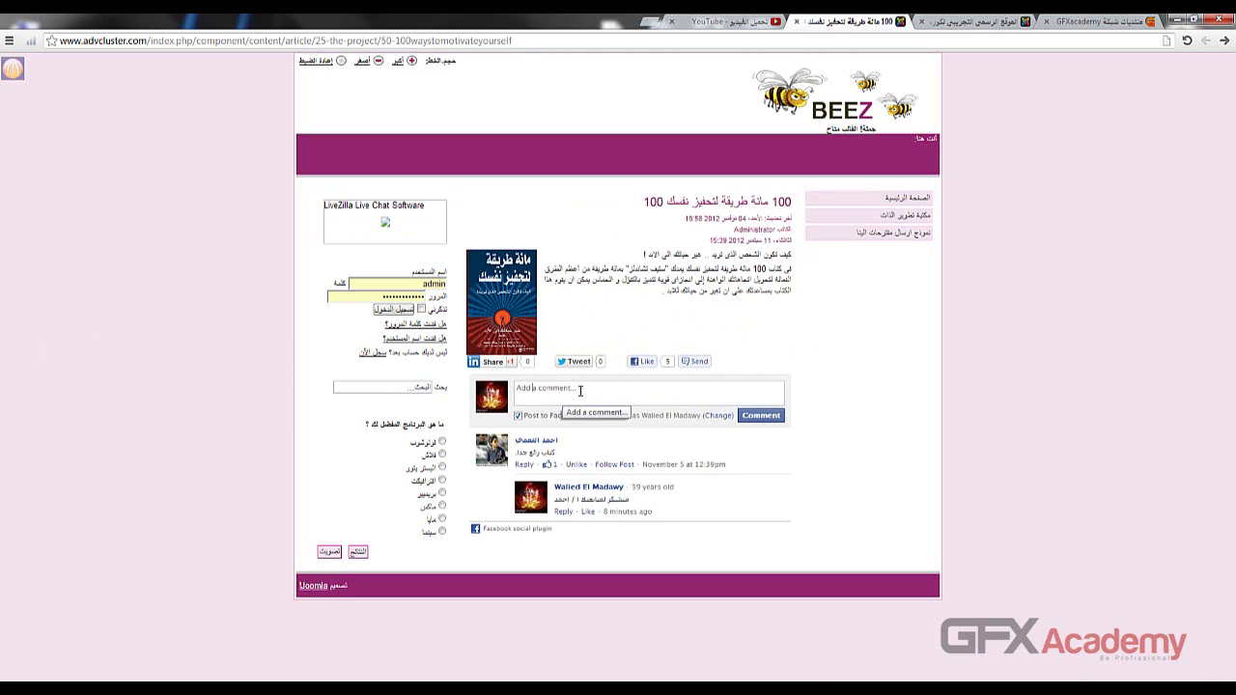
- Return to the site's home page with the '100 ways to motivate yourself' teaser
left_click_drag(580, 390, 512, 391)
left_click(876, 201)
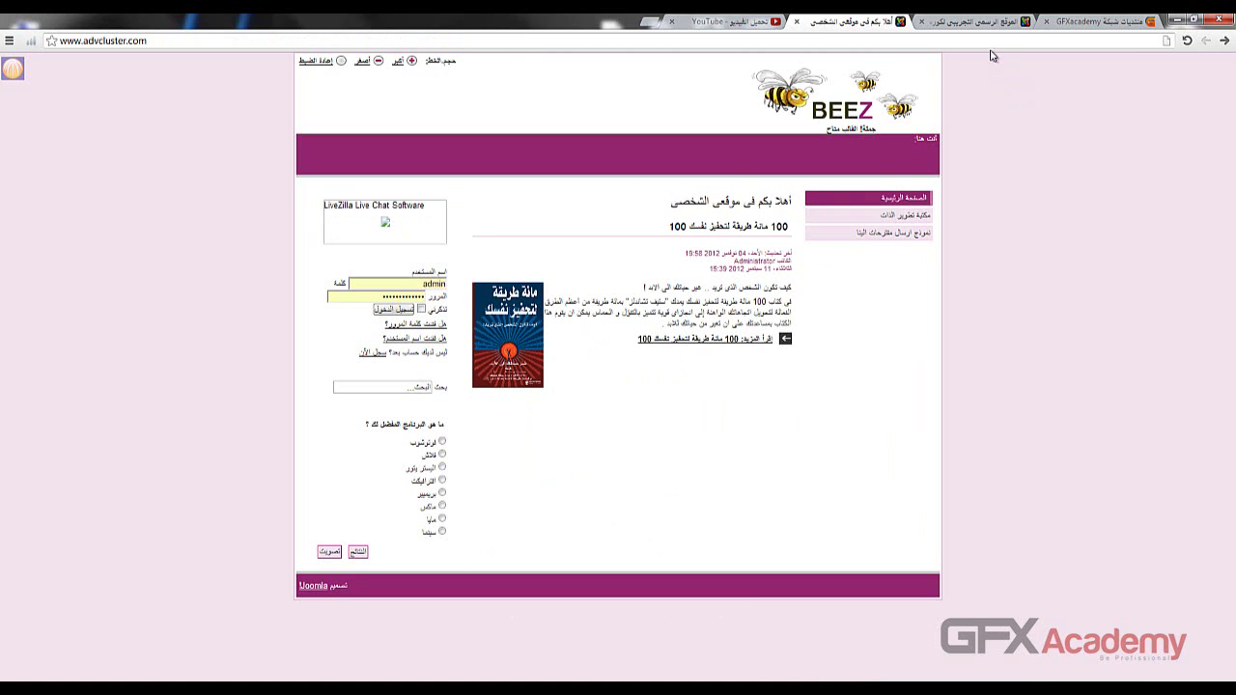
- In the administrator, open Extensions > Install/Uninstall and browse the Alwaseet Video folder for a package
left_click(969, 21)
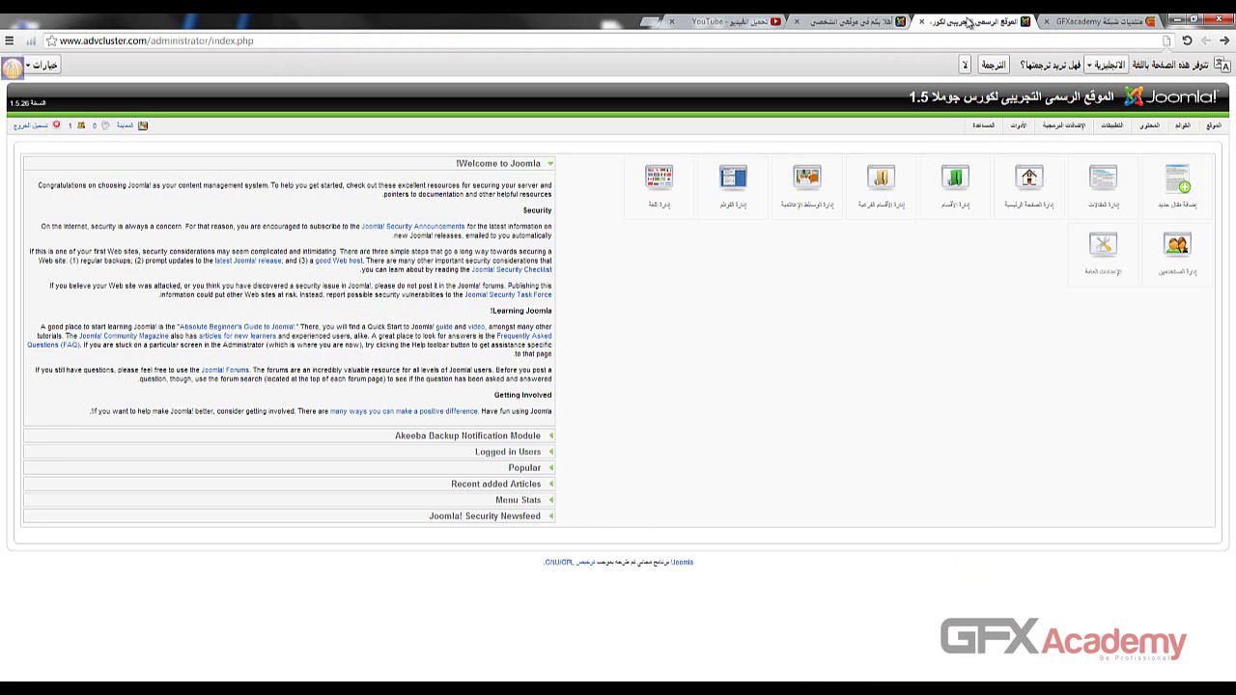
left_click(1056, 142)
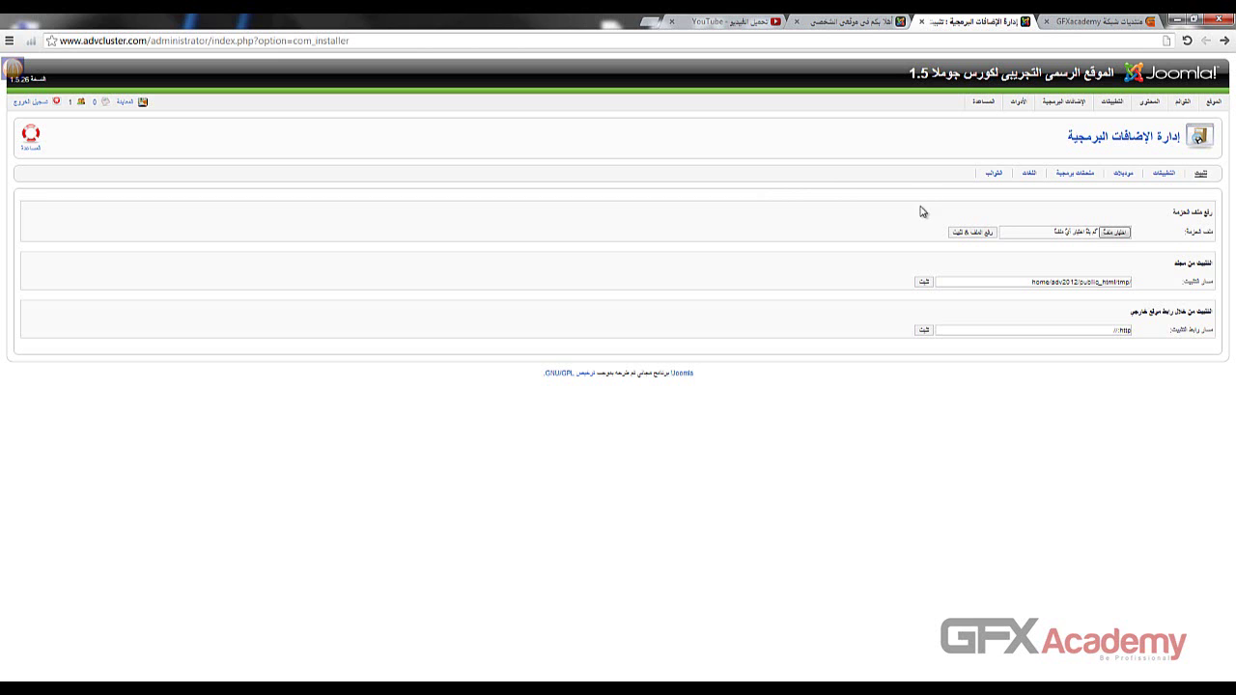
left_click(1112, 233)
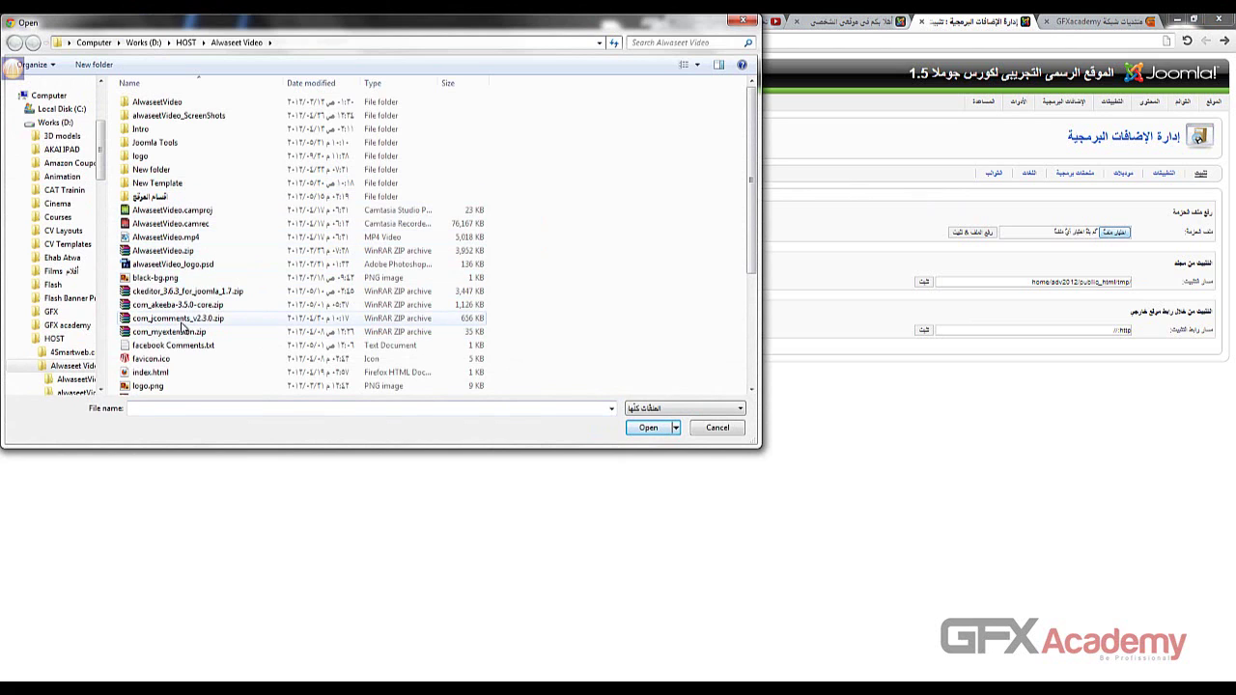
- Choose com_jcomments_v2.3.0.zip as the package file to upload
left_click(150, 319)
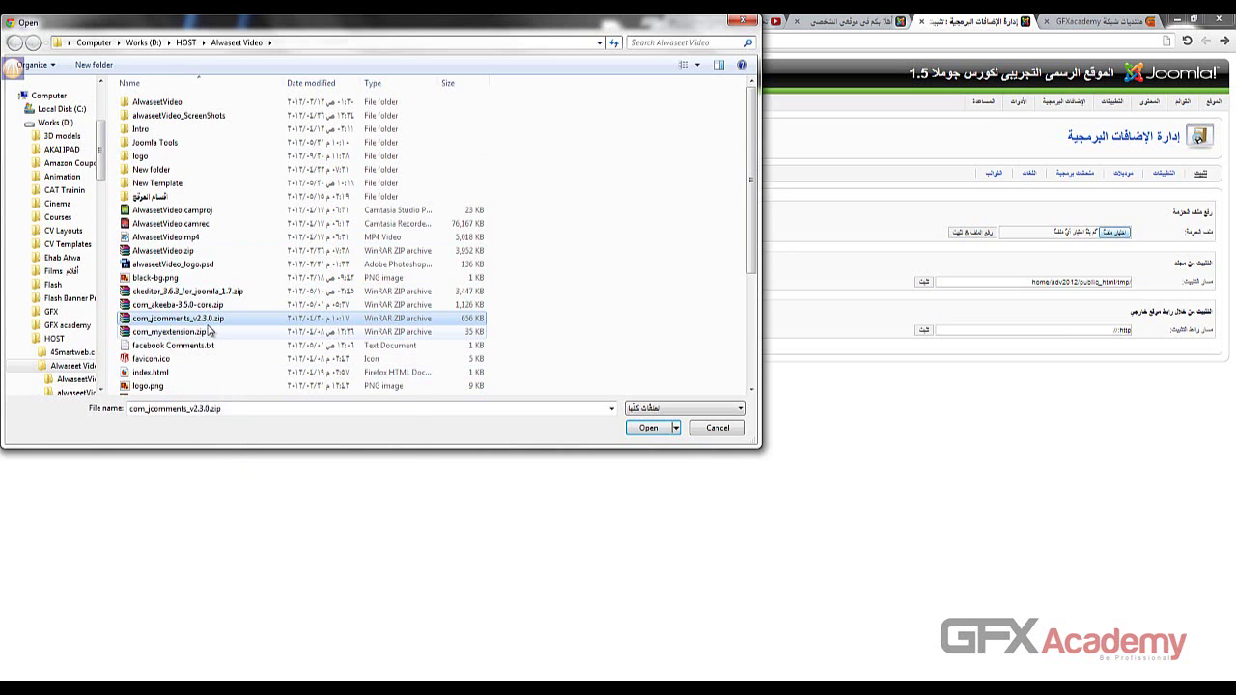
double_click(126, 322)
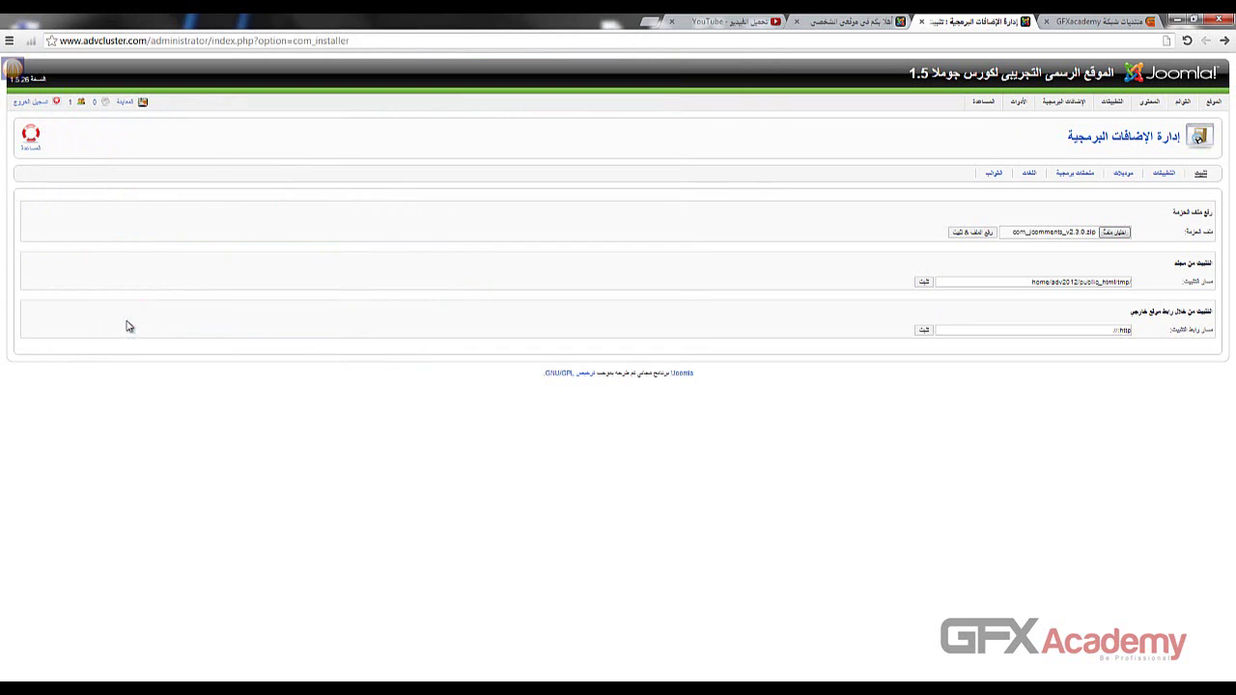
- Install the JComments 2.3.0 package, check the reported version, and continue to its Settings
left_click(966, 236)
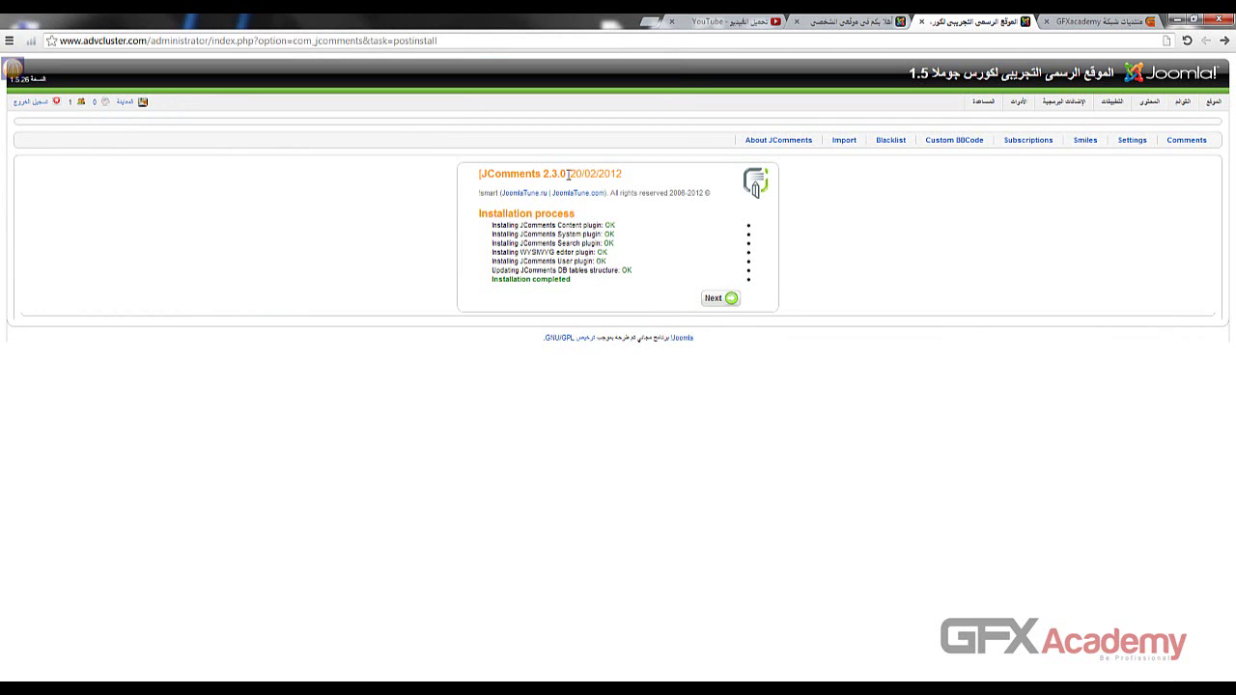
left_click_drag(544, 175, 566, 174)
left_click(713, 298)
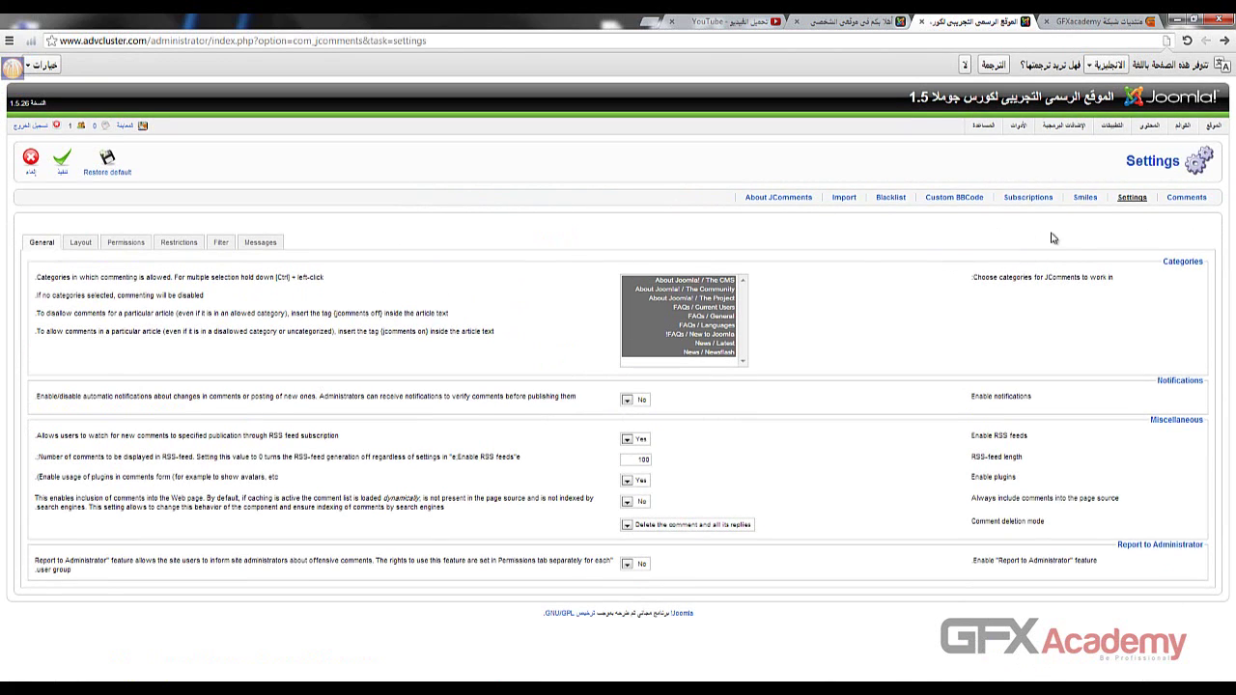
- View the empty JComments comments list, reopen JComments, then return to the front-end tab
left_click(1197, 204)
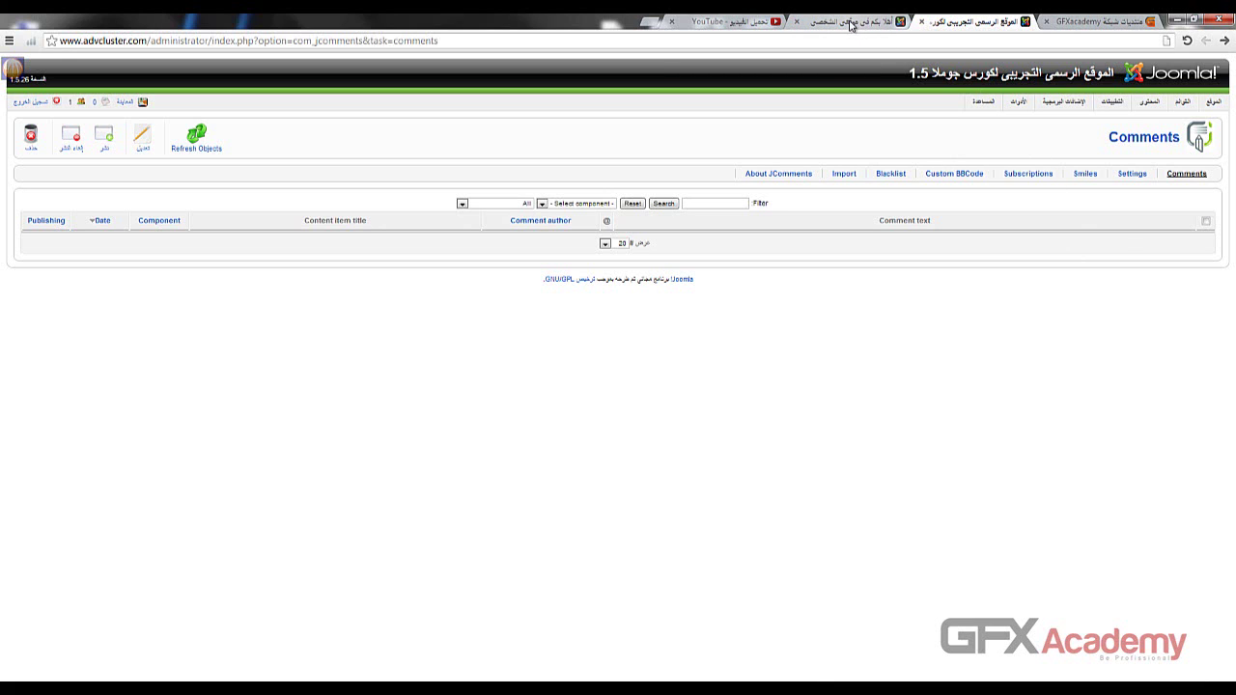
mouse_move(1112, 102)
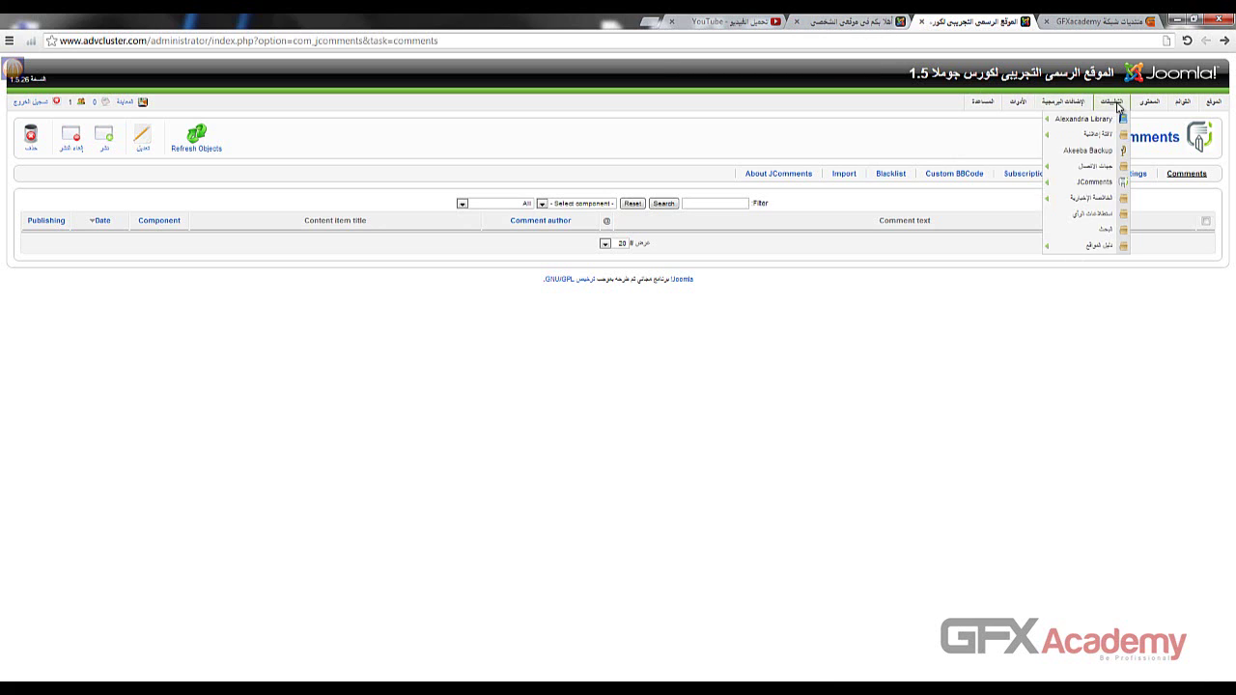
left_click(1088, 184)
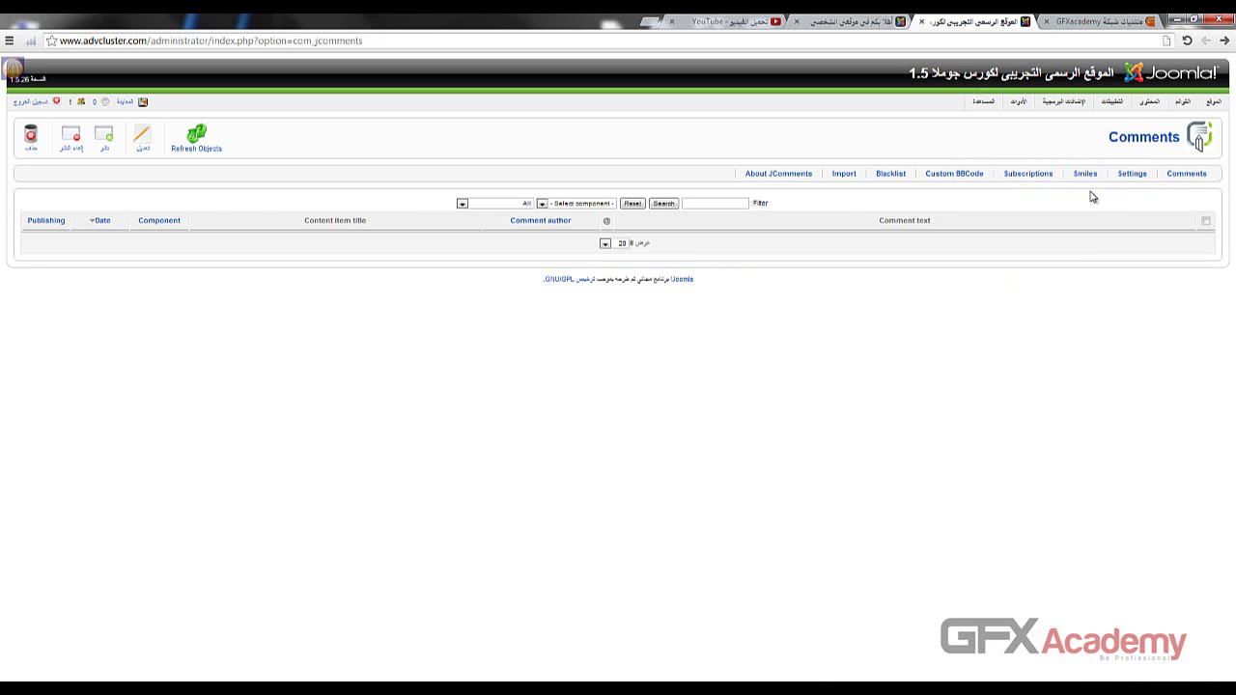
left_click(848, 20)
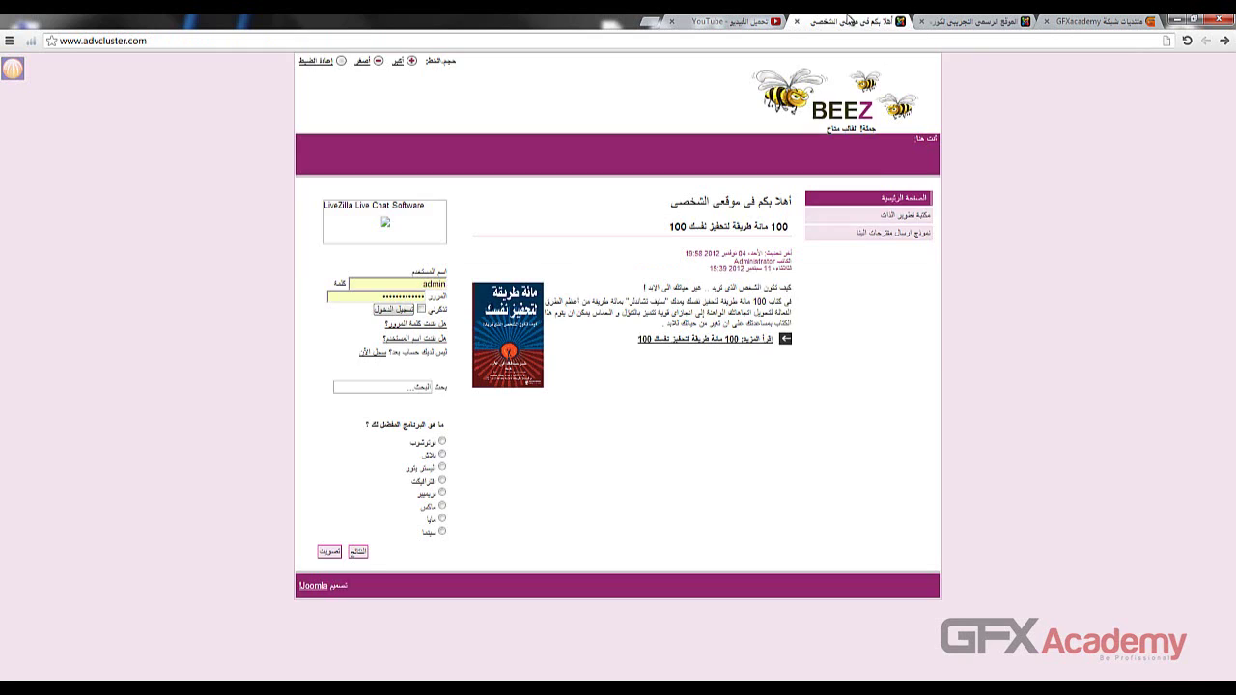
- Open the full '100 ways to motivate yourself' article and scroll down to its comment form
left_click(758, 339)
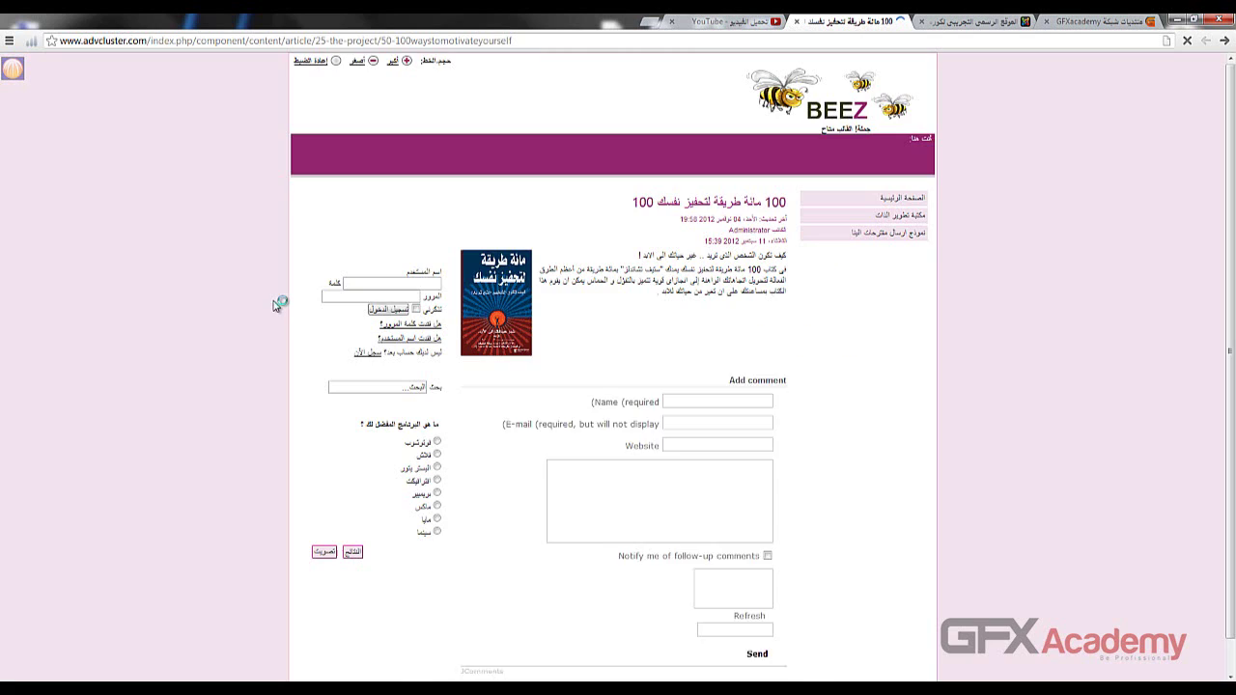
scroll(199, 292, "down", 3)
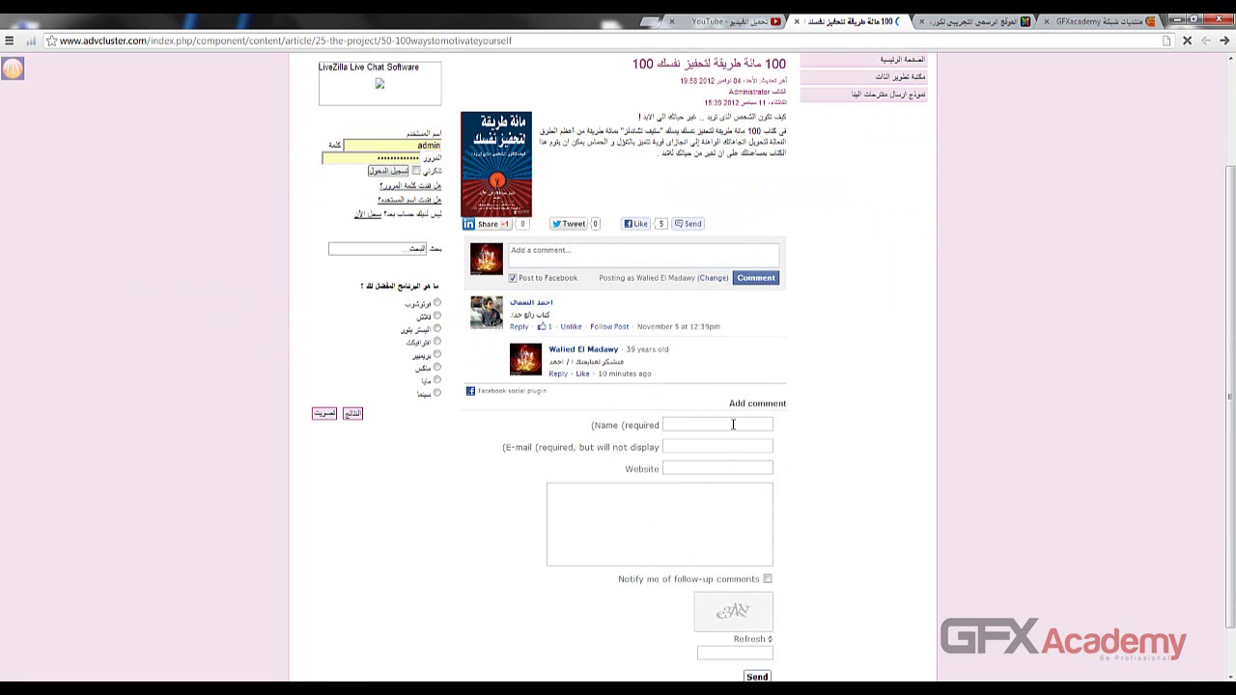
left_click(715, 524)
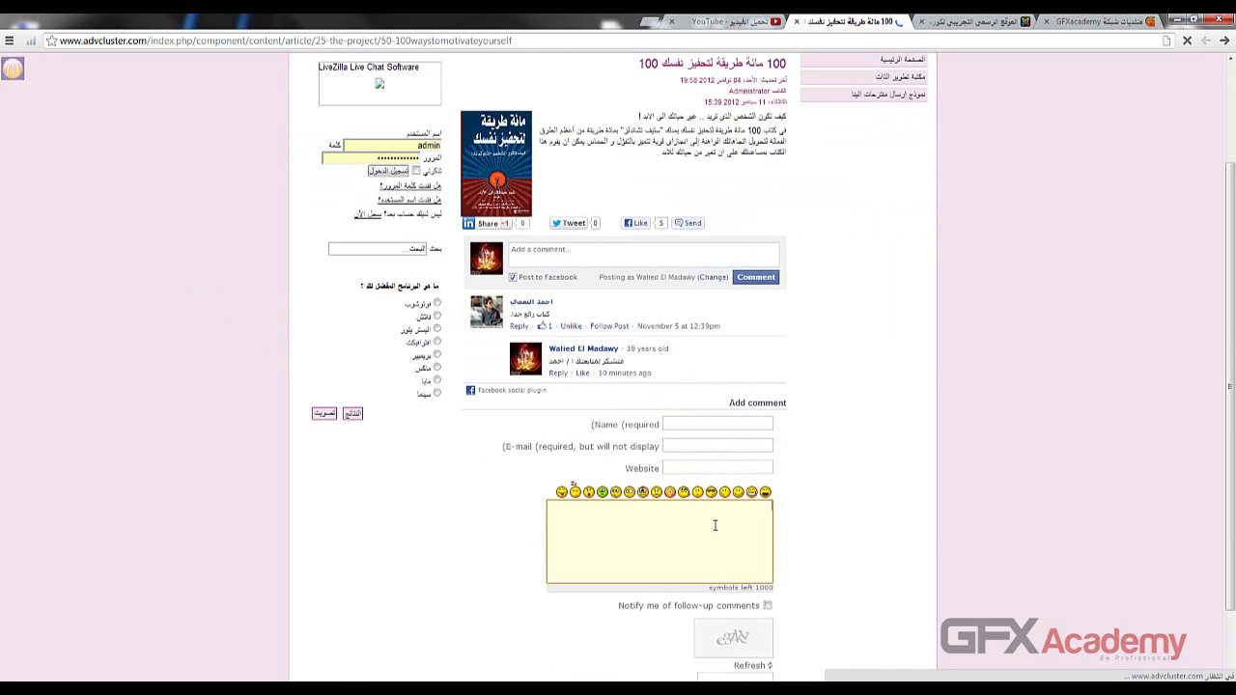
- Step through the Name, E-mail, Website and comment fields of the Add comment form
left_click(678, 468)
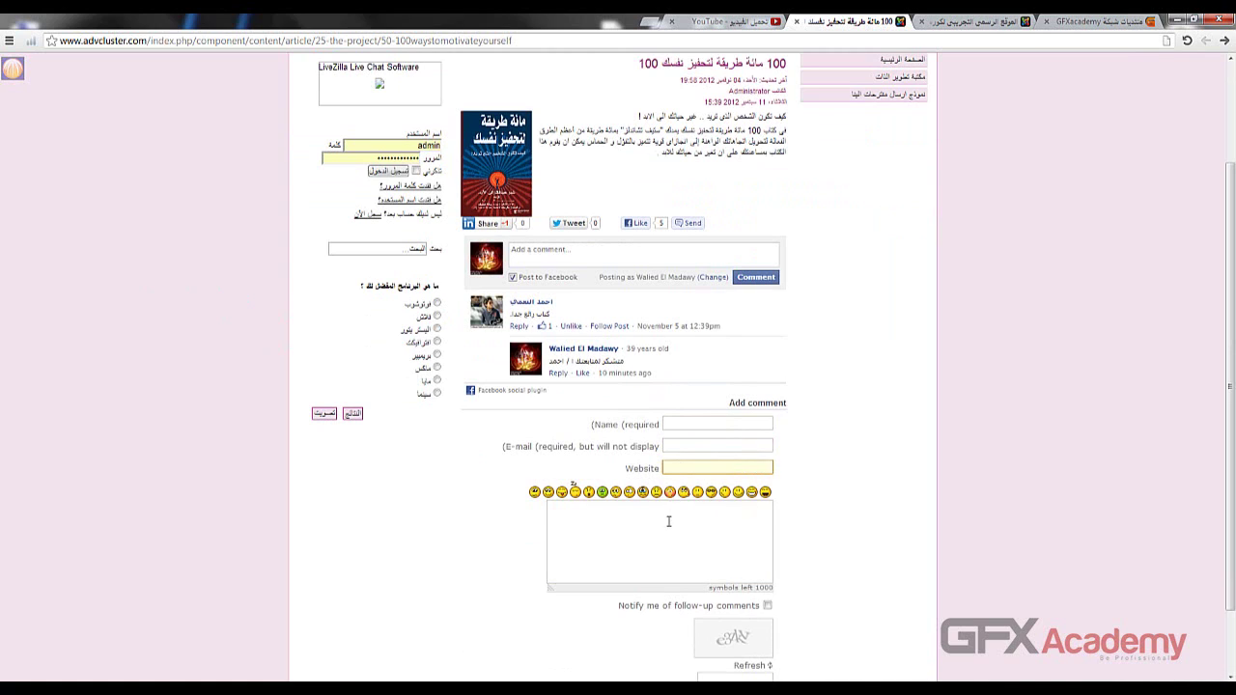
left_click(625, 435)
left_click(556, 454)
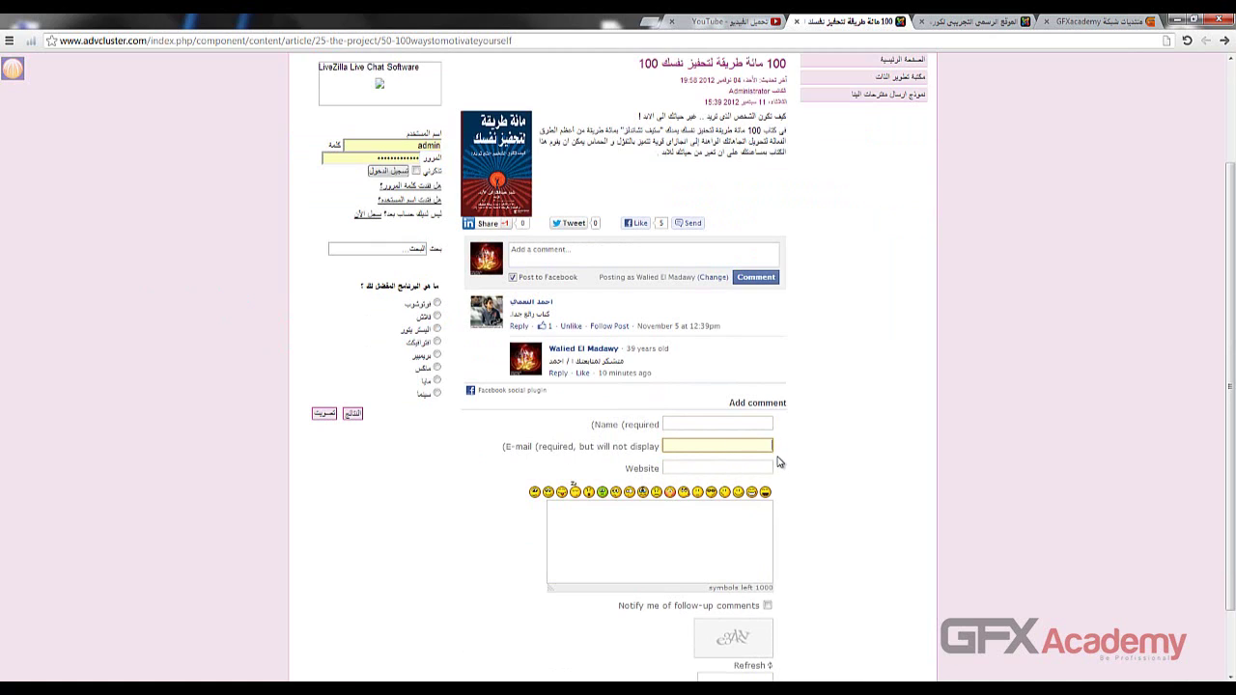
left_click(667, 468)
left_click(672, 427)
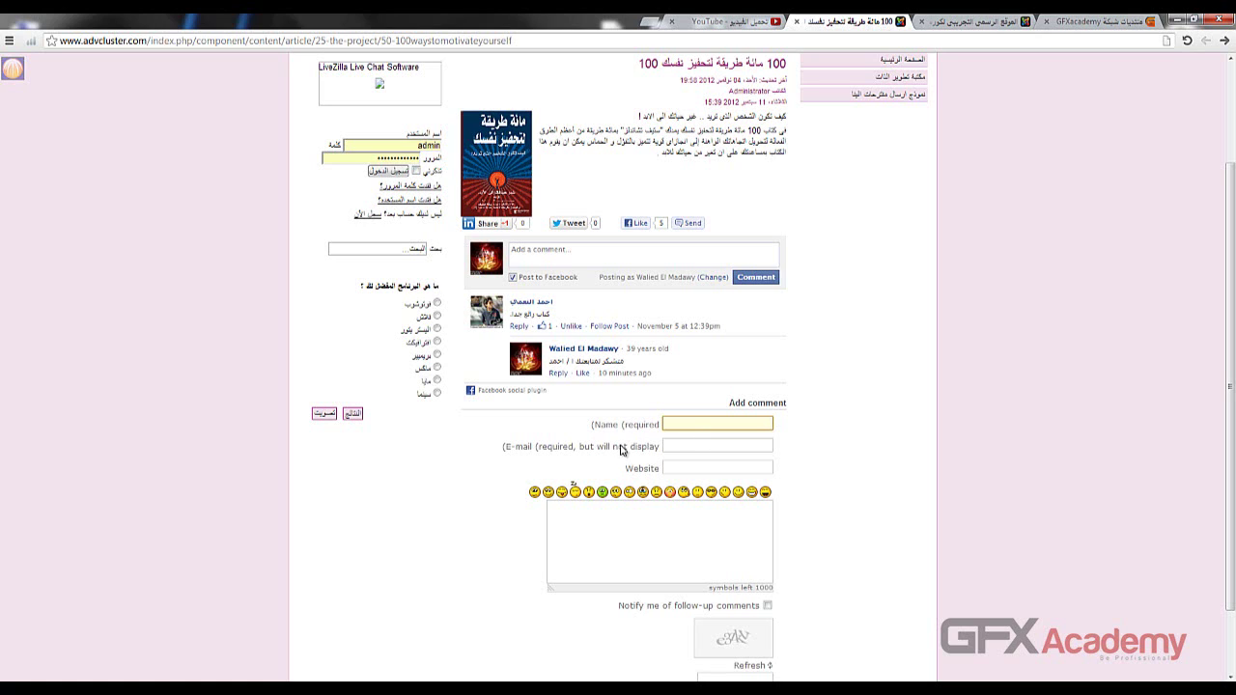
left_click(686, 446)
left_click(683, 469)
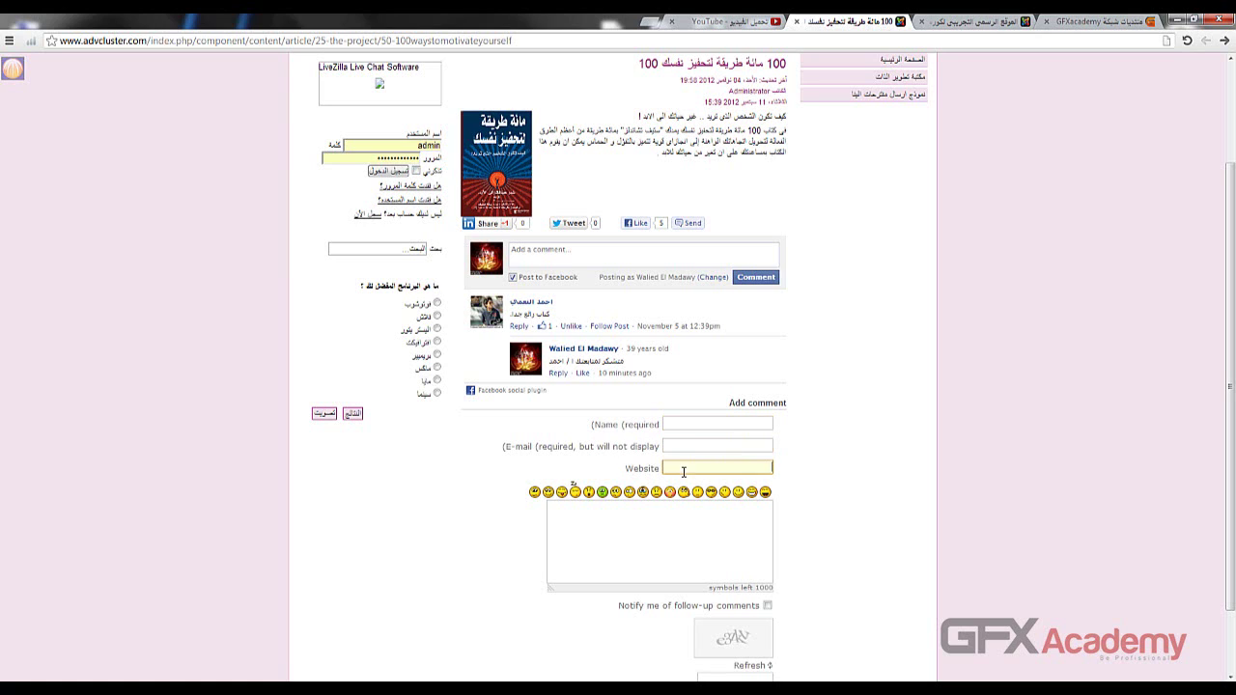
left_click(633, 430)
- Cycle again through the comment form's Name, E-mail, Website and comment fields
scroll(612, 425, "down", 1)
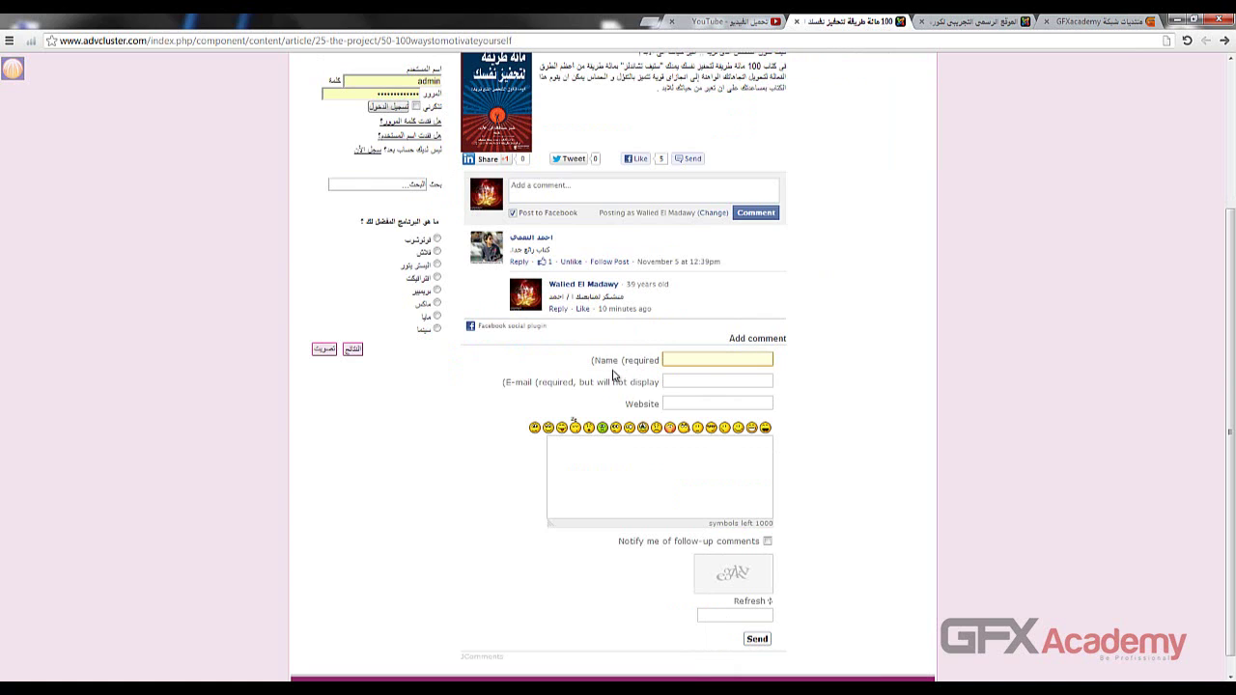
left_click(687, 403)
left_click(692, 379)
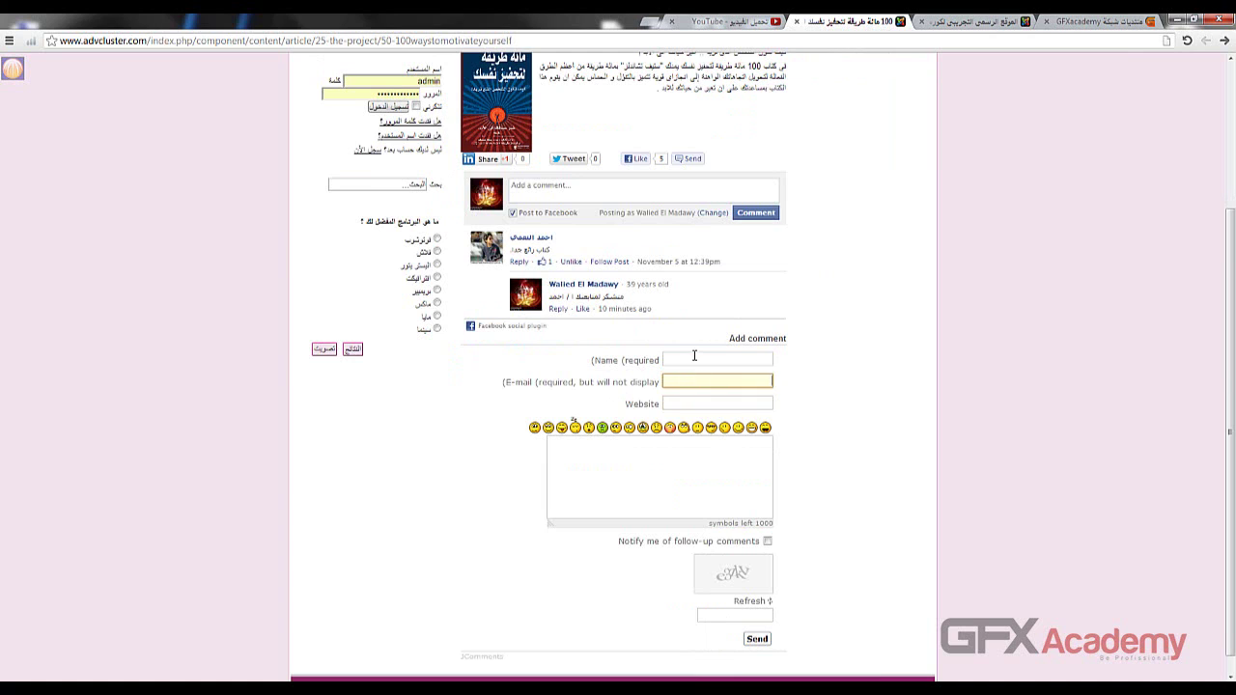
left_click(692, 359)
left_click(693, 383)
left_click(684, 403)
left_click(662, 460)
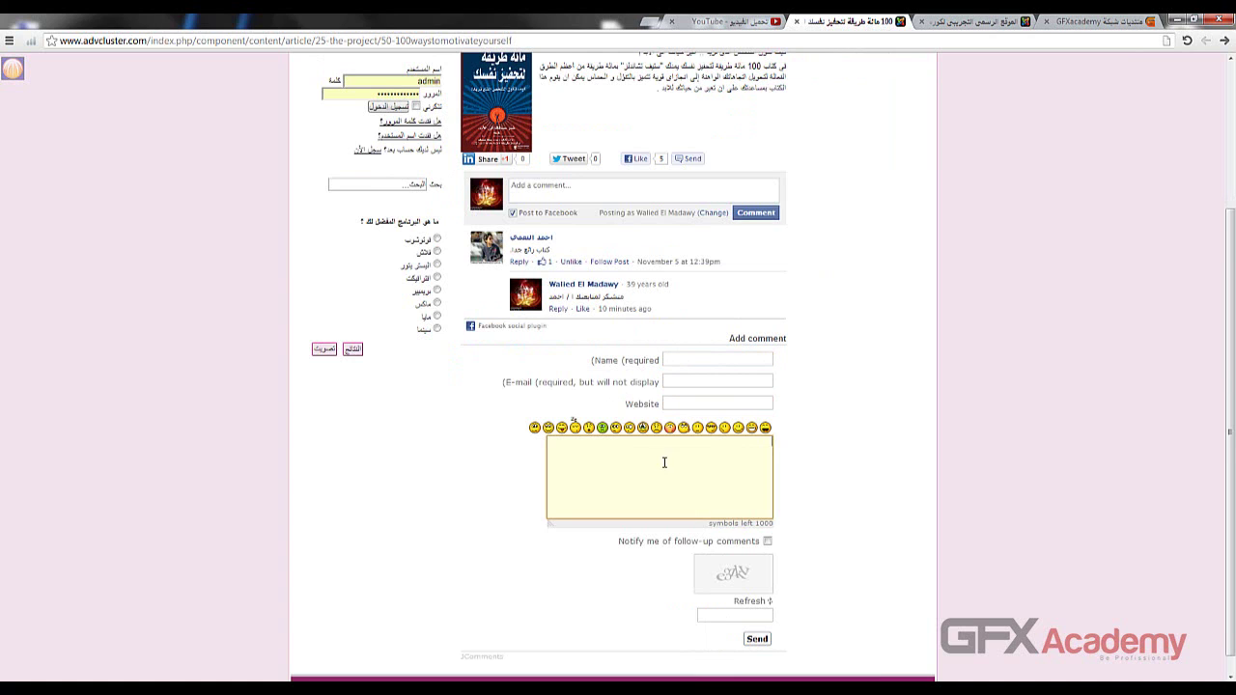
scroll(664, 474, "down", 1)
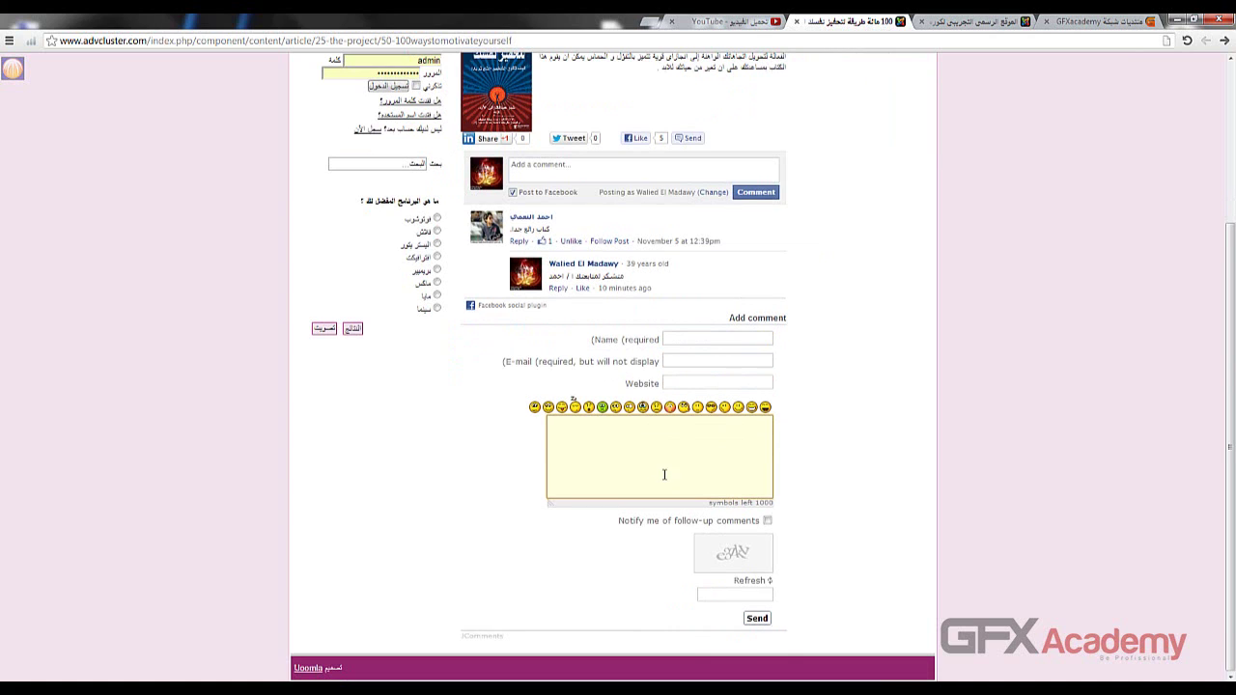
left_click(687, 340)
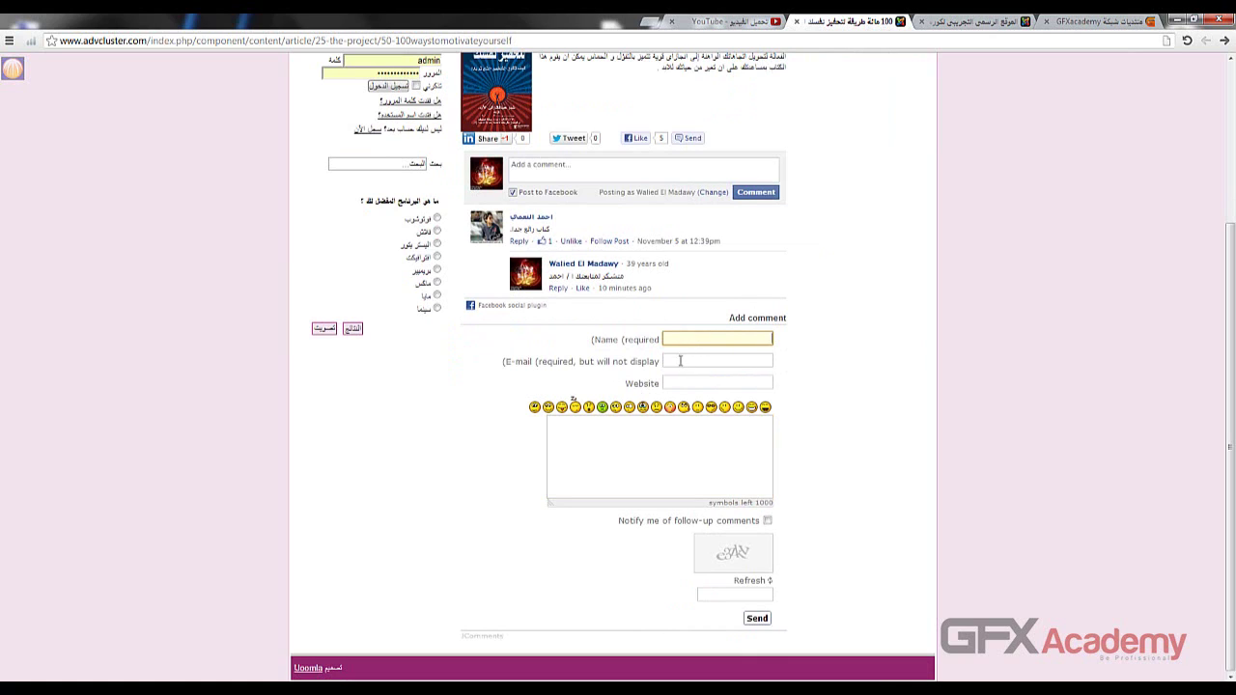
left_click(680, 360)
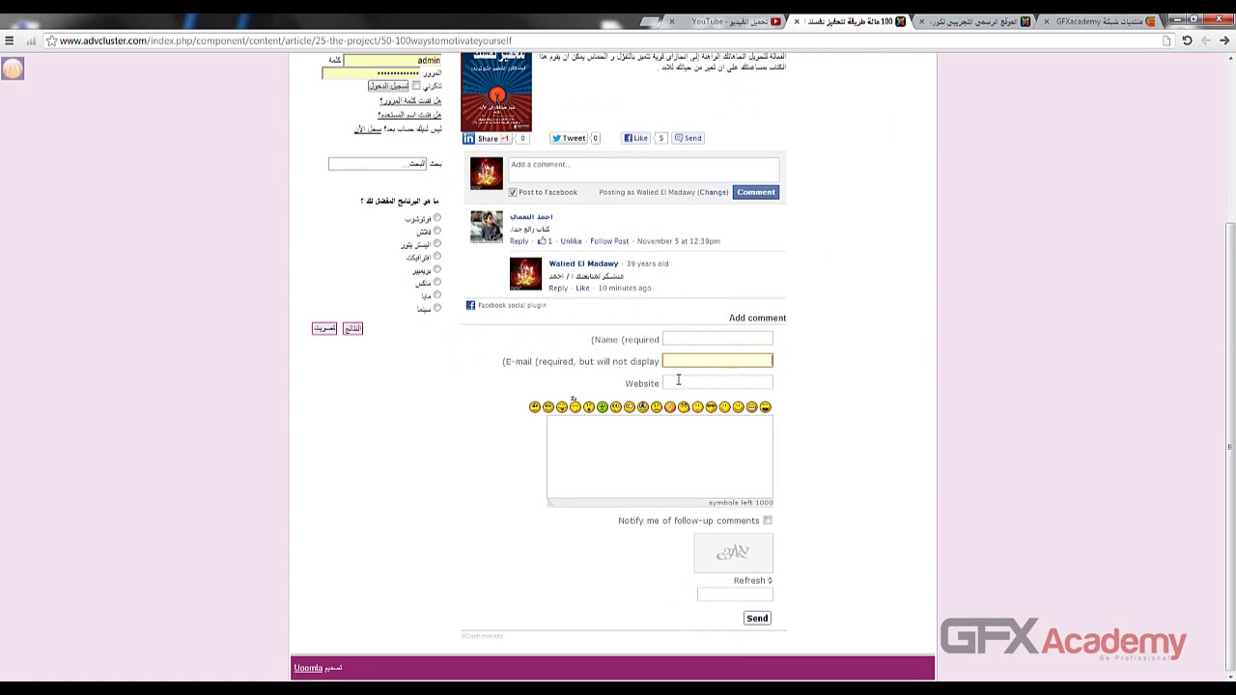
left_click(678, 380)
left_click(647, 446)
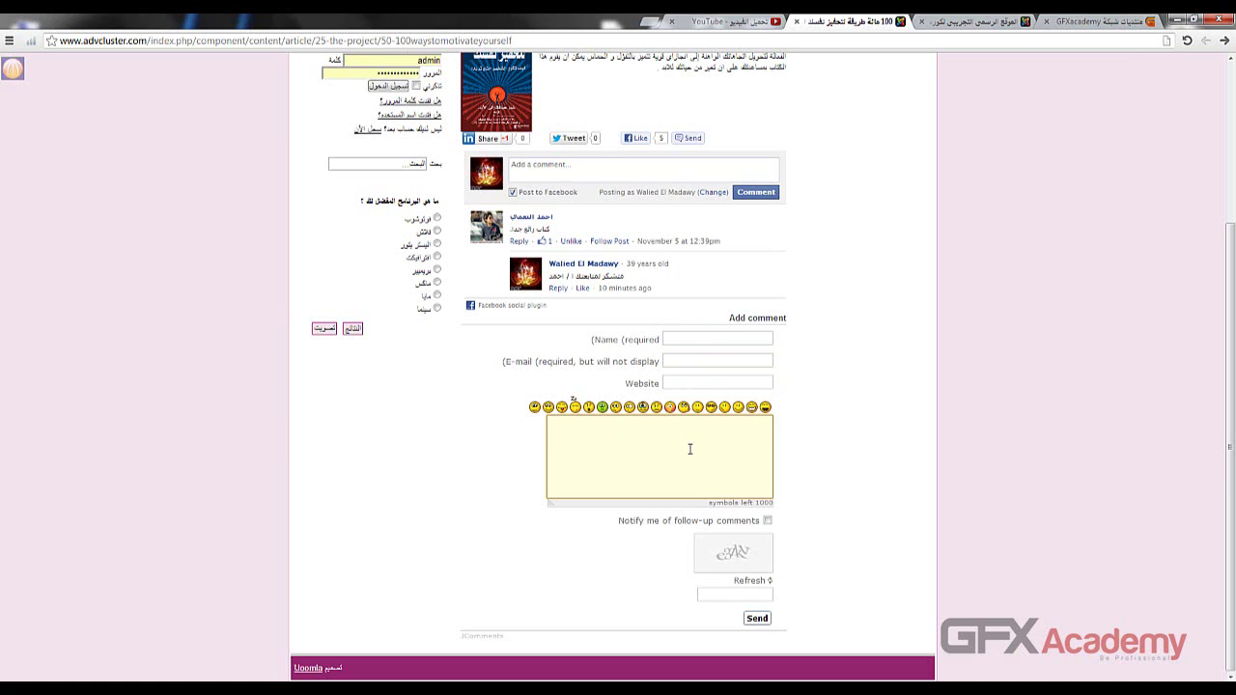
- Focus the security code field and refresh the code image three times, then scroll back up
left_click(719, 599)
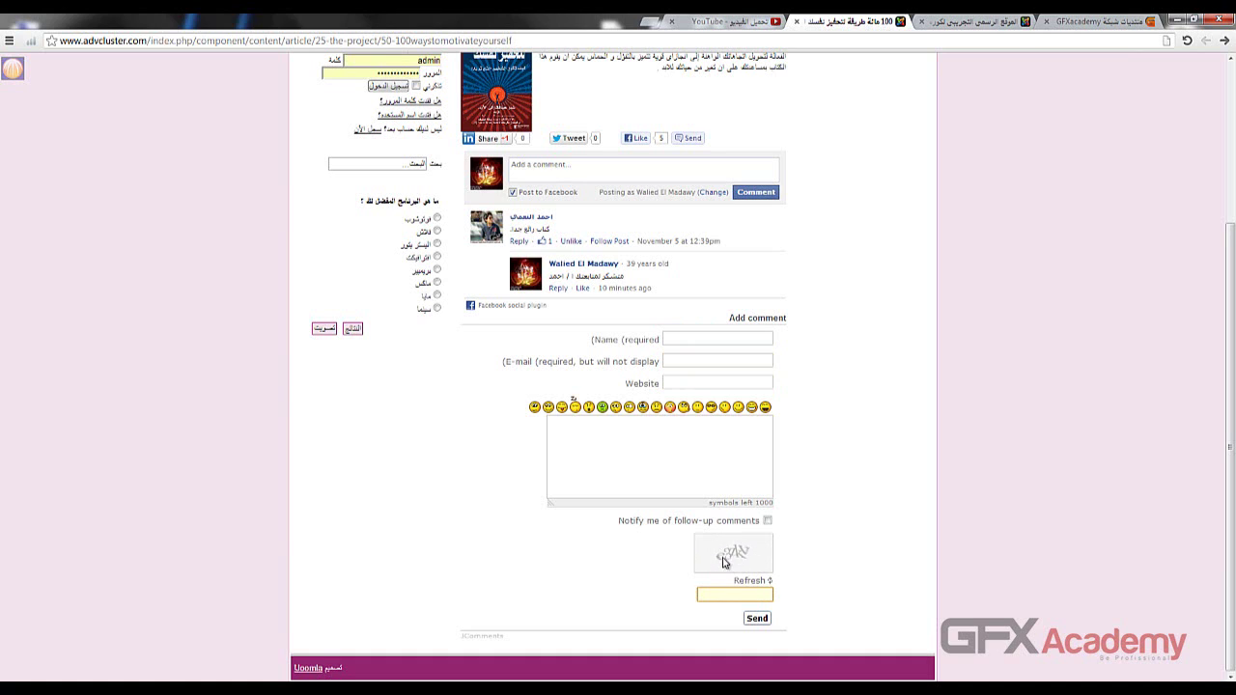
left_click(769, 581)
left_click(773, 583)
left_click(772, 584)
scroll(220, 403, "up", 2)
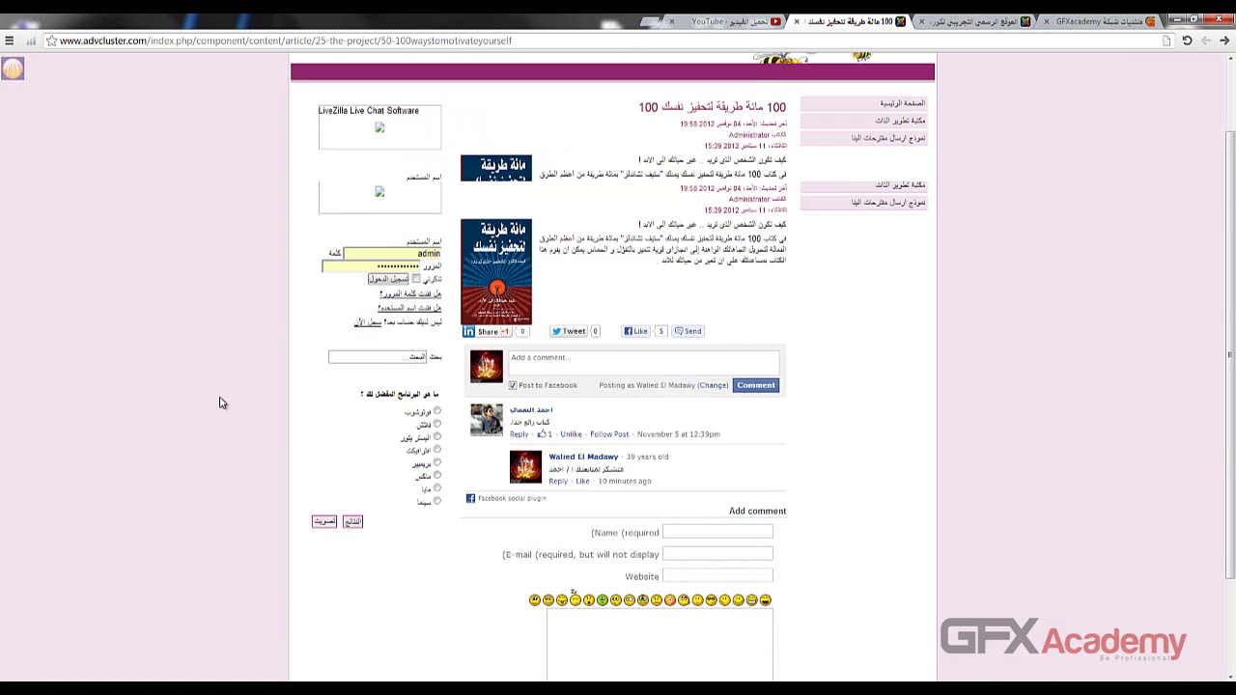
- Log in to the site as admin, then focus the form's Website field and comment box
left_click(399, 282)
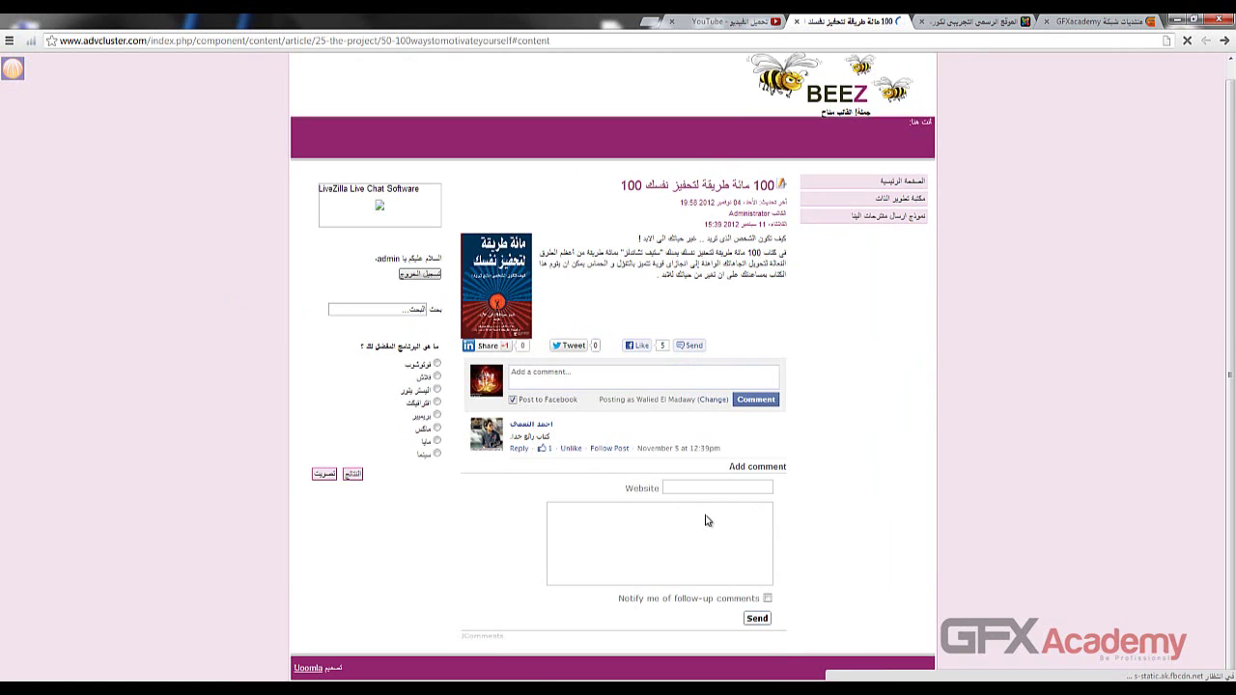
left_click(719, 461)
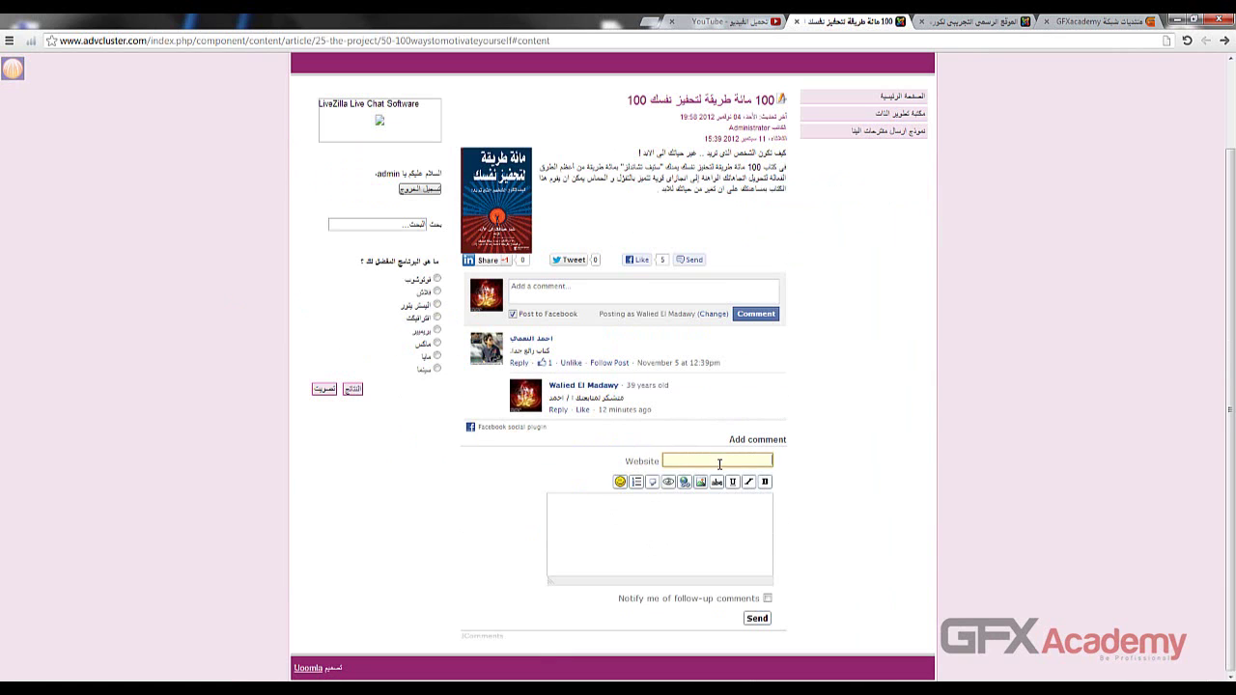
left_click(691, 537)
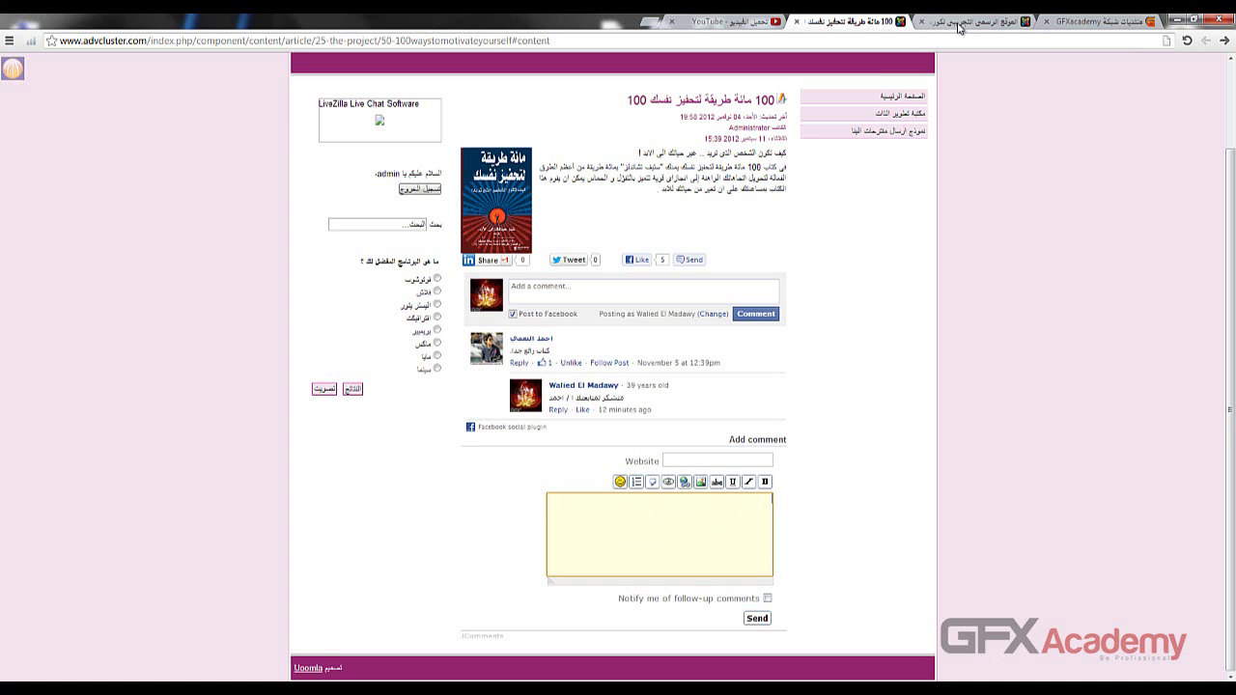
left_click(958, 23)
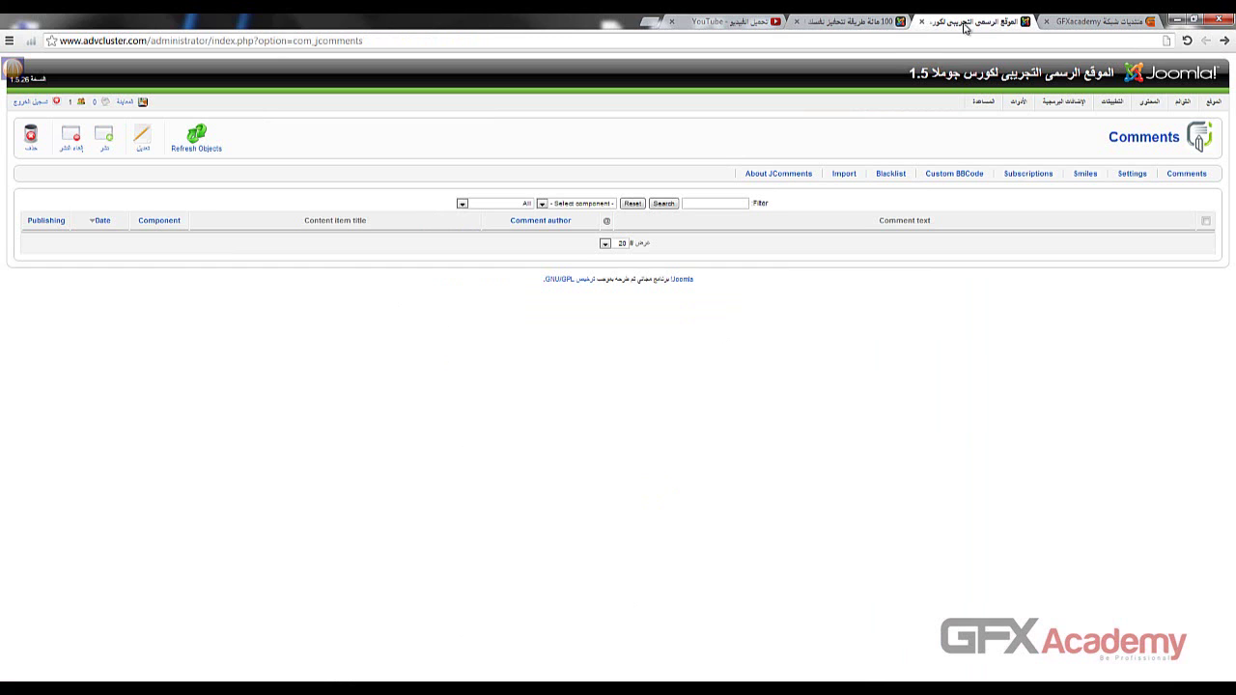
left_click(1129, 176)
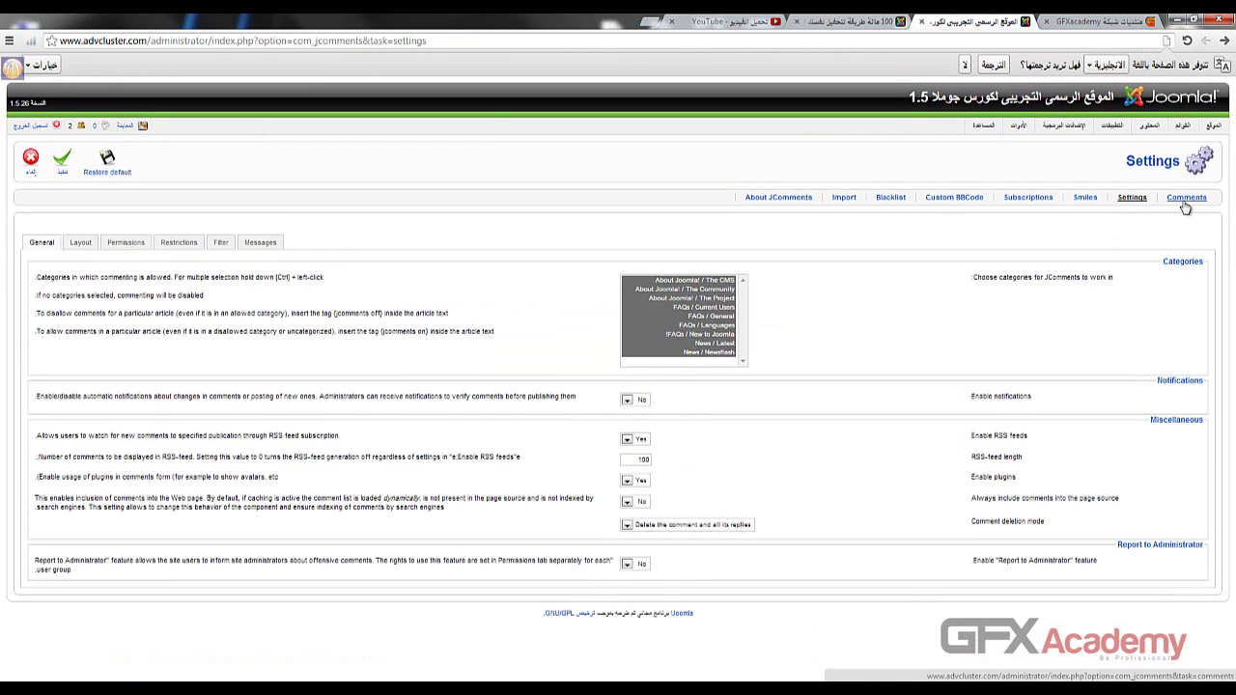
left_click(1186, 197)
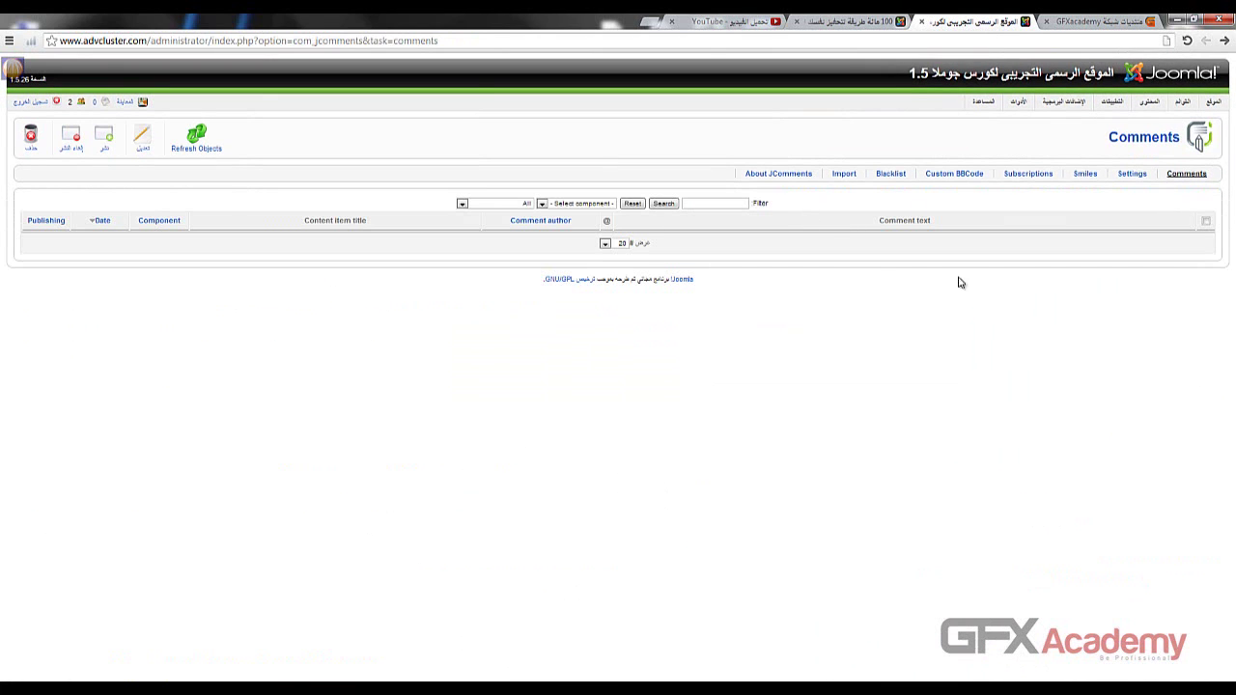
left_click(834, 20)
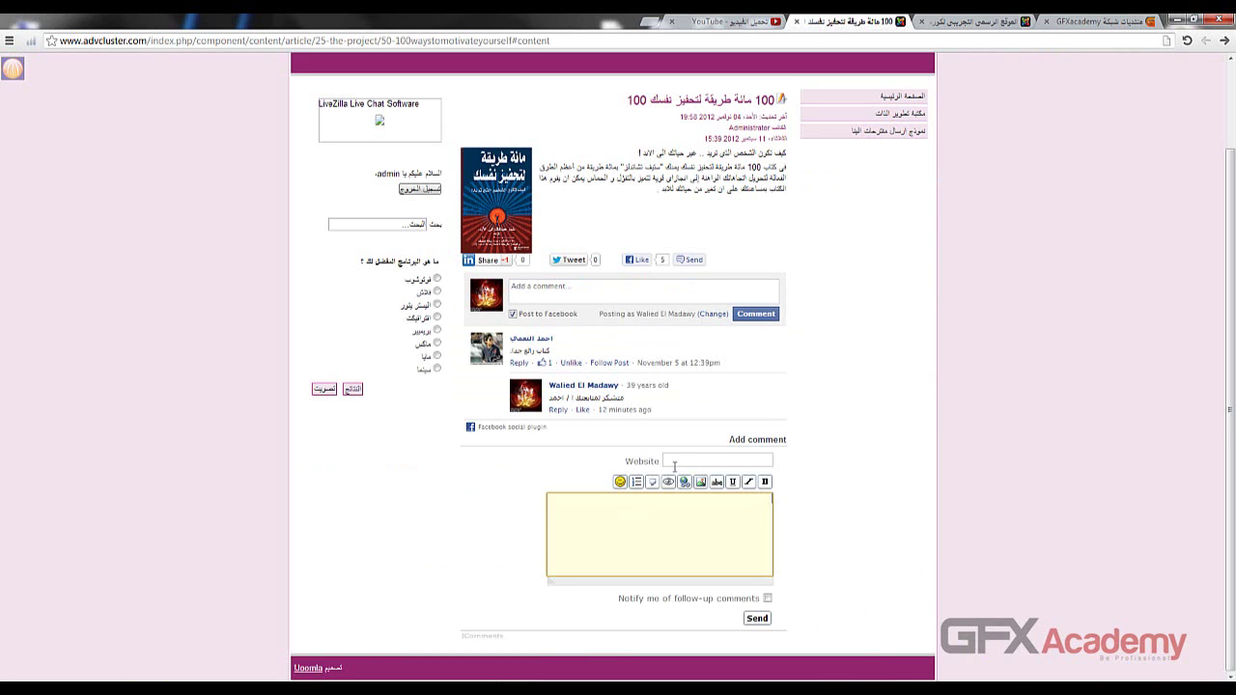
left_click(680, 464)
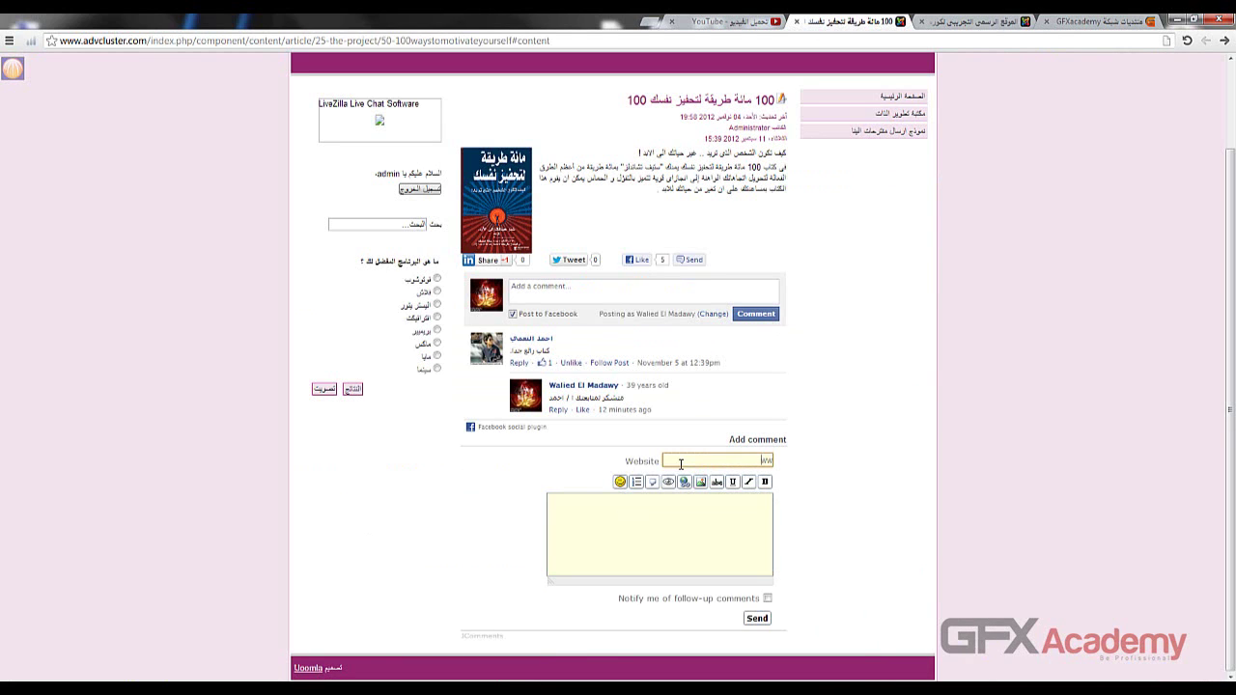
type("www.gfxacademy.net")
left_click(677, 538)
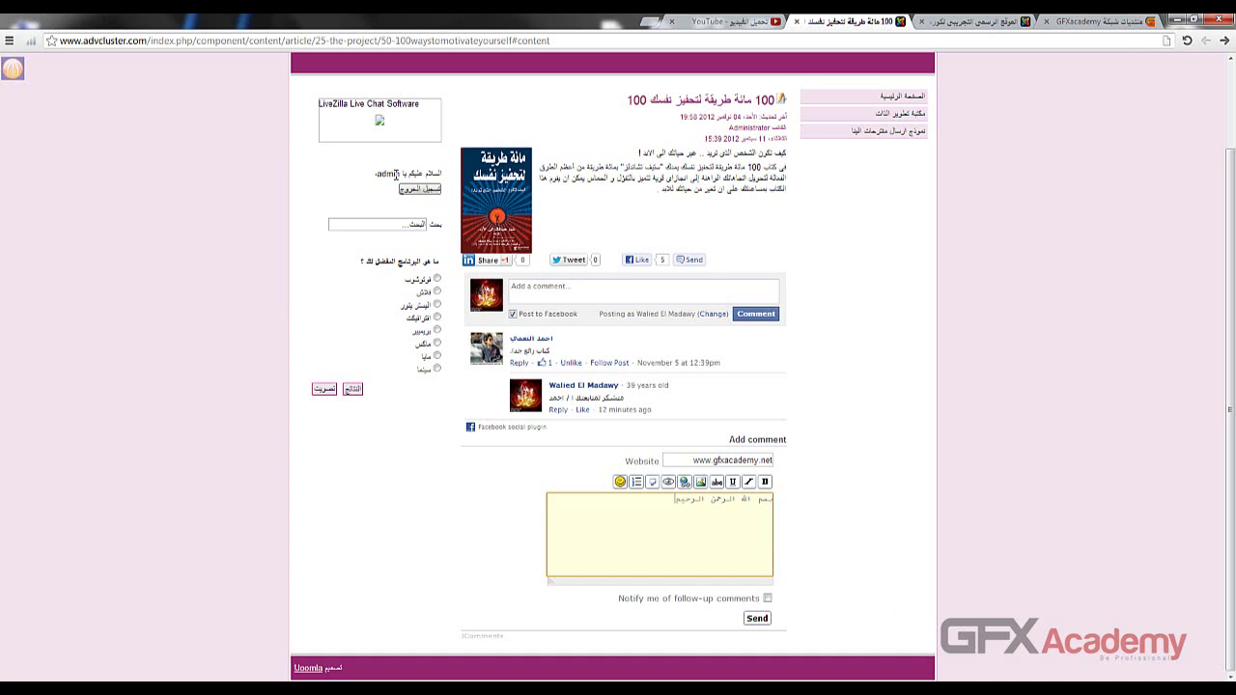
left_click(757, 617)
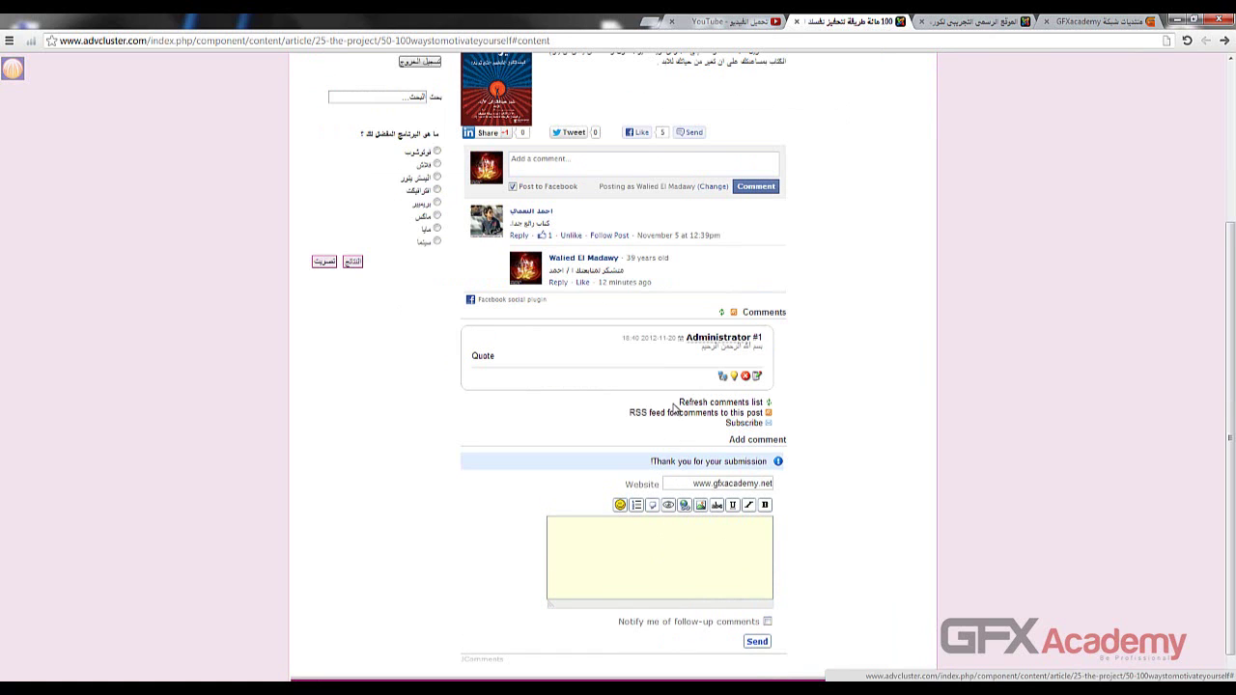
- Inspect the newly posted comment #1 listed under the article
left_click_drag(754, 347, 715, 347)
left_click(713, 348)
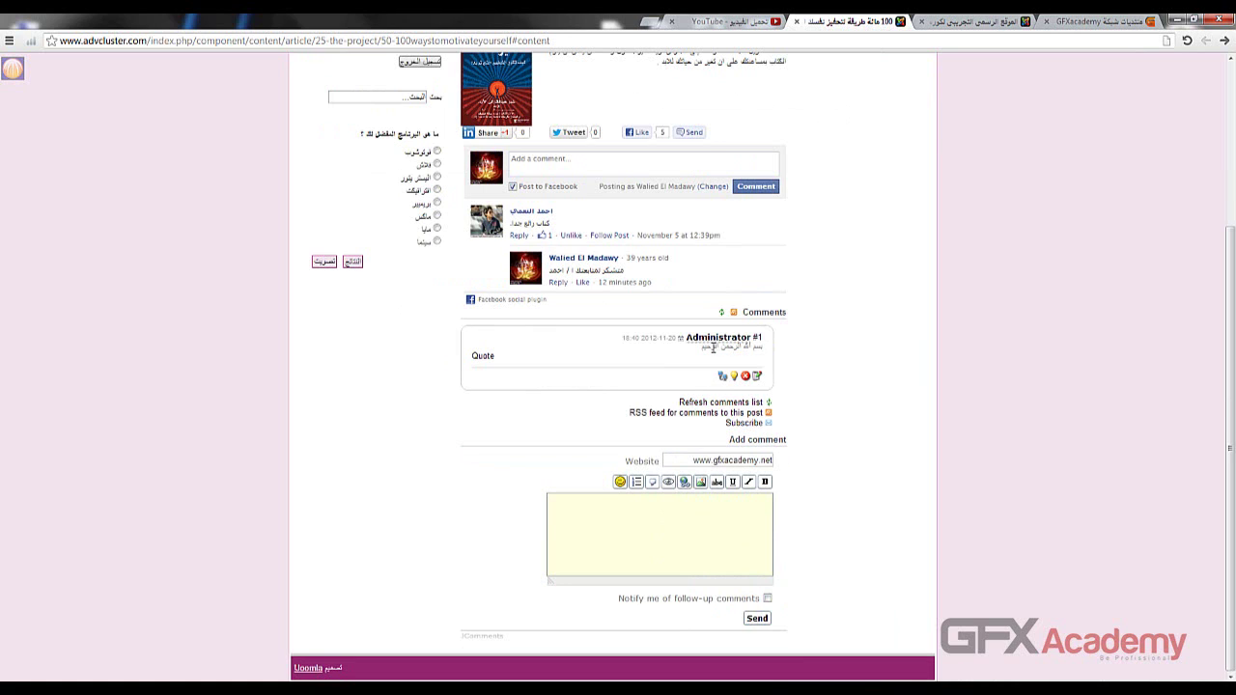
scroll(366, 232, "up", 2)
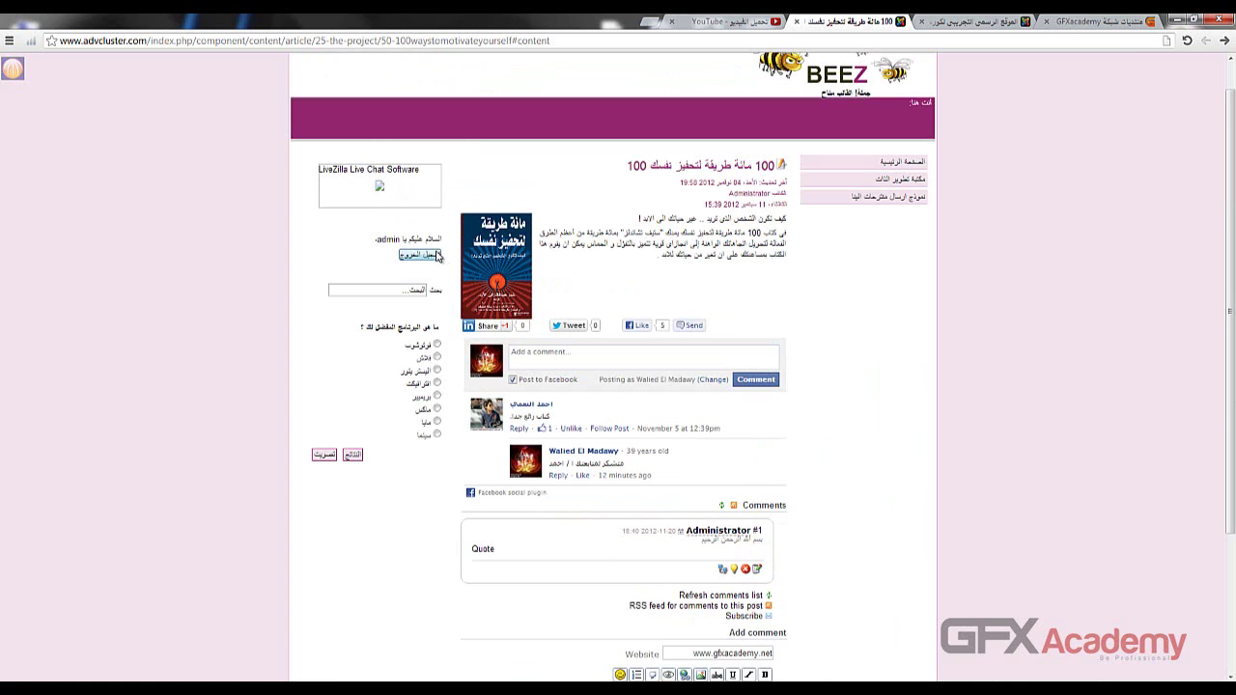
scroll(415, 271, "down", 2)
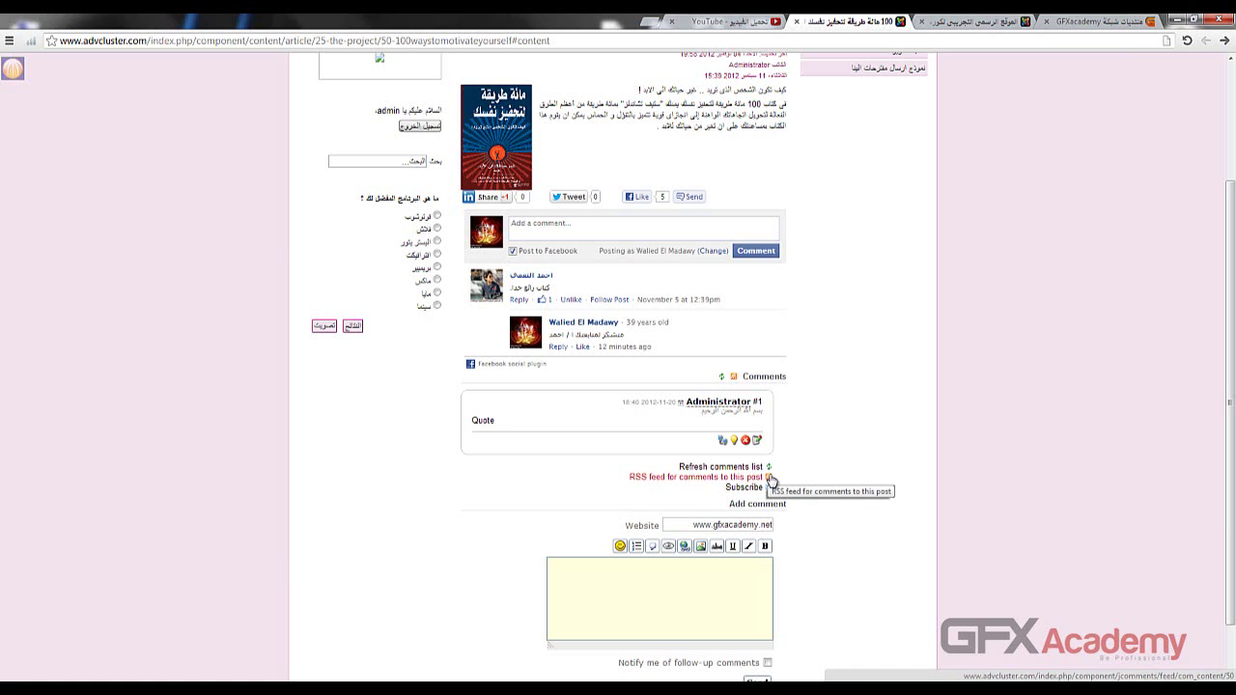
- Refresh the comments list, then view the post's comments RSS feed and its address before closing it
left_click(771, 468)
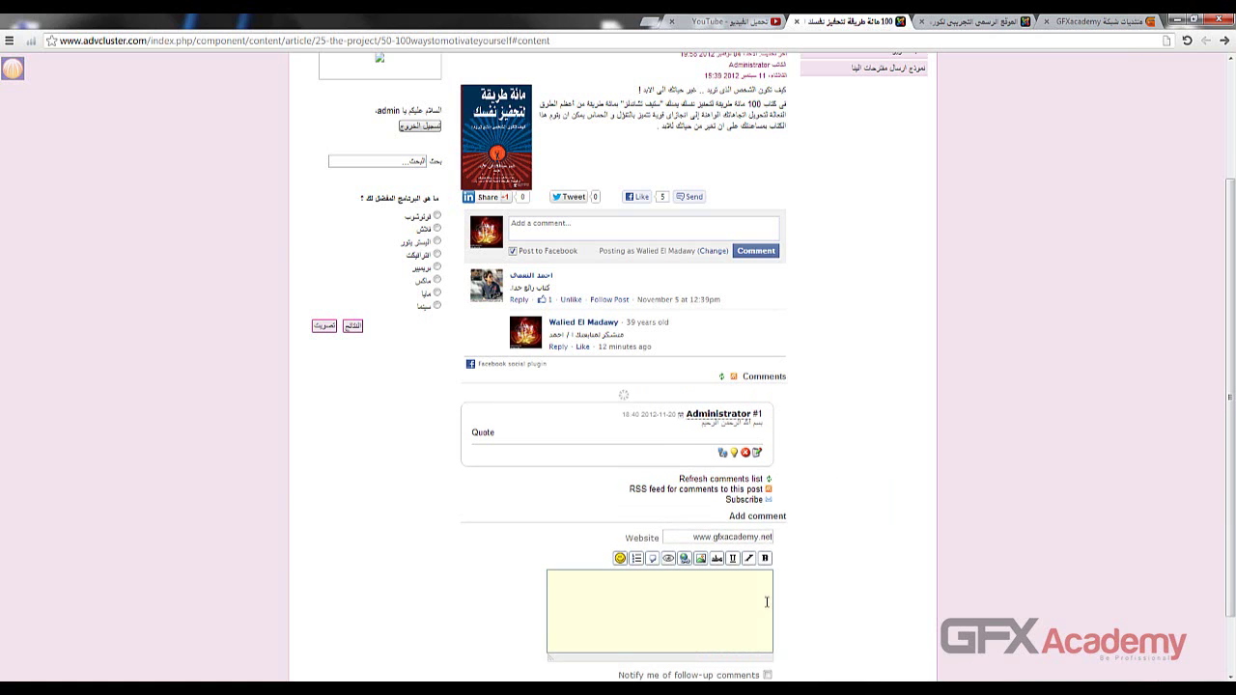
left_click(769, 477)
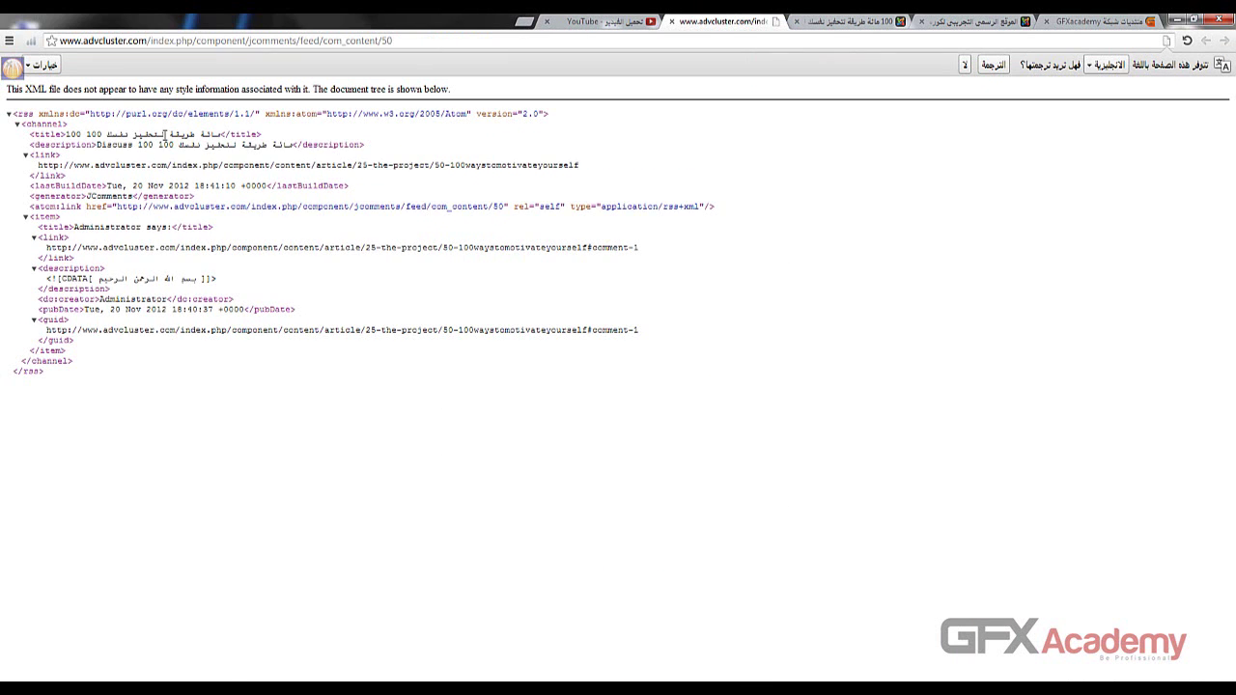
left_click_drag(164, 135, 164, 135)
left_click(267, 41)
right_click(267, 42)
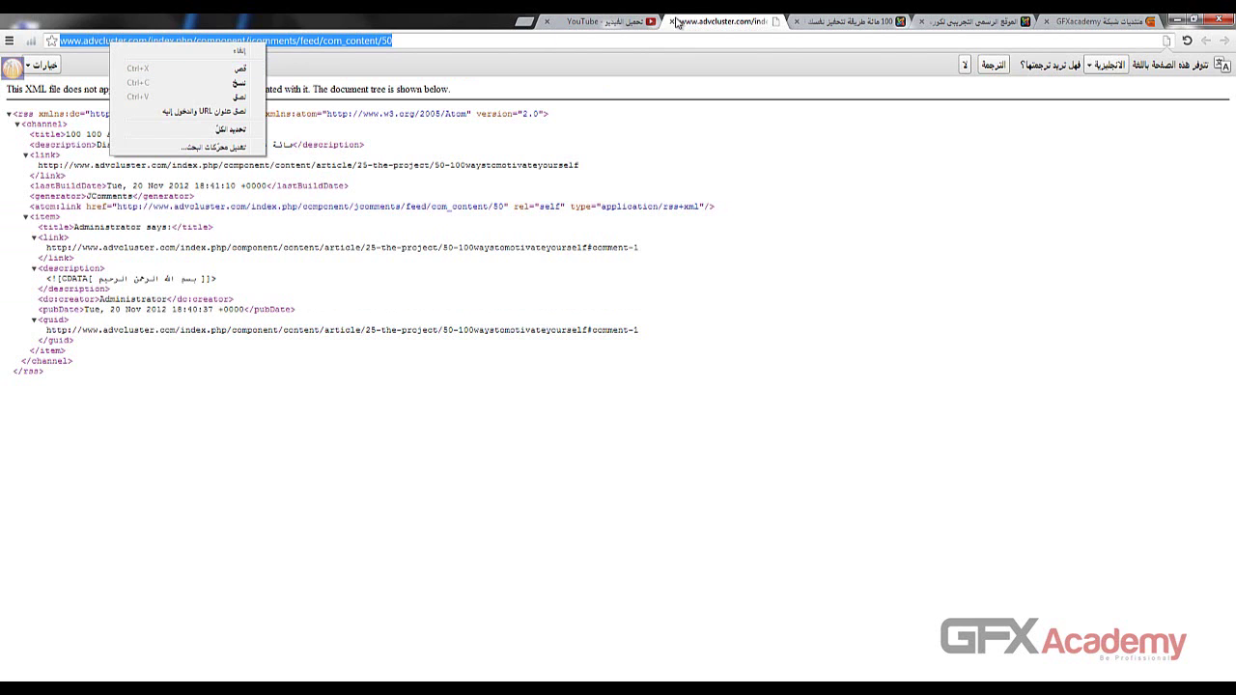
left_click(675, 21)
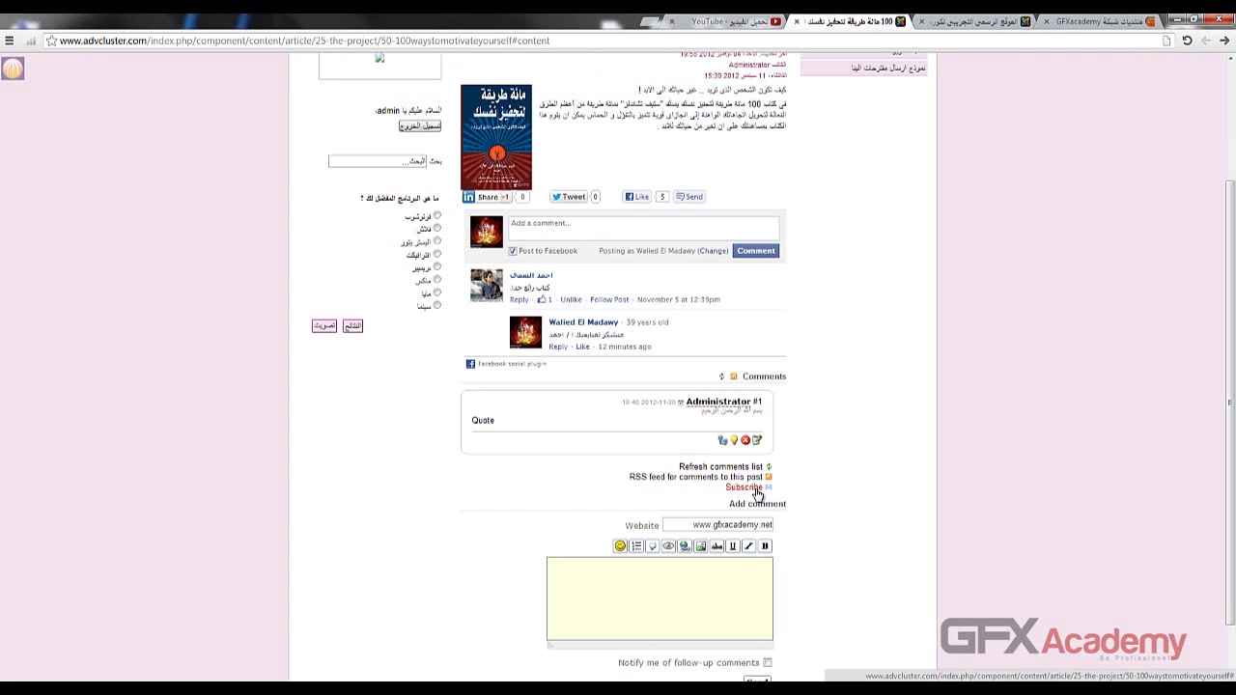
- Subscribe to new comments on this post, then go to the admin JComments Comments page
left_click(757, 490)
left_click(758, 492)
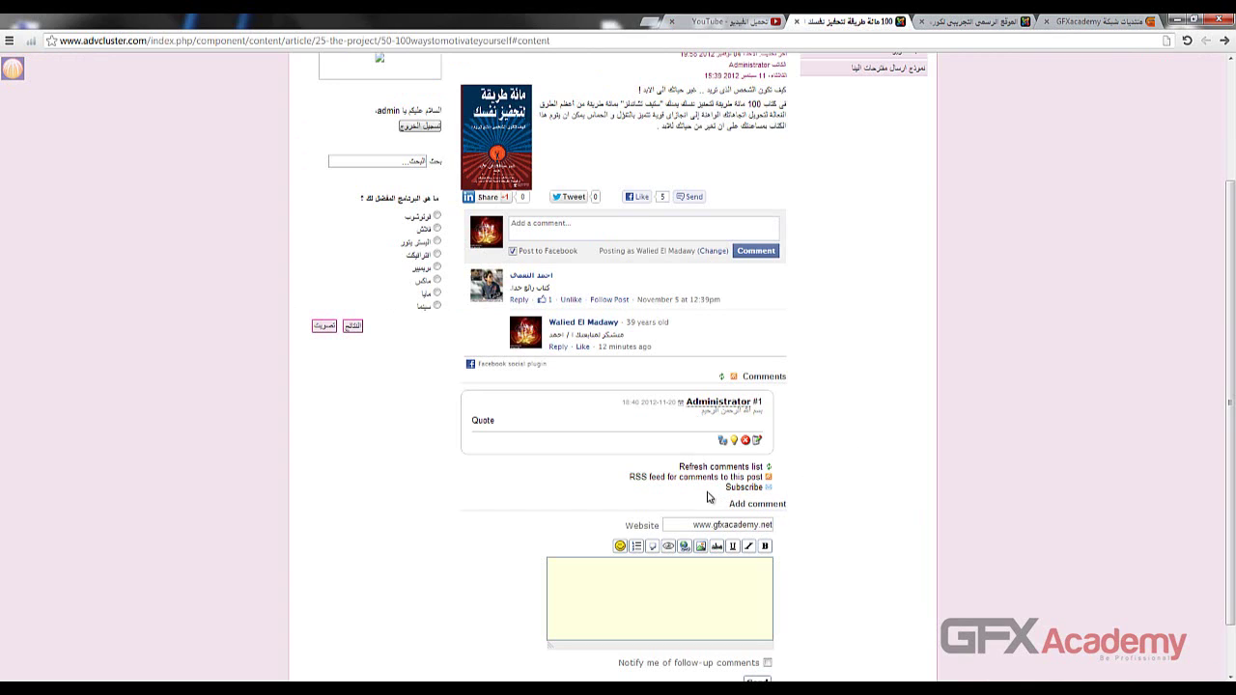
left_click(738, 492)
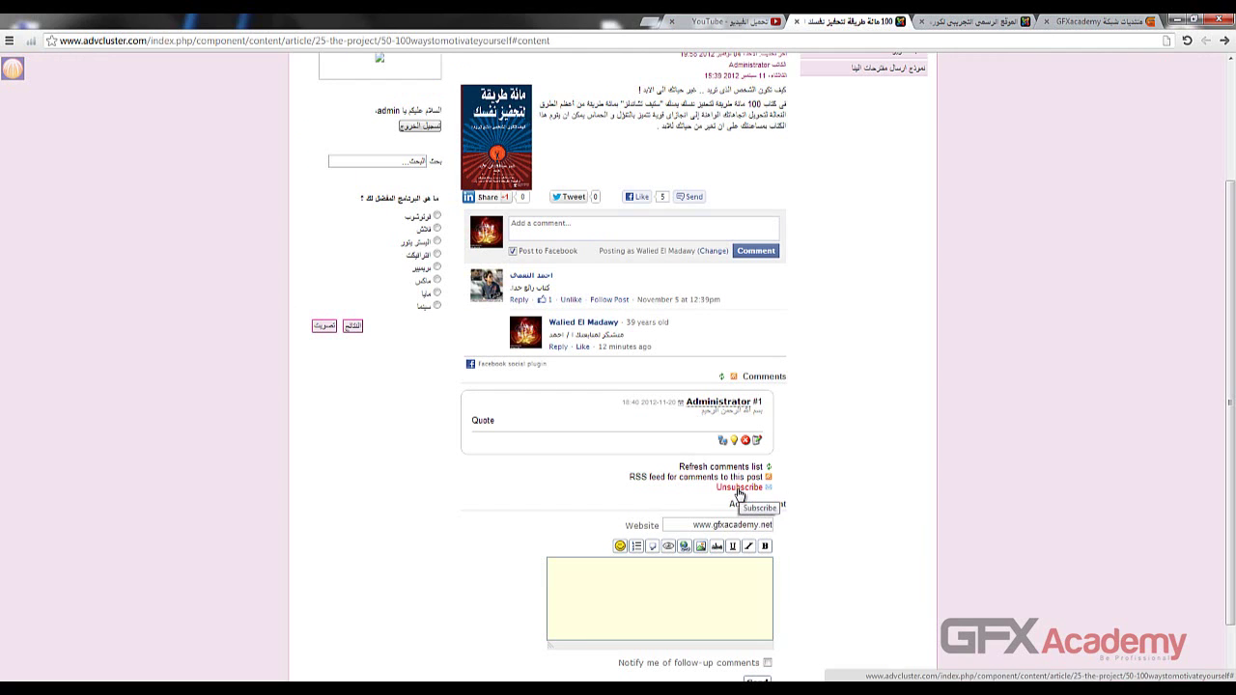
scroll(855, 424, "down", 1)
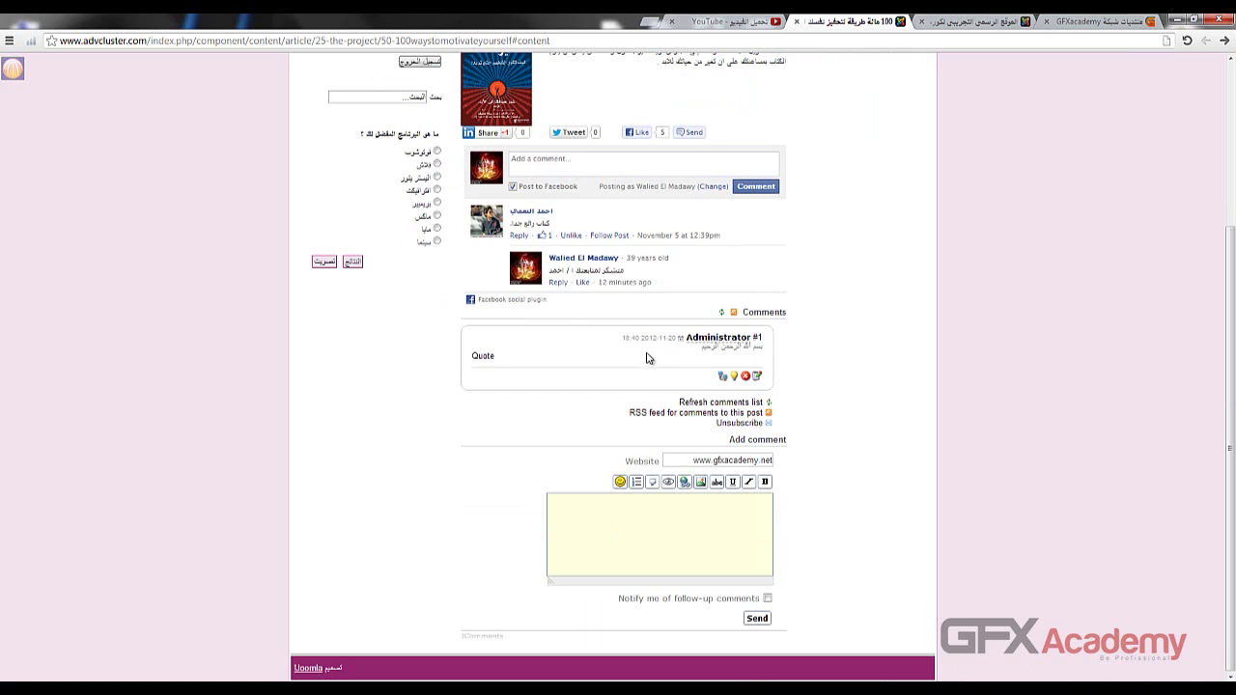
left_click(975, 21)
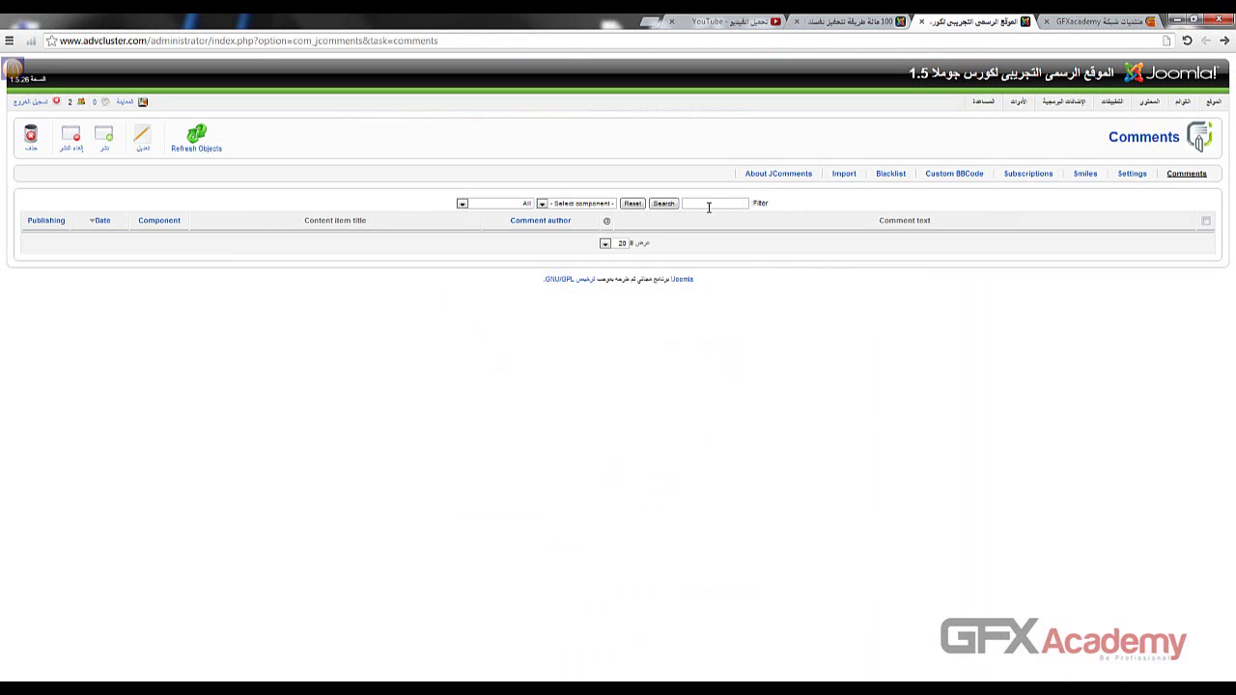
- Reload the JComments list to show Administrator's new comment on the 100 ways article
key("F5")
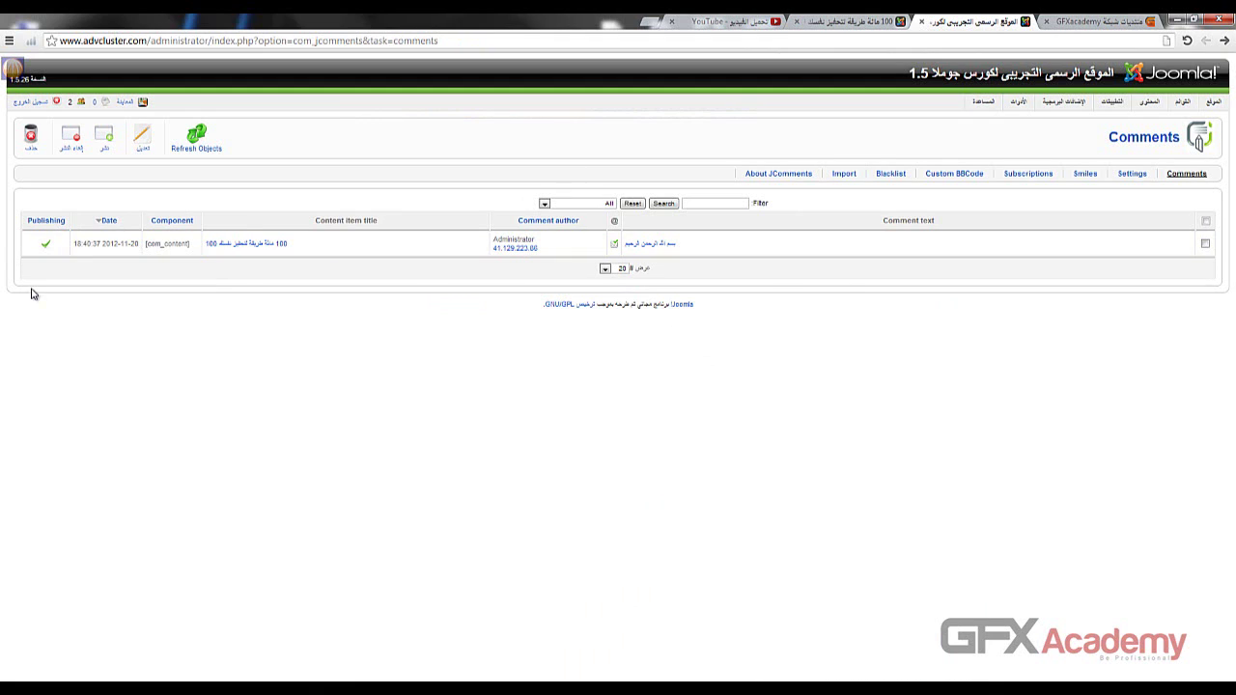
left_click_drag(110, 243, 134, 243)
left_click(56, 275)
- Check the comment's Arabic text on the article page, then open the JComments Settings
left_click(854, 21)
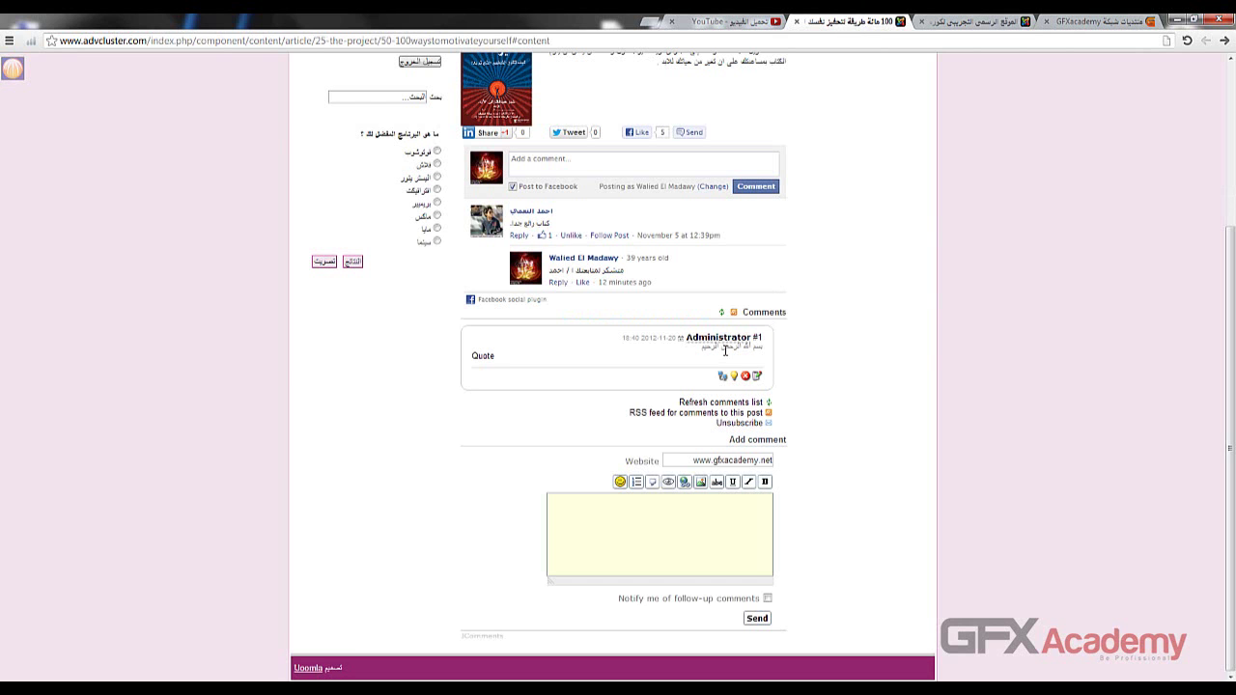
left_click_drag(700, 347, 744, 348)
left_click(635, 355)
left_click_drag(660, 341, 765, 351)
left_click(963, 22)
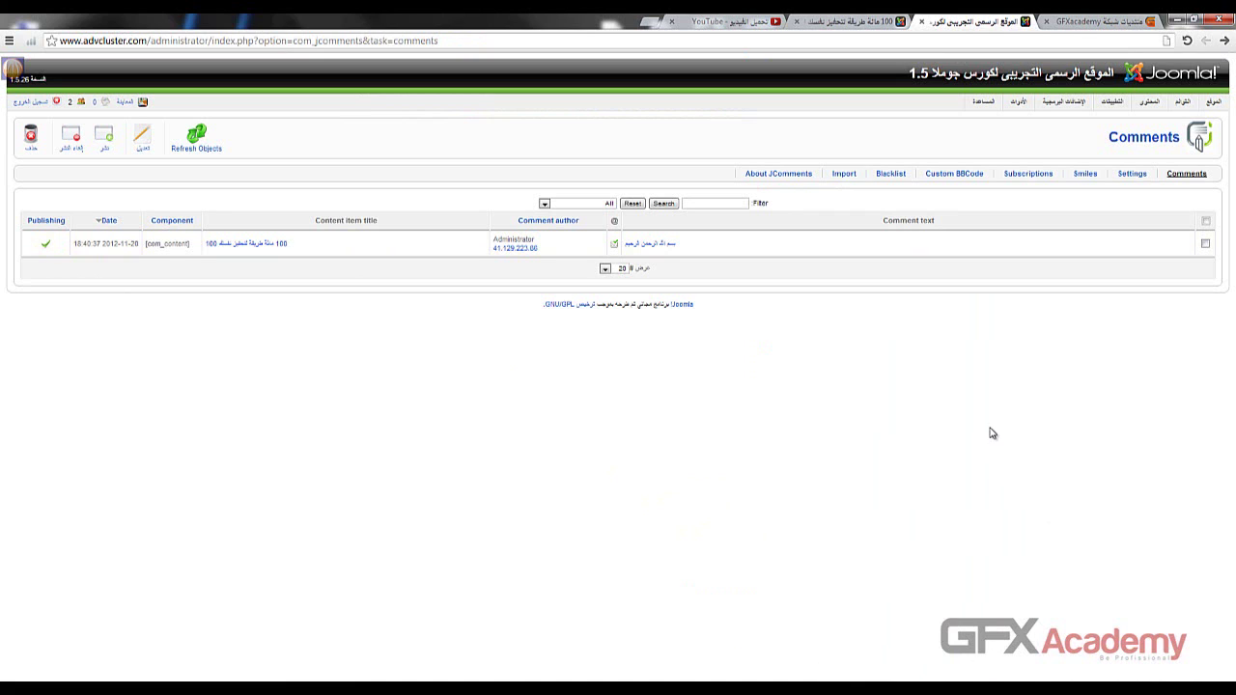
left_click(1131, 175)
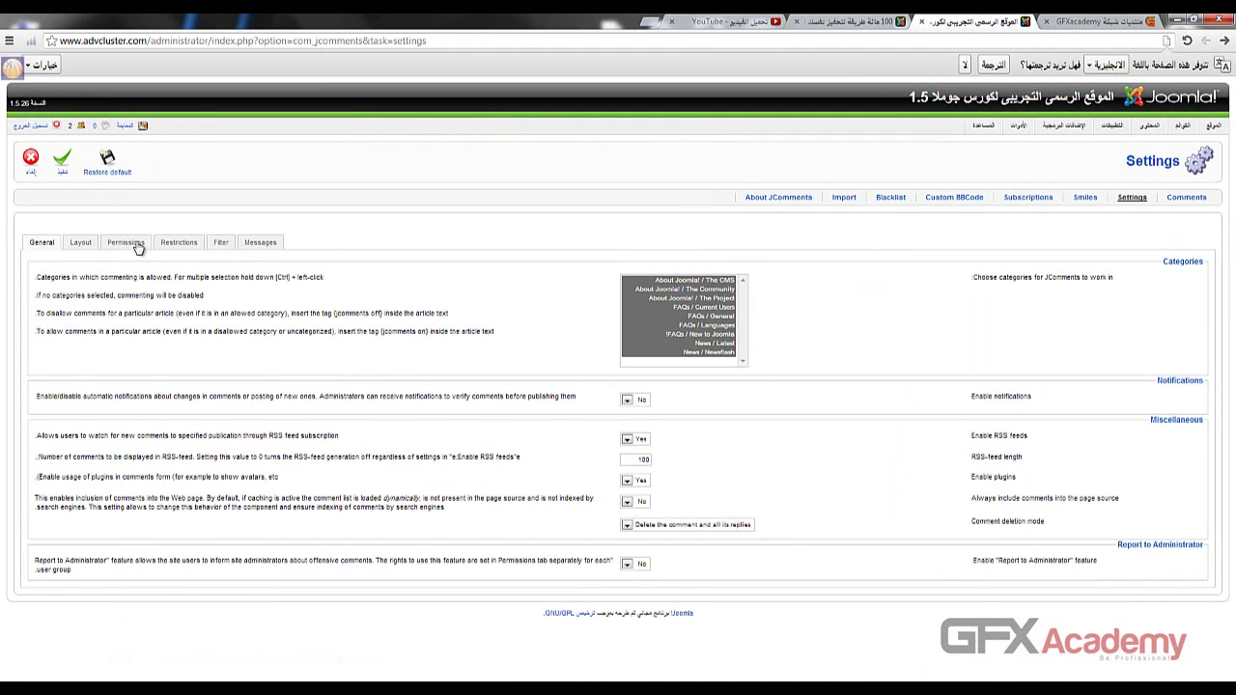
- Adjust Unregistered, Registered and Author permissions, turning off auto-publishing of Registered users' comments
left_click(137, 245)
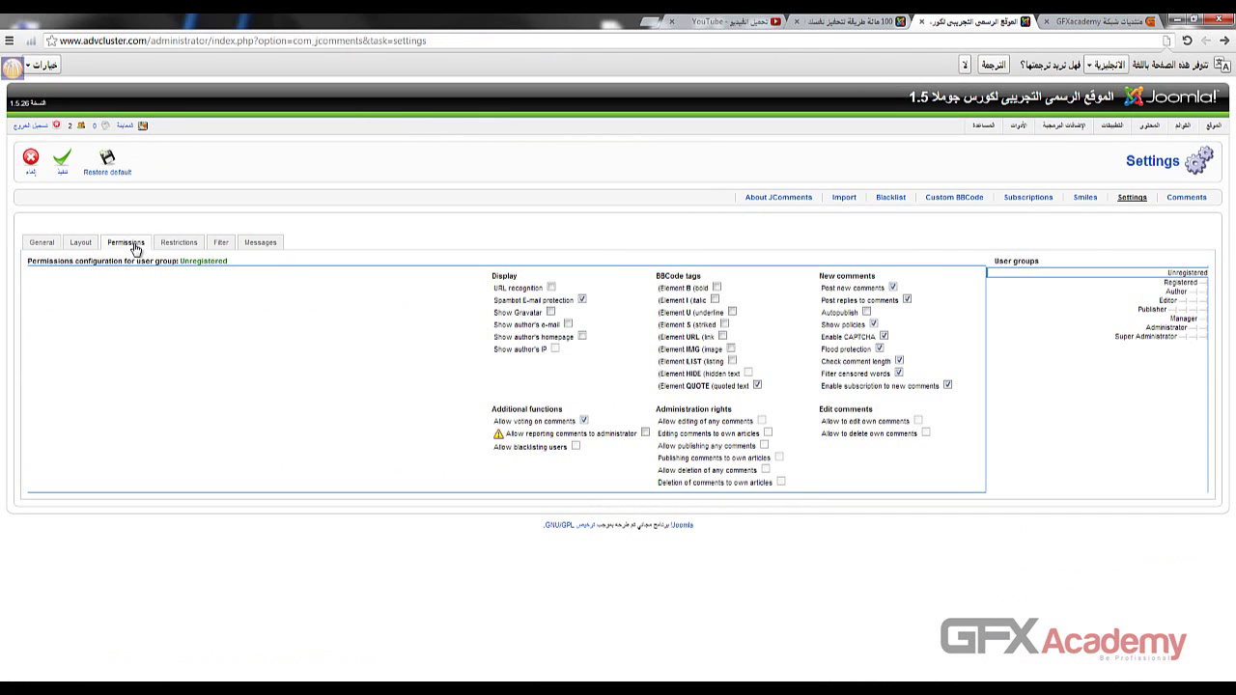
mouse_move(869, 302)
left_click(1185, 274)
double_click(1183, 275)
left_click(1192, 282)
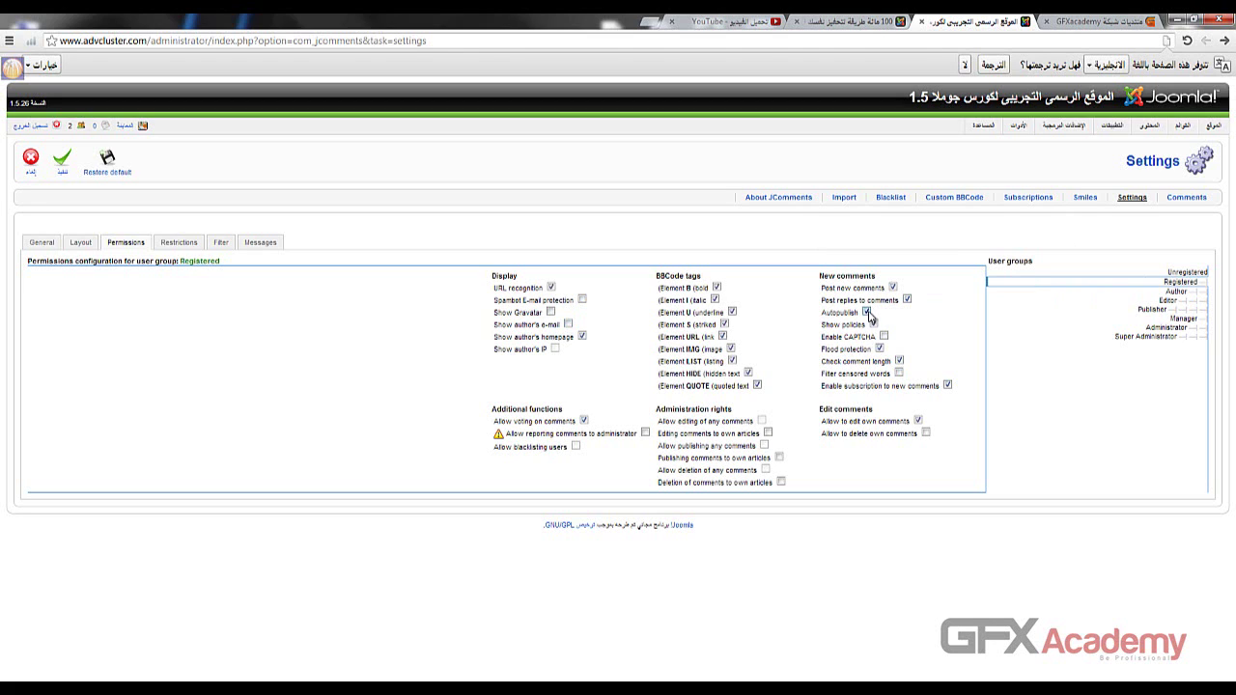
left_click(867, 314)
left_click(1184, 275)
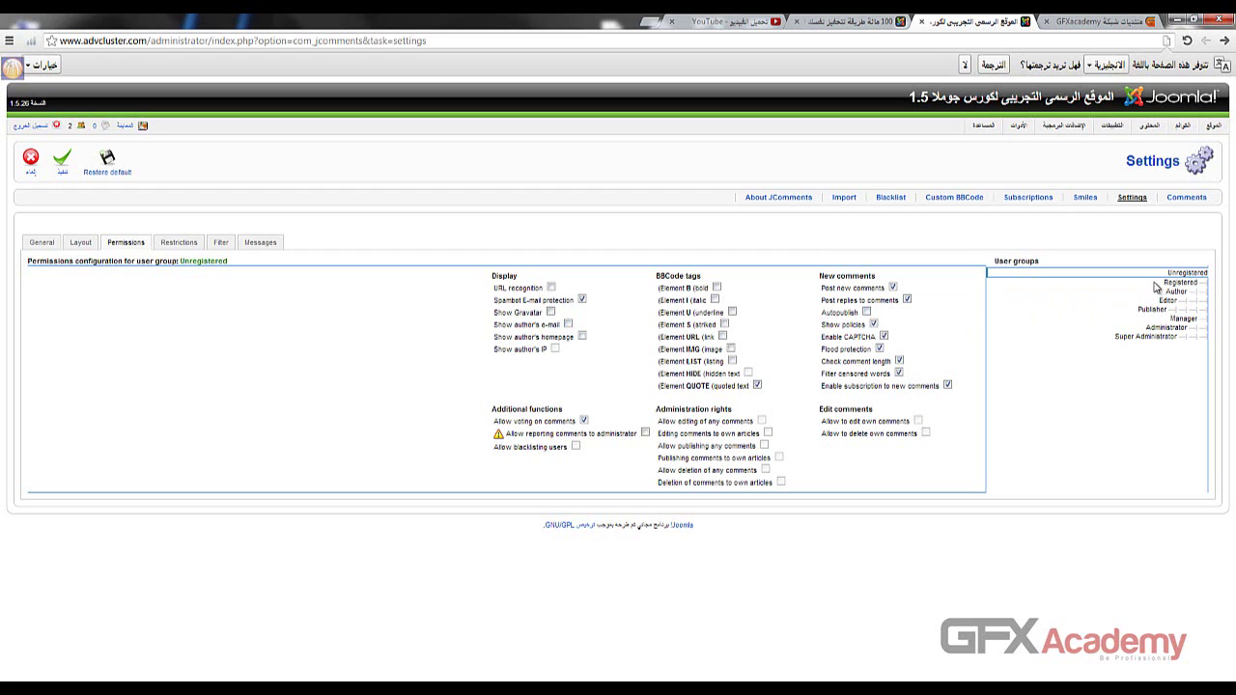
left_click(1156, 284)
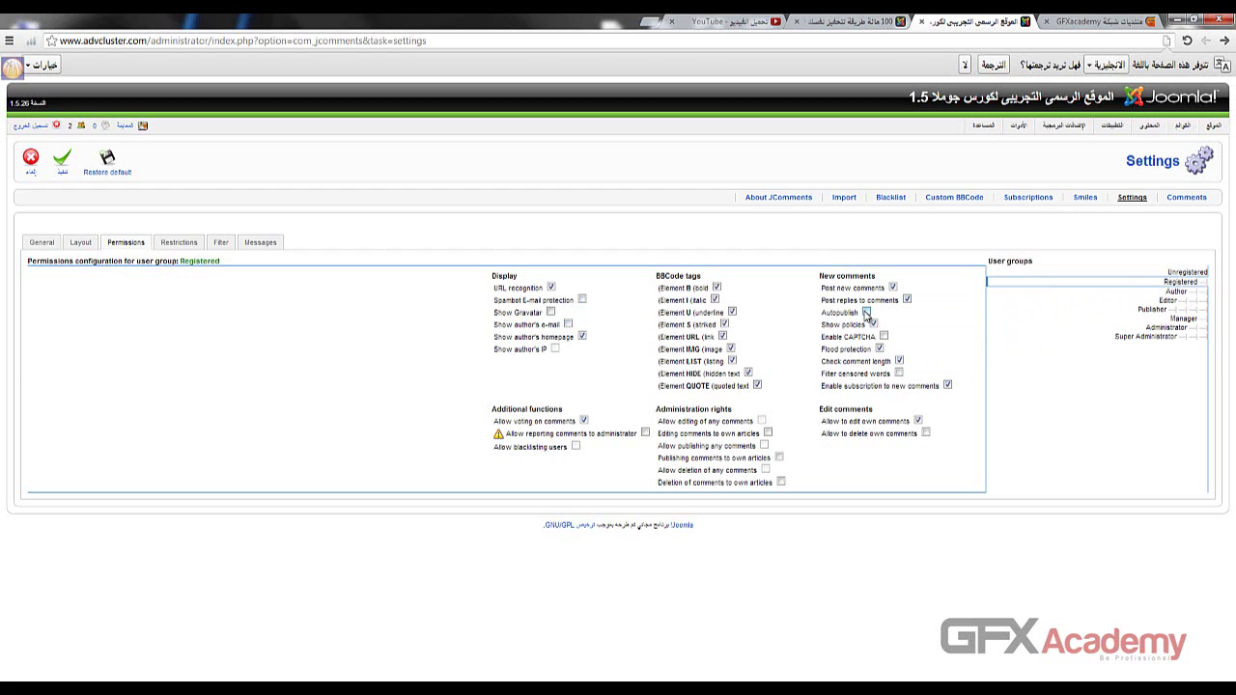
left_click(551, 313)
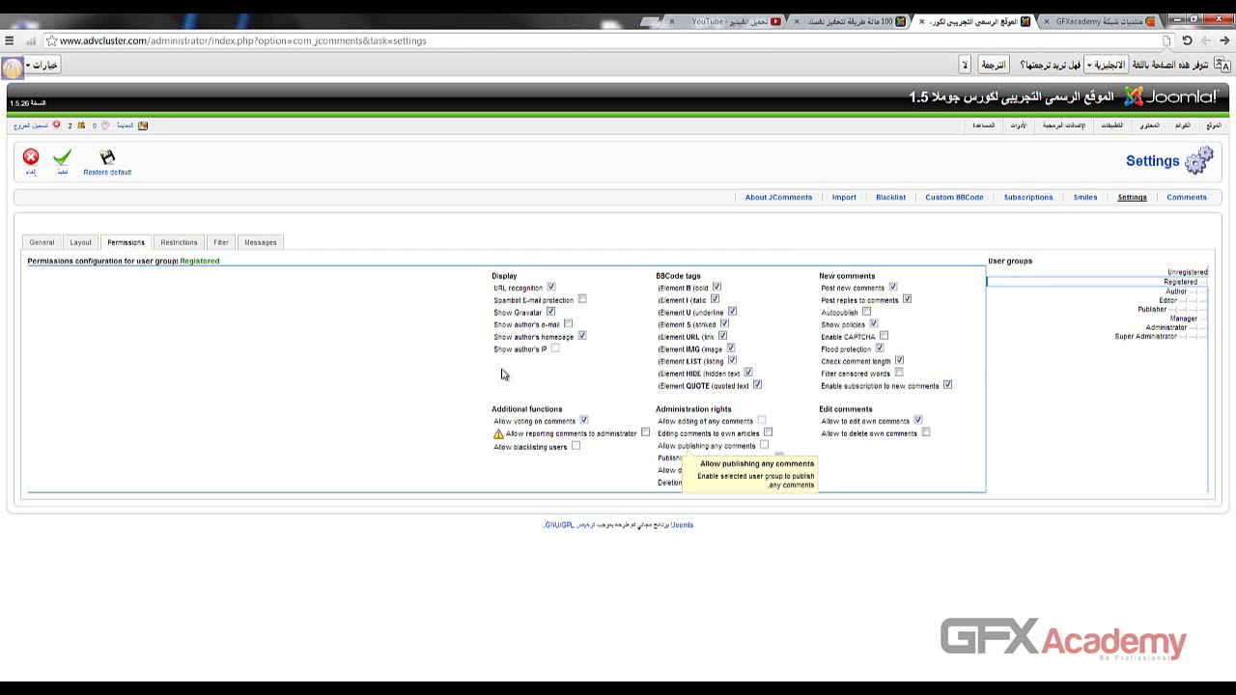
left_click(1143, 299)
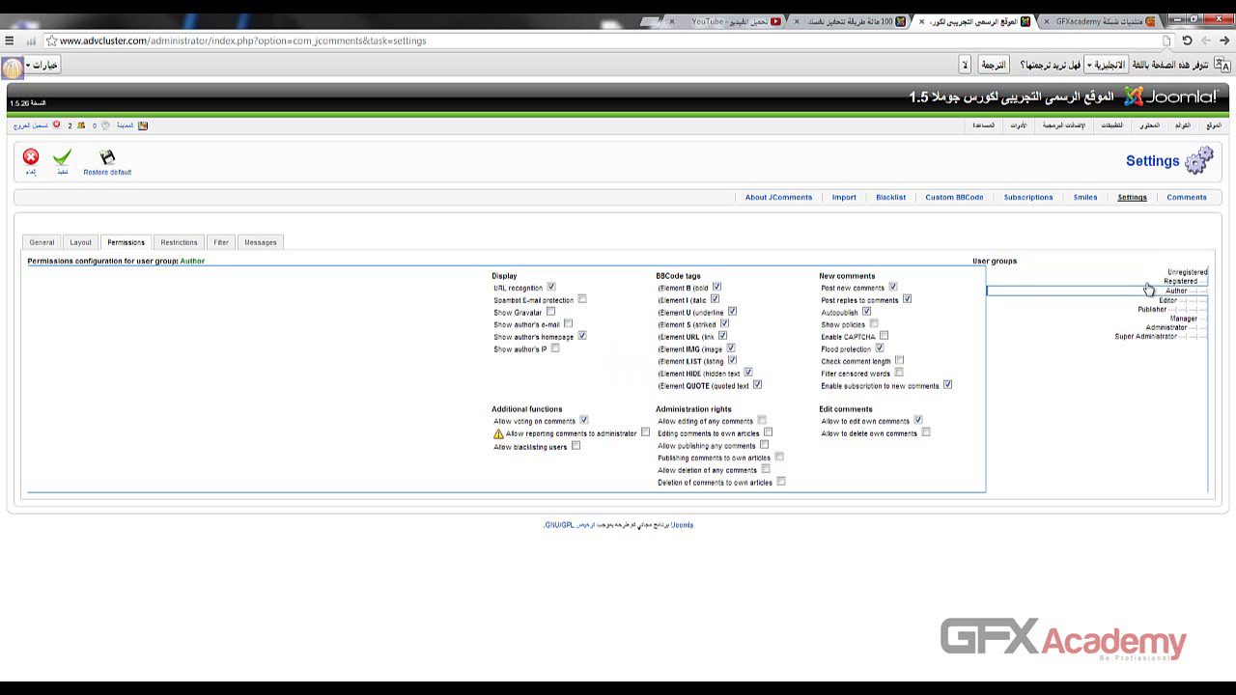
left_click(1153, 274)
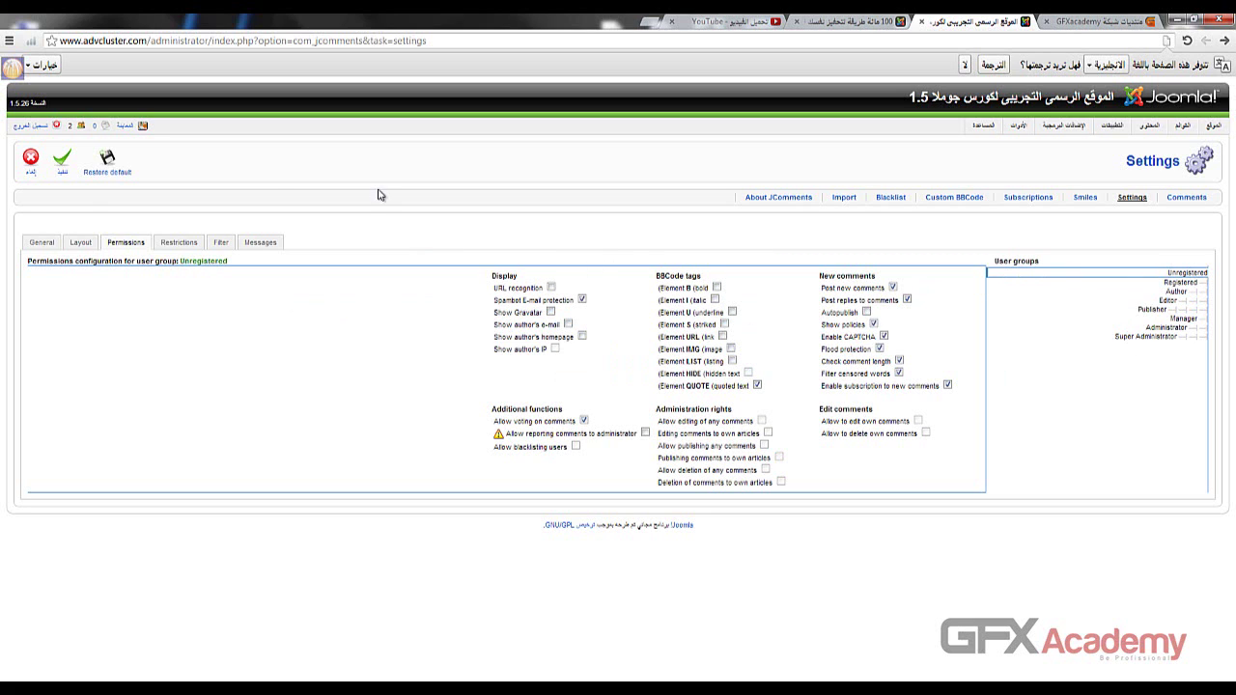
- Save the JComments settings and go to the front-end article page
left_click(55, 175)
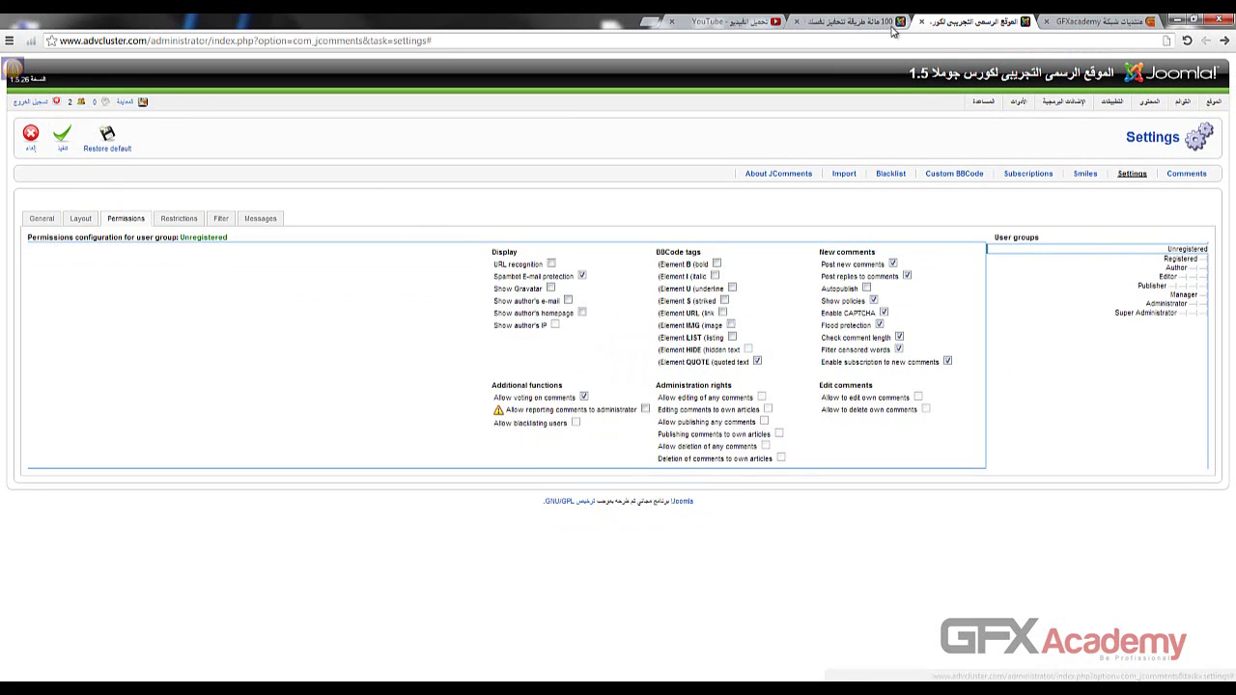
left_click(872, 21)
left_click(758, 44)
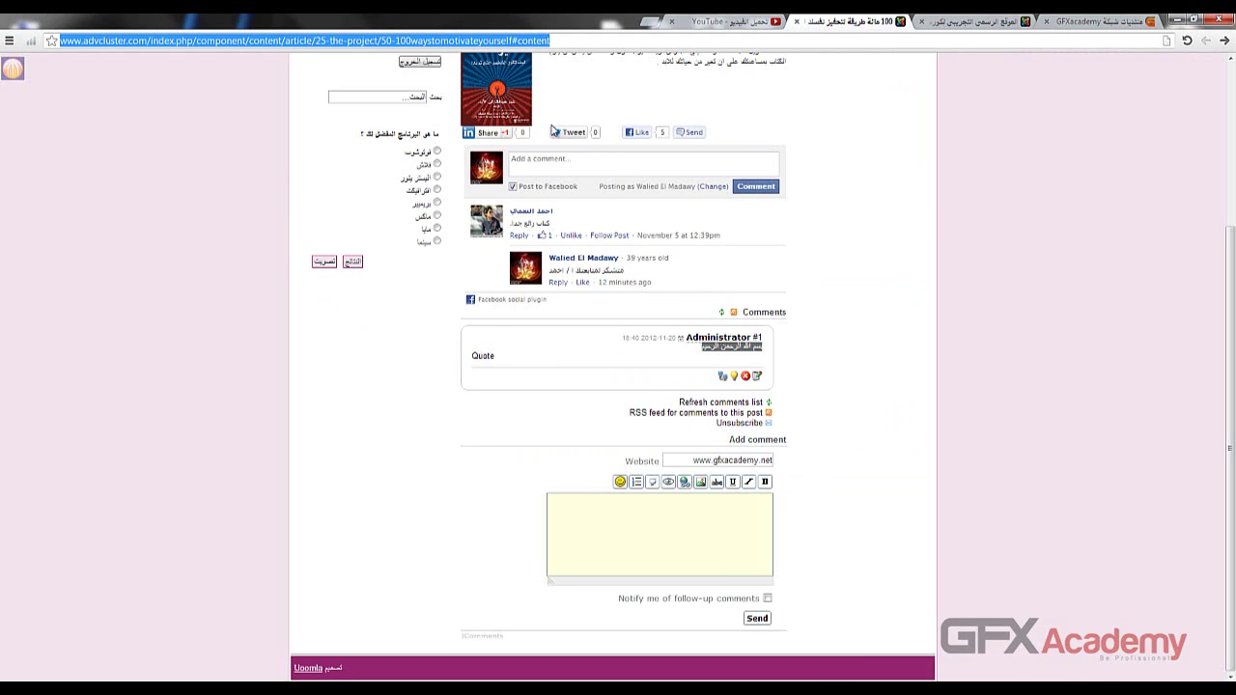
- Log out of the front end and enter a guest name and e-mail in the comment form
key("Return")
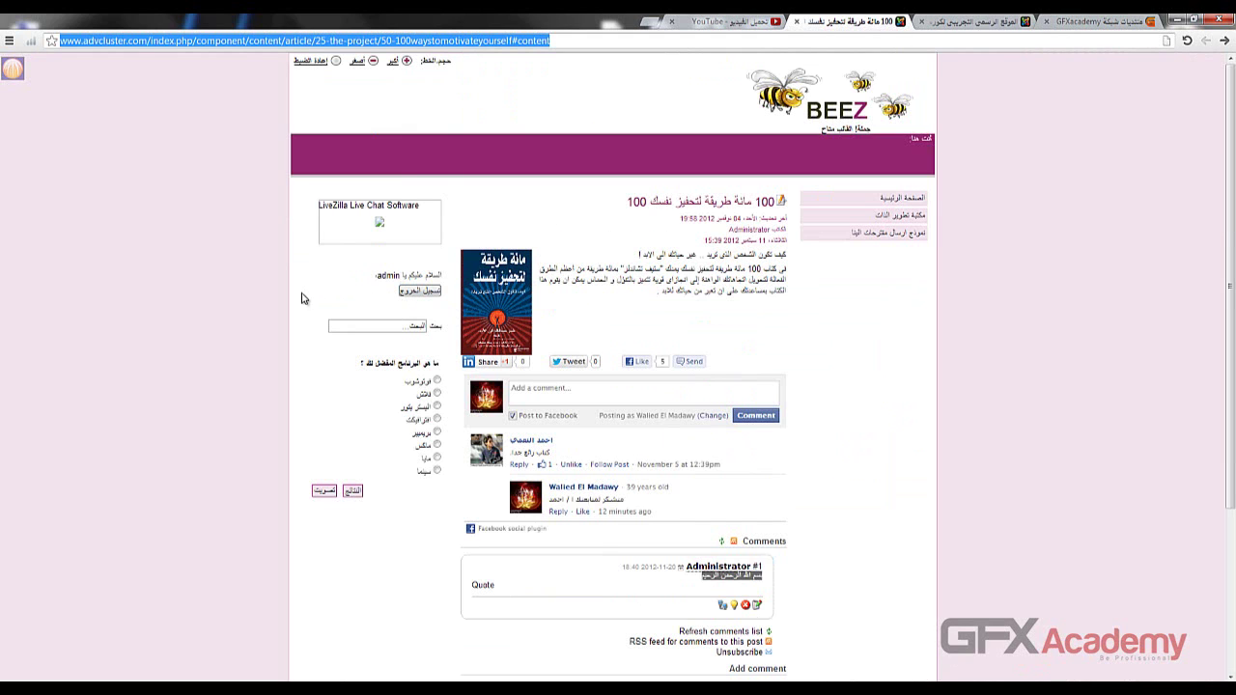
left_click(420, 290)
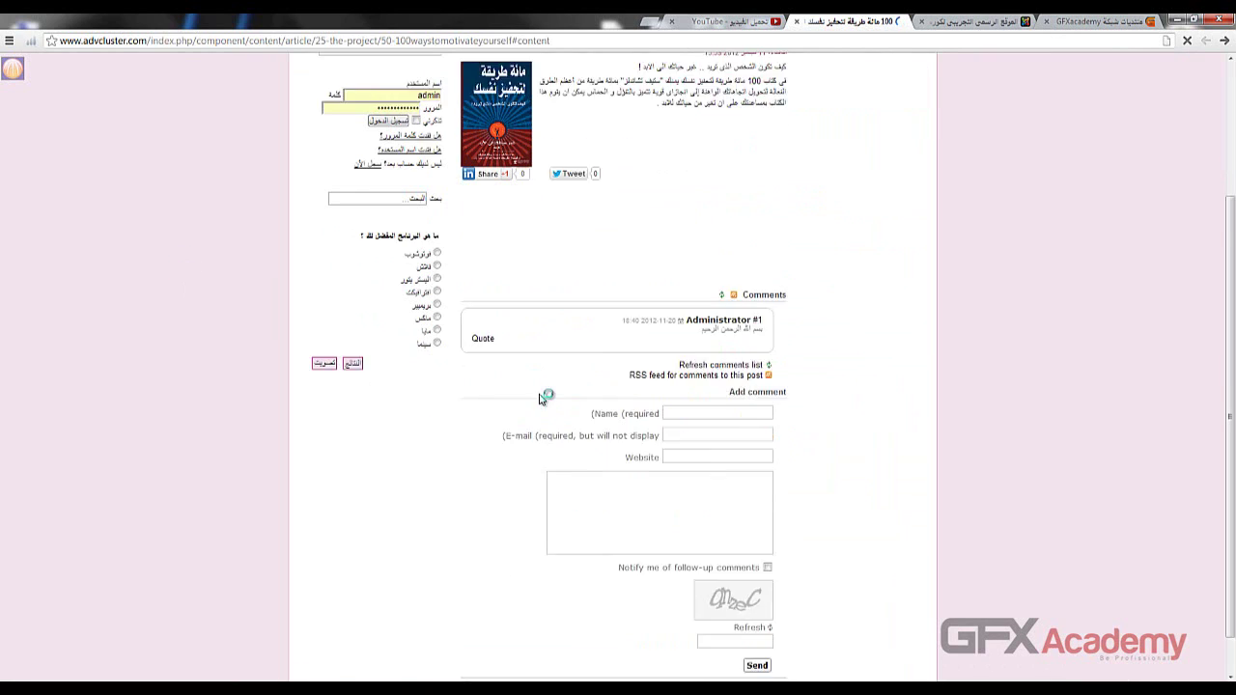
left_click(709, 425)
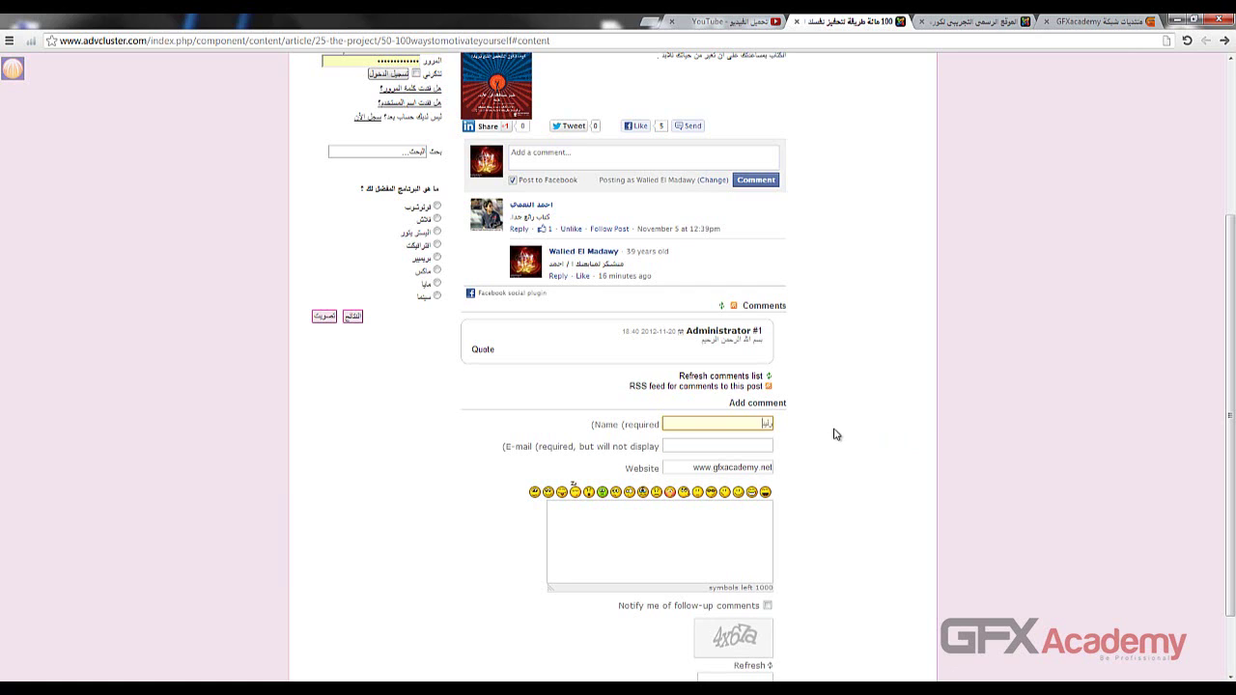
key("Tab")
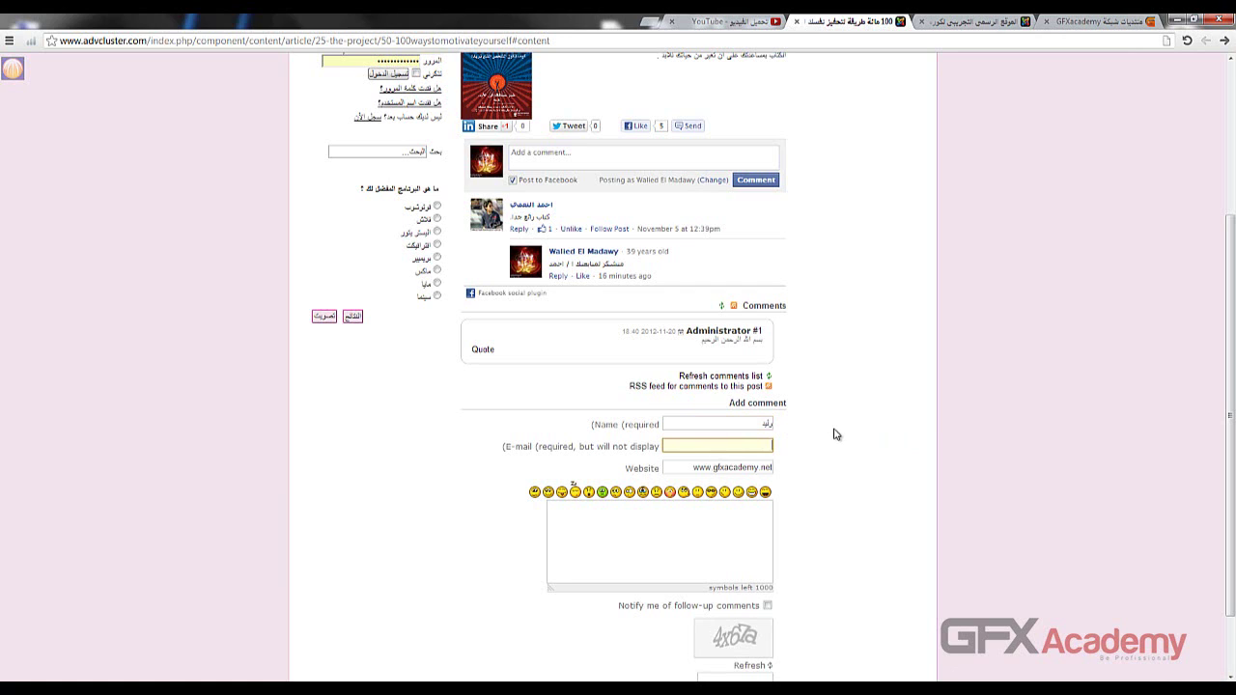
- Write an Arabic comment, enter the captcha, and resend under a new name after the name-in-use error
left_click(698, 549)
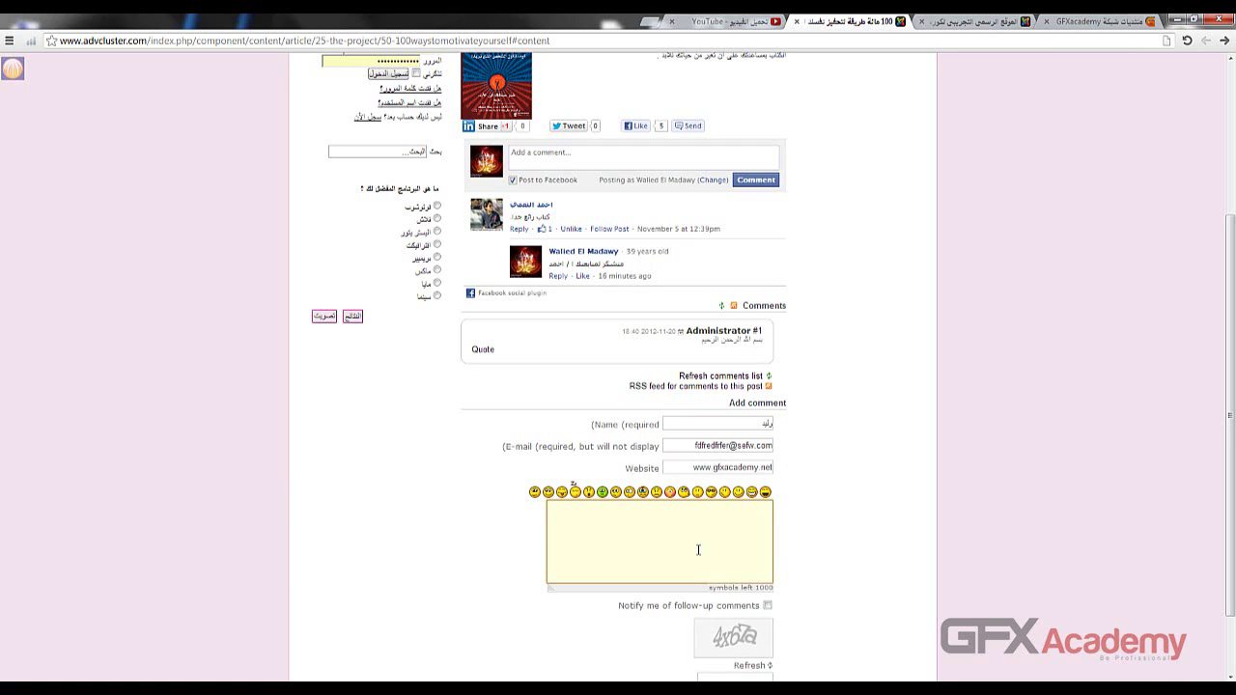
type("الله المستعان على ما تصفون")
scroll(698, 550, "down", 2)
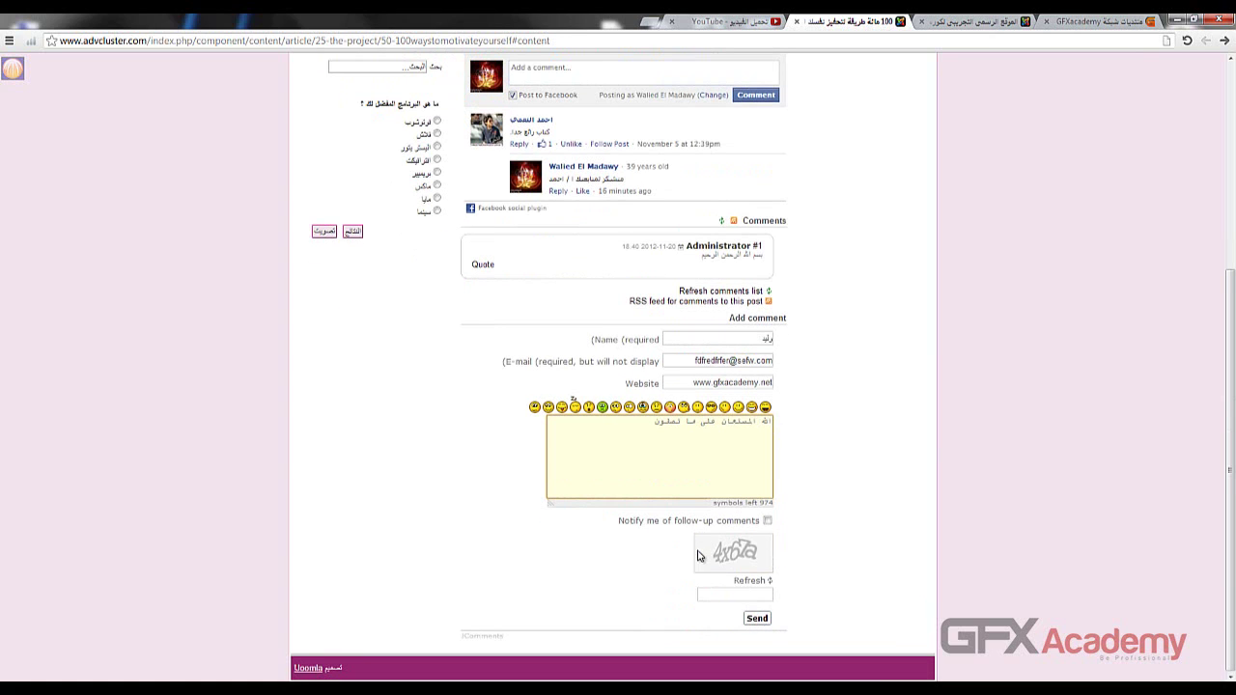
left_click(753, 596)
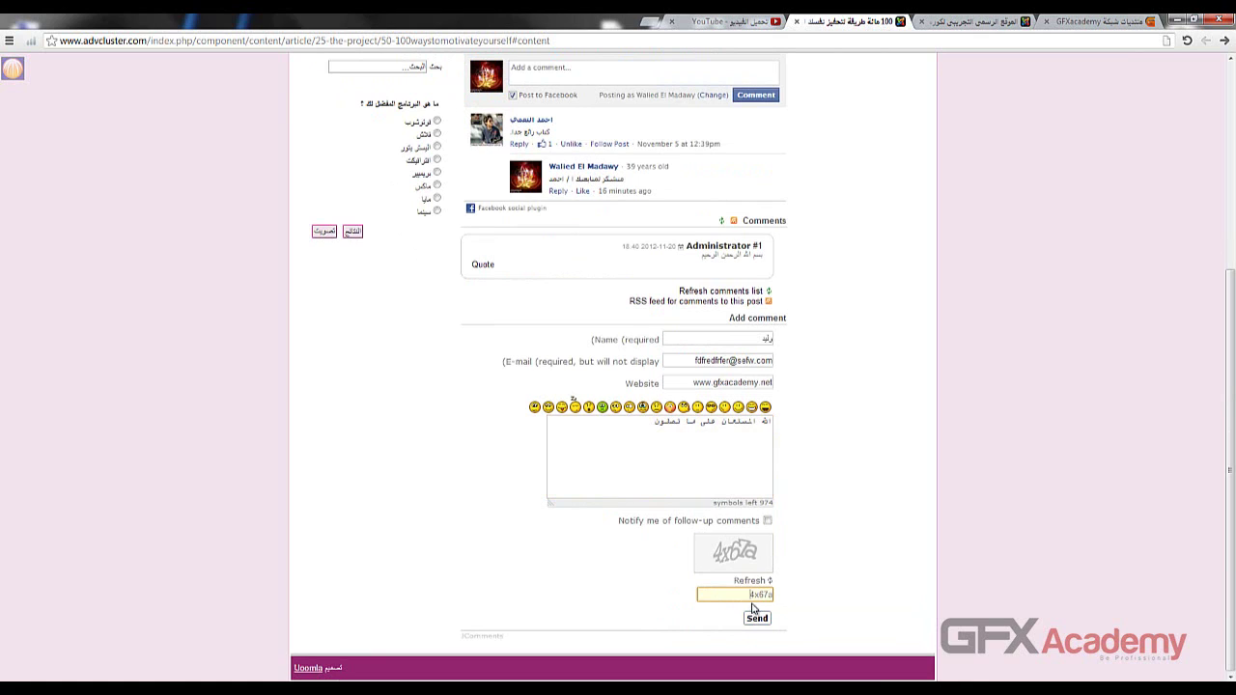
left_click(757, 618)
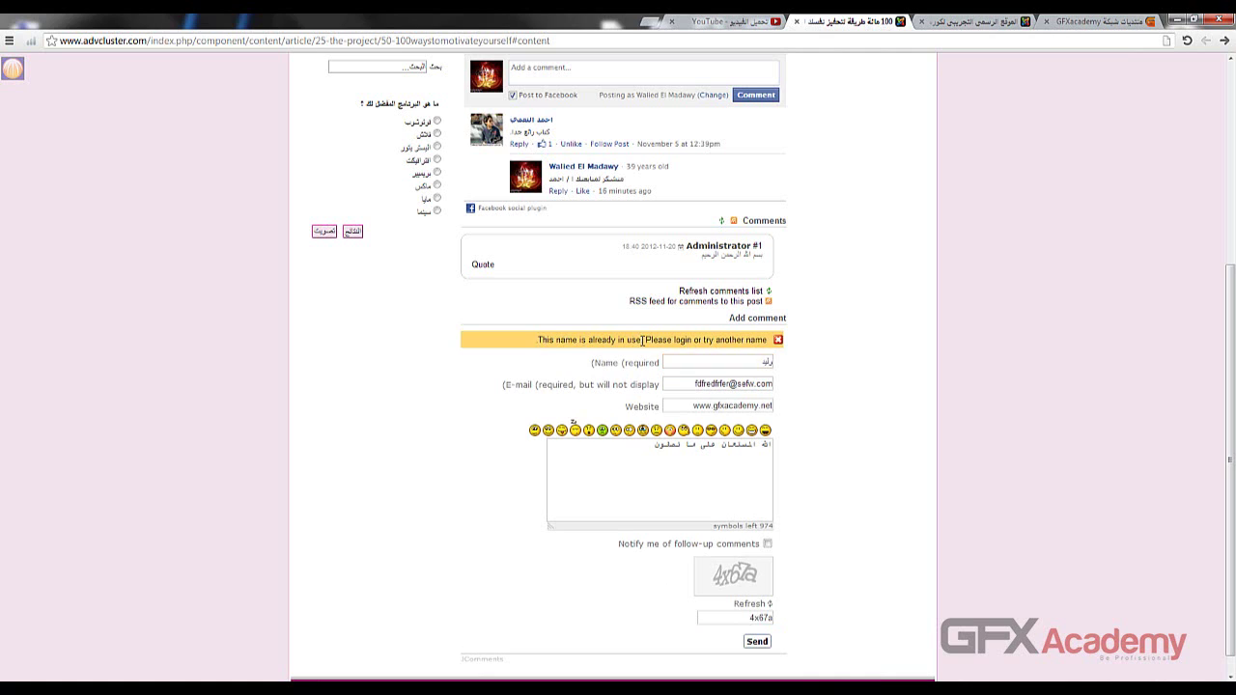
double_click(747, 365)
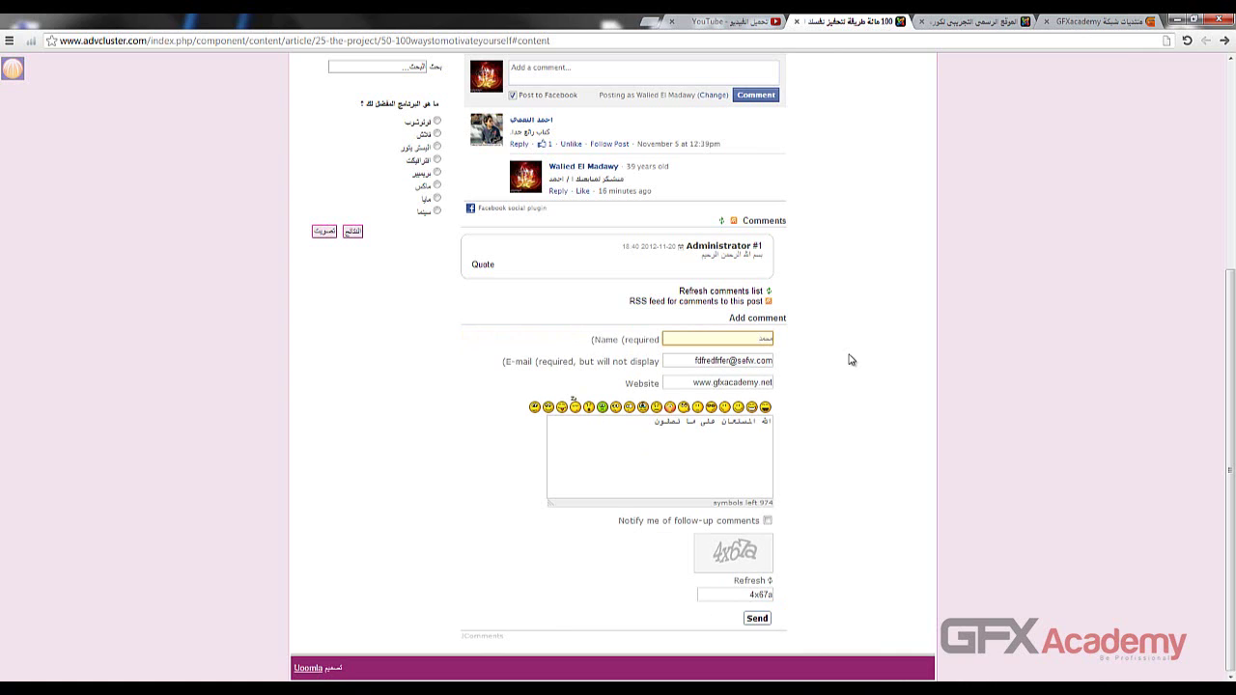
left_click(757, 620)
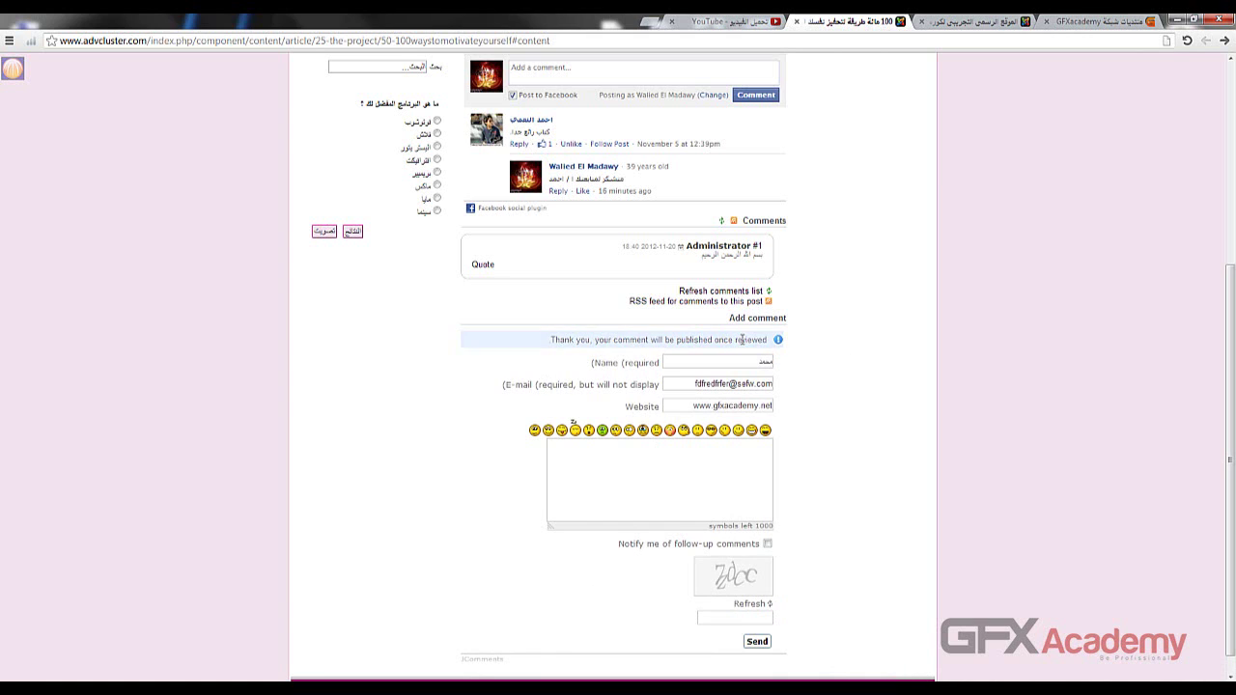
left_click(975, 21)
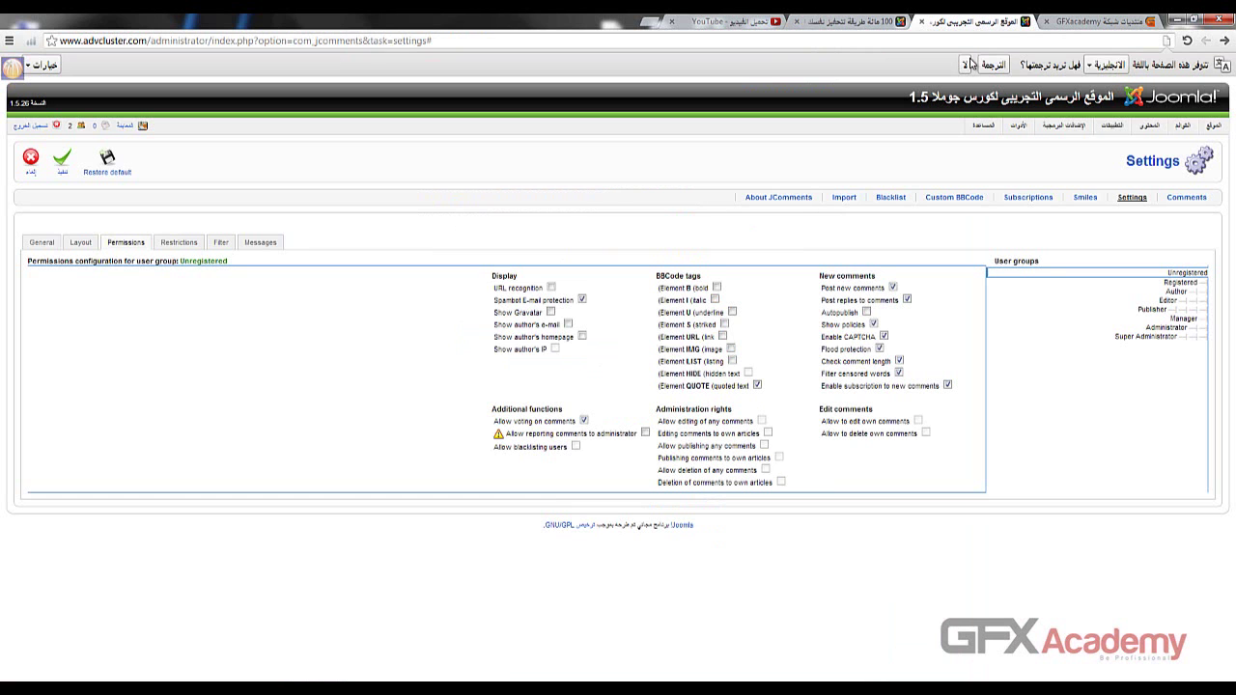
left_click(1185, 201)
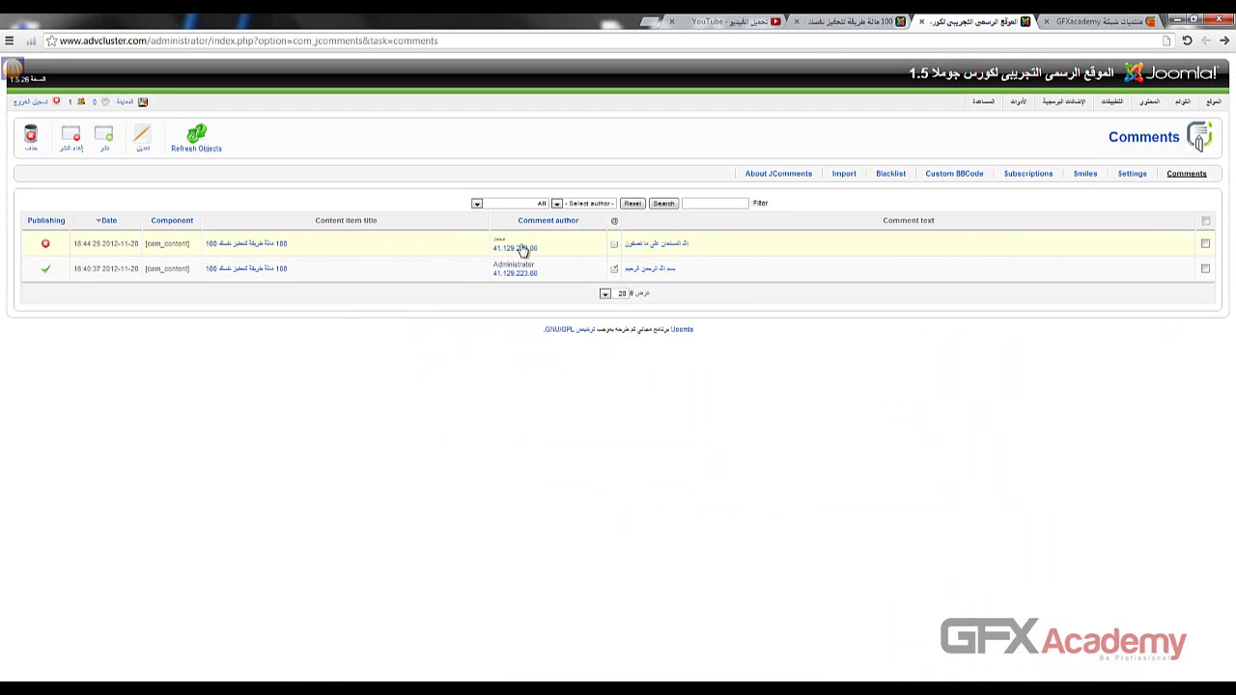
left_click(675, 247)
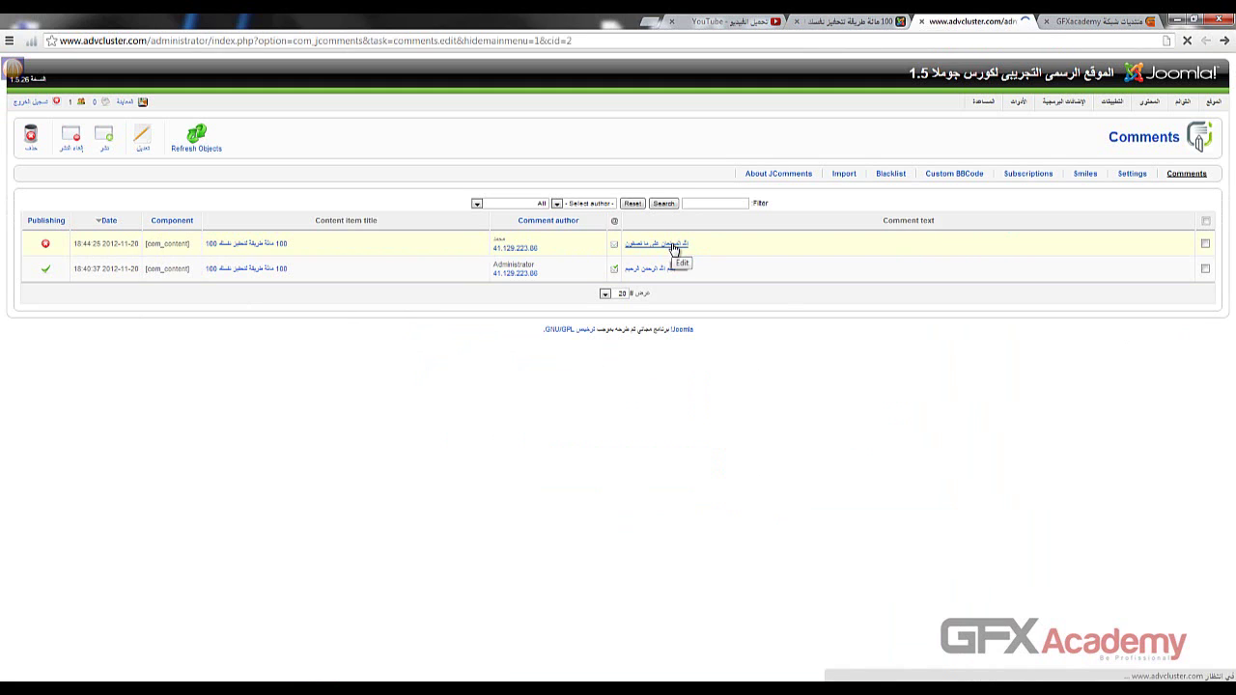
left_click(878, 277)
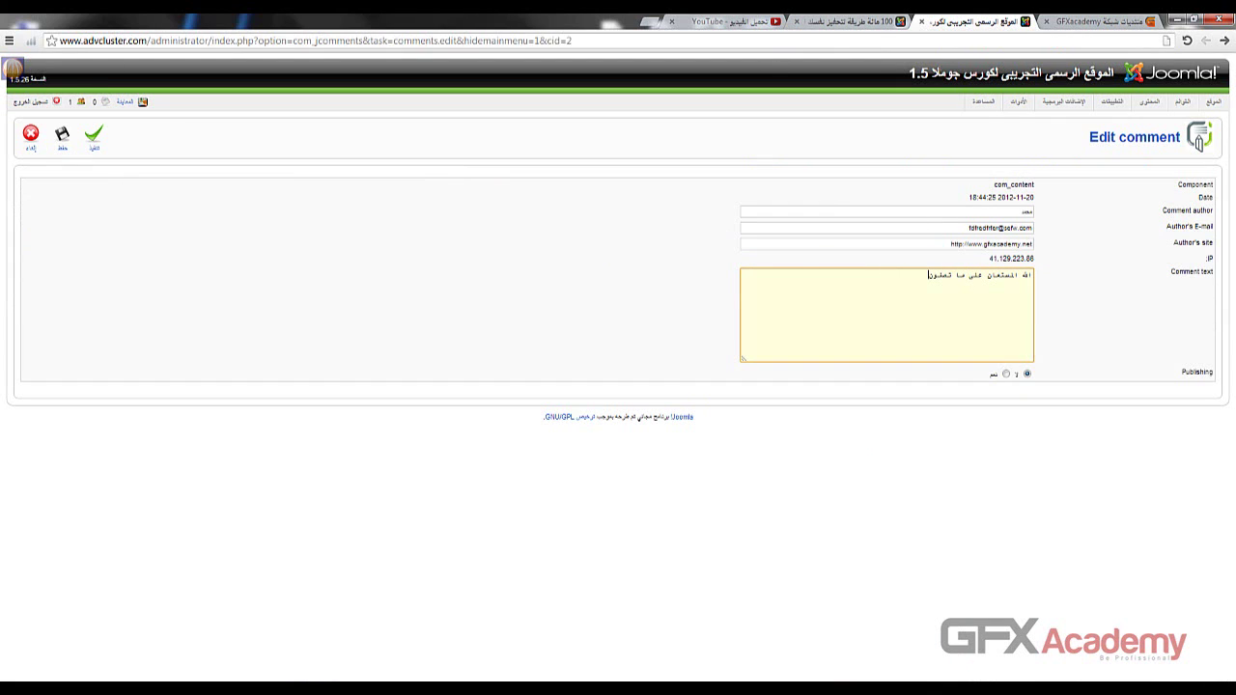
left_click(1226, 40)
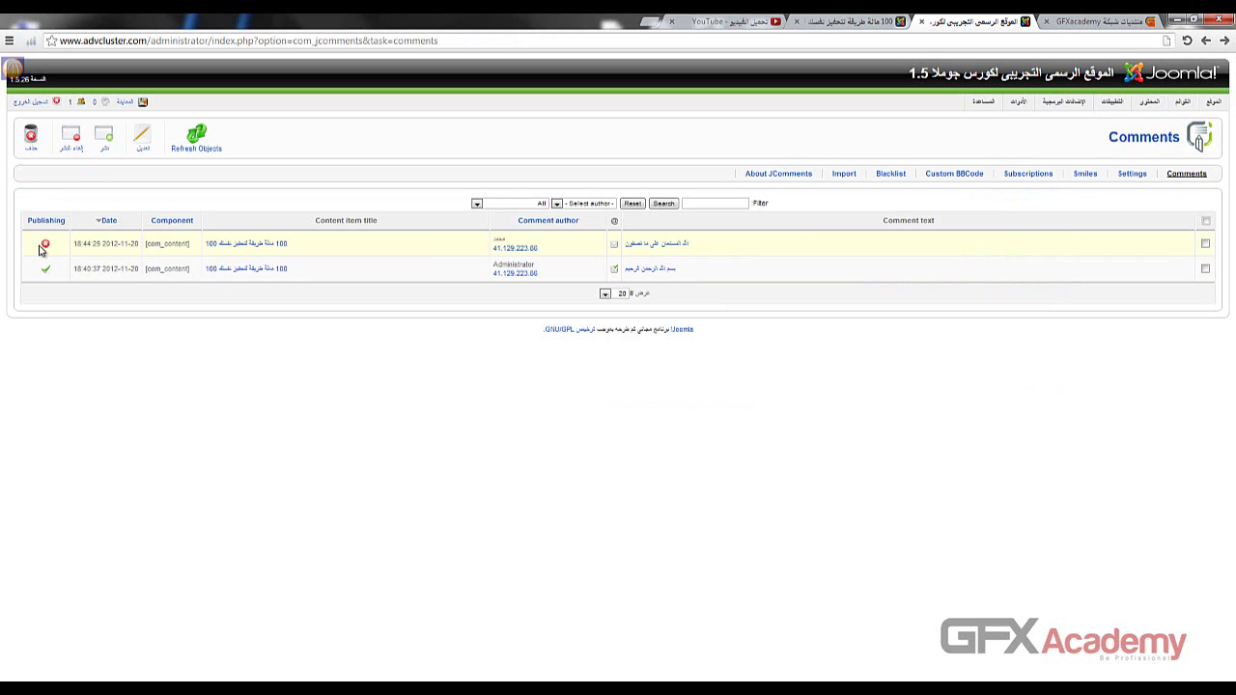
left_click(854, 21)
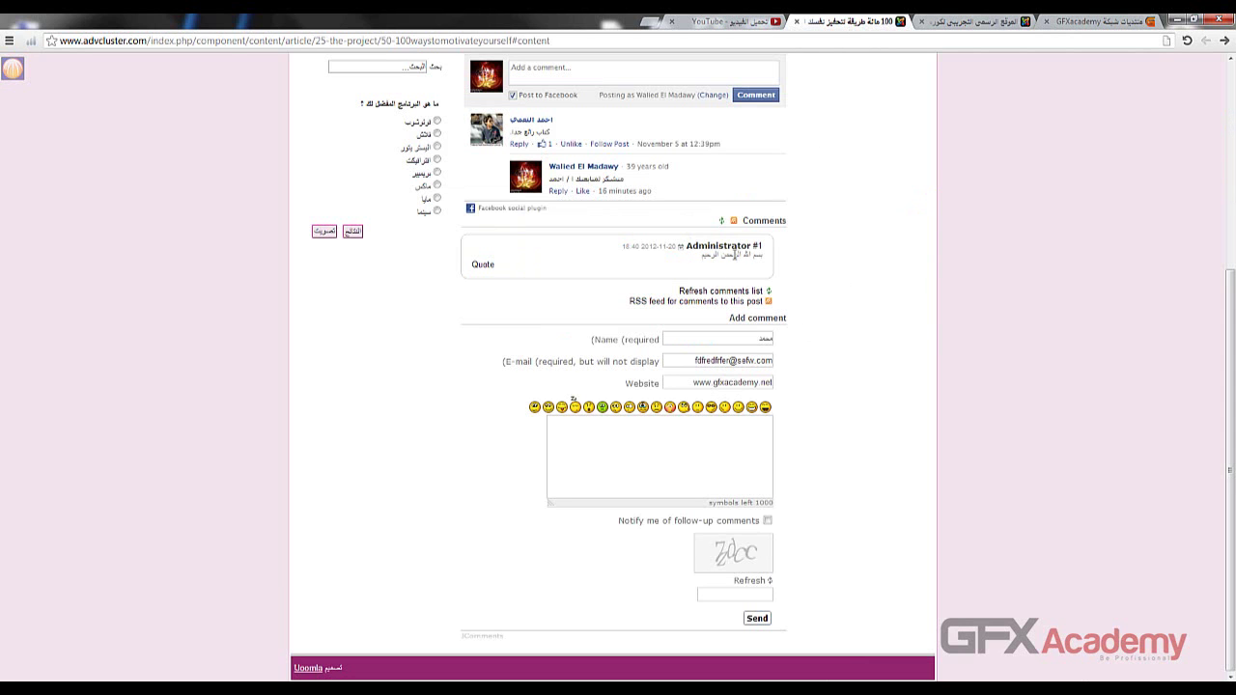
- Confirm the guest comment now appears as #2 on the article, then open JComments Smiles
left_click(970, 21)
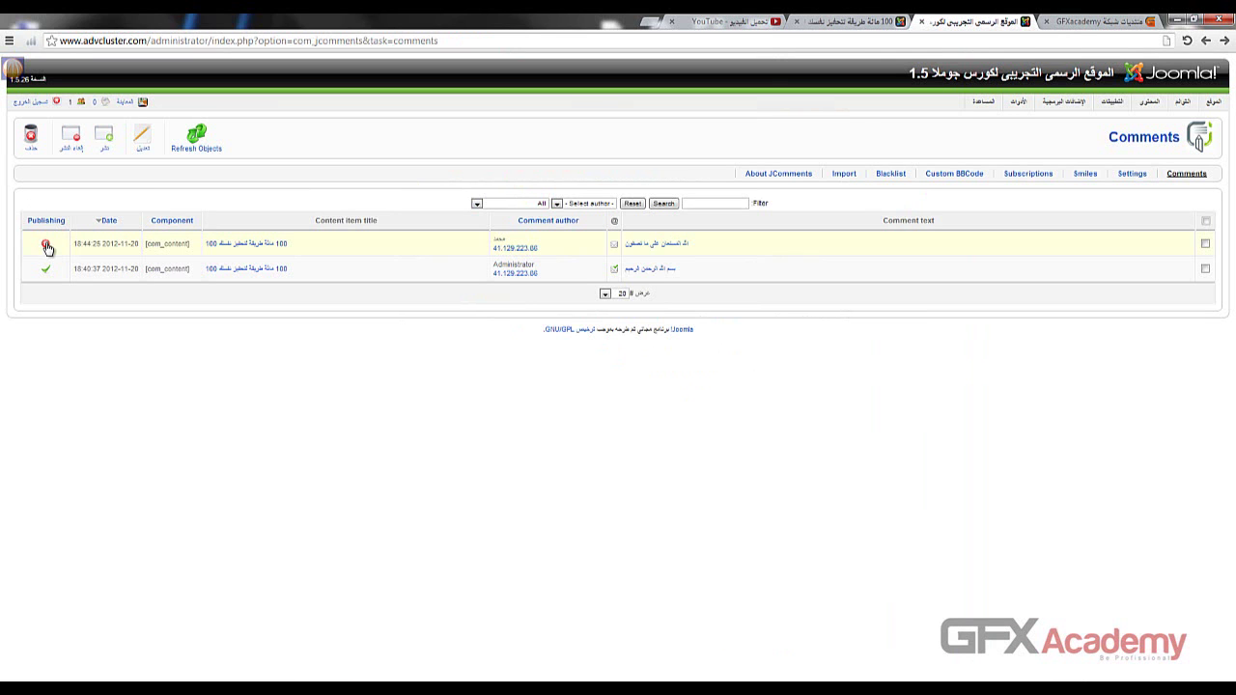
left_click(854, 21)
key("F5")
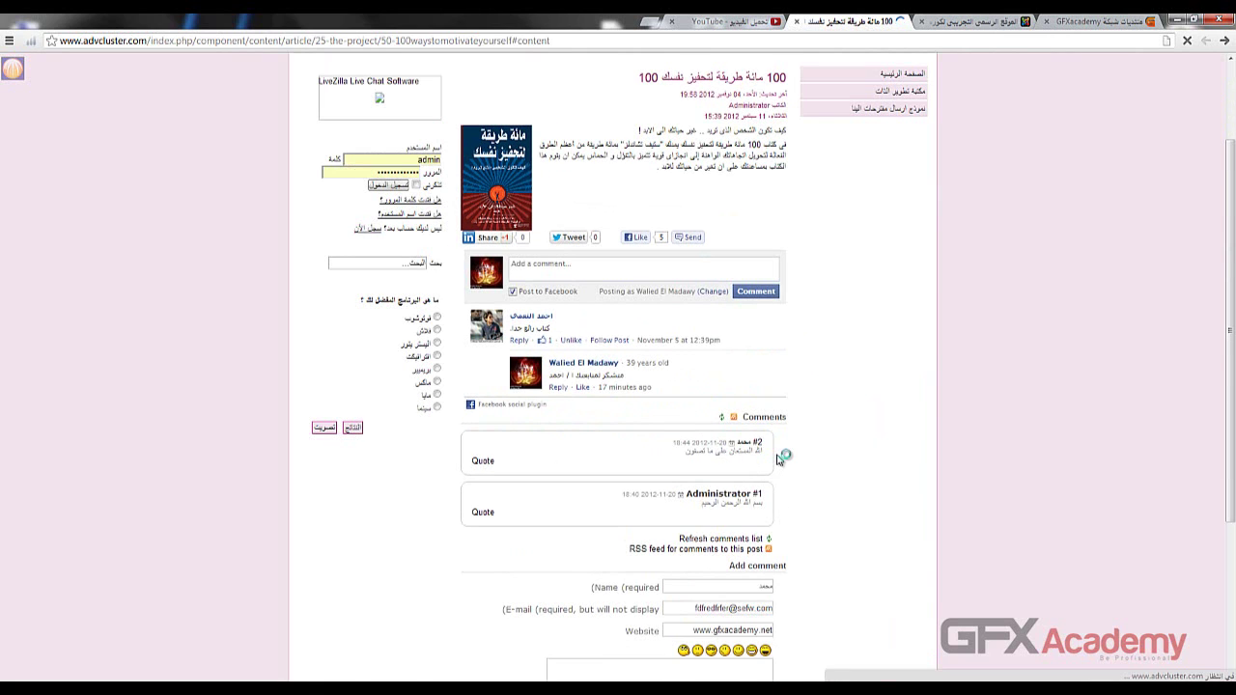
scroll(827, 416, "down", 2)
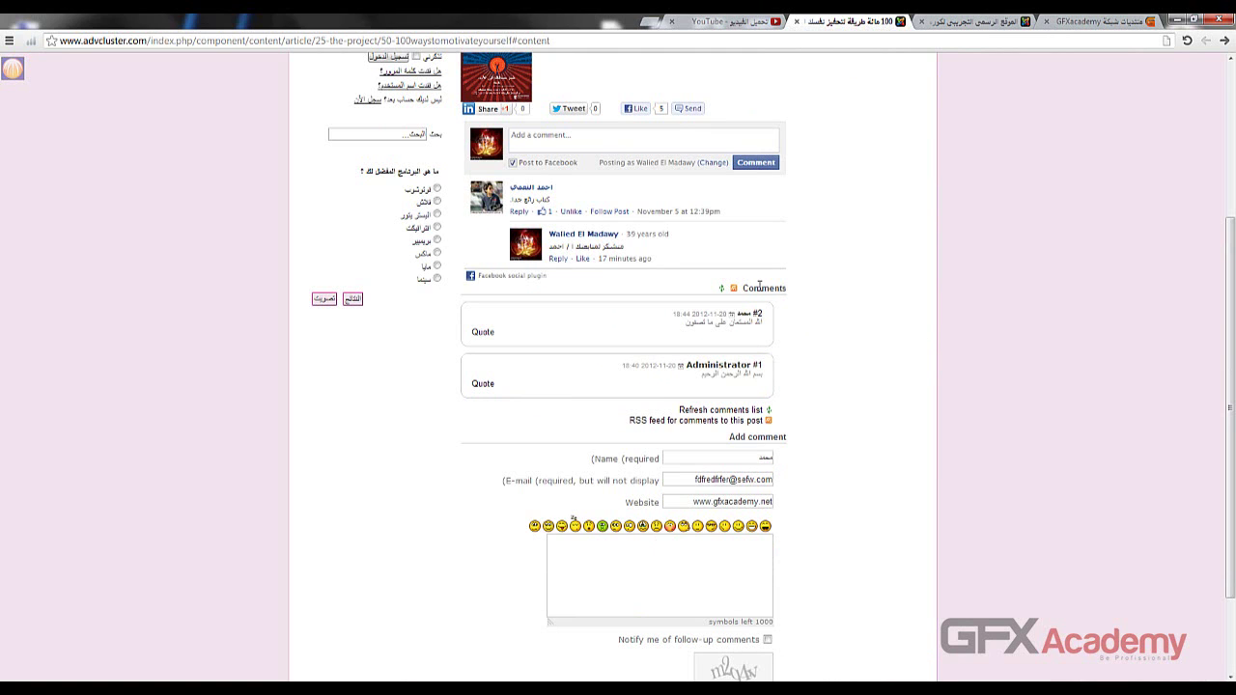
scroll(886, 291, "down", 2)
scroll(882, 289, "up", 1)
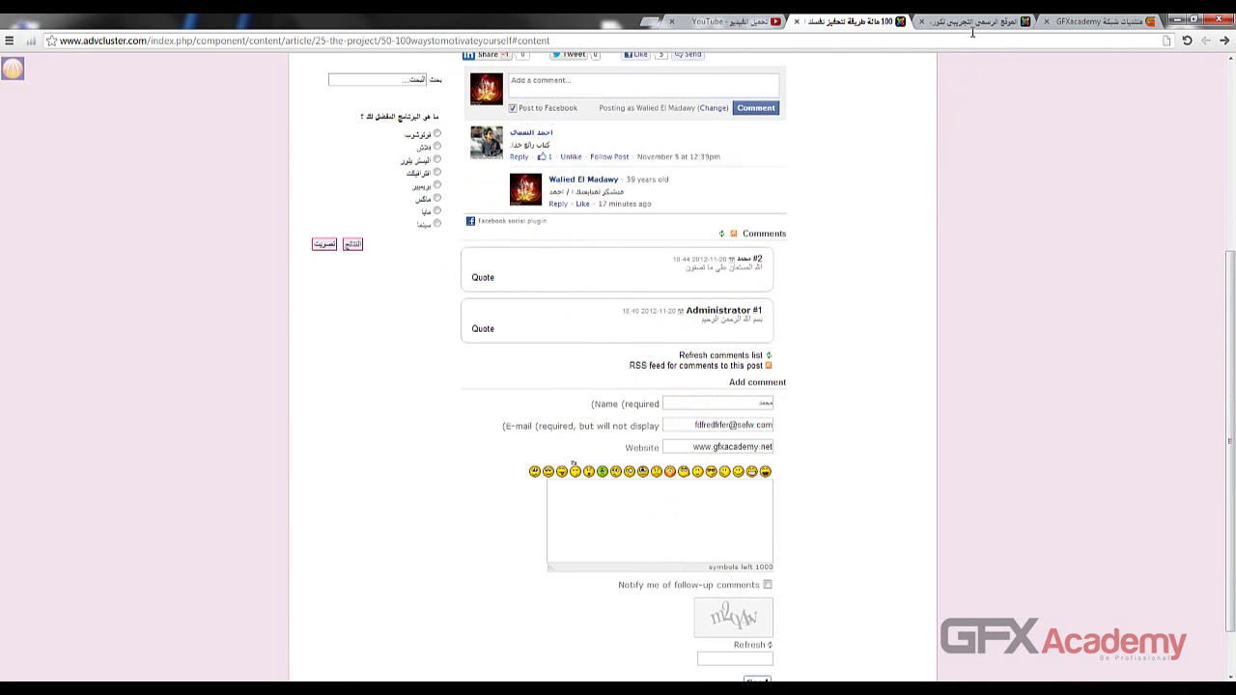
left_click(971, 23)
left_click(1087, 178)
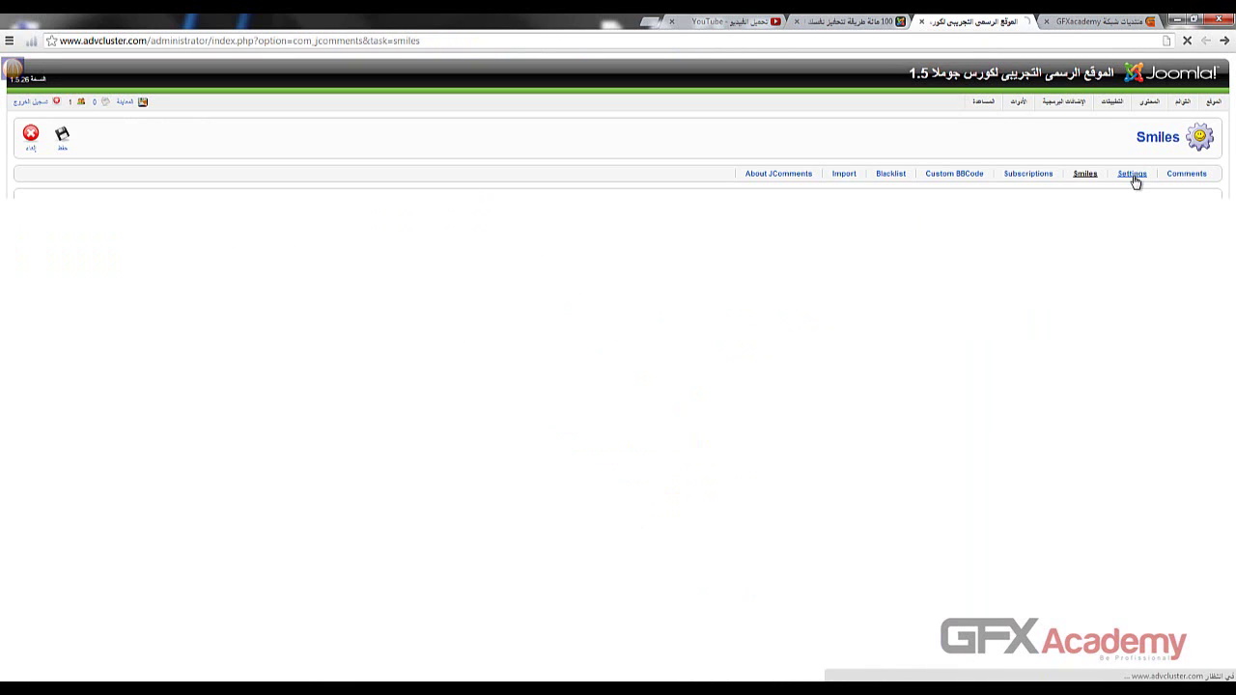
- Browse the Messages, Filter, Restrictions, Permissions and General settings tabs, then list the Smiles
left_click(1134, 179)
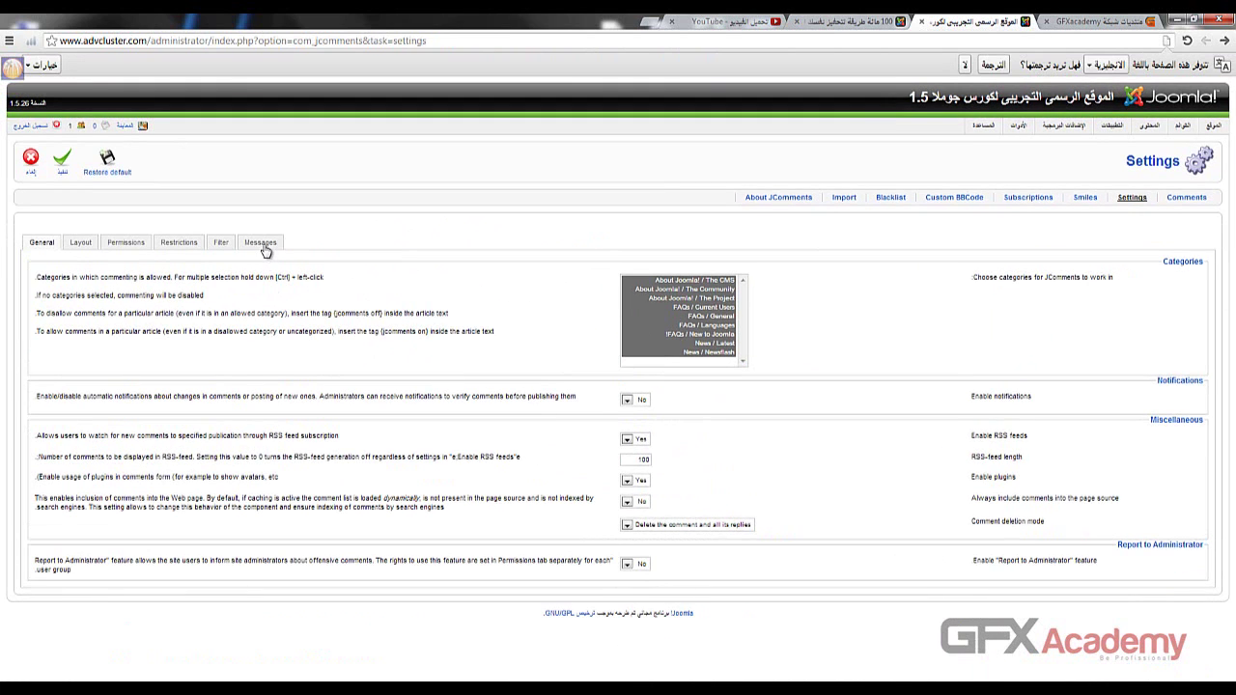
left_click(261, 244)
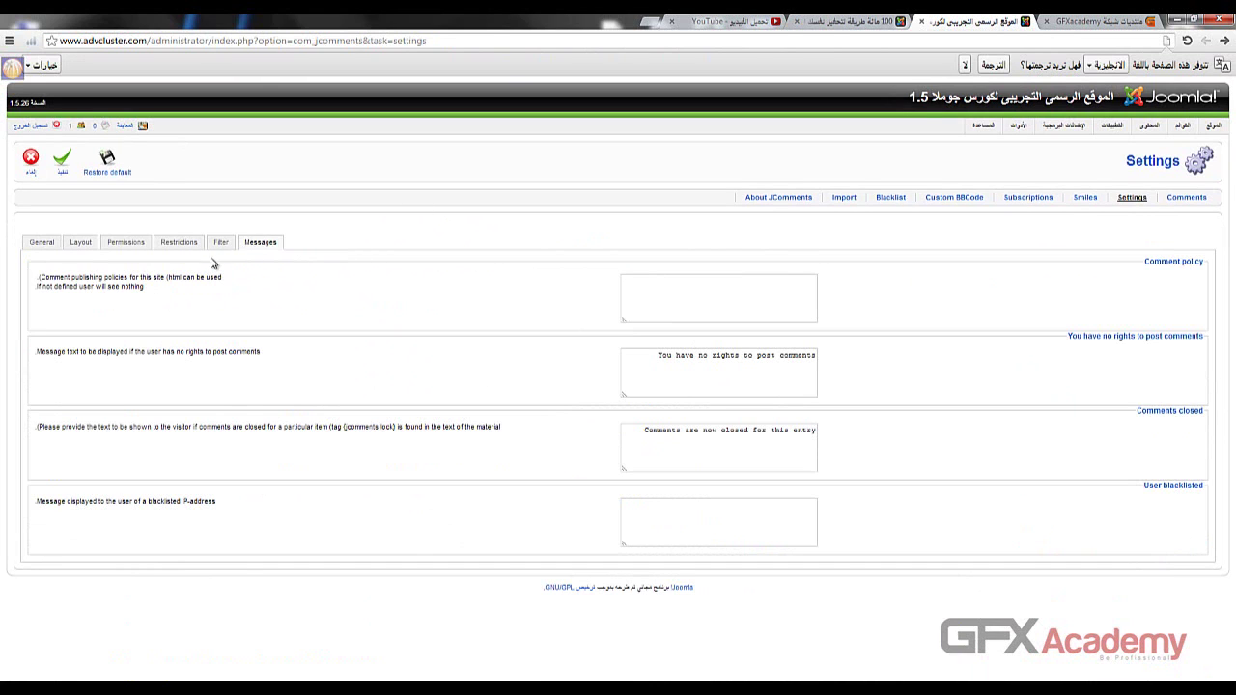
left_click(217, 245)
left_click(184, 244)
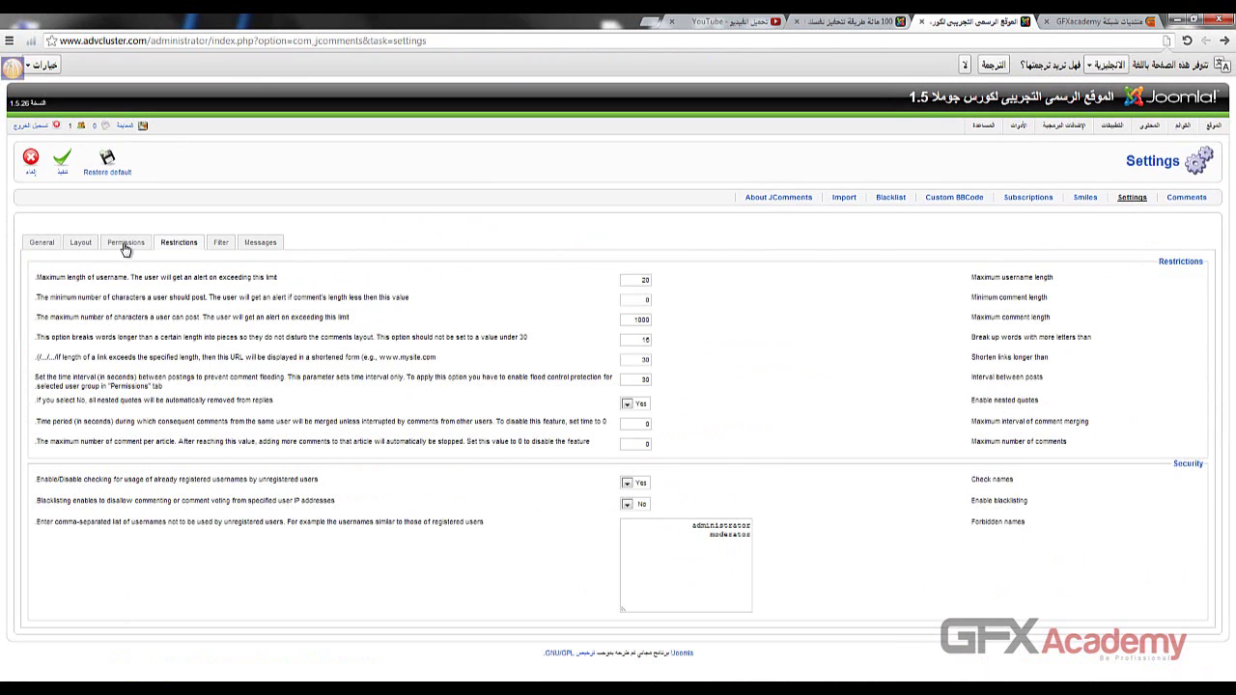
left_click(127, 246)
left_click(41, 244)
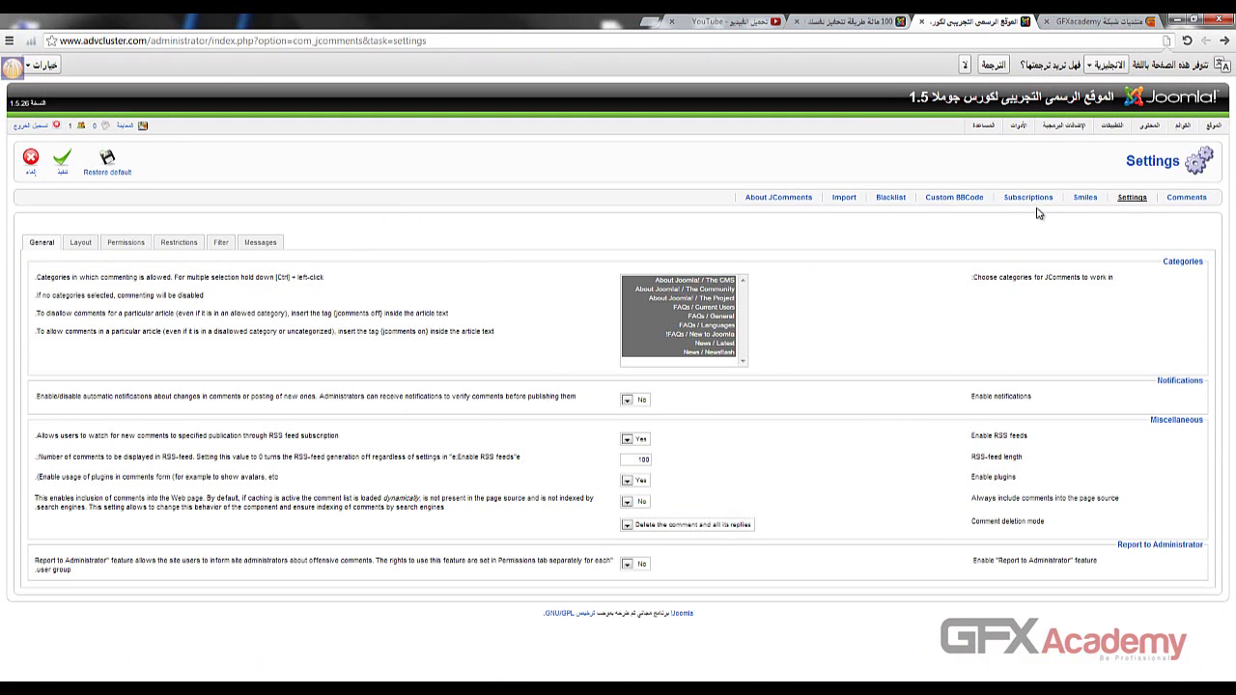
left_click(1083, 198)
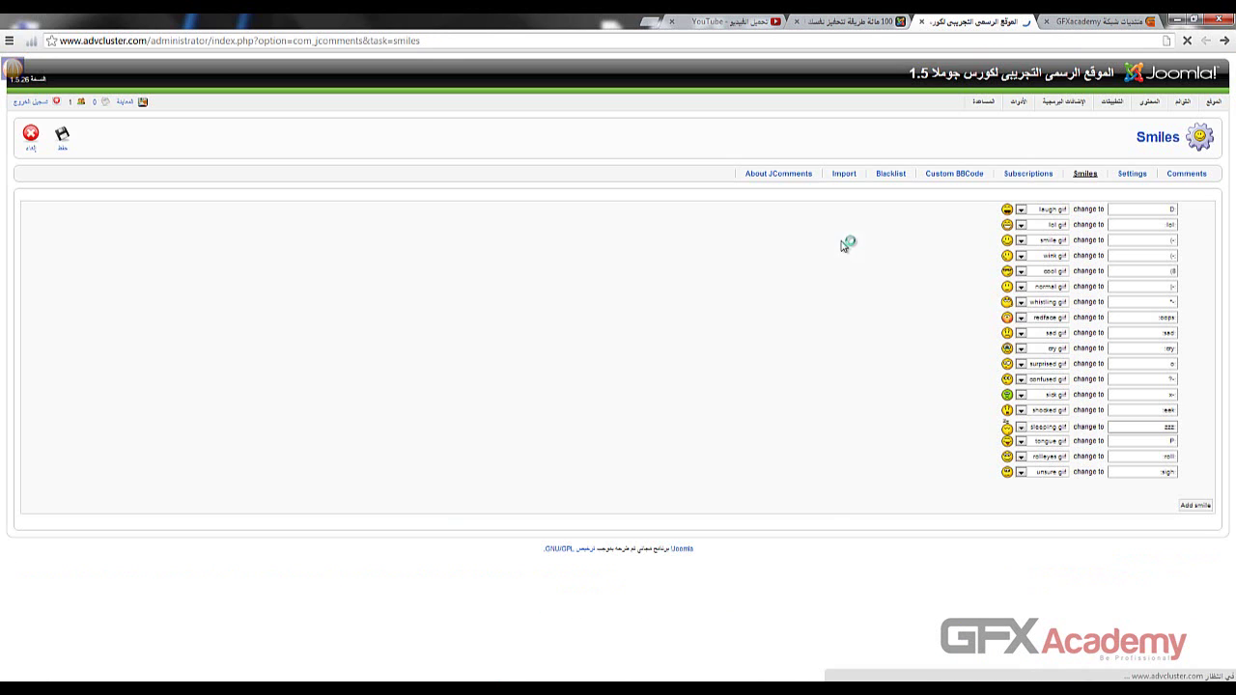
- Add an empty smiley row below unsure.gif, leaving its image unselected
left_click(1195, 507)
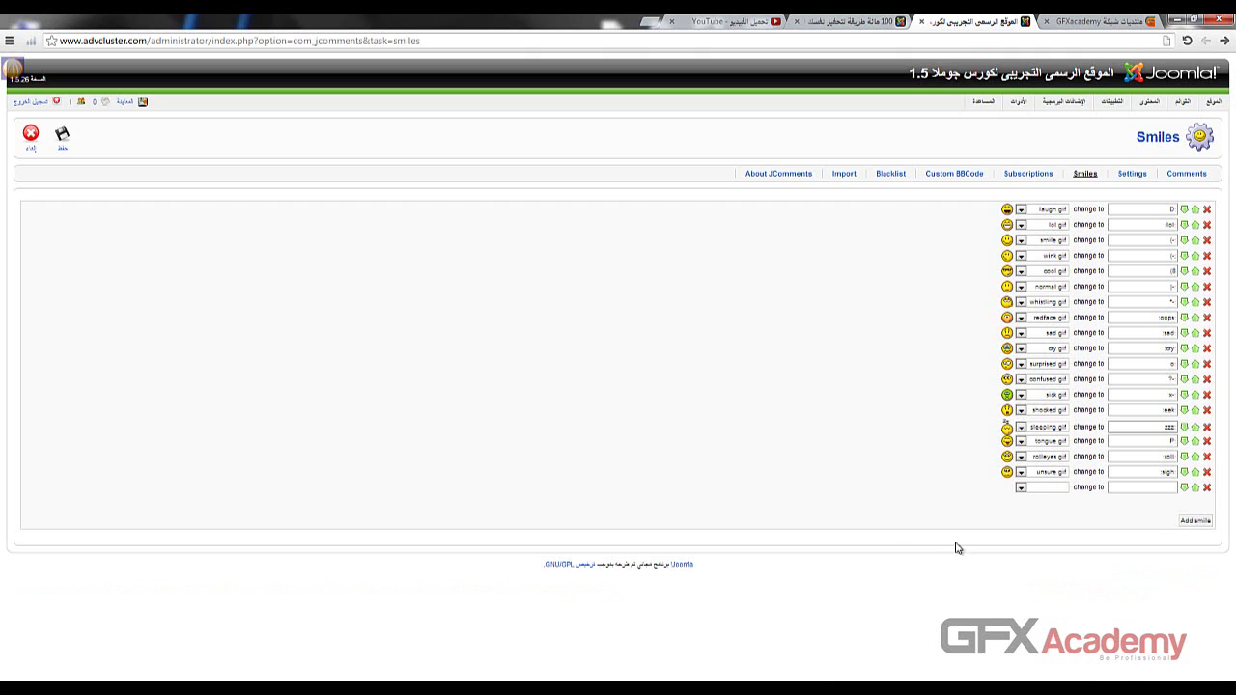
left_click(1022, 489)
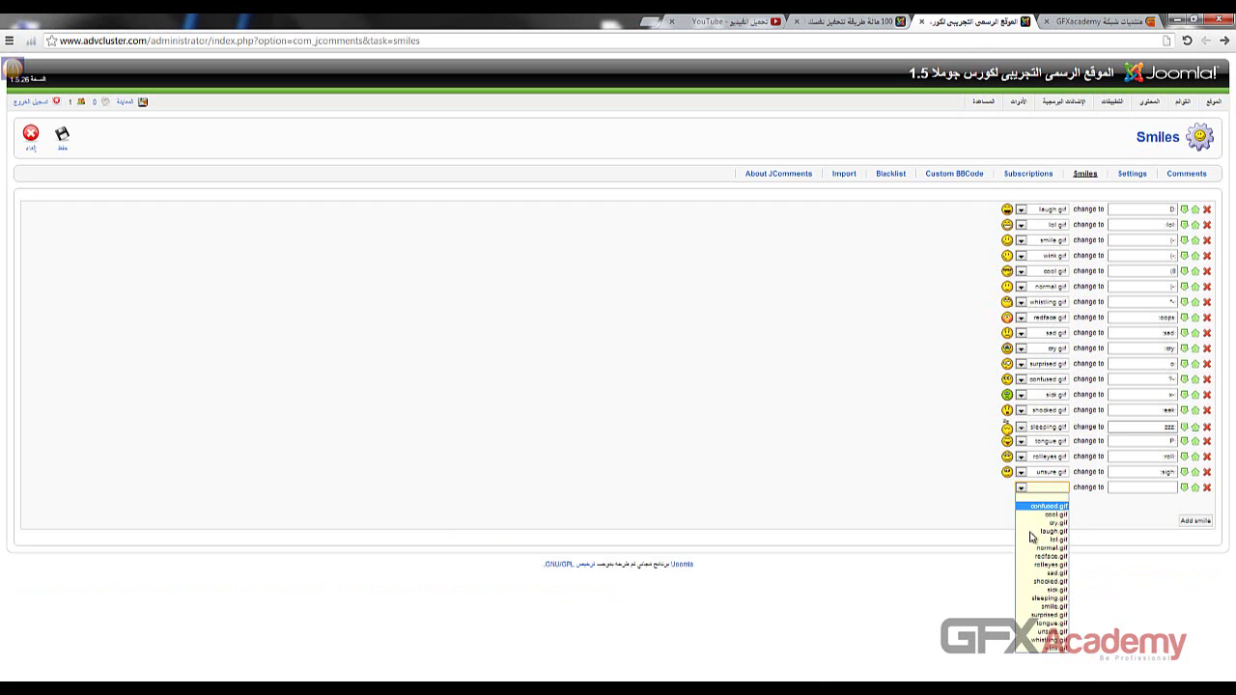
left_click(981, 505)
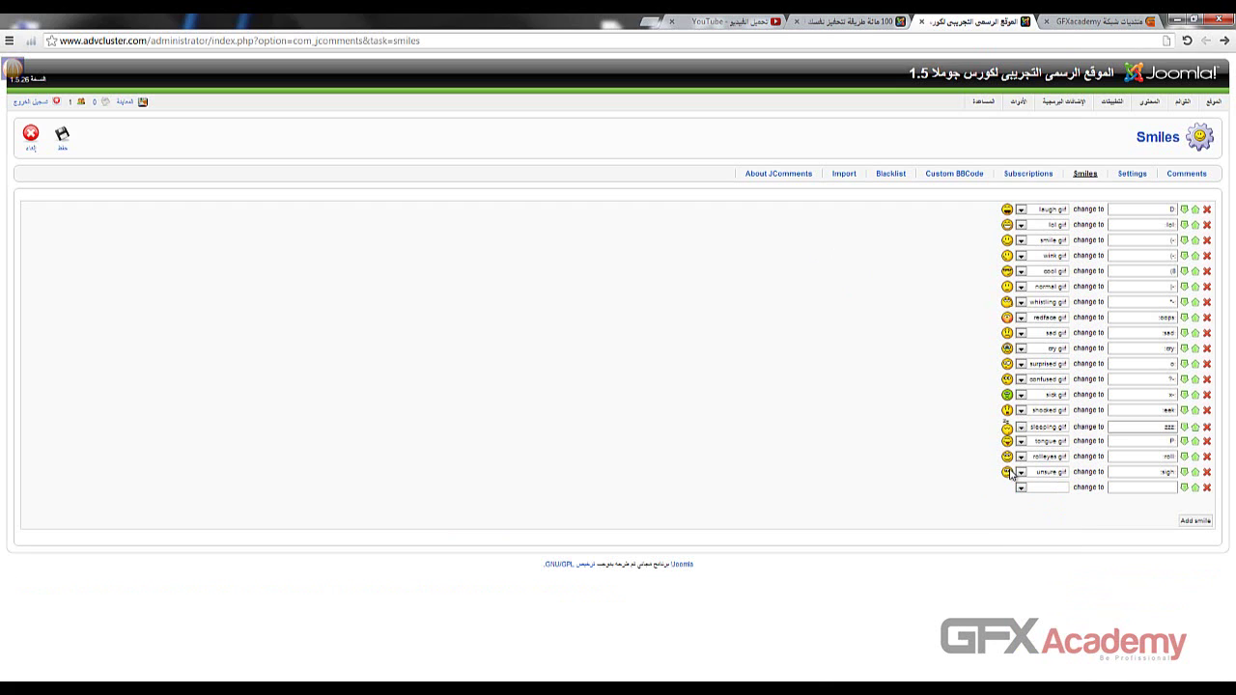
- Copy the rolleyes smiley's image URL and open a blank browser tab
right_click(1010, 471)
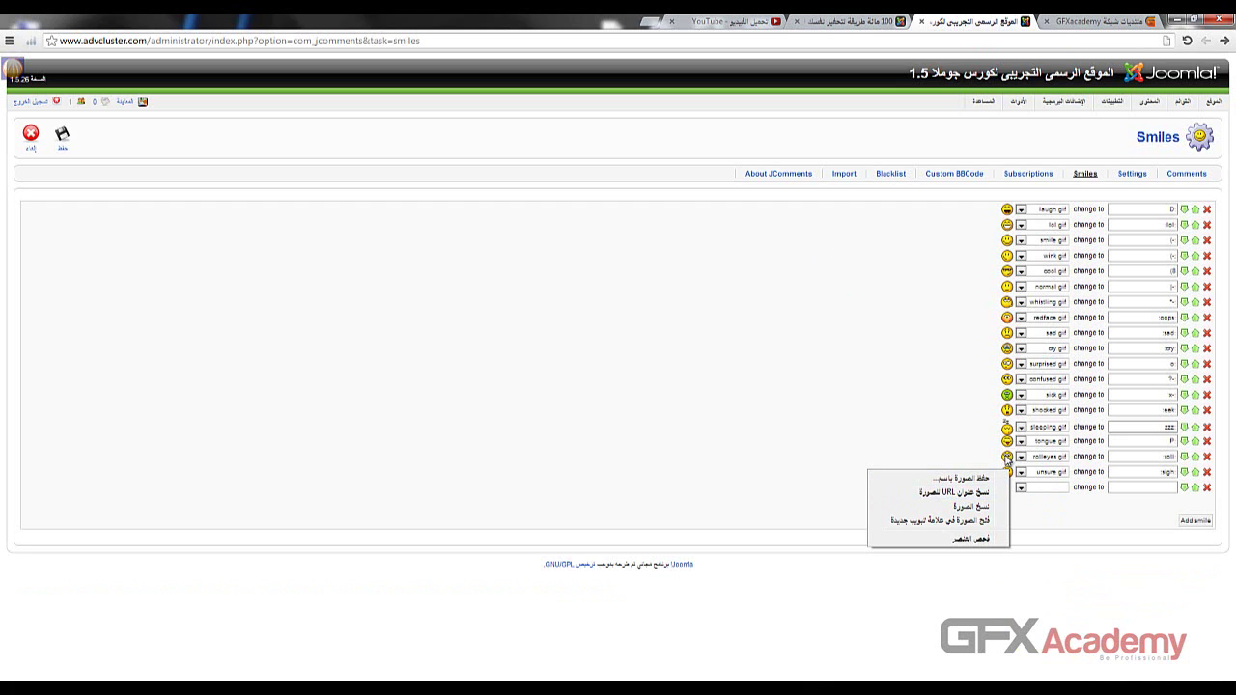
right_click(1005, 460)
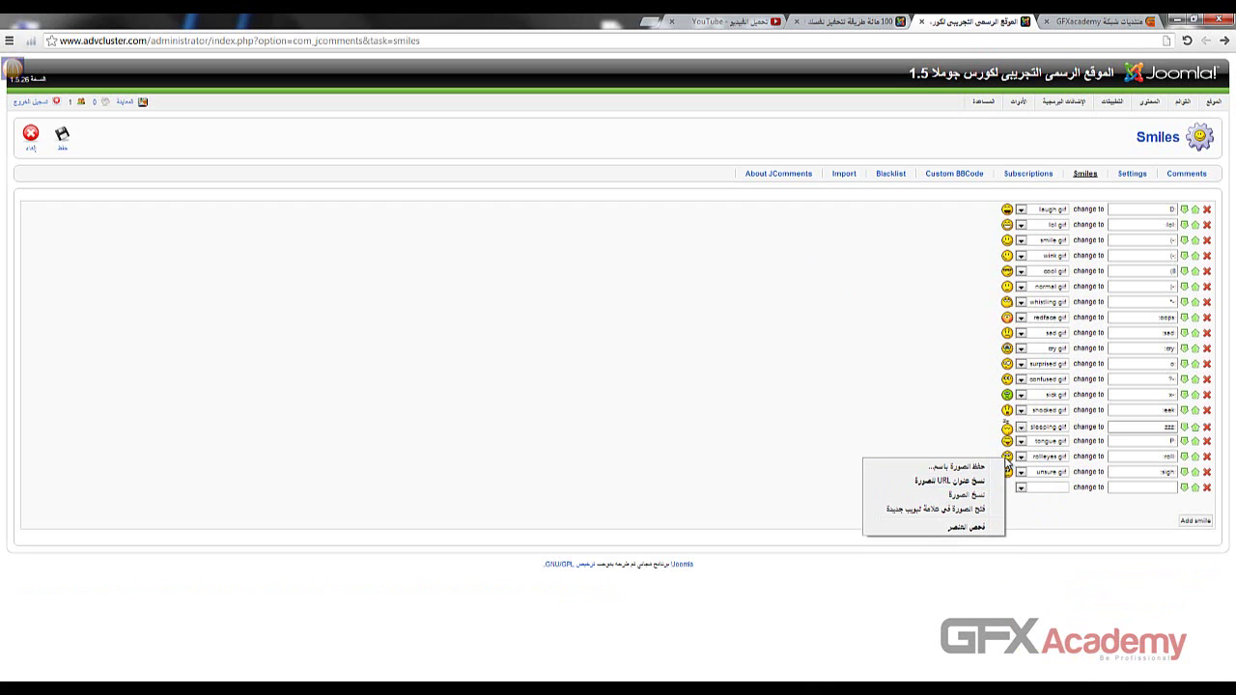
left_click(931, 483)
left_click(641, 22)
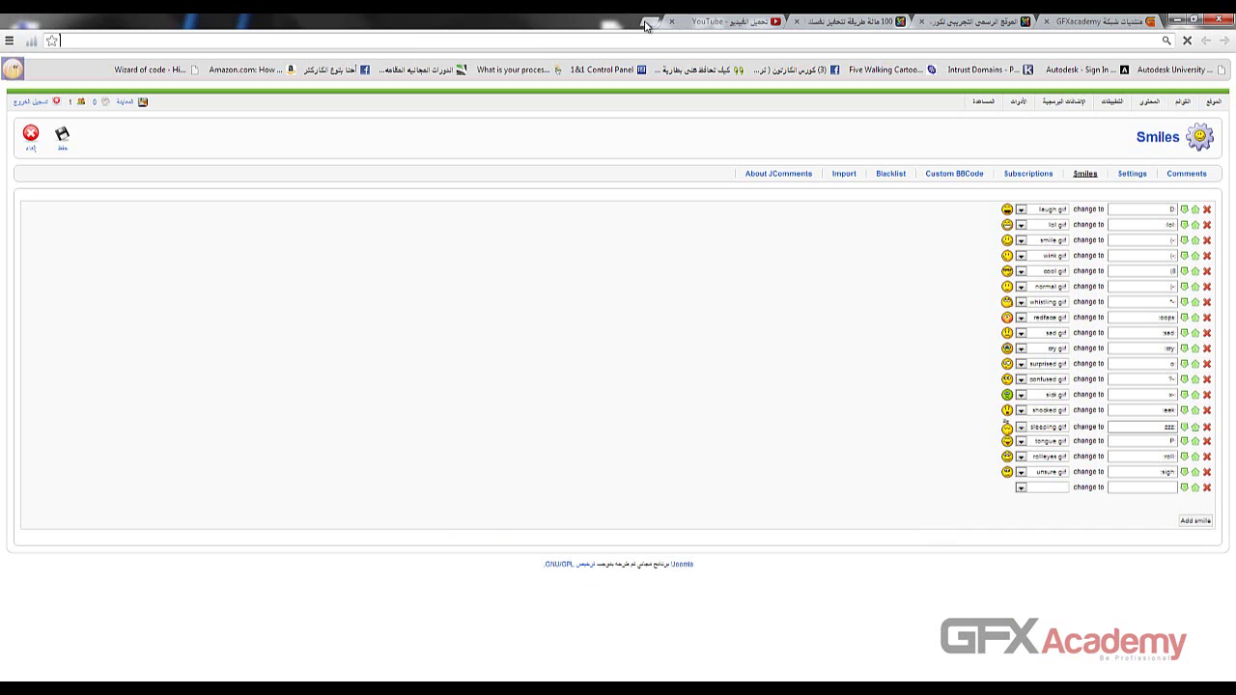
- Open rolleyes.gif, trace its components/com_jcomments/images/smiles path, then close the tab
type("http://www.advcluster.com/components/com_jcomments/images/smiles/rolleyes.gif")
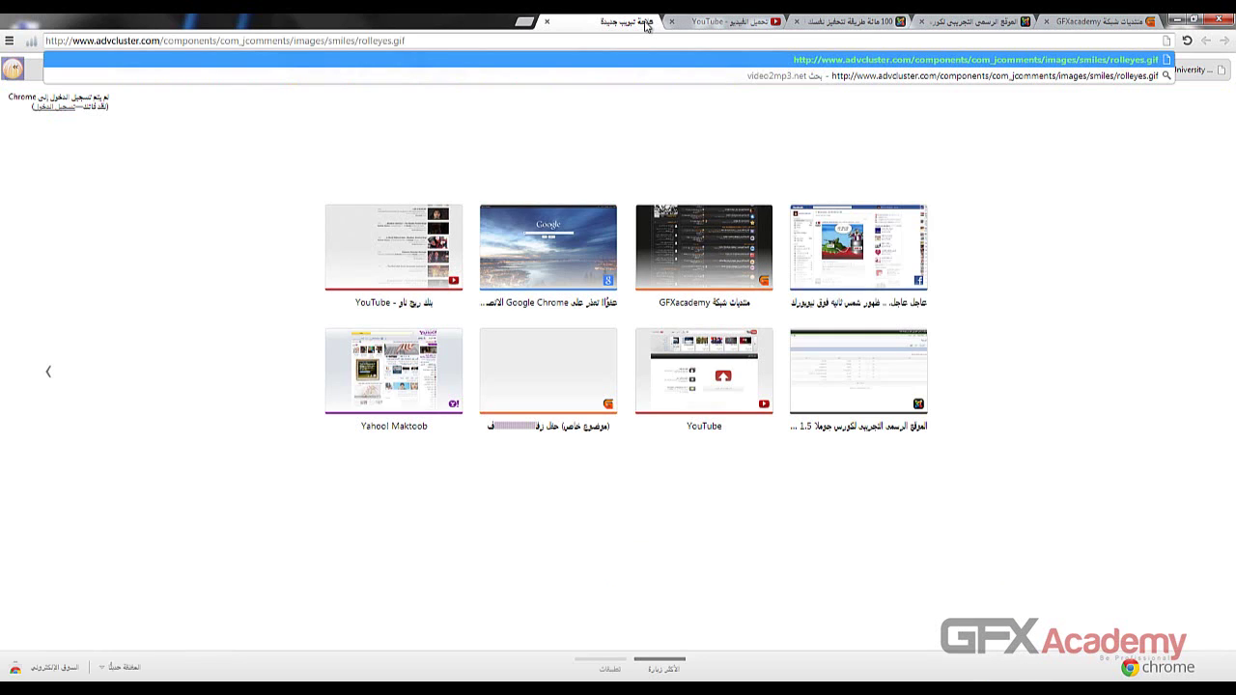
key("Return")
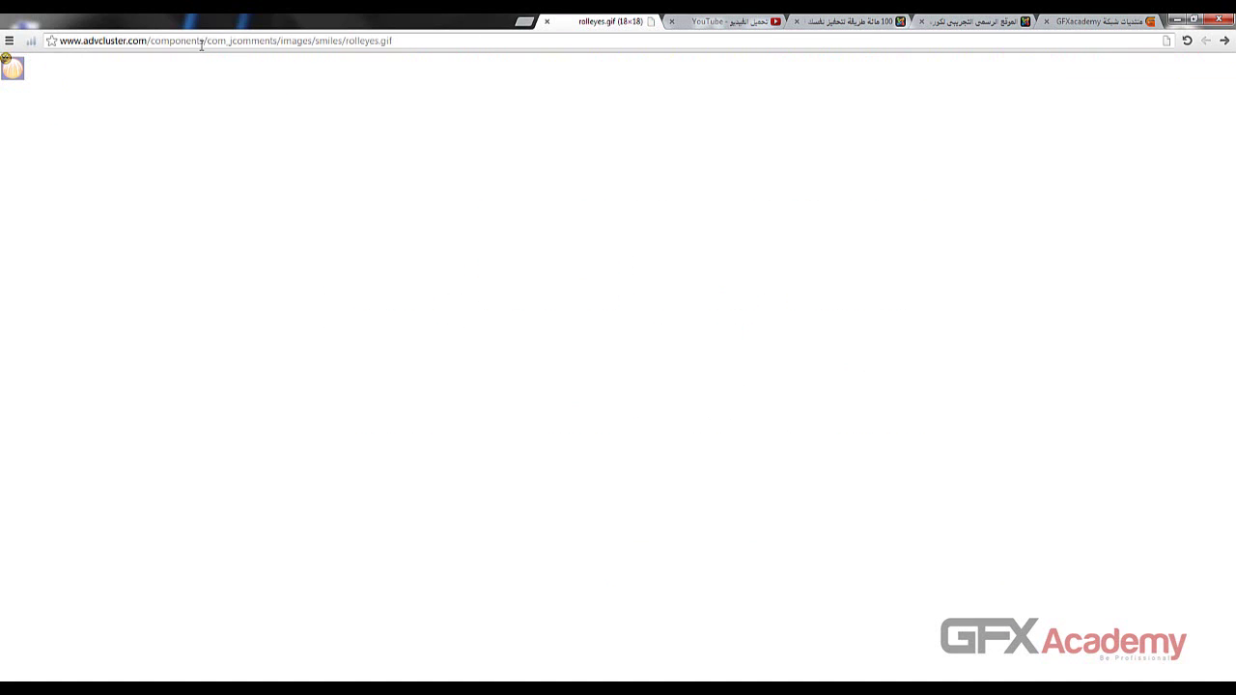
left_click_drag(162, 43, 191, 41)
left_click_drag(224, 41, 274, 42)
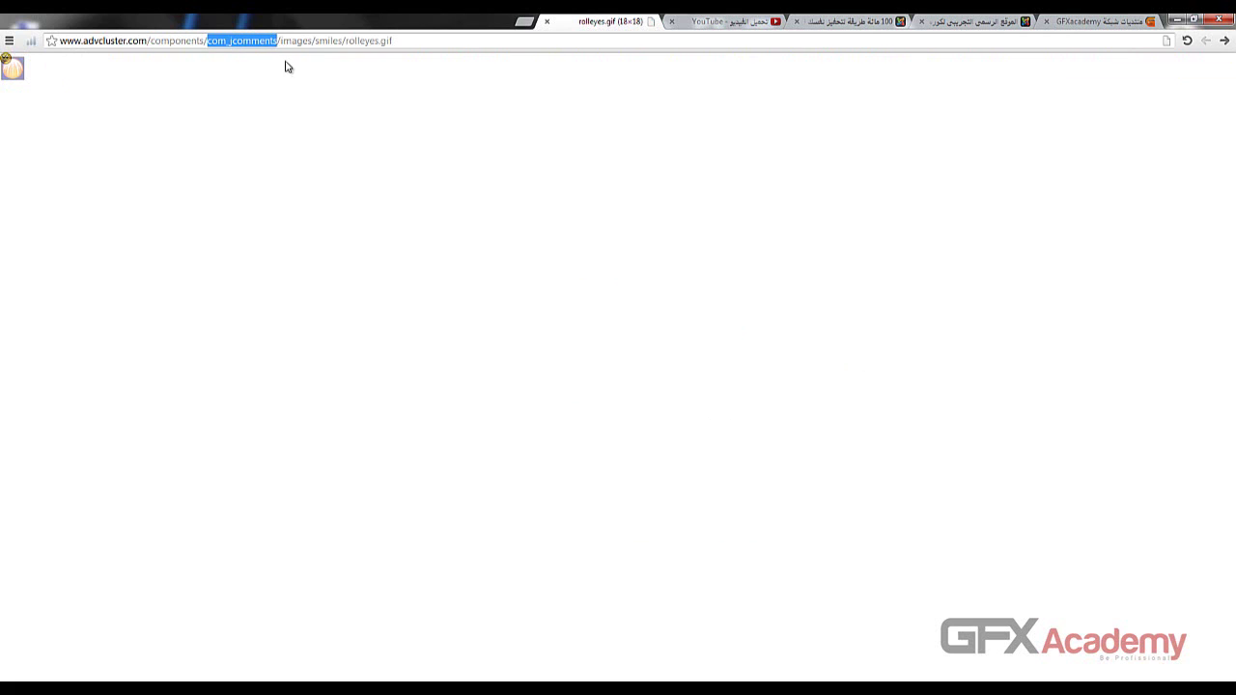
left_click(294, 43)
double_click(294, 43)
left_click(320, 43)
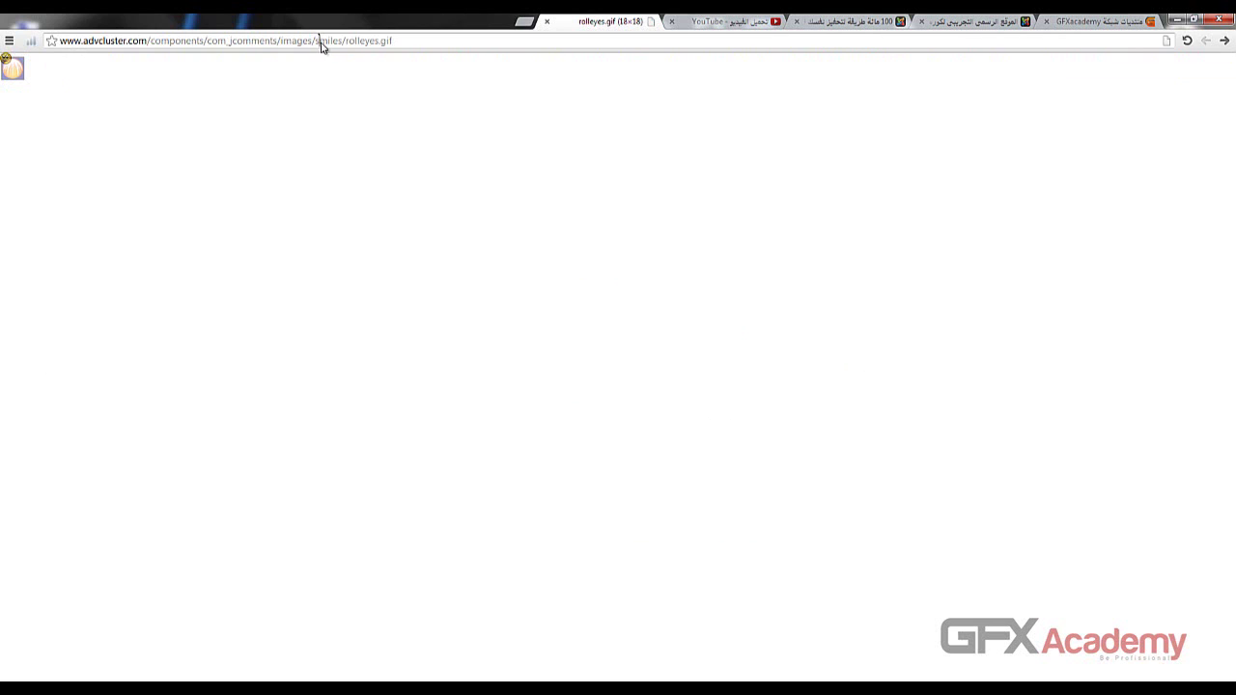
left_click_drag(315, 44, 387, 41)
left_click(356, 42)
left_click(546, 22)
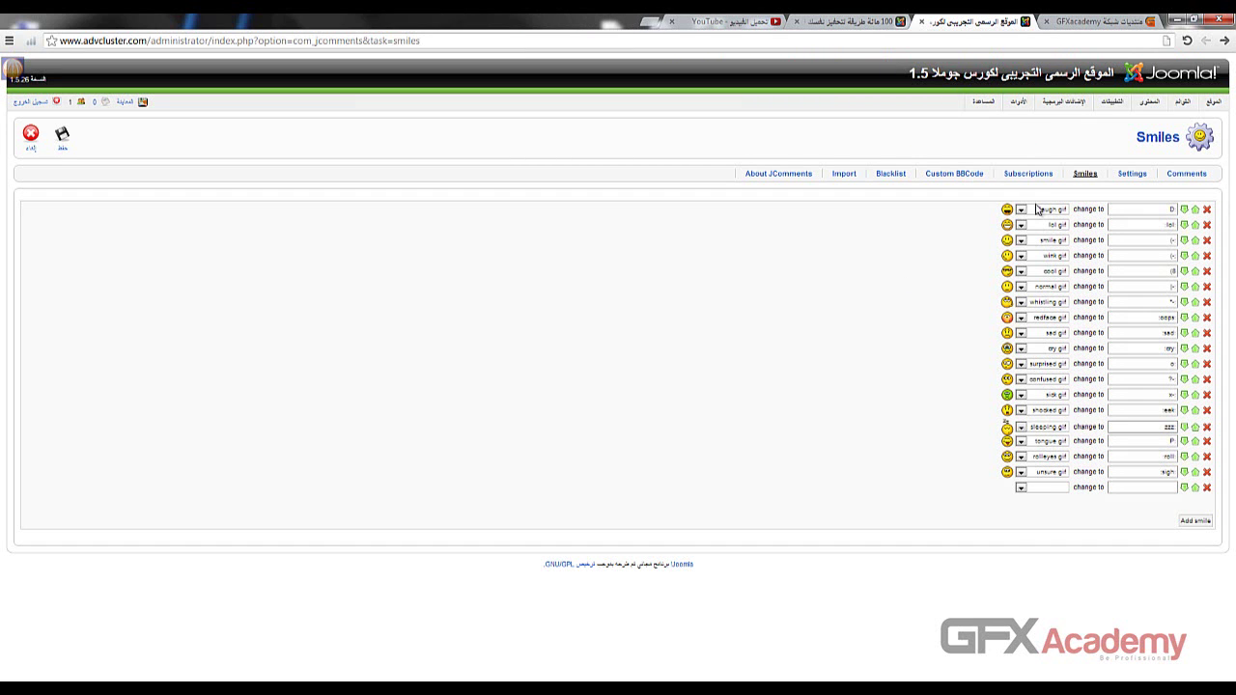
- View the Subscriptions list, then the Custom BBCode patterns for YouTube, Google, Facebook and Wiki
left_click(1029, 174)
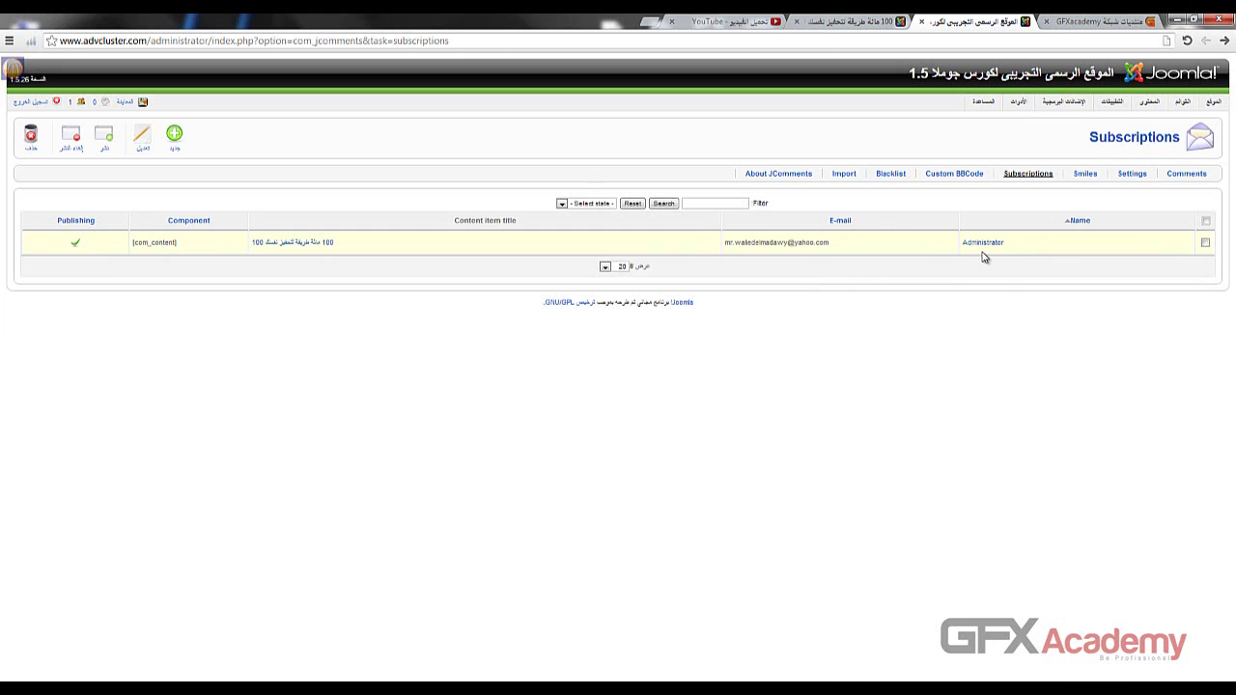
left_click(935, 177)
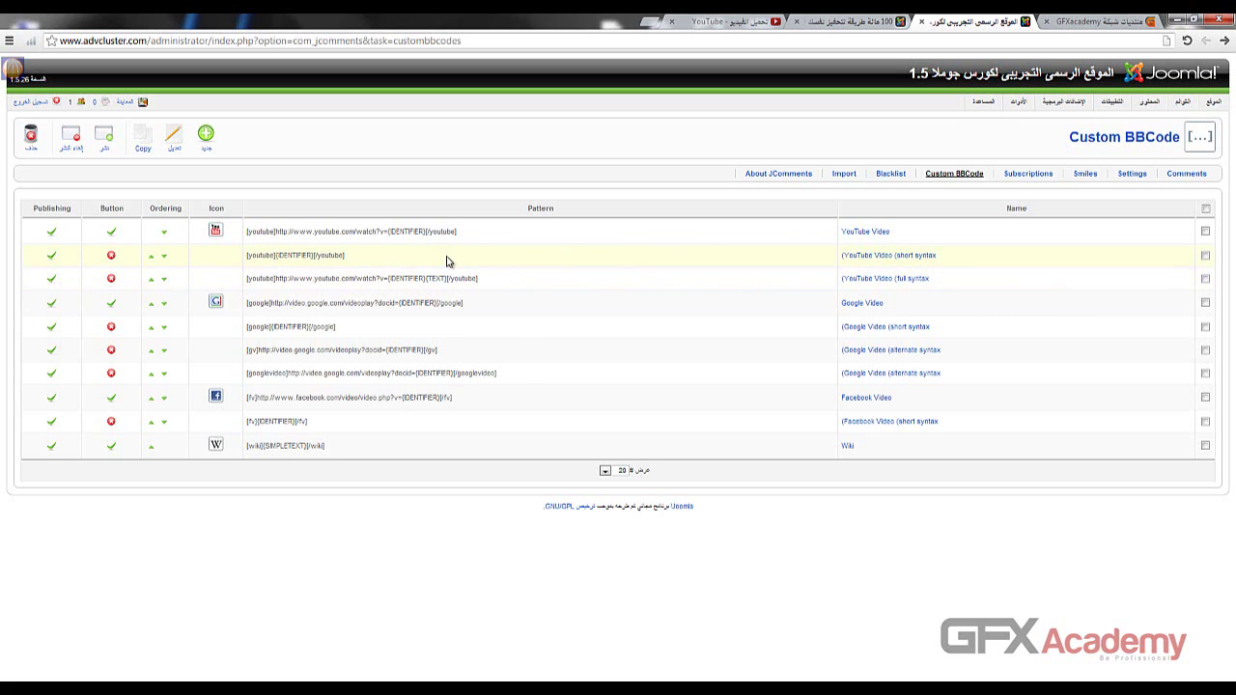
- Enable the editor buttons for the YouTube, Google Video (gv, googlevideo) and Facebook BBCode rows
left_click(111, 256)
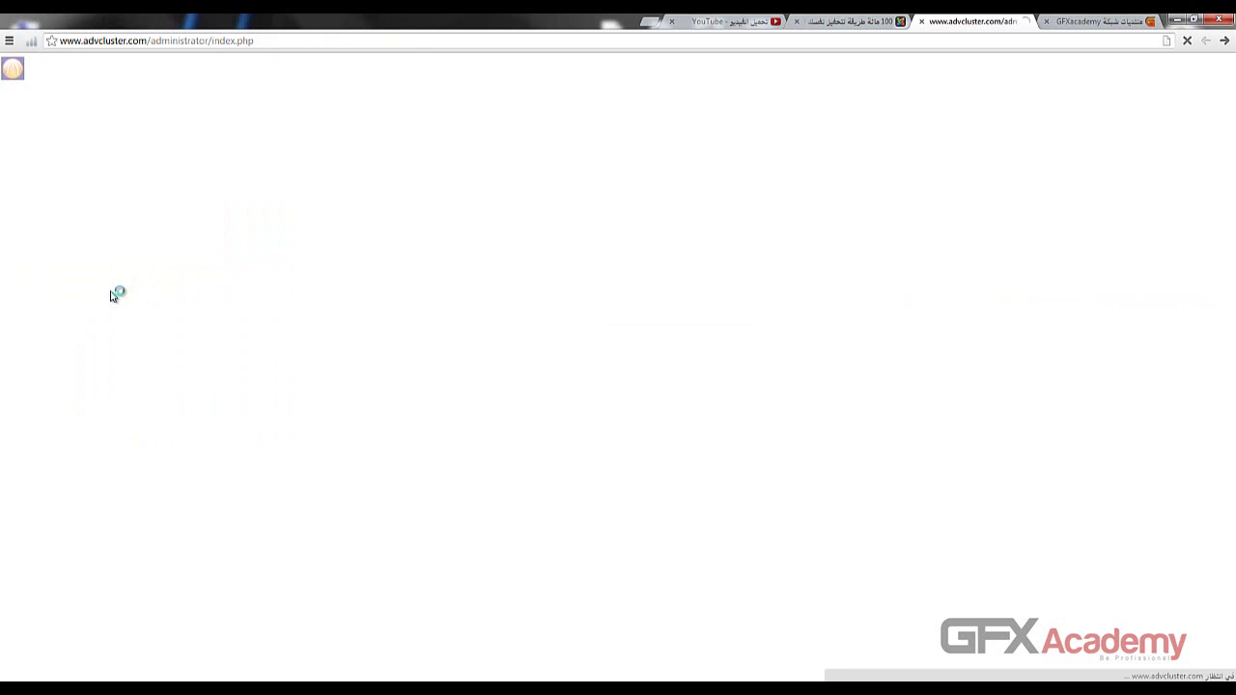
left_click(111, 280)
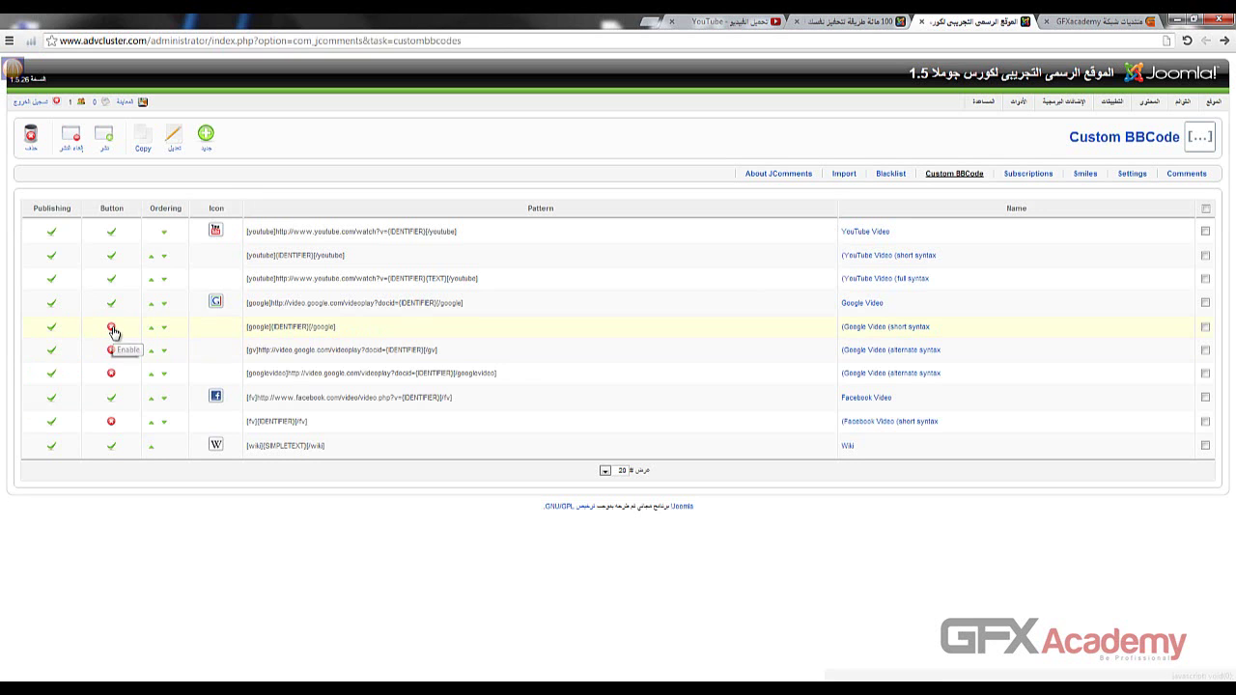
left_click(111, 328)
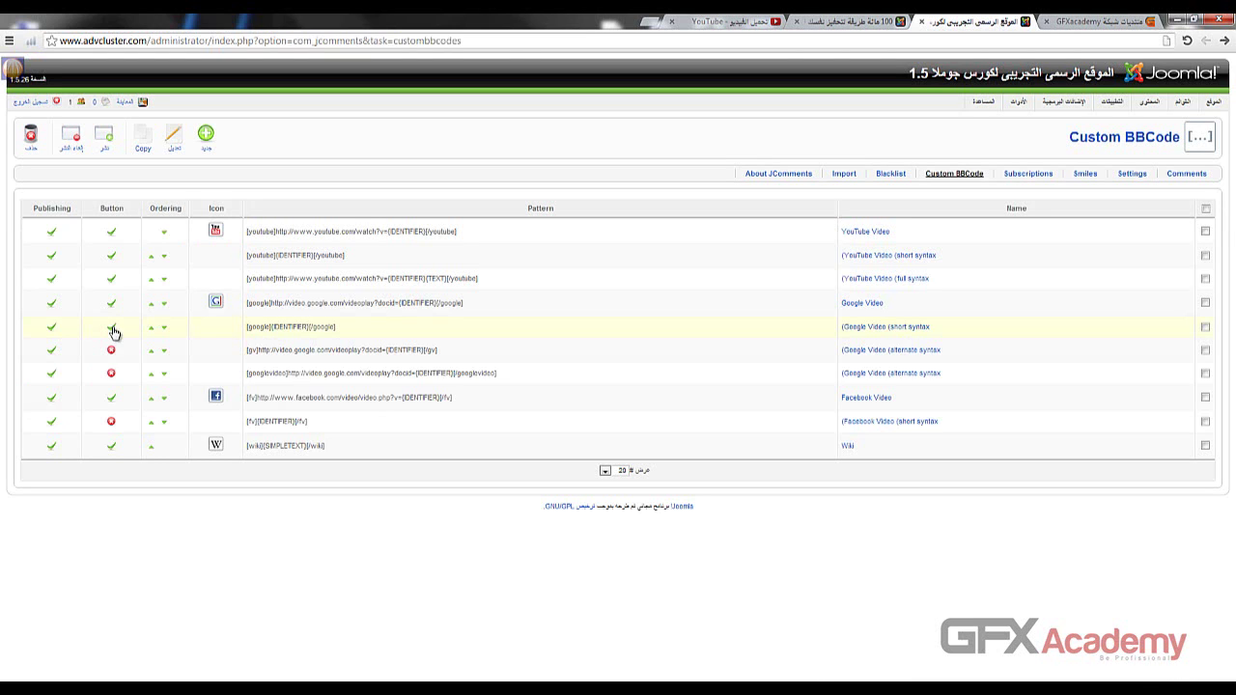
left_click(112, 353)
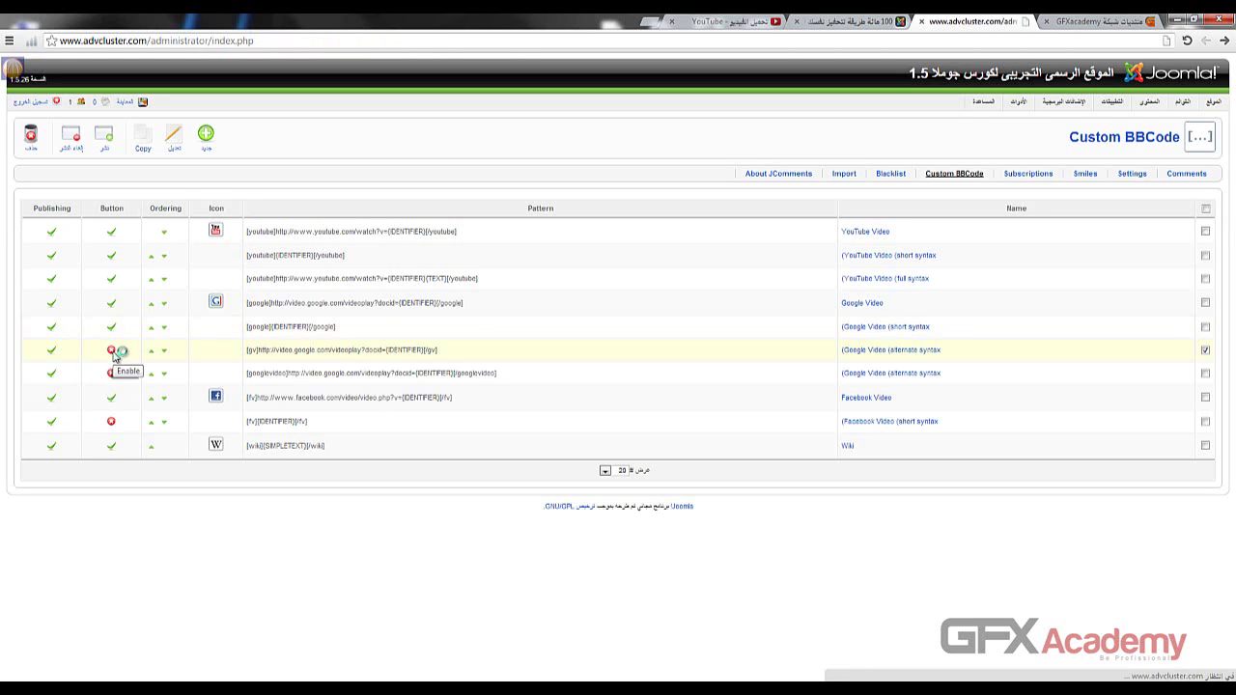
left_click(111, 377)
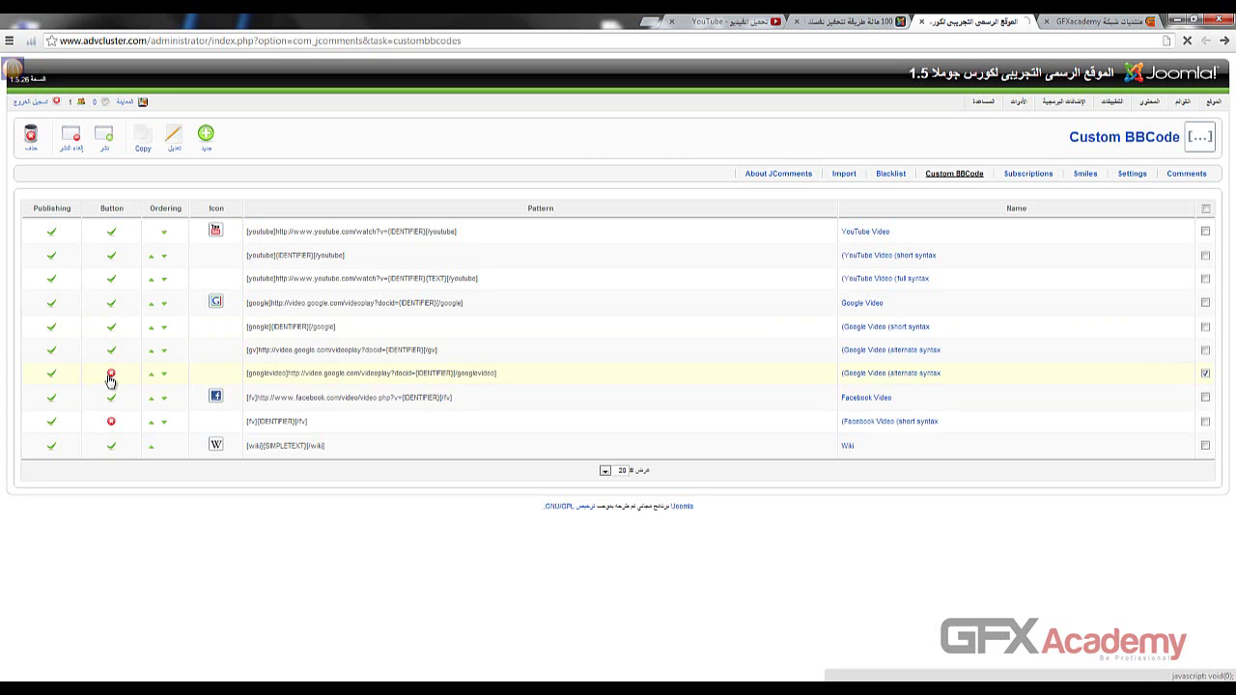
left_click(111, 425)
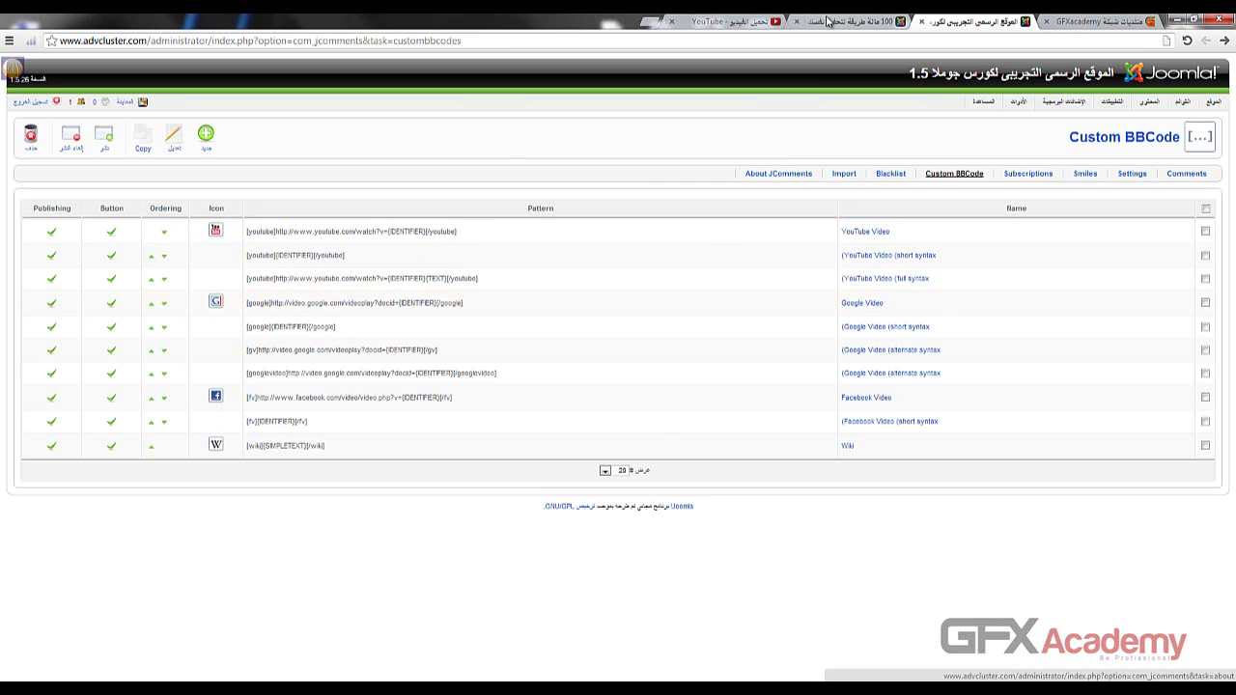
key("ctrl+Tab")
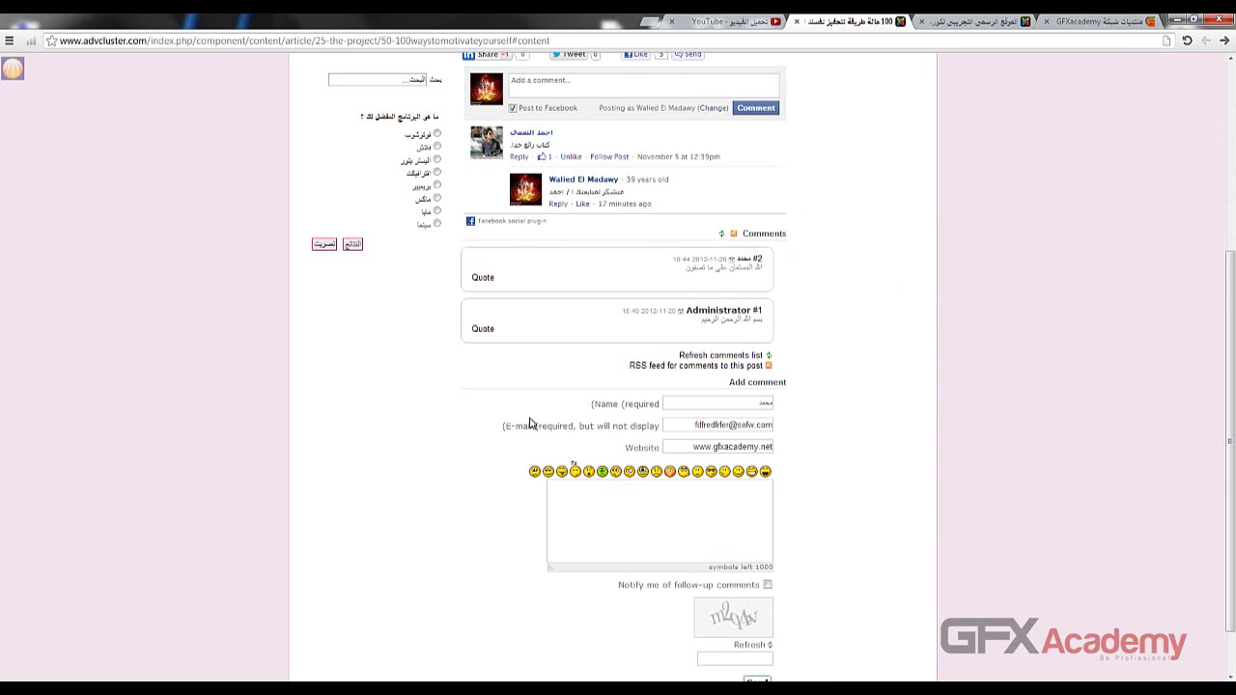
- Log in on the front-end article, check the comment form's formatting toolbar, and return to admin
scroll(628, 422, "down", 1)
scroll(243, 281, "up", 3)
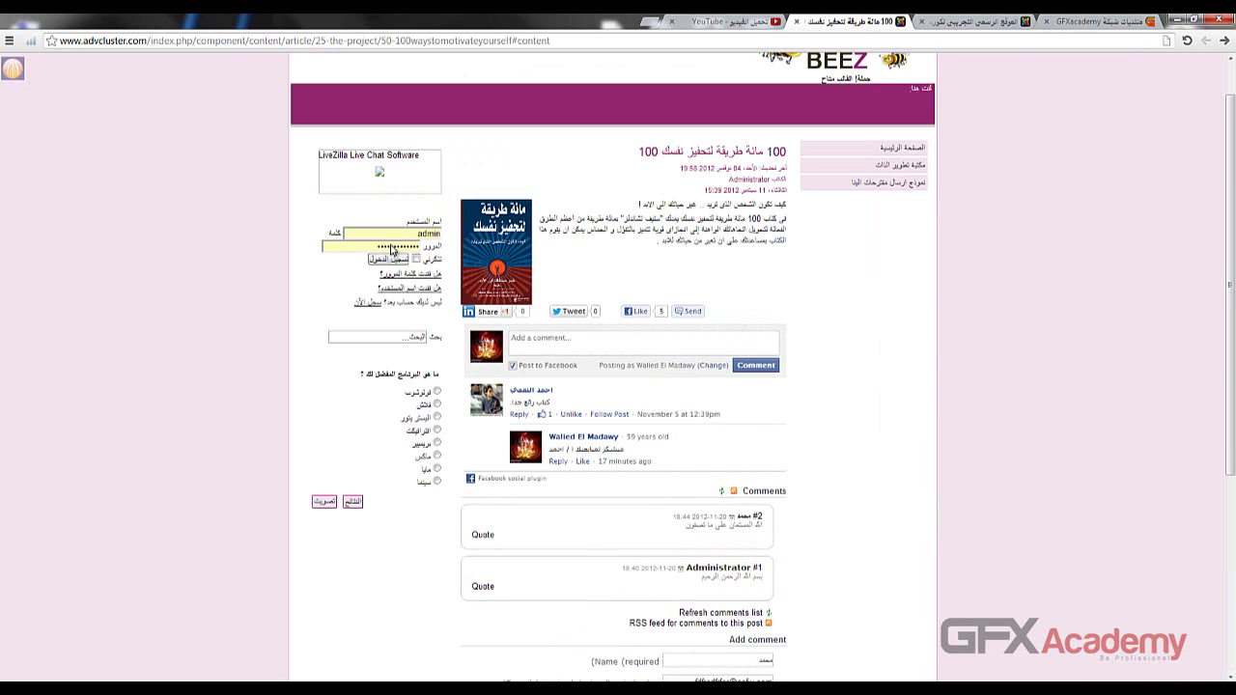
left_click(390, 261)
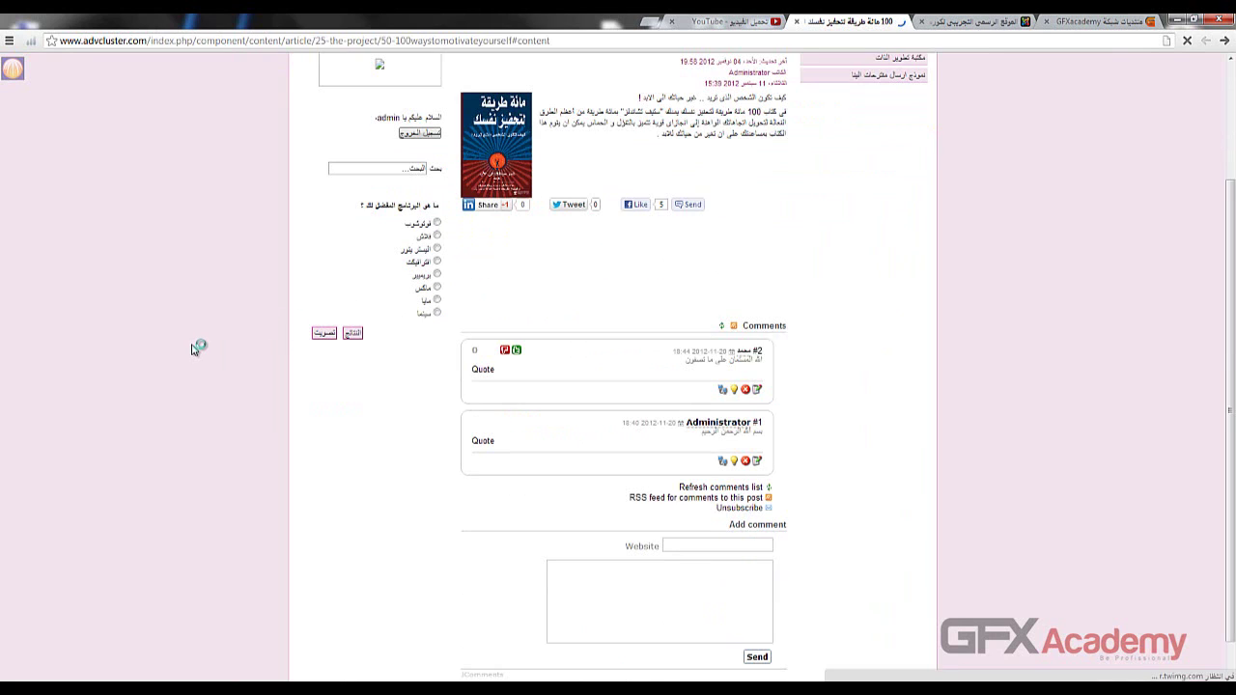
scroll(192, 344, "down", 1)
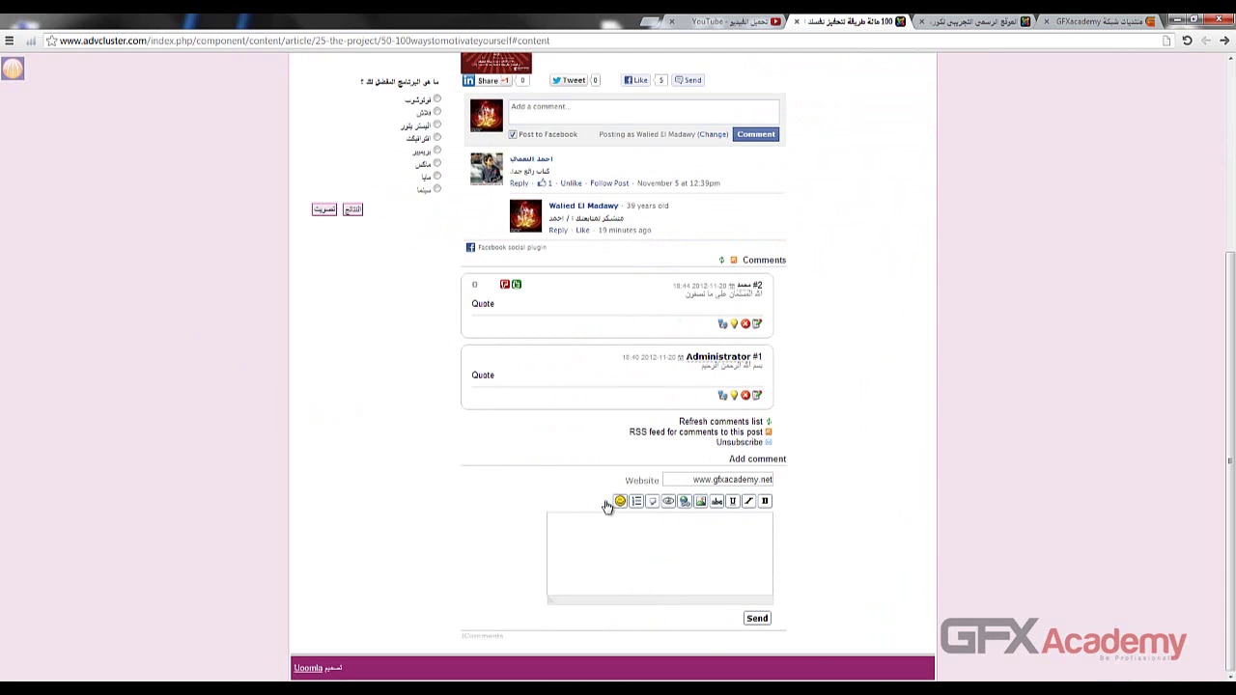
left_click(954, 21)
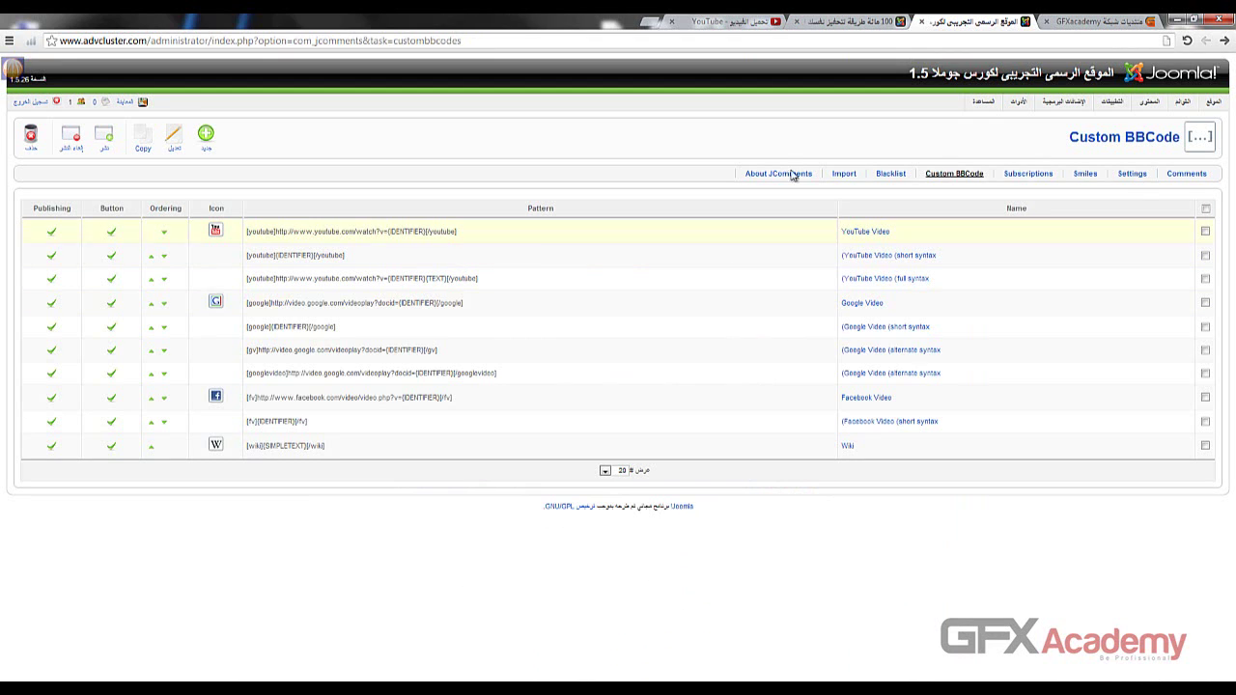
left_click(1130, 177)
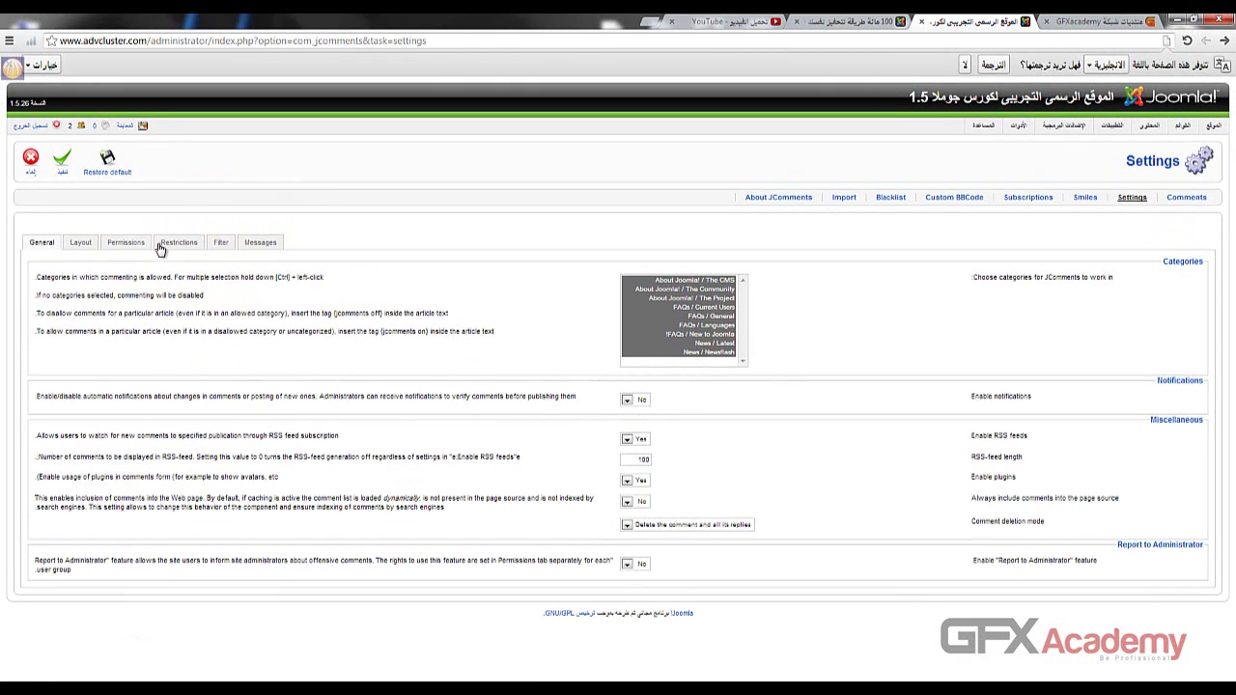
left_click(125, 245)
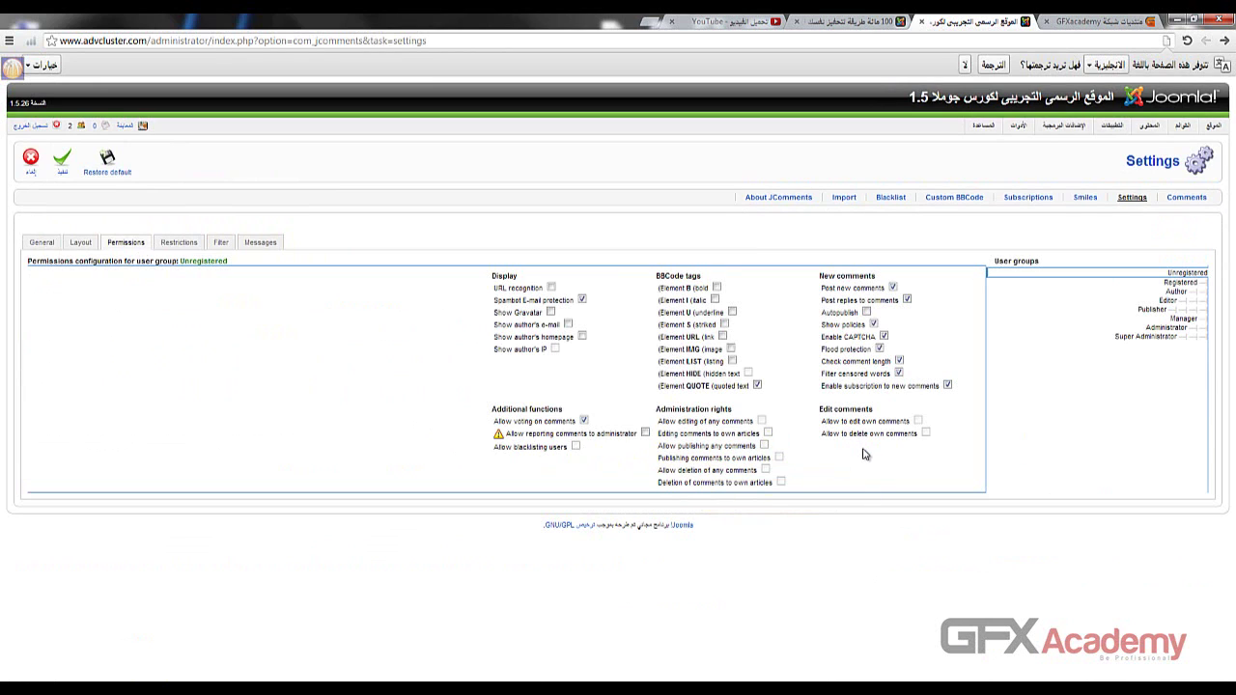
left_click(1161, 283)
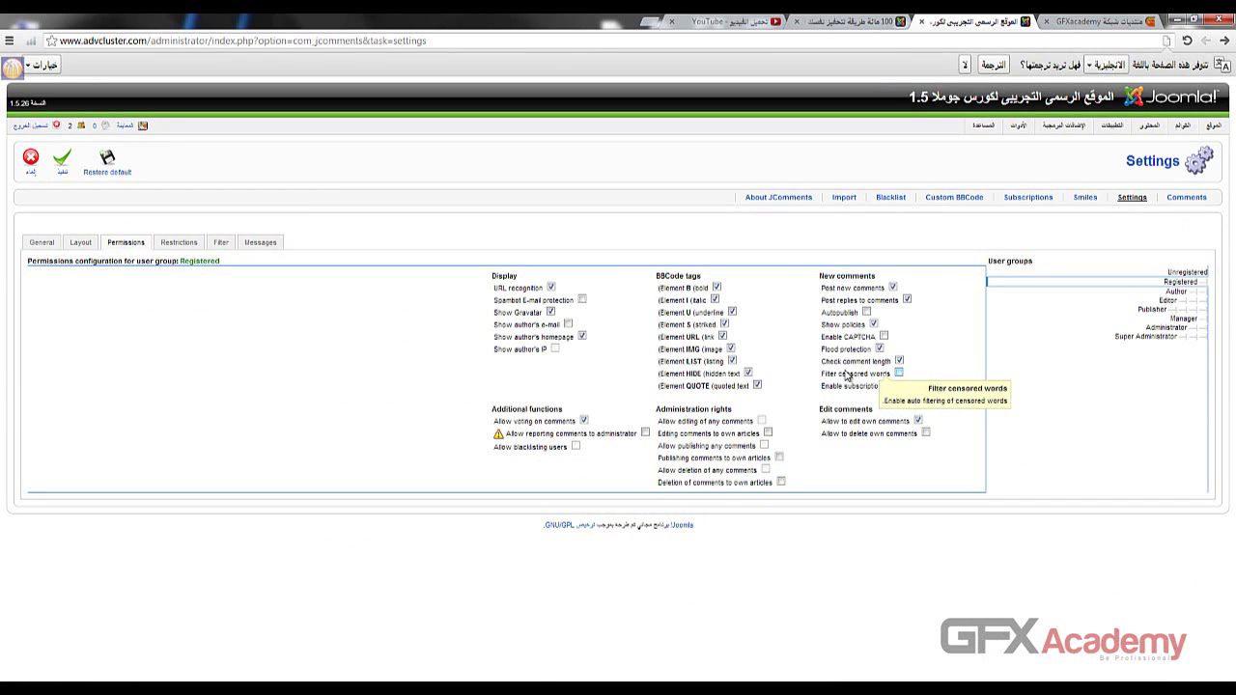
left_click(878, 349)
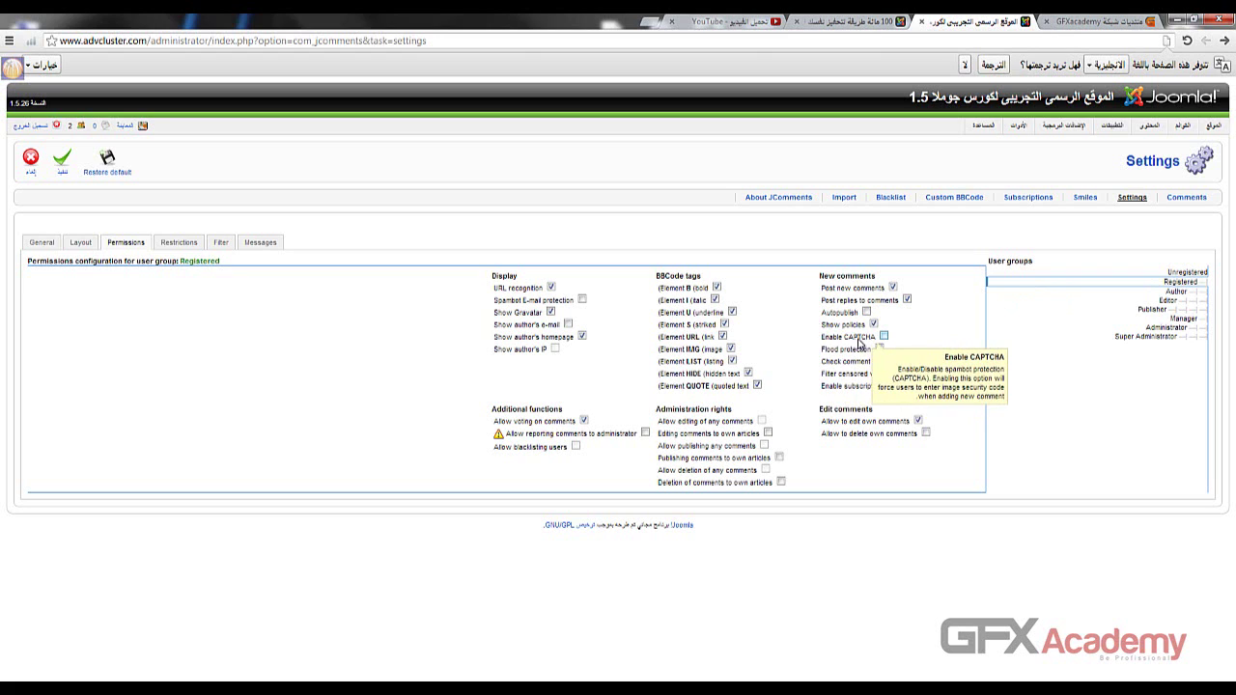
left_click_drag(874, 340, 826, 313)
left_click(825, 313)
left_click(823, 318)
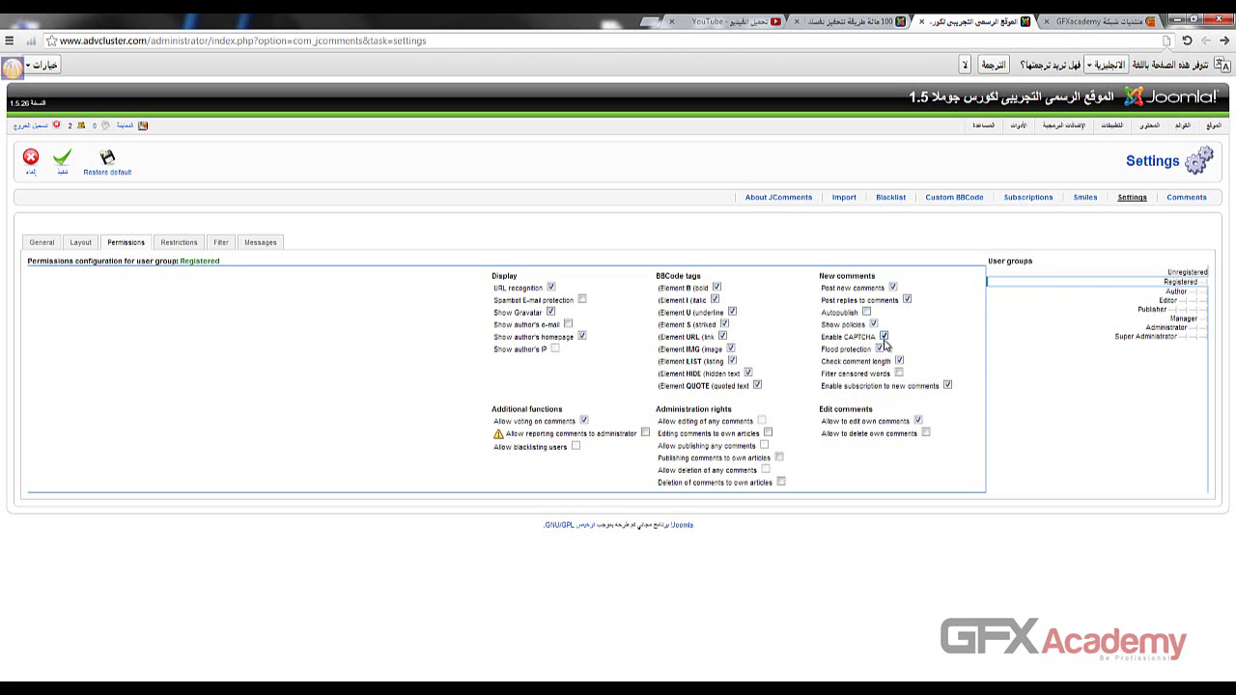
left_click(883, 338)
left_click(953, 198)
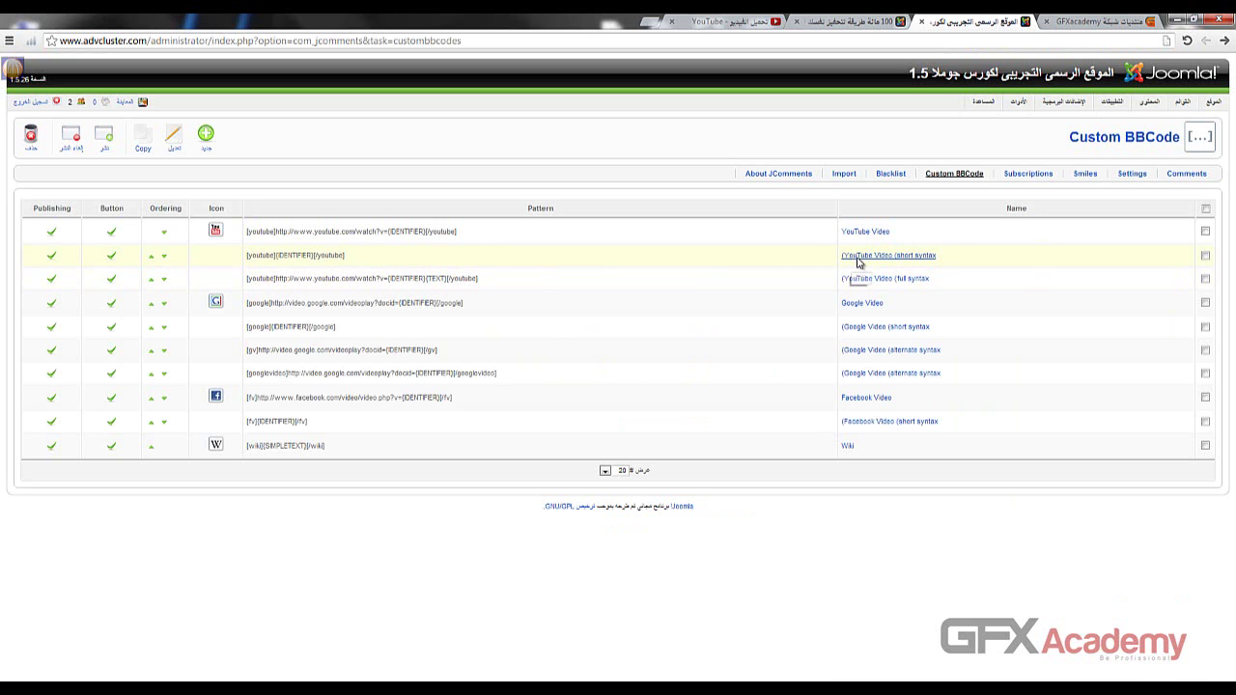
left_click(858, 257)
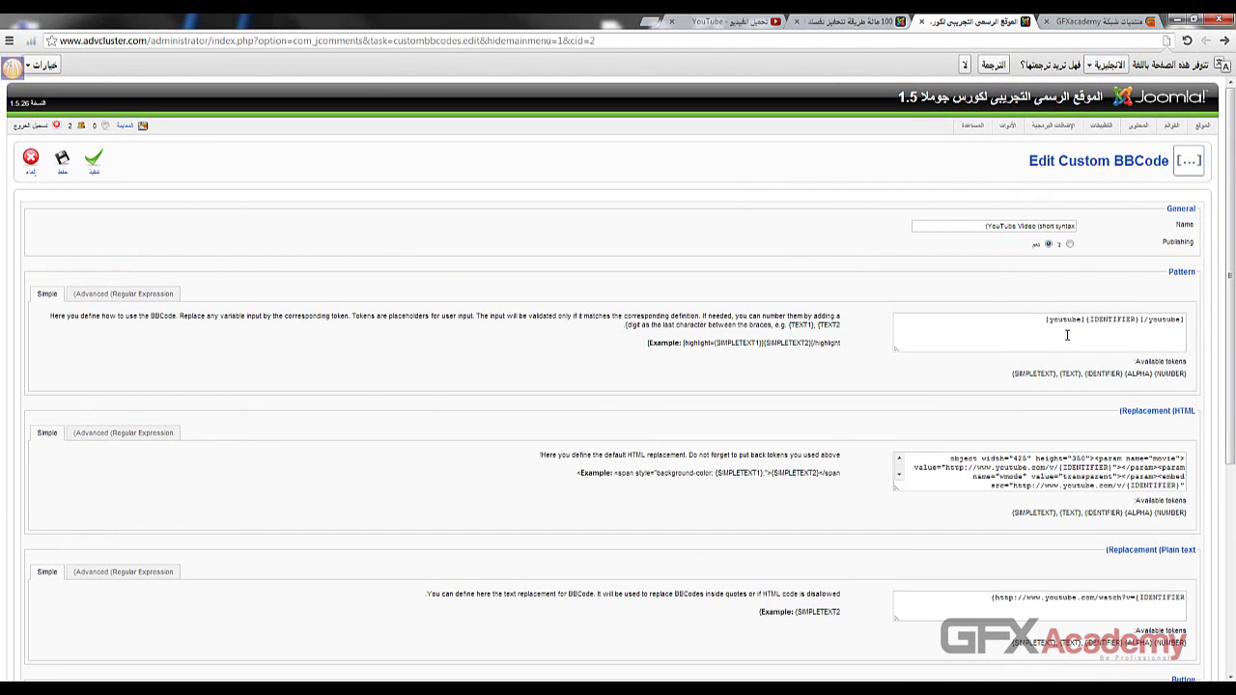
scroll(893, 338, "down", 1)
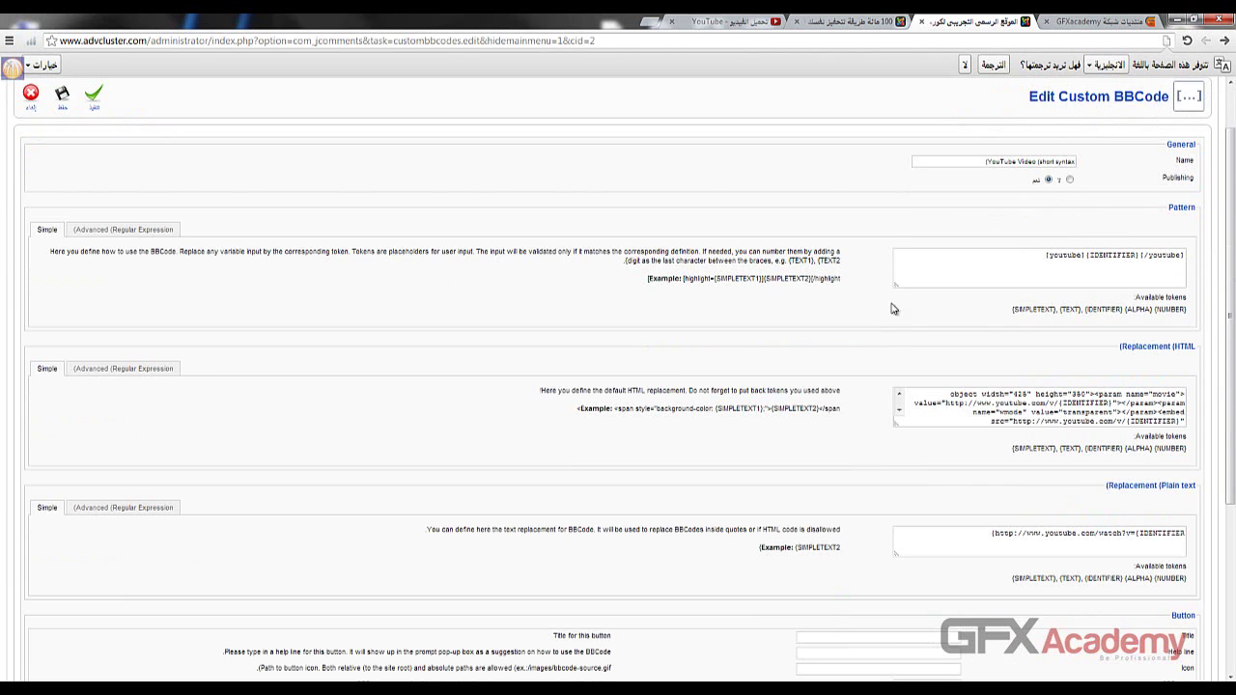
scroll(893, 309, "down", 2)
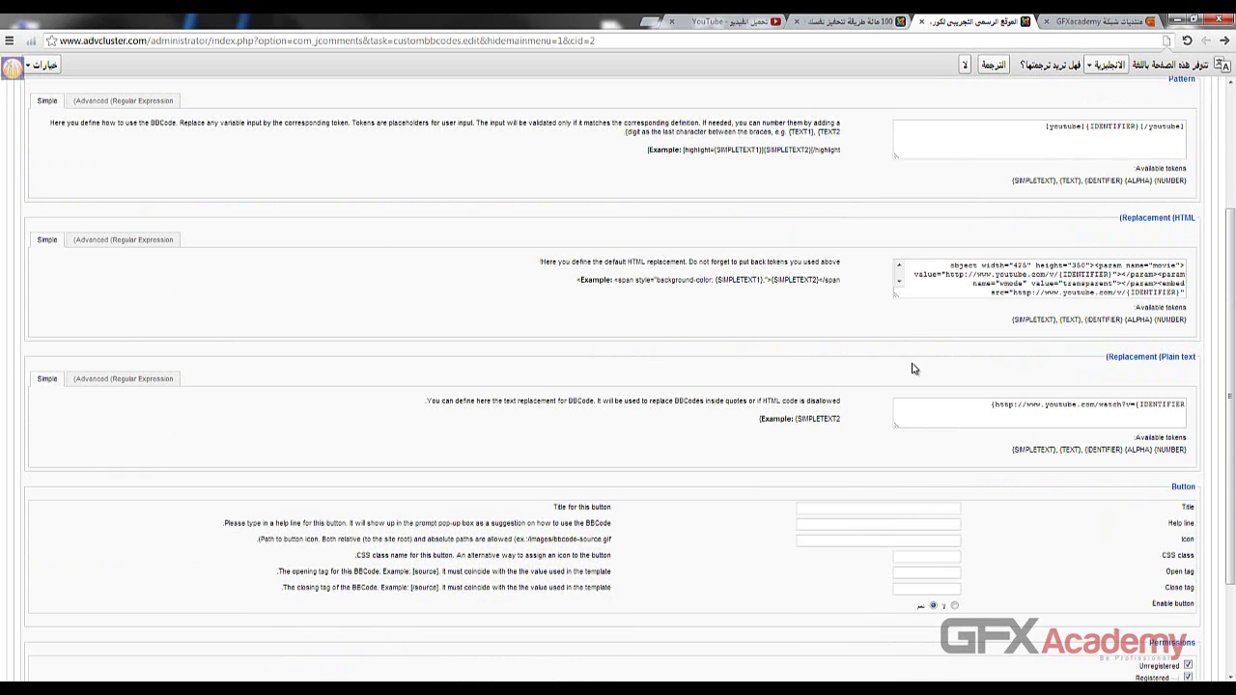
scroll(944, 407, "down", 2)
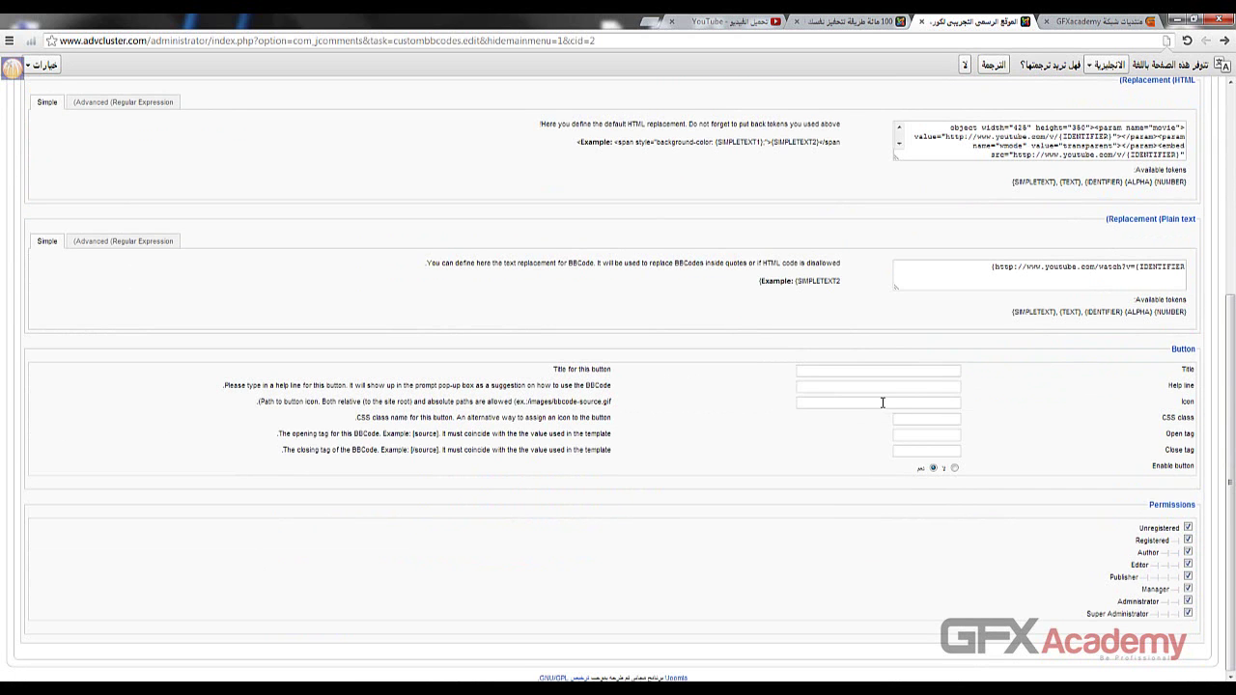
scroll(729, 406, "up", 3)
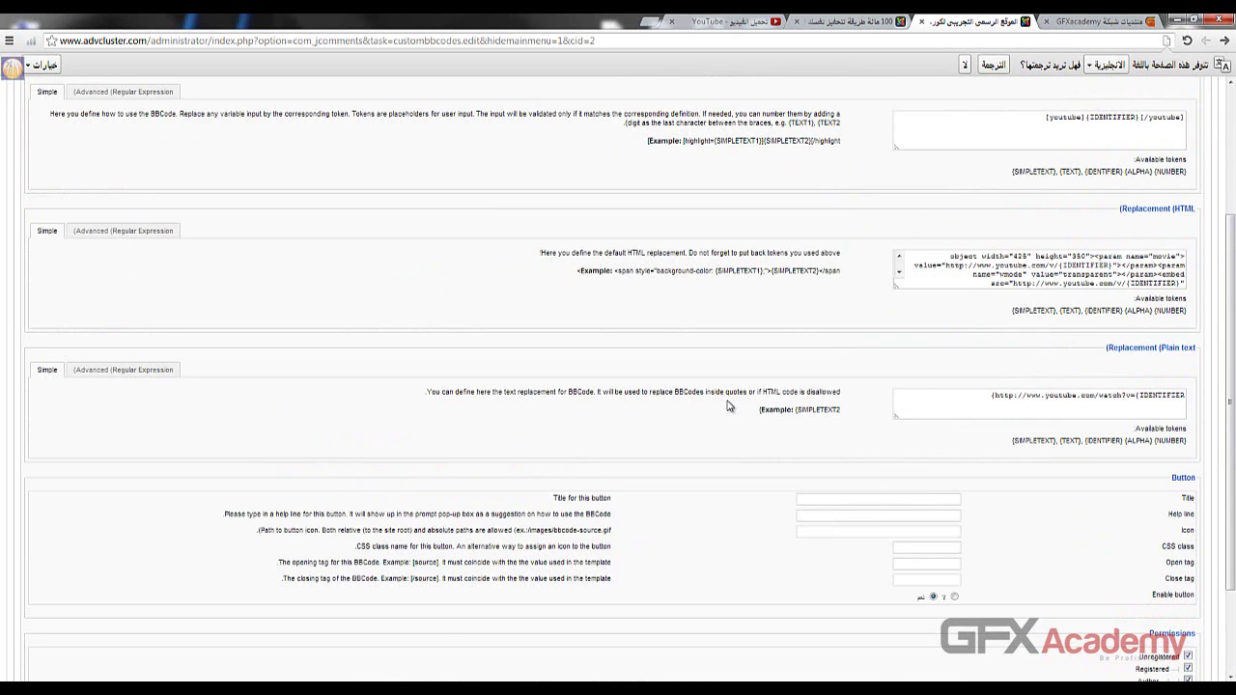
scroll(104, 366, "up", 1)
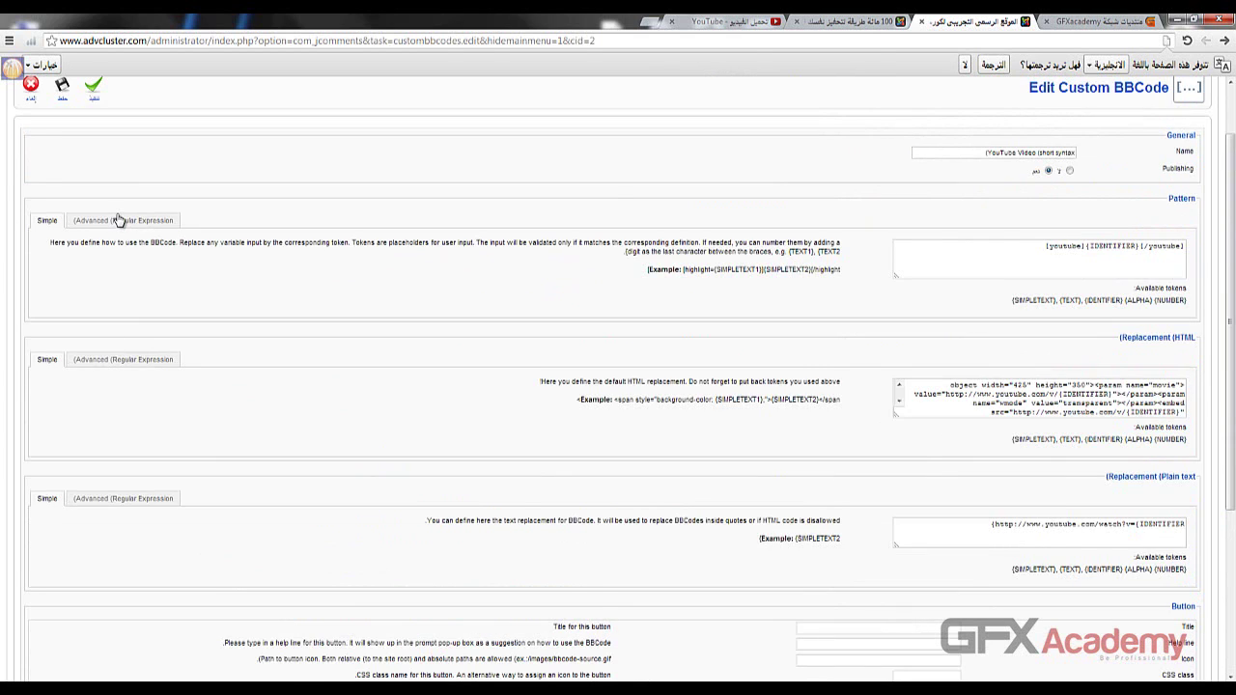
left_click(117, 220)
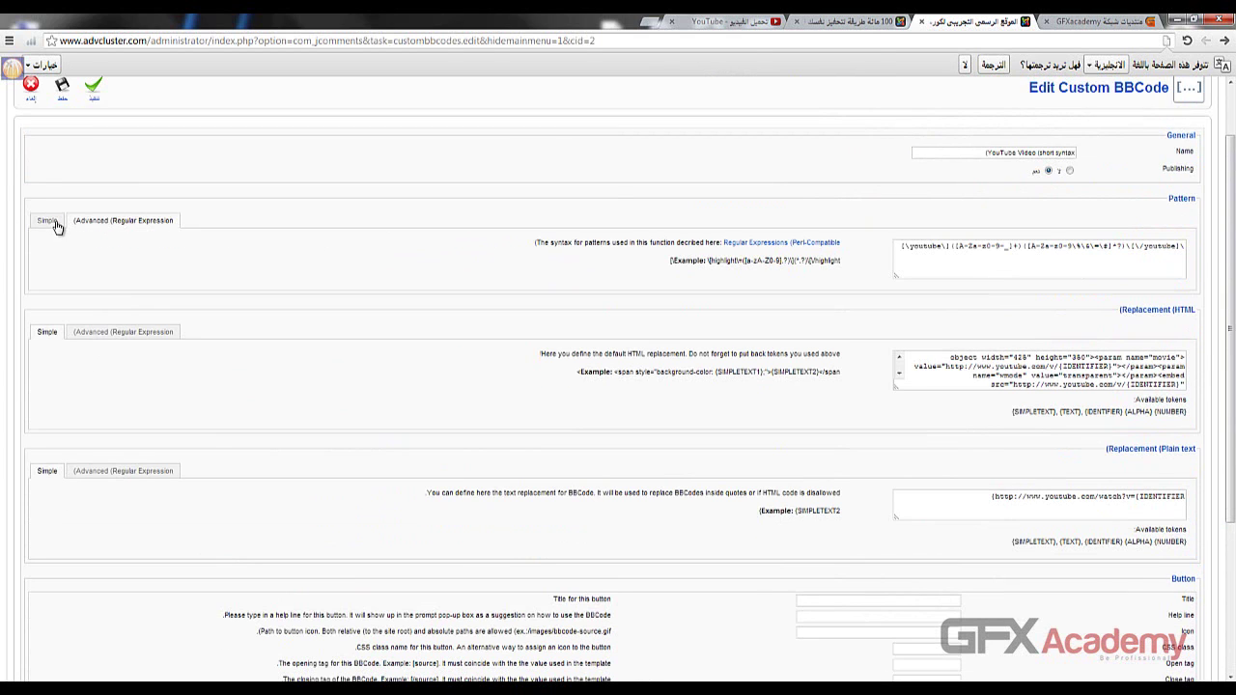
left_click(46, 221)
left_click(93, 89)
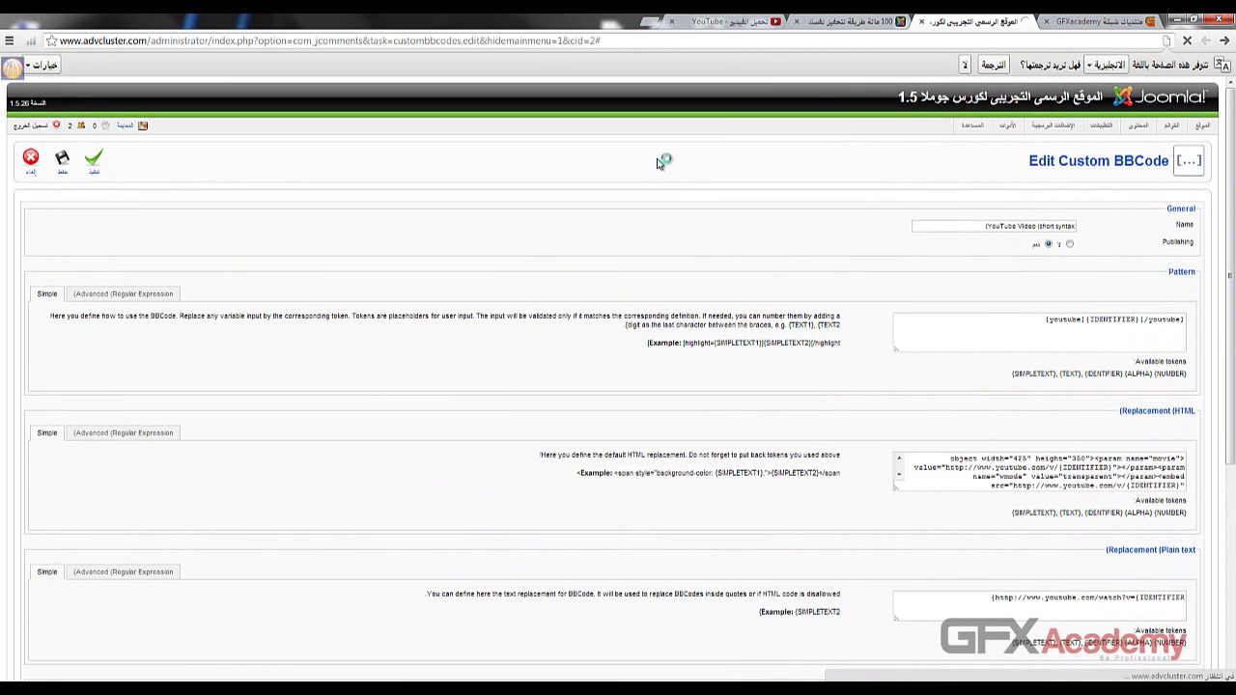
- Copy the web address of the Al-GazzeraWS playlist video from YouTube
left_click(854, 22)
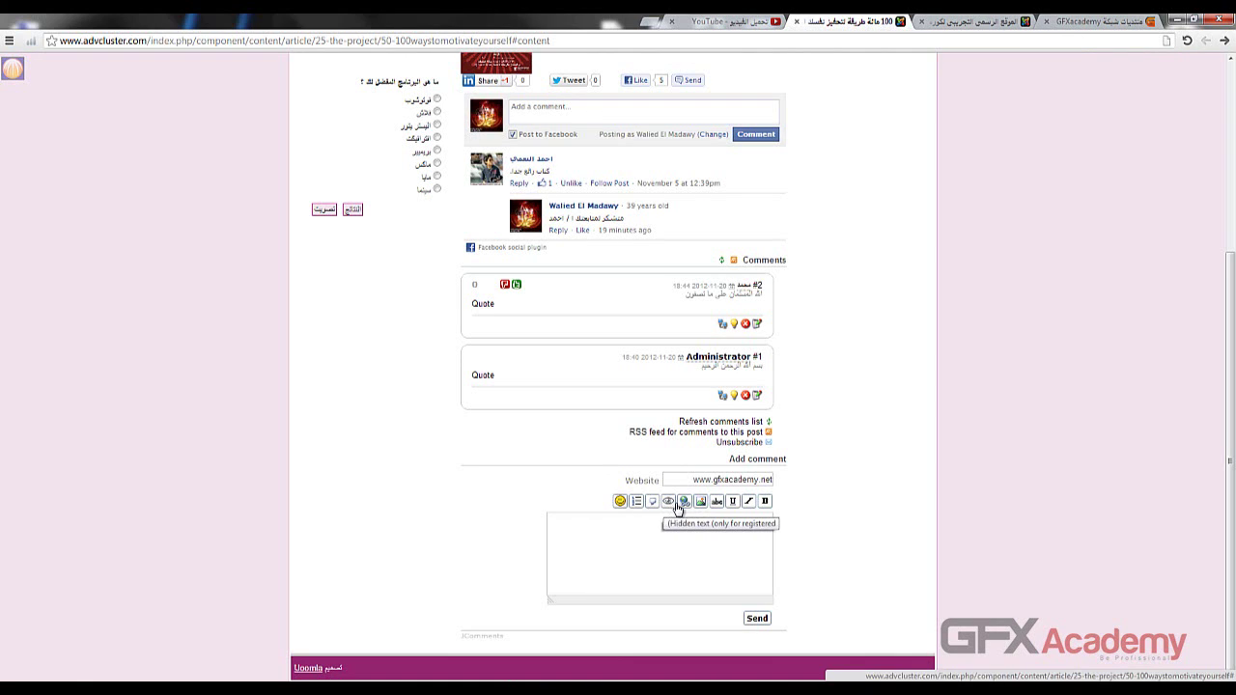
left_click(699, 523)
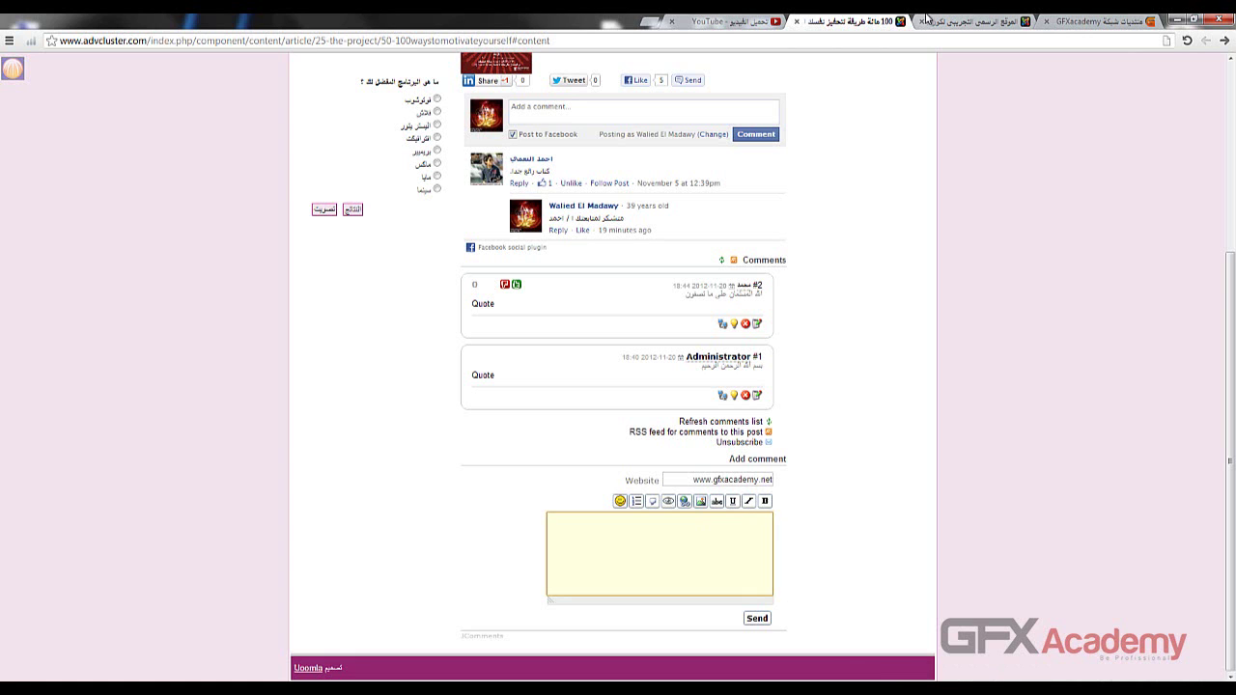
left_click(738, 22)
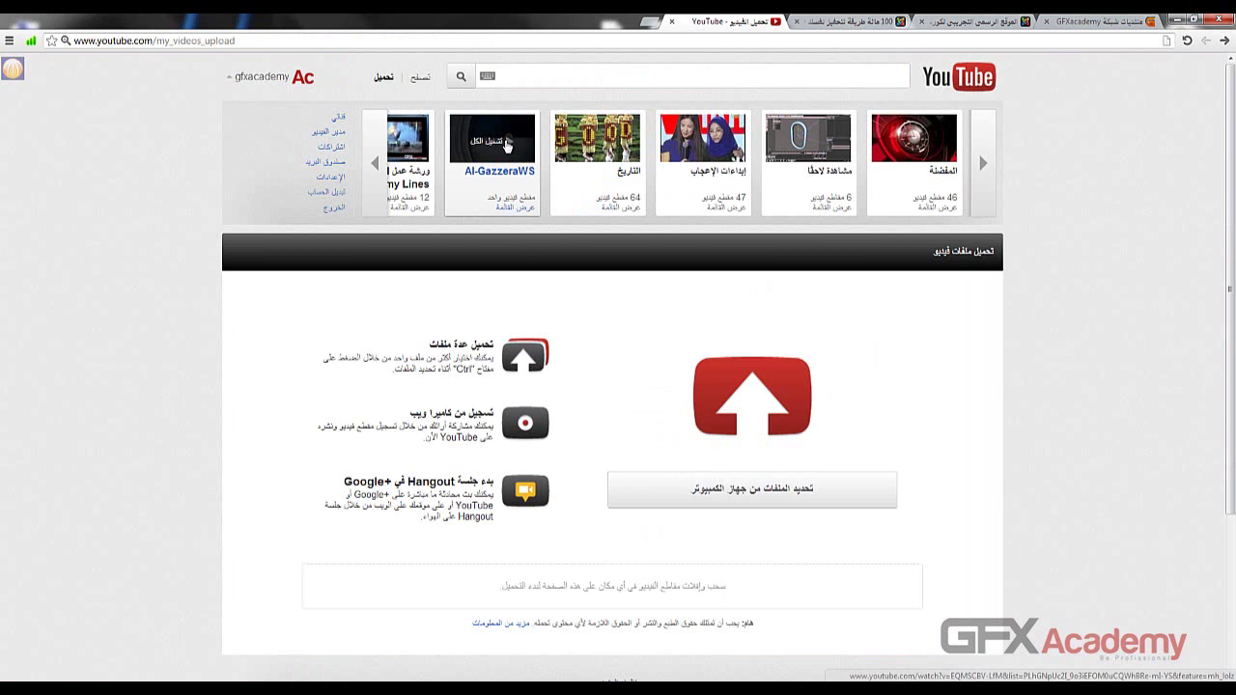
middle_click(507, 150)
left_click(611, 27)
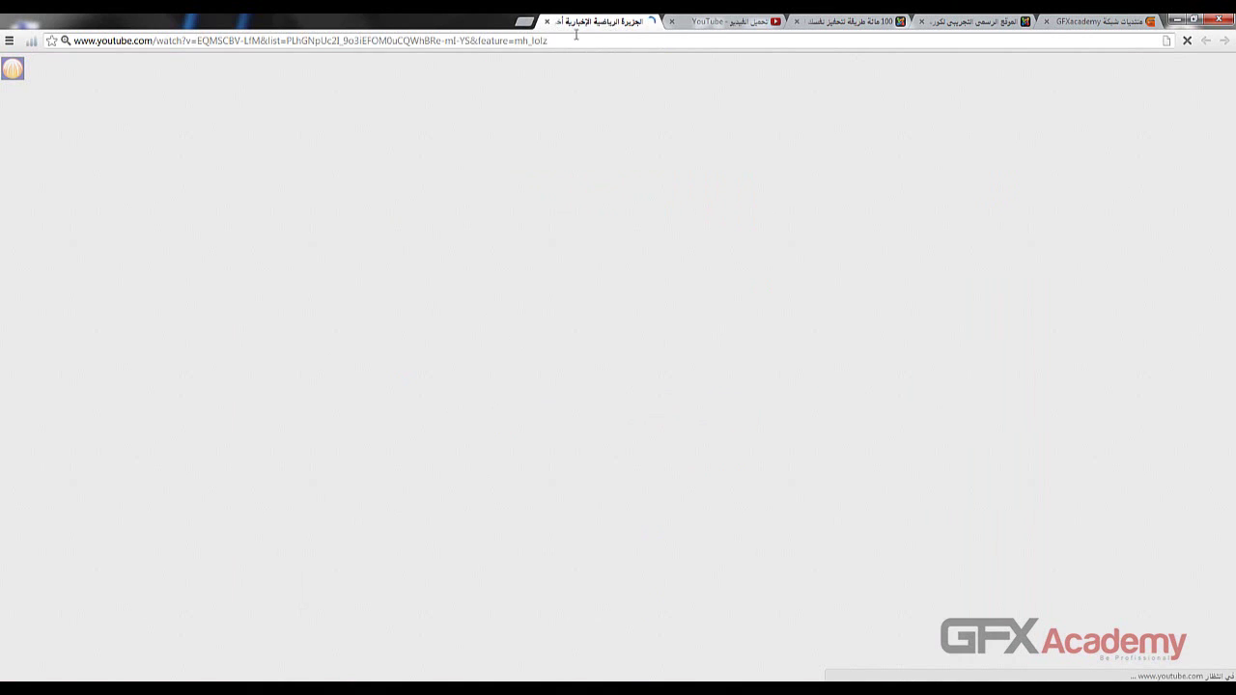
left_click(397, 43)
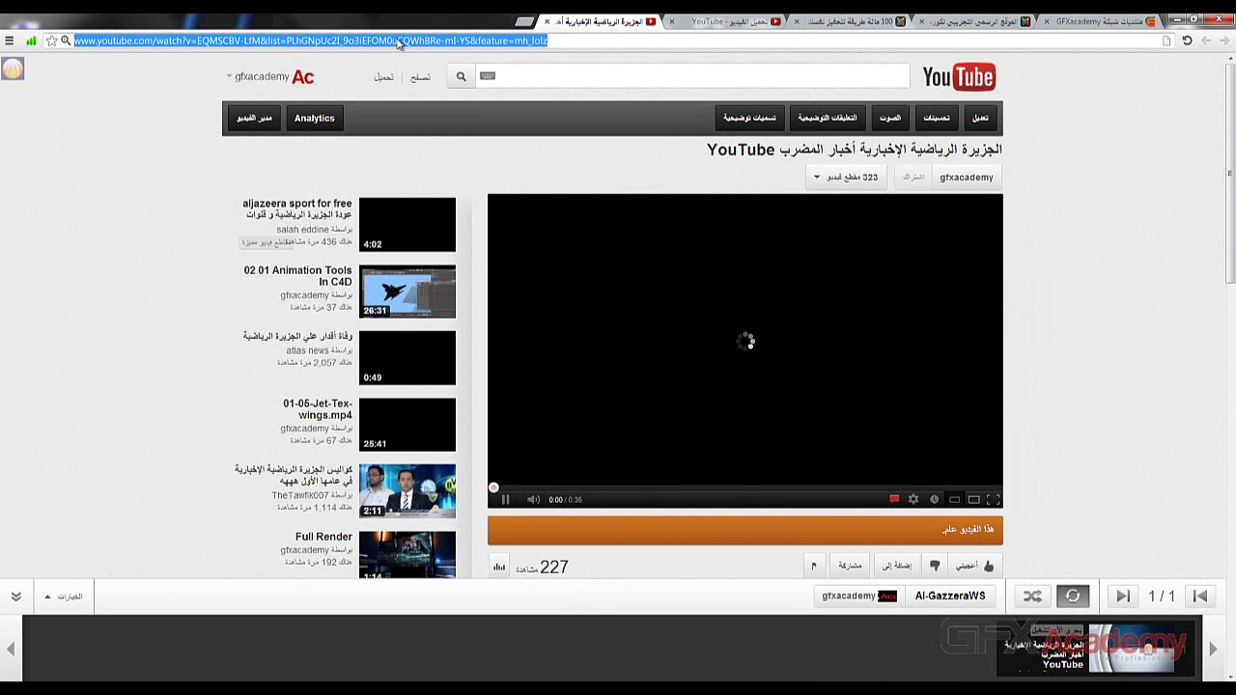
left_click(545, 20)
- Paste the YouTube video link into the article's comment box and post it
left_click(980, 21)
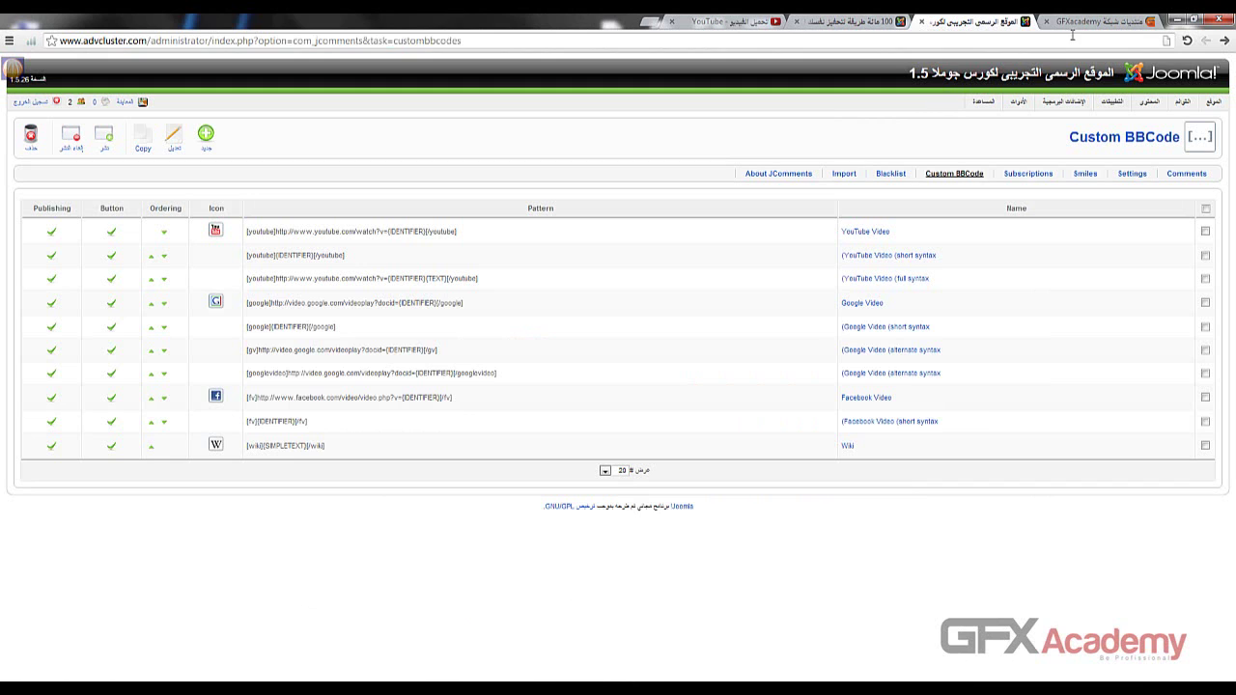
left_click(881, 21)
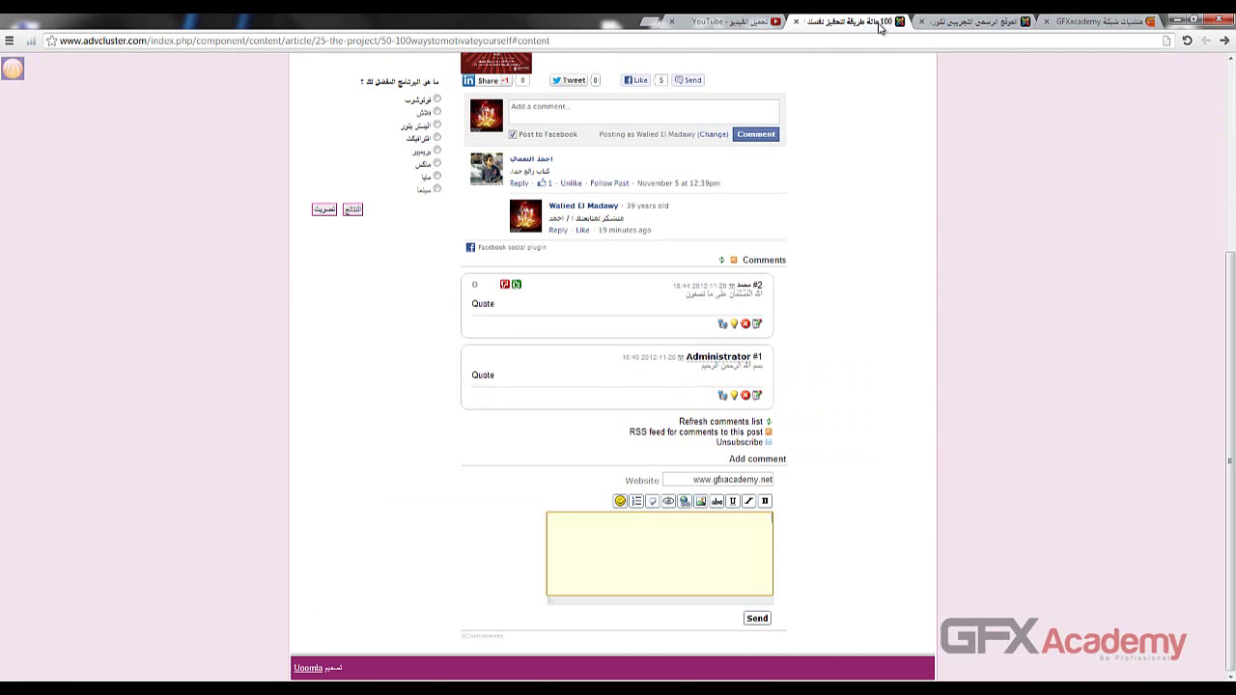
left_click(634, 532)
type("http://www.youtube.com/watch?v=EQMSCBV-LfM&list=PLhGNpUc2I_9o3iEFOM0uCQWhBRe-mI-Y3&feature=mh_lolz")
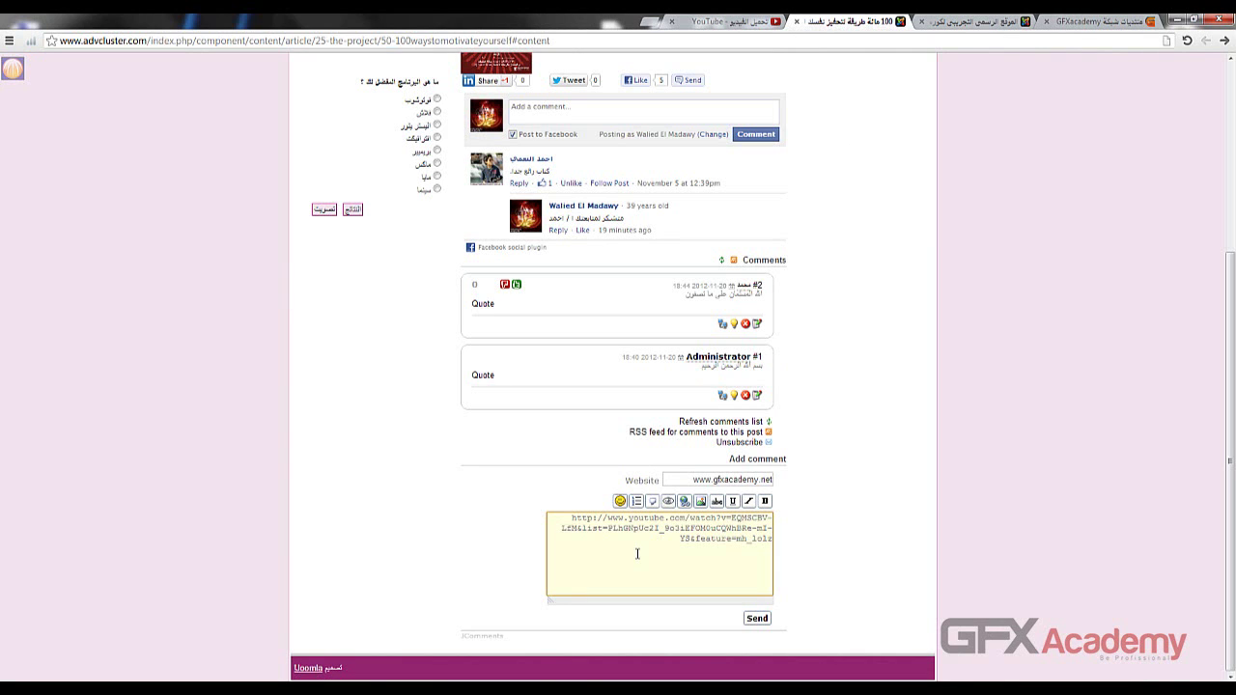
left_click(754, 618)
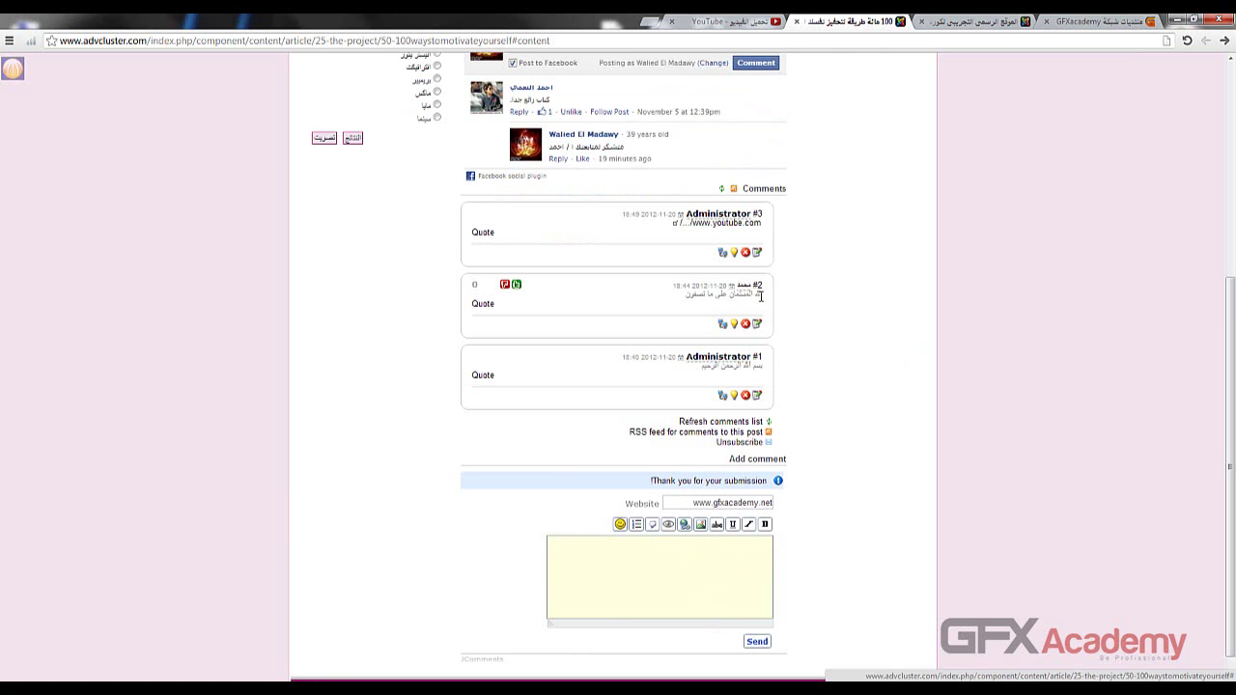
- Open the new comment's YouTube link to verify it, then return to the Joomla admin
left_click(674, 227)
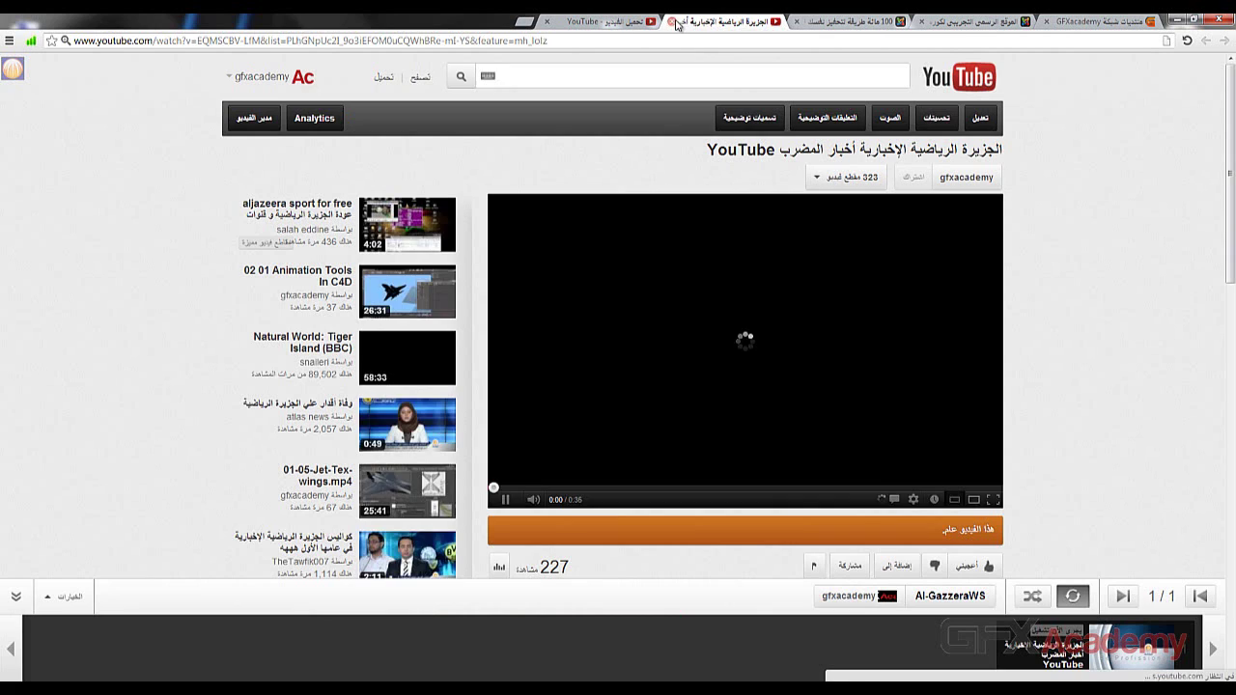
left_click(673, 21)
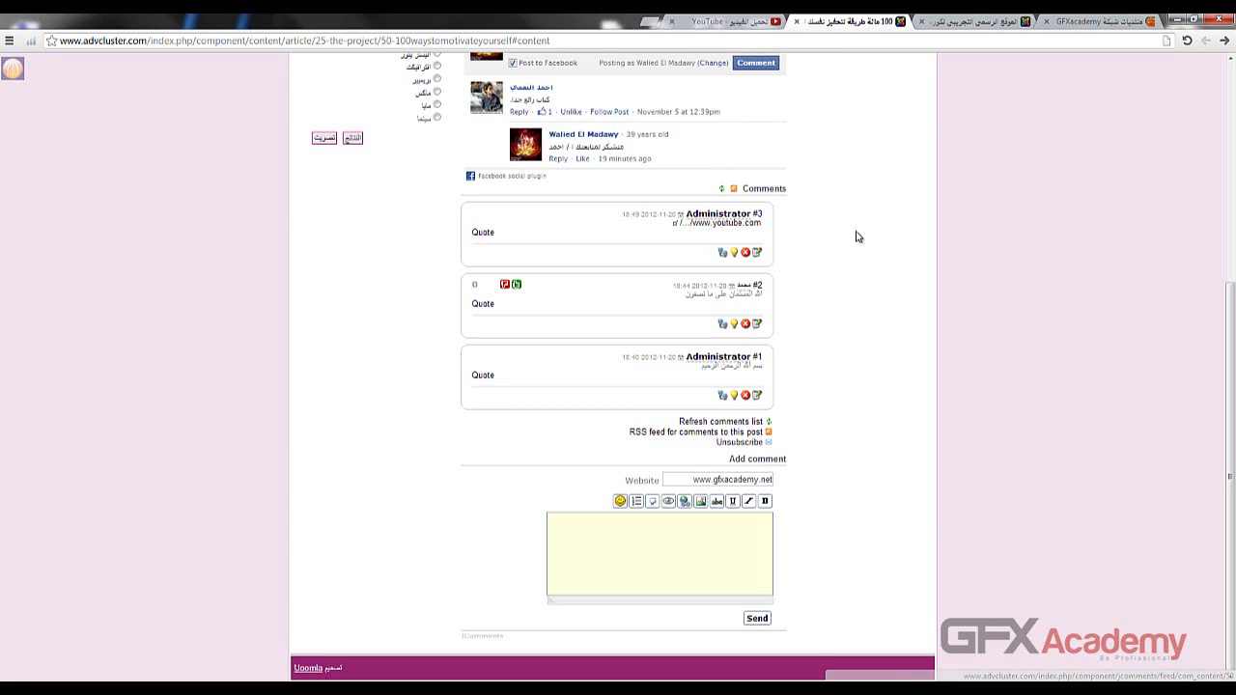
left_click(944, 21)
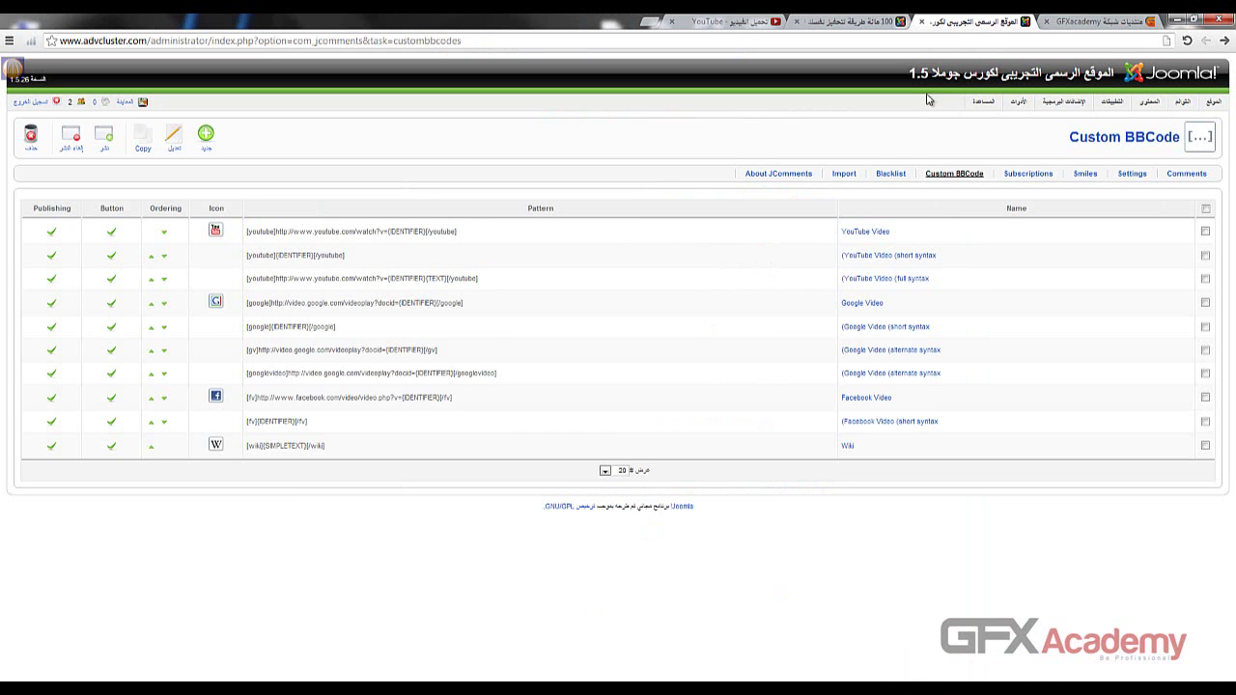
- Visit the JComments Blacklist and Import pages, noting the 'no compatible extensions' message
left_click(890, 175)
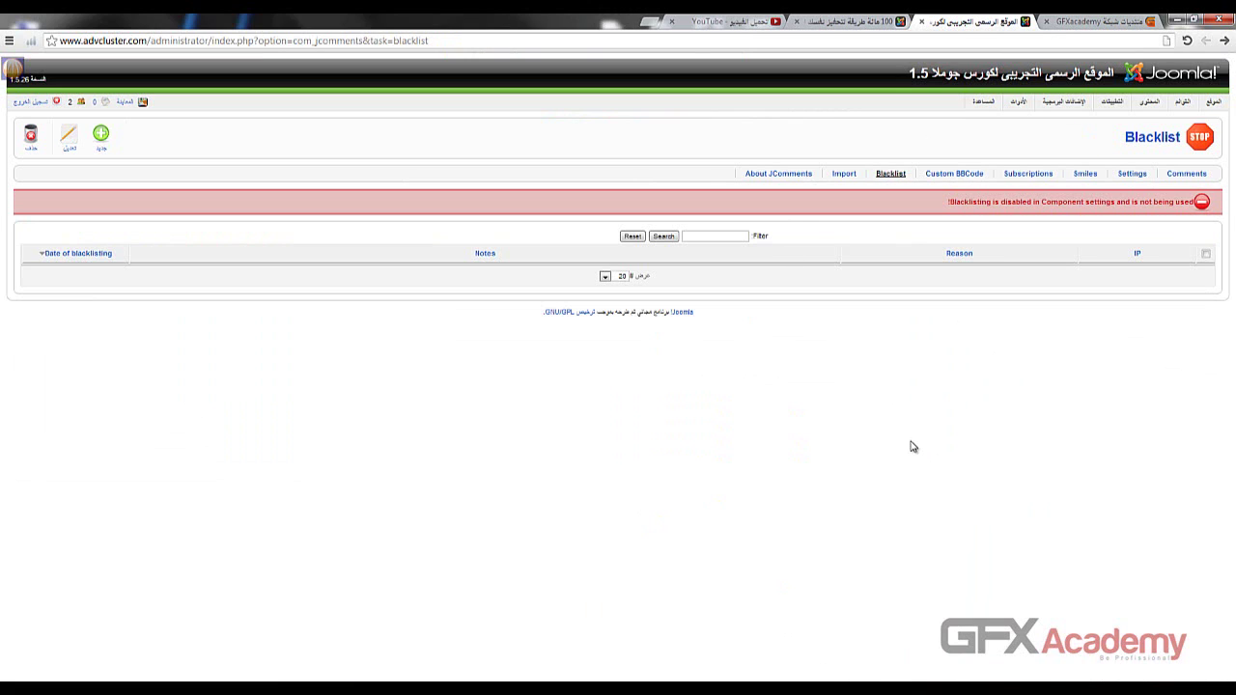
left_click(843, 176)
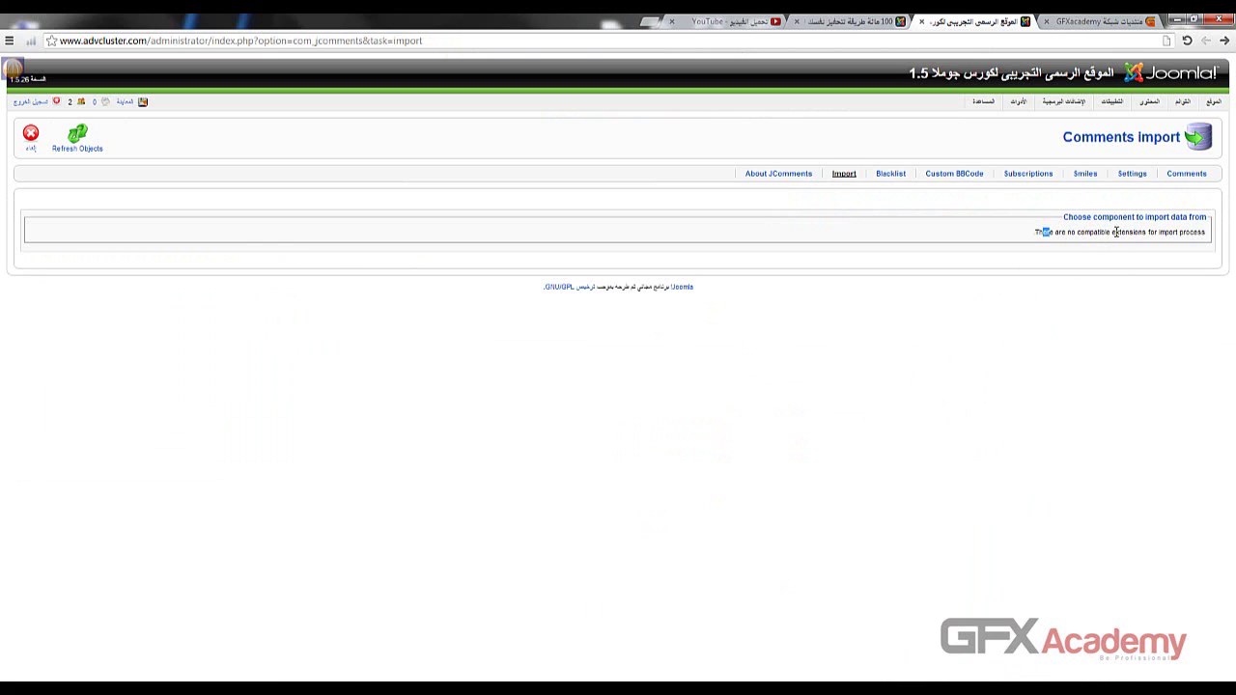
left_click_drag(1115, 232, 1175, 232)
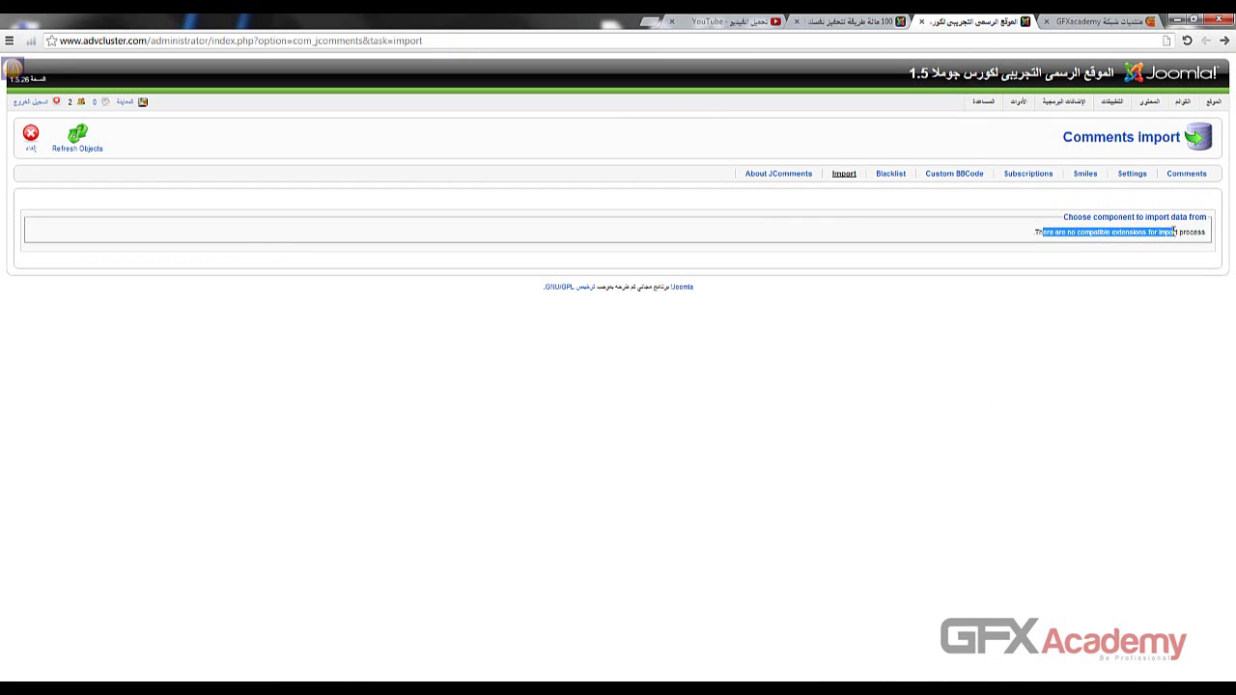
left_click(1118, 232)
left_click_drag(1105, 220, 1124, 221)
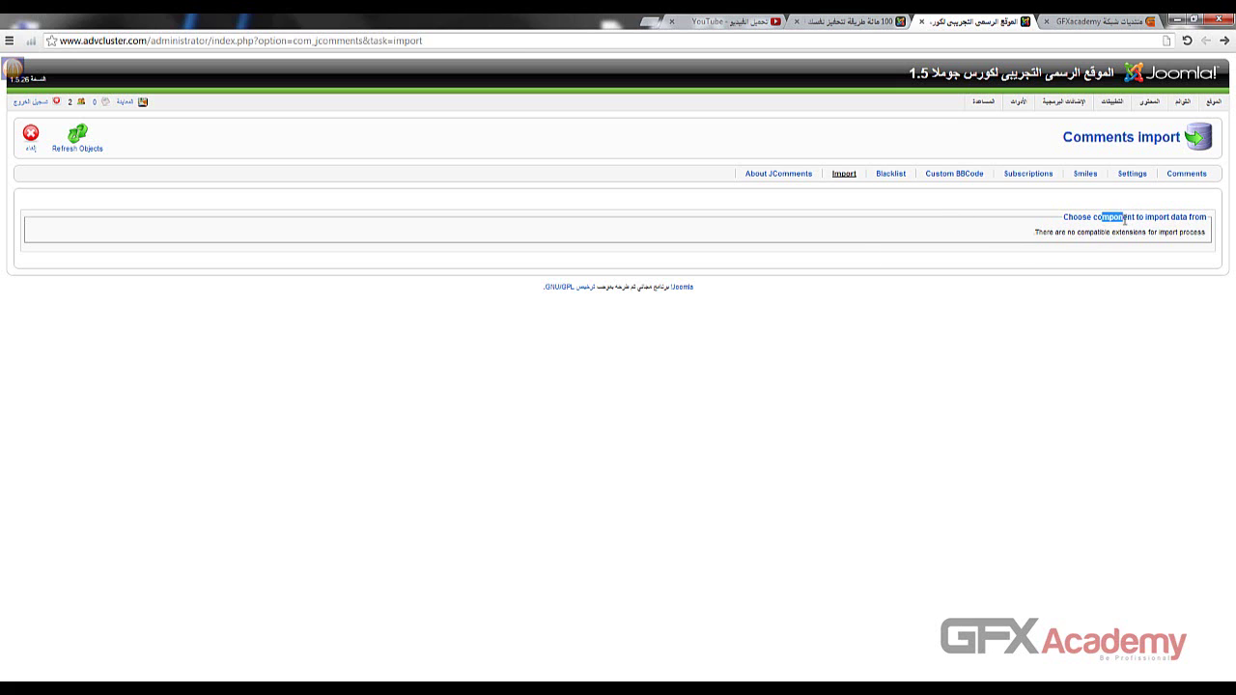
double_click(1117, 220)
double_click(1077, 218)
left_click(1076, 219)
- Read through the About JComments page, then open the full comments list
left_click(769, 175)
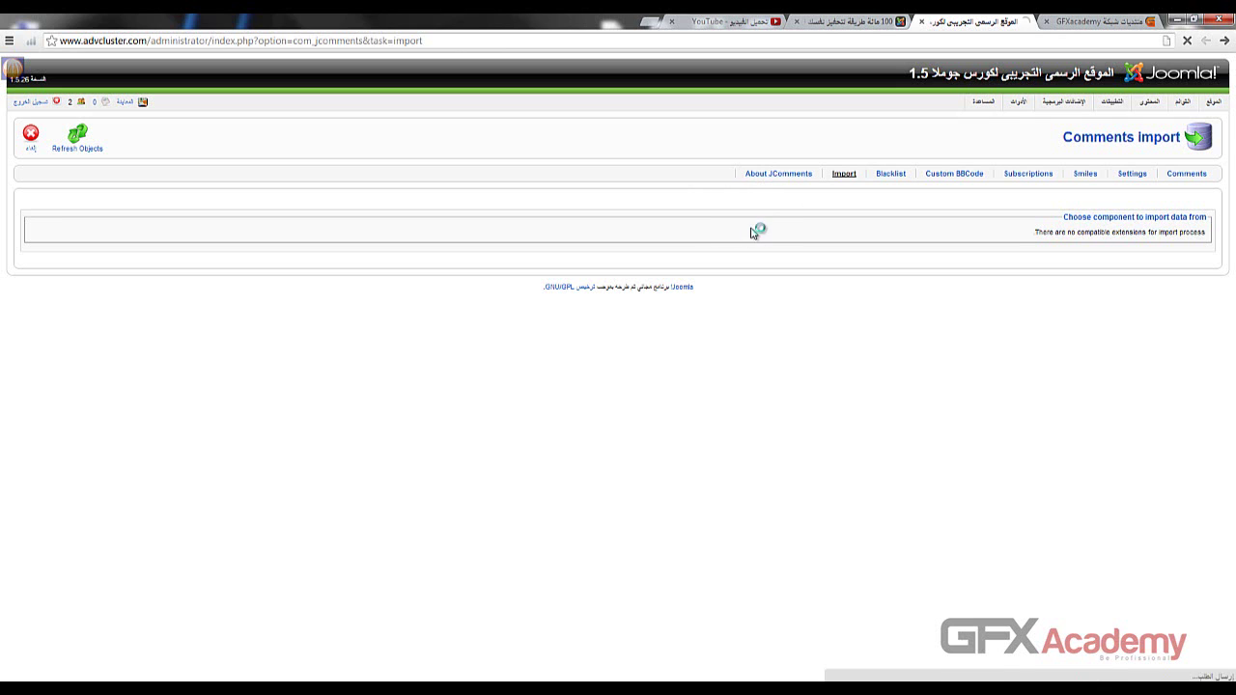
scroll(794, 294, "down", 1)
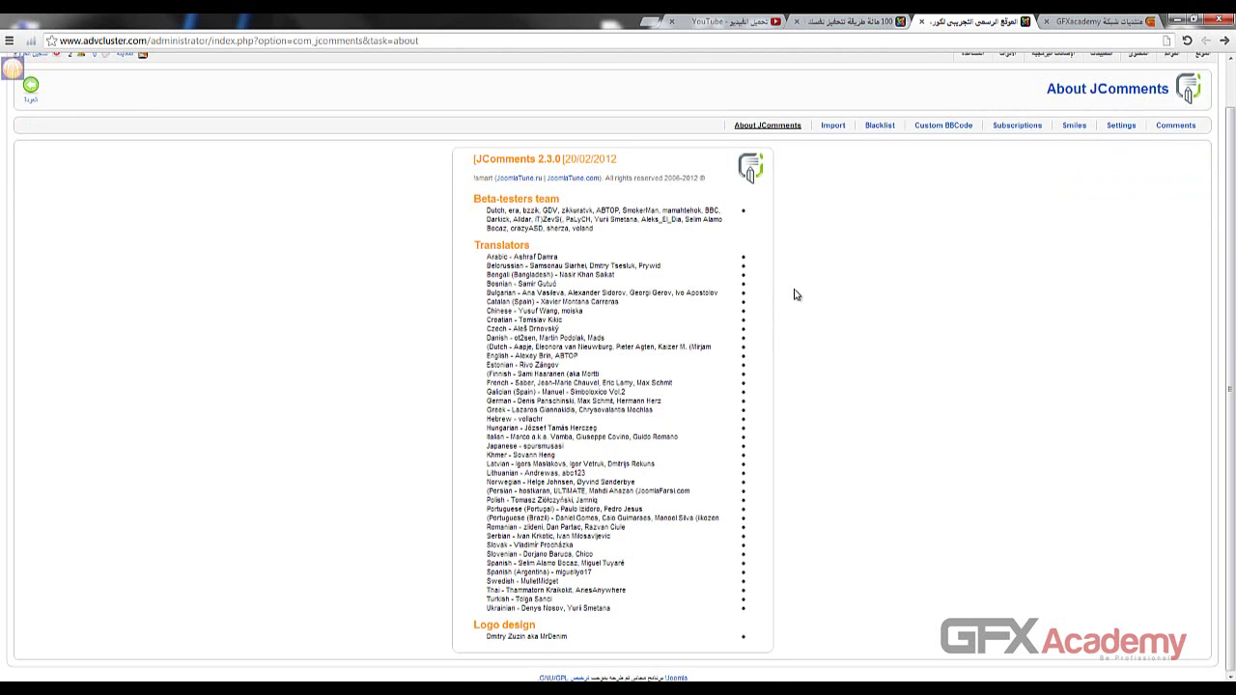
left_click_drag(571, 531, 572, 392)
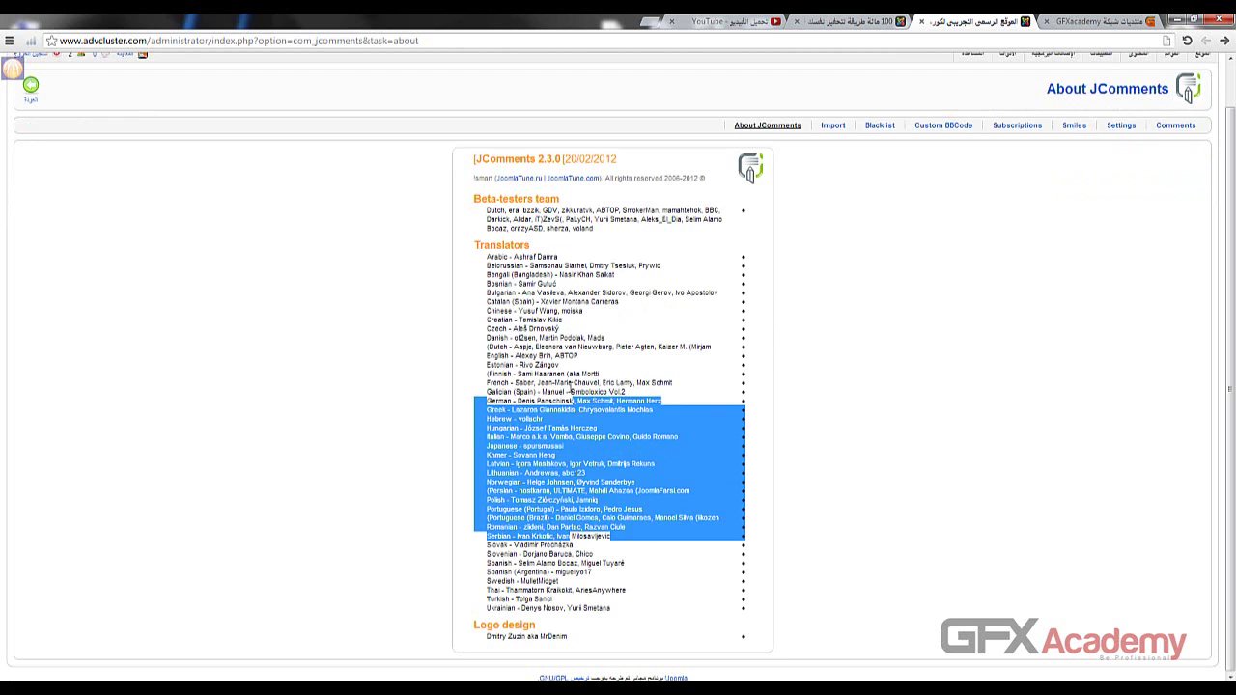
left_click(557, 391)
scroll(559, 371, "up", 1)
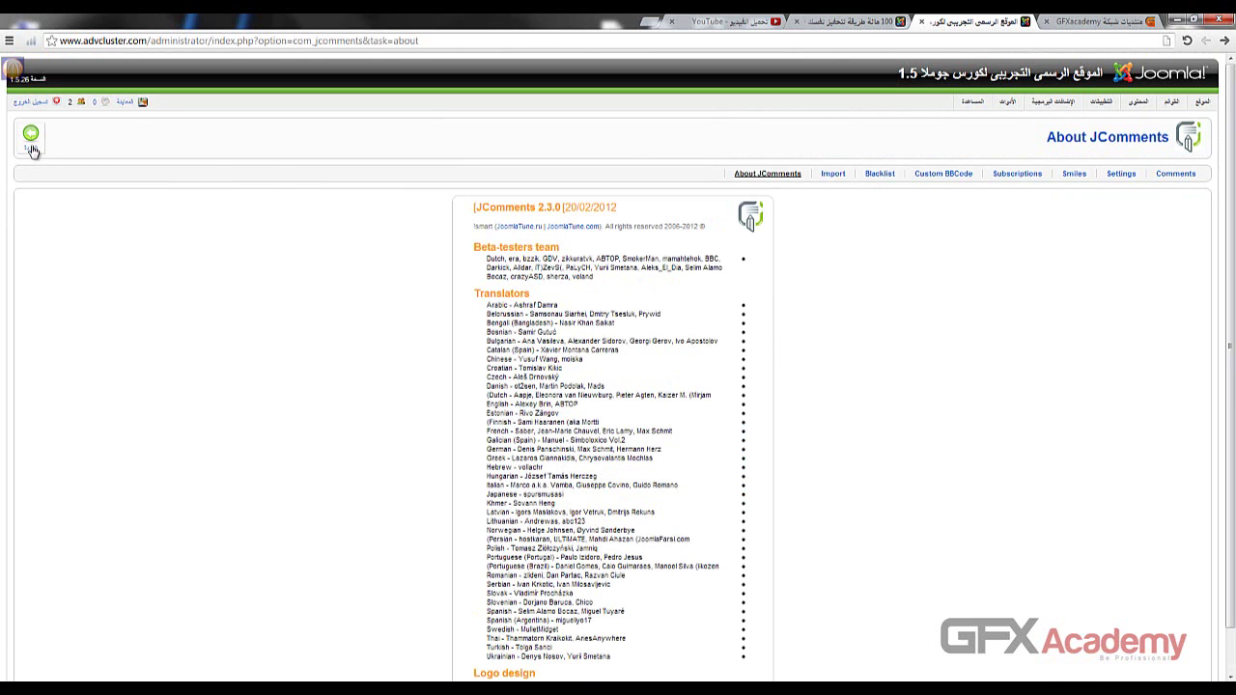
left_click(30, 137)
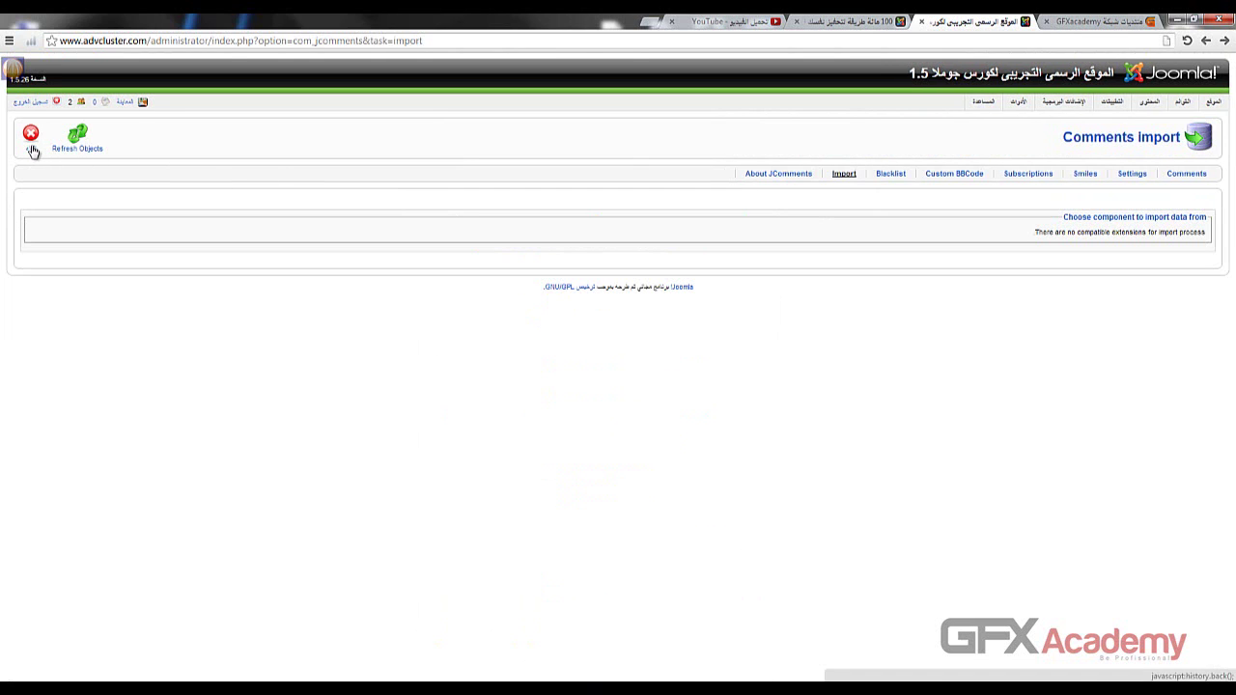
left_click(1187, 173)
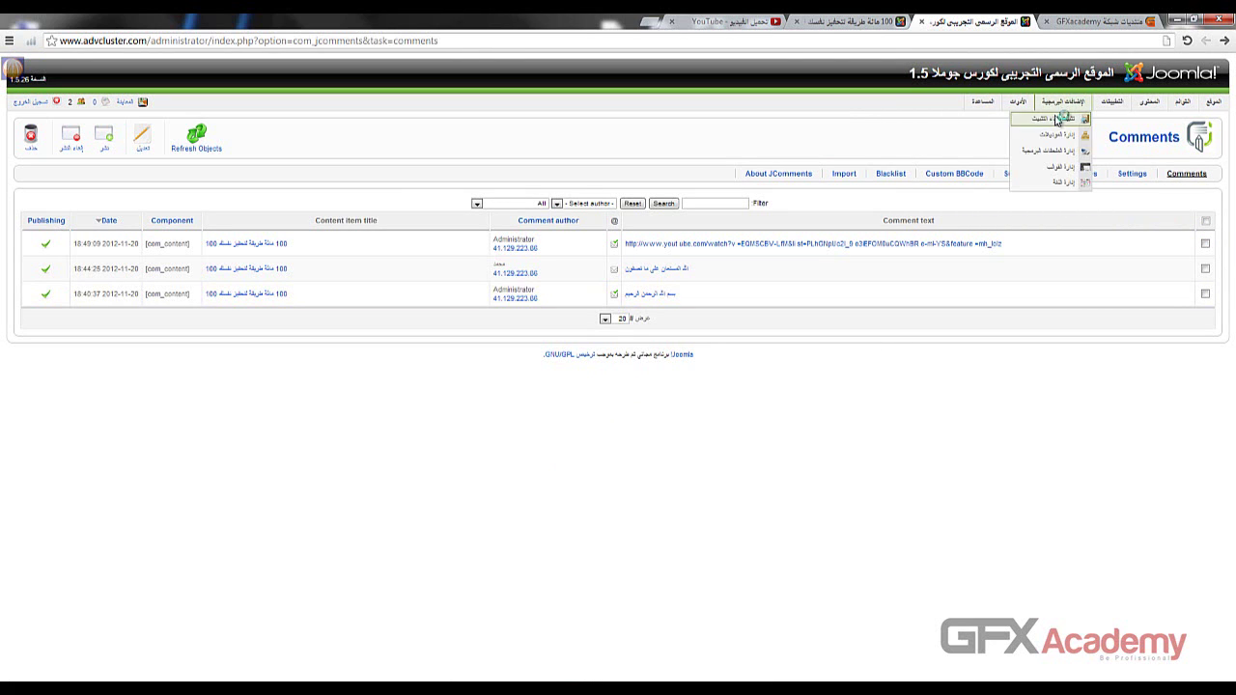
- Open the extension installer and browse to SAMSUNG (H:) > Joomla > components without choosing a file
left_click(1059, 118)
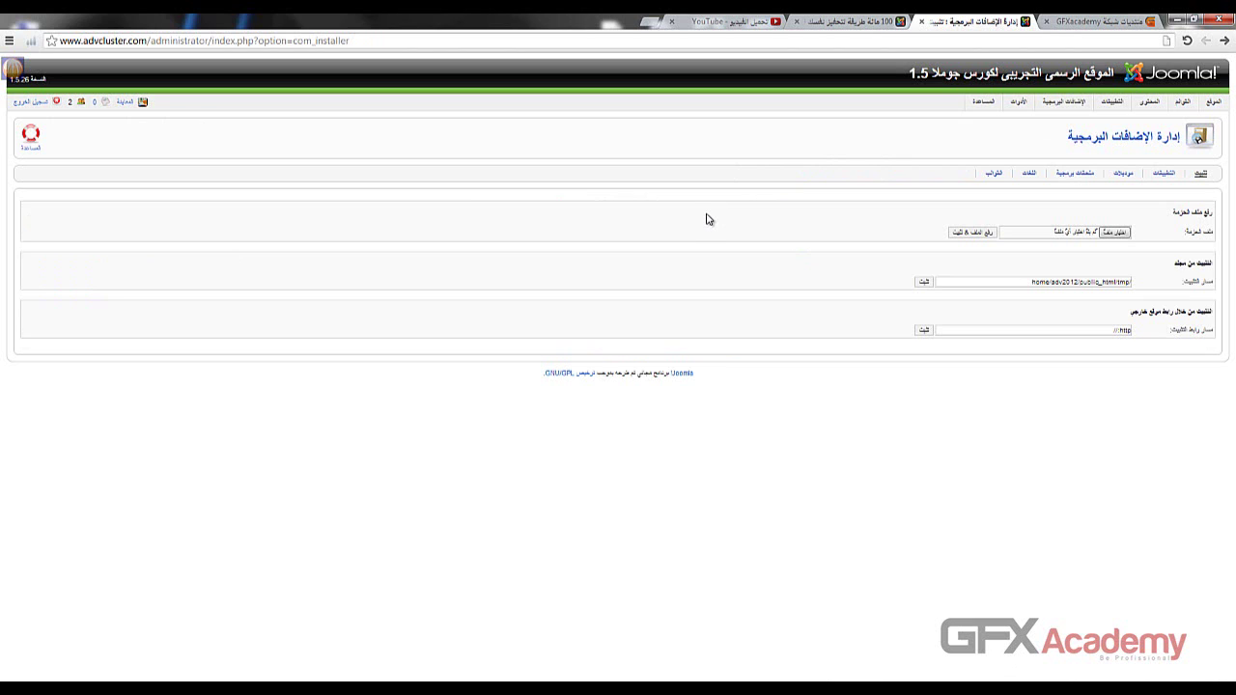
left_click(1111, 235)
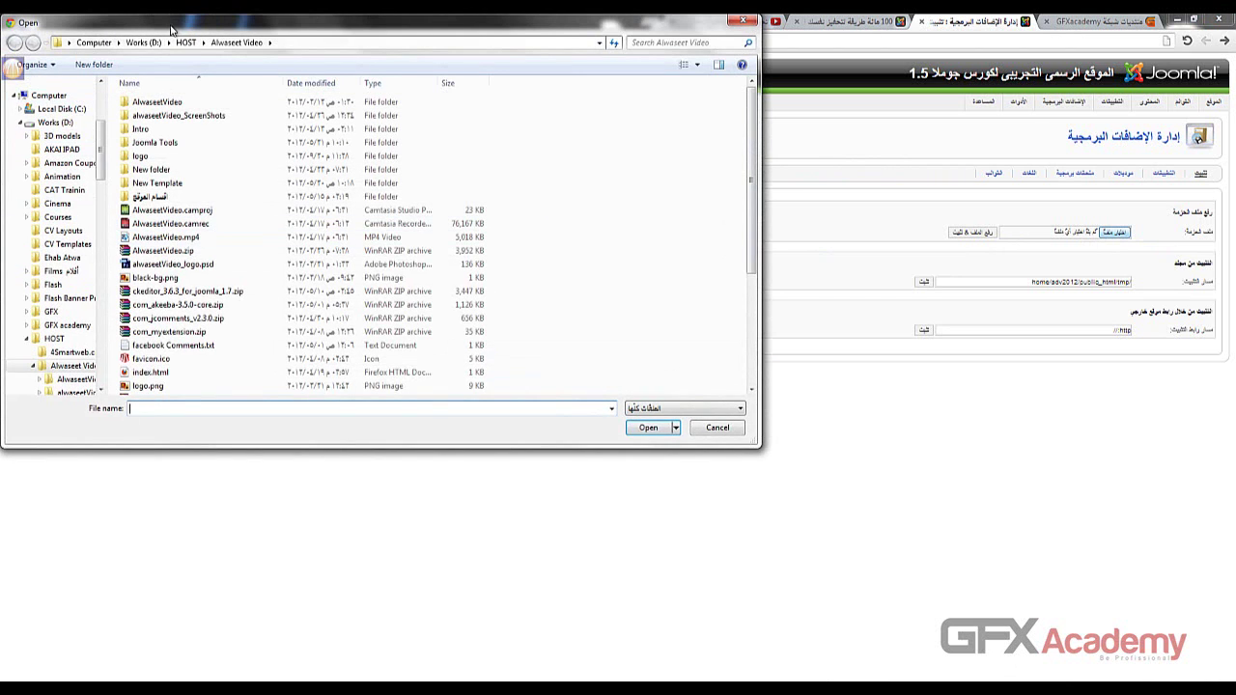
left_click(101, 46)
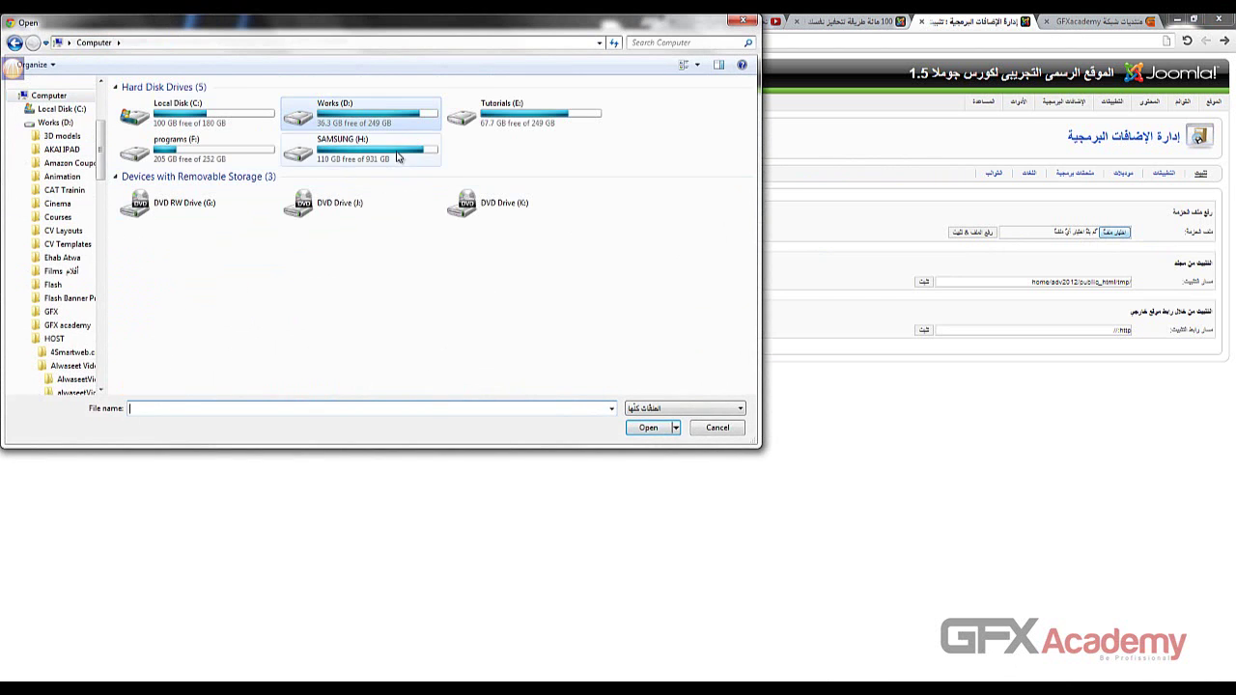
double_click(367, 159)
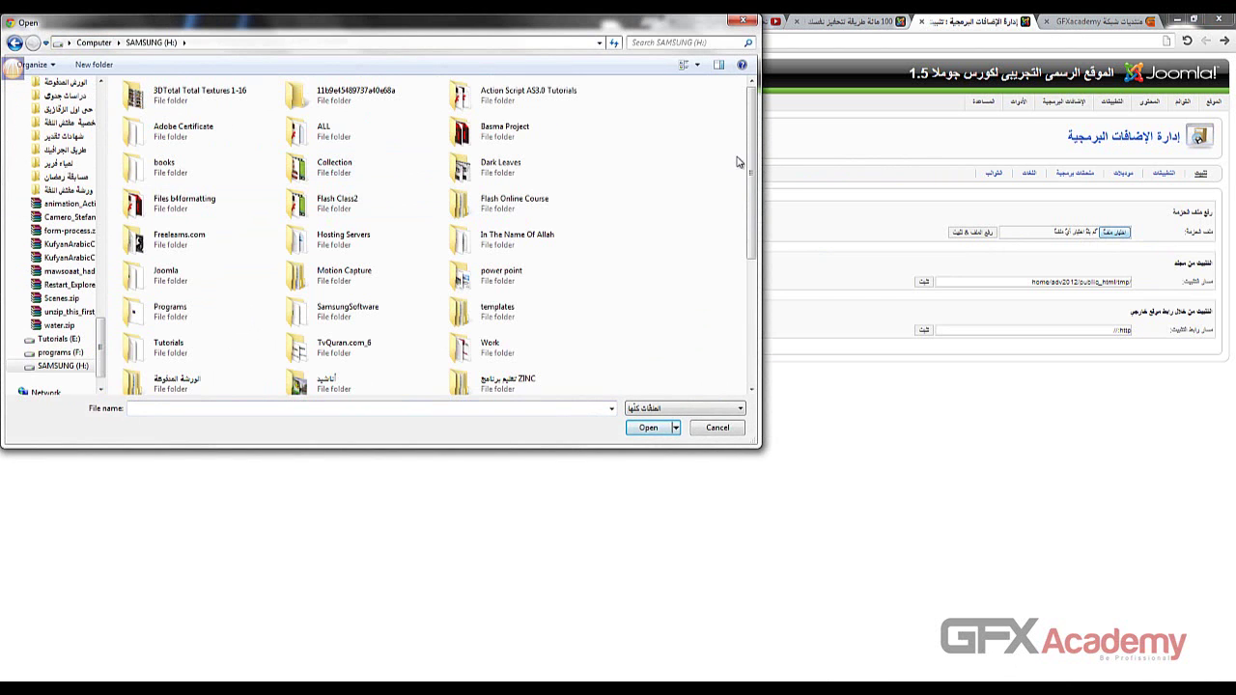
scroll(751, 173, "down", 1)
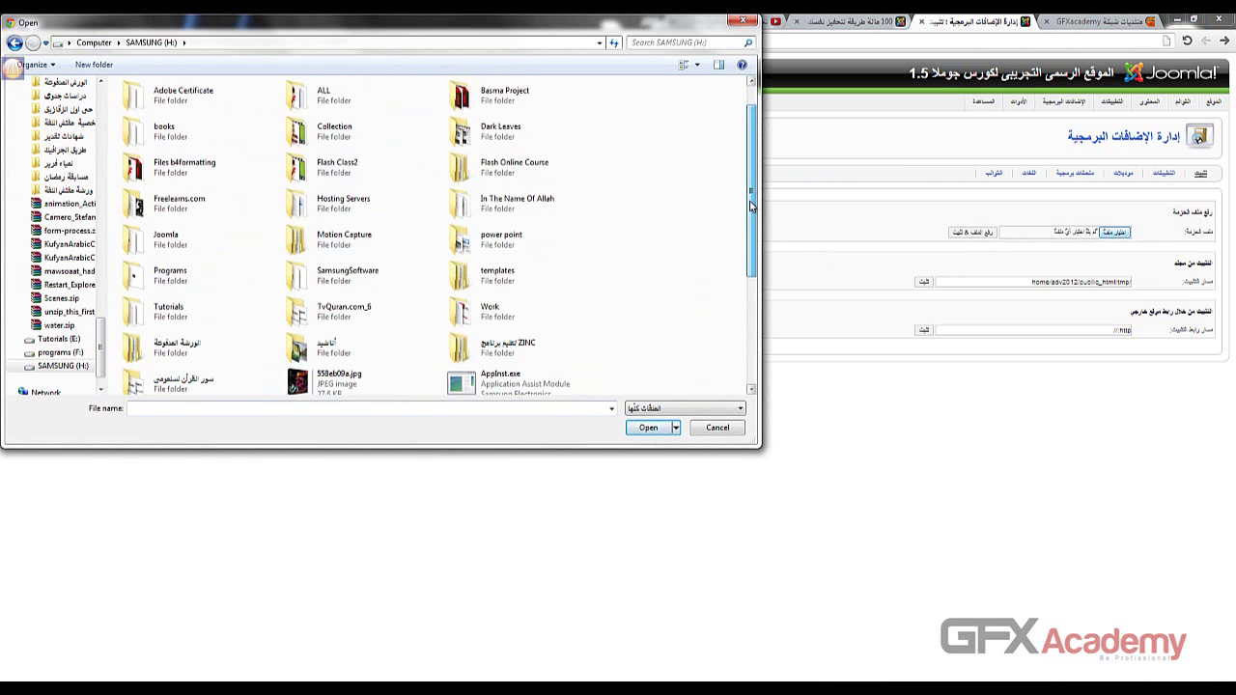
scroll(750, 211, "down", 1)
left_click_drag(751, 228, 753, 216)
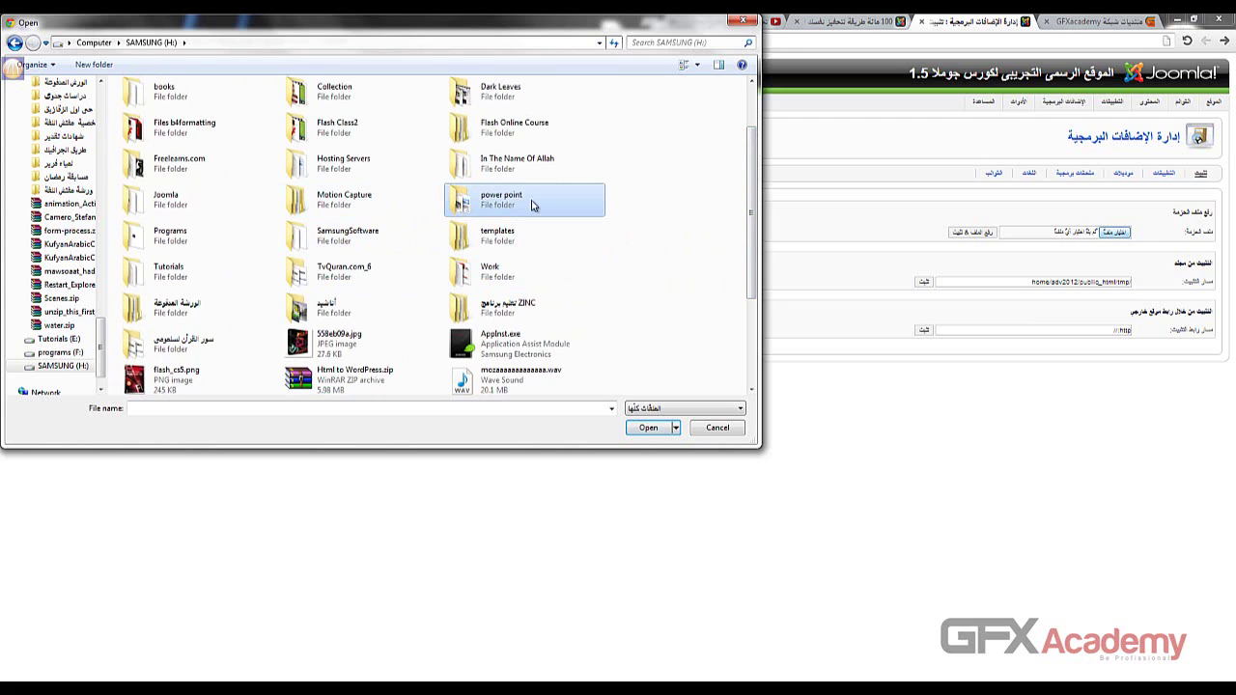
key("j")
key("Return")
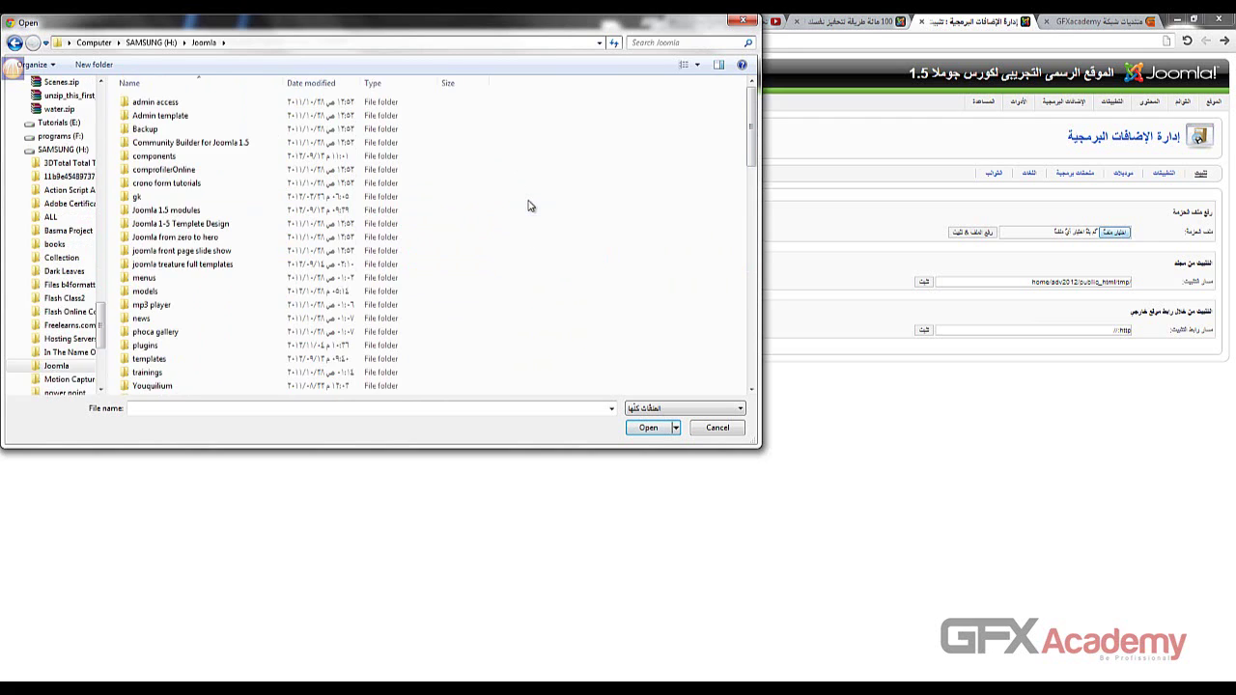
left_click(193, 158)
double_click(193, 158)
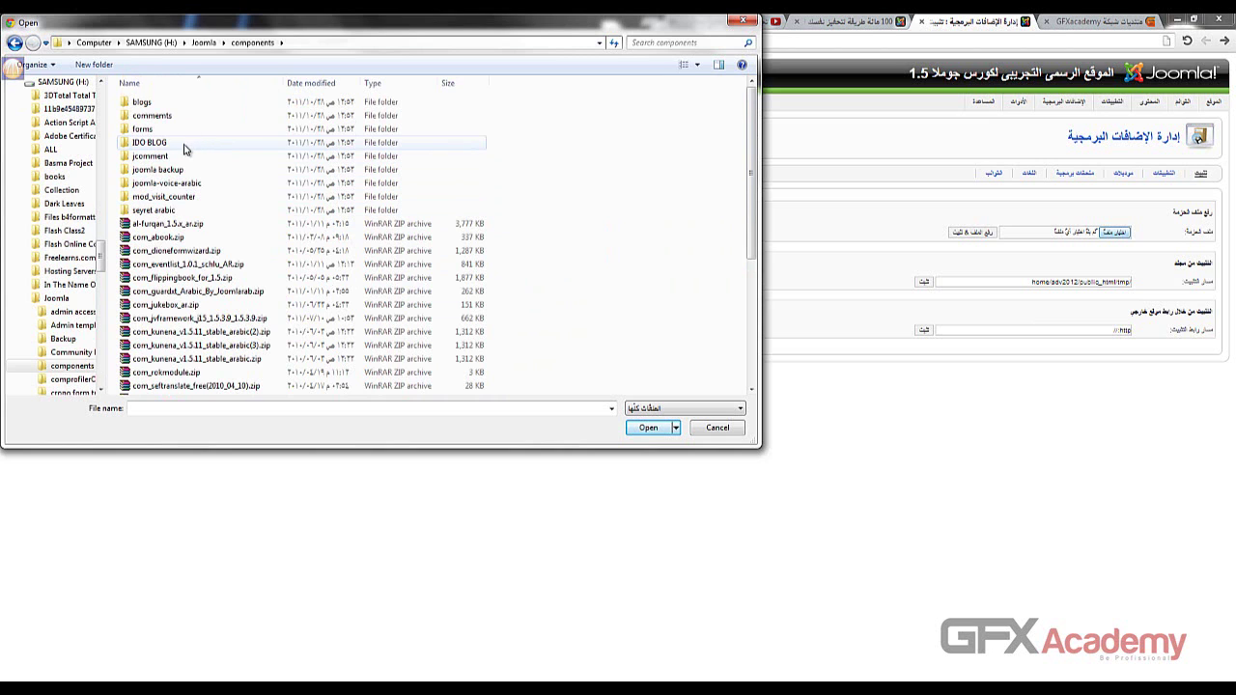
key("Escape")
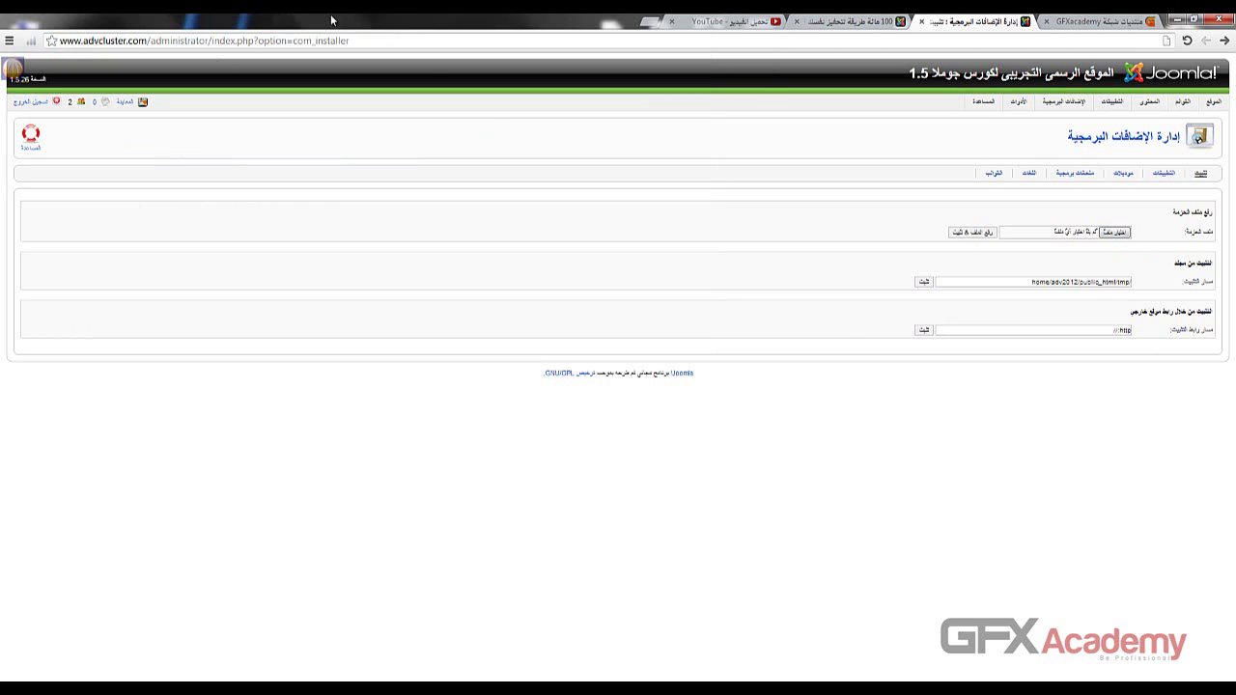
- Choose K2_v2.2.zip from SAMSUNG (H:) > Joomla as the package to upload
left_click(1054, 238)
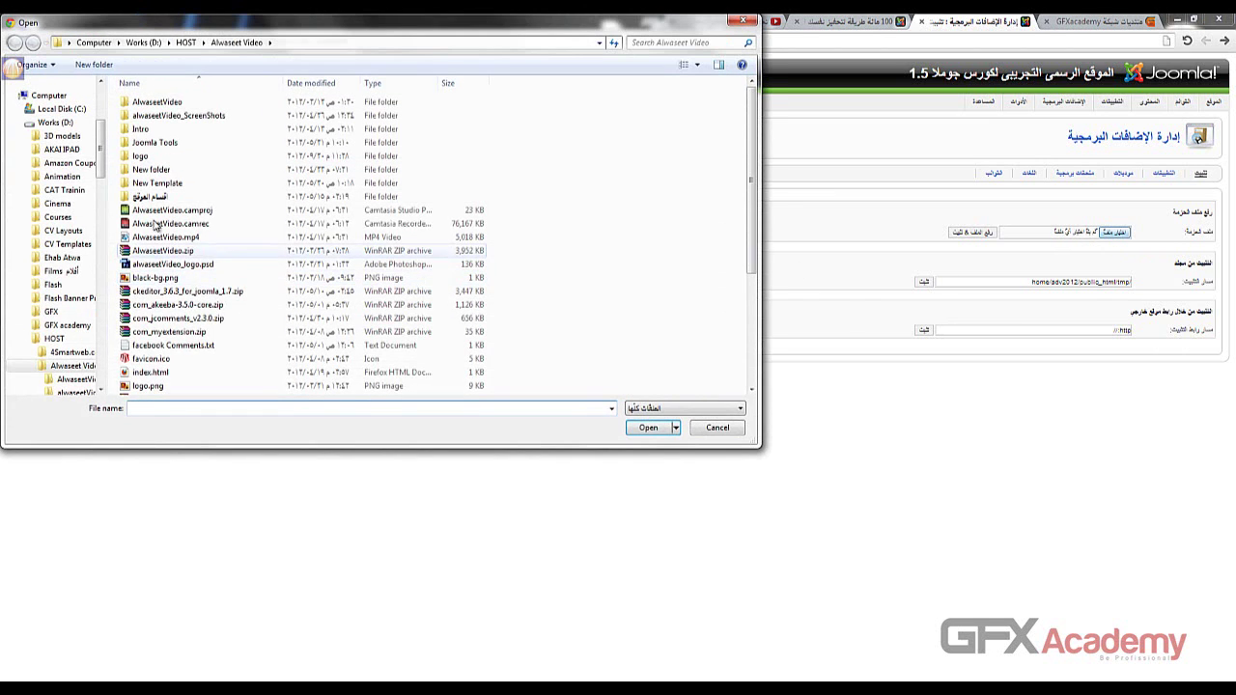
left_click(94, 42)
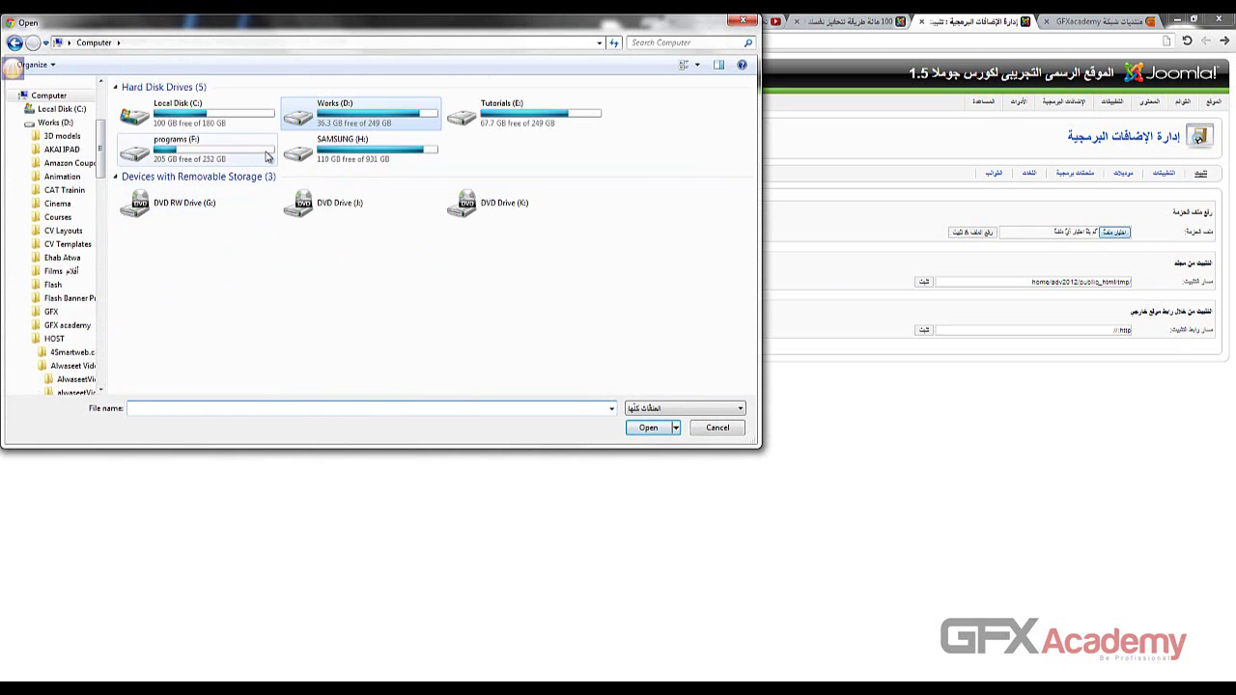
double_click(333, 145)
double_click(183, 282)
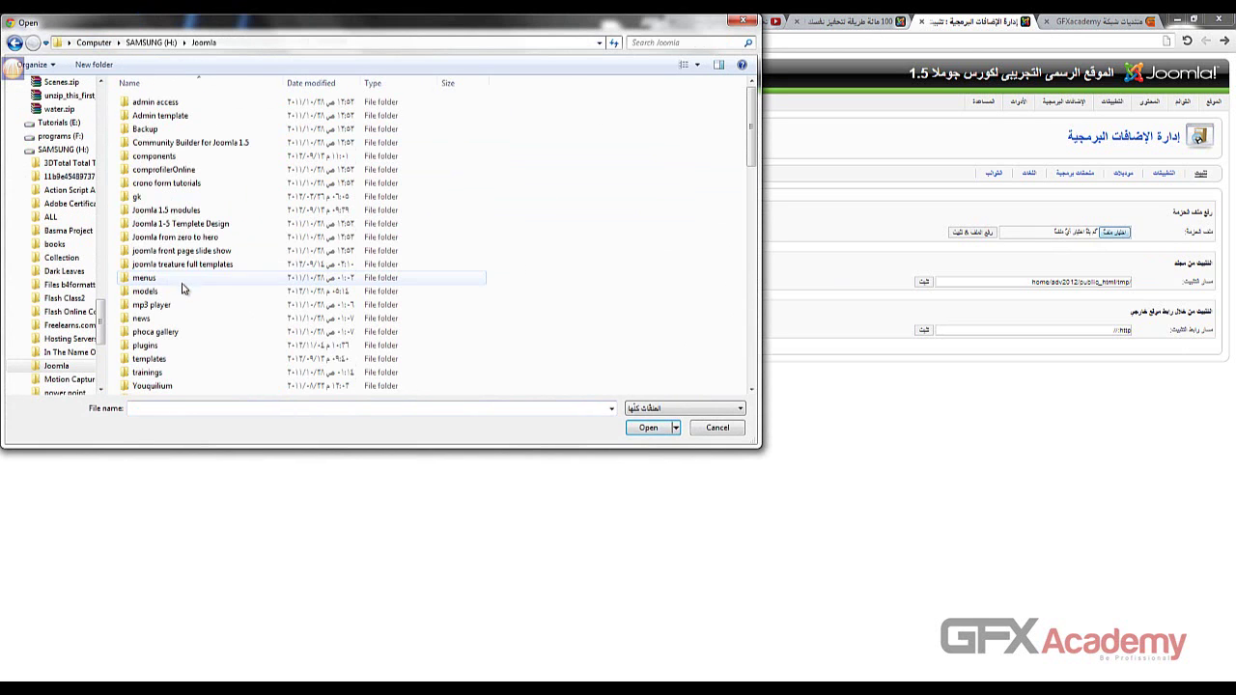
scroll(178, 261, "down", 3)
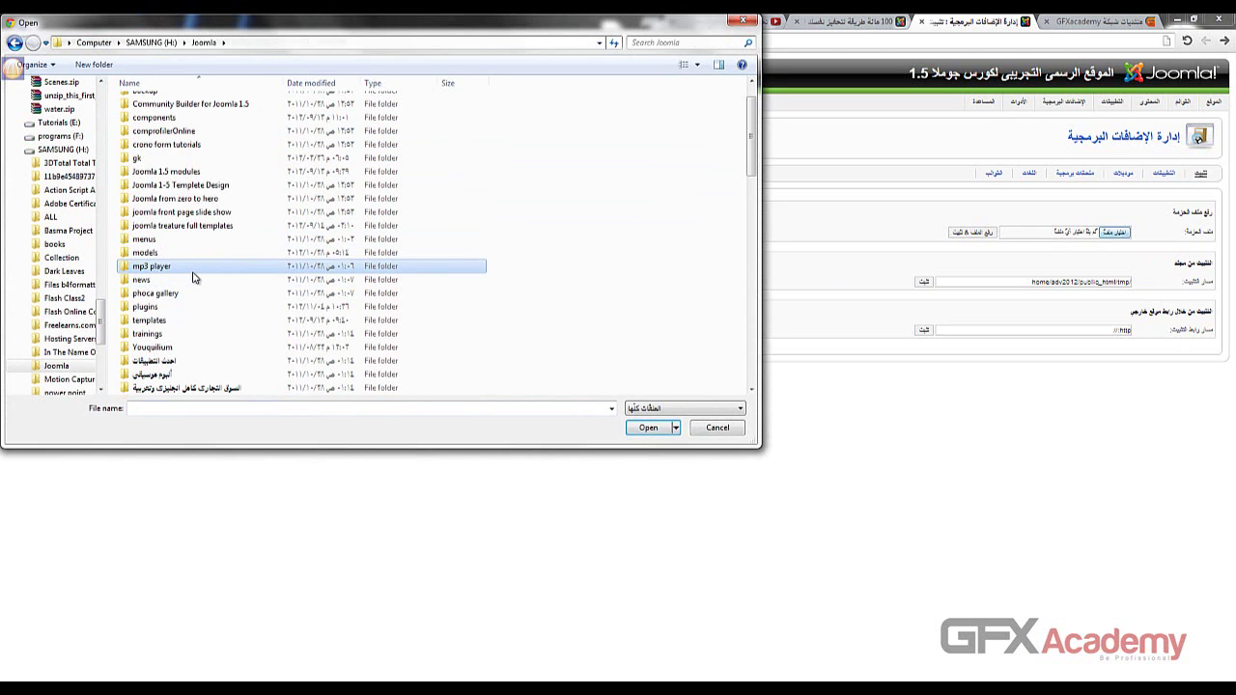
key("k")
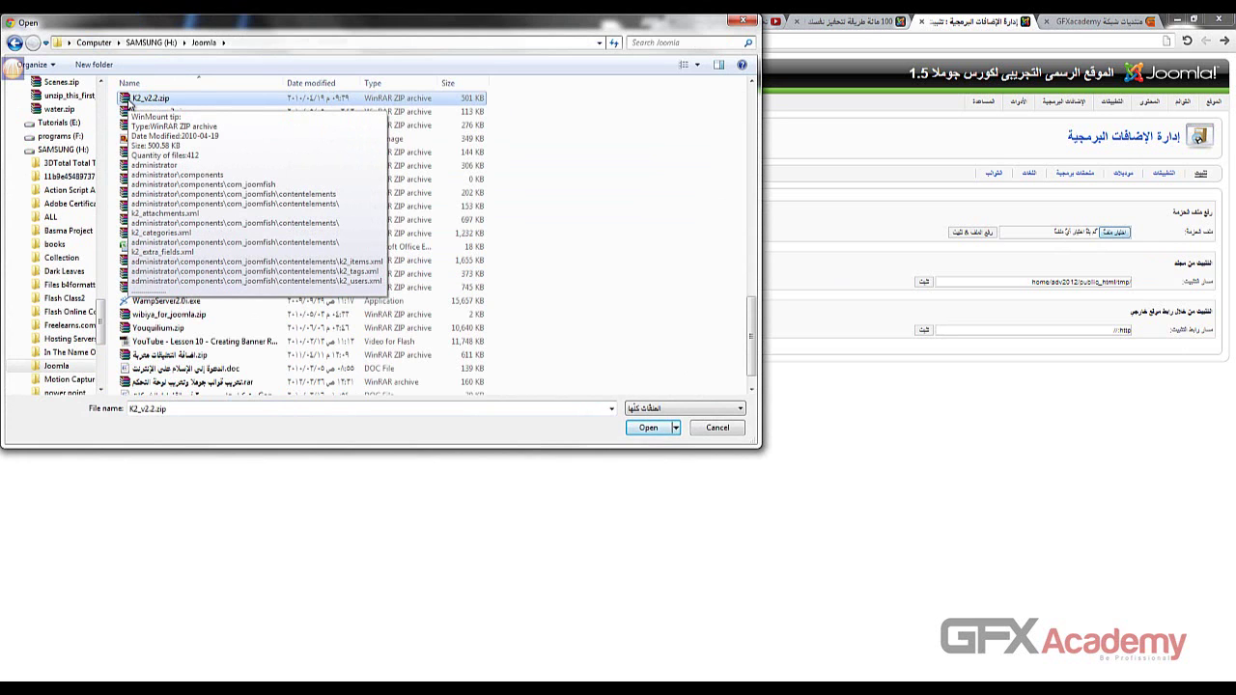
double_click(127, 99)
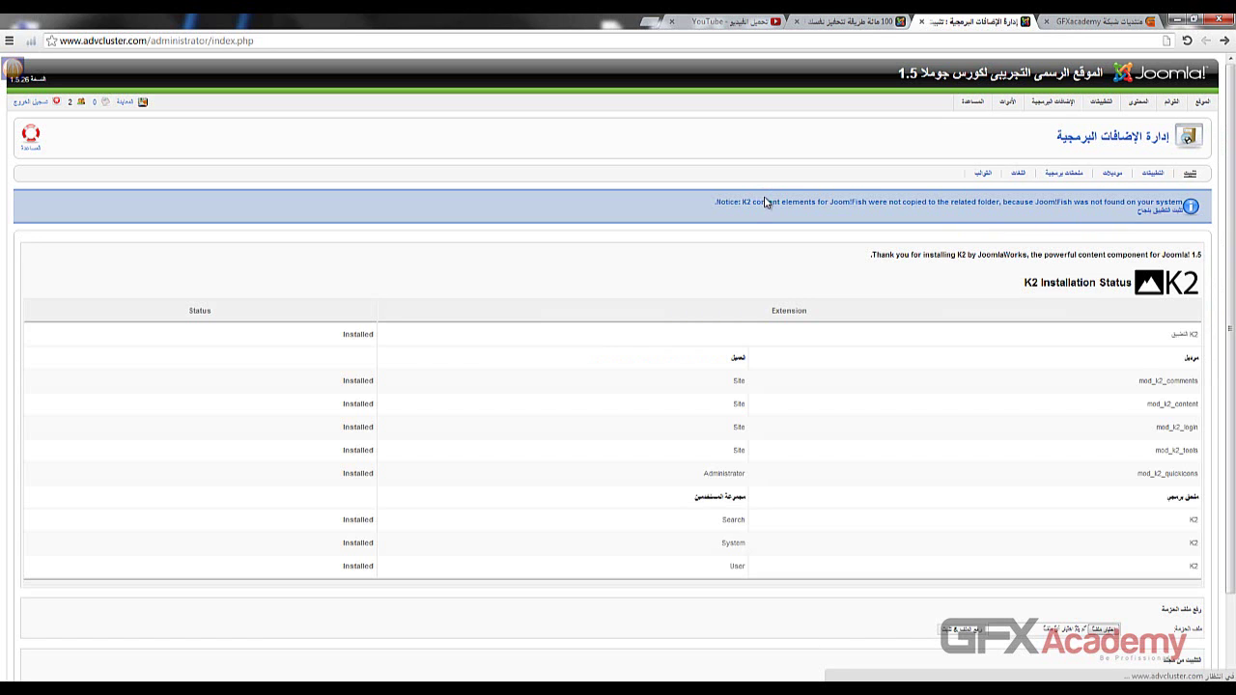
- Review the JoomFish notice after installation, then open Components > K2
left_click_drag(745, 205, 1166, 202)
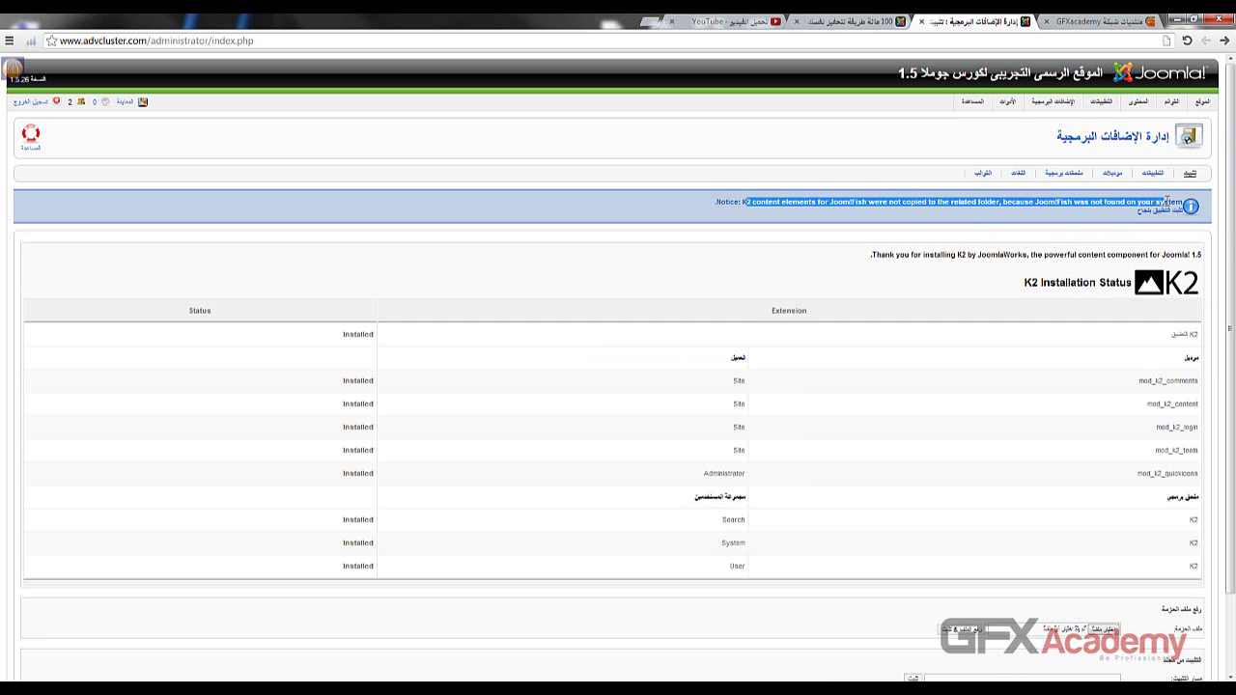
left_click(826, 264)
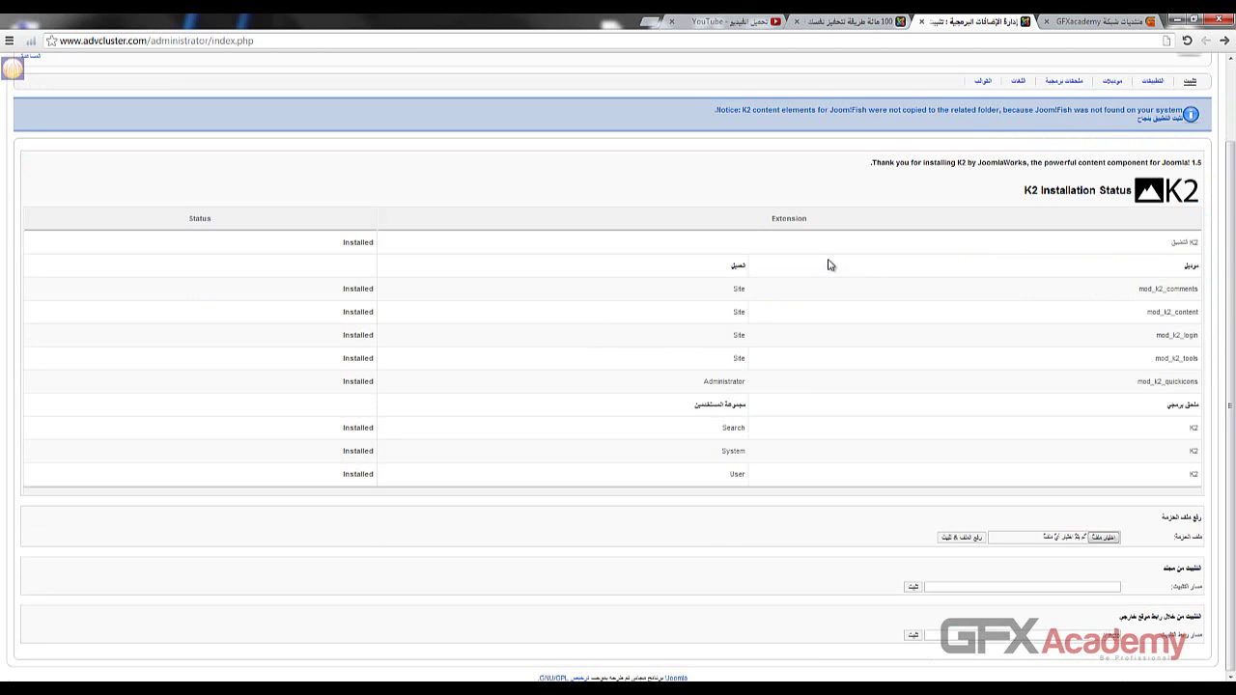
mouse_move(1104, 109)
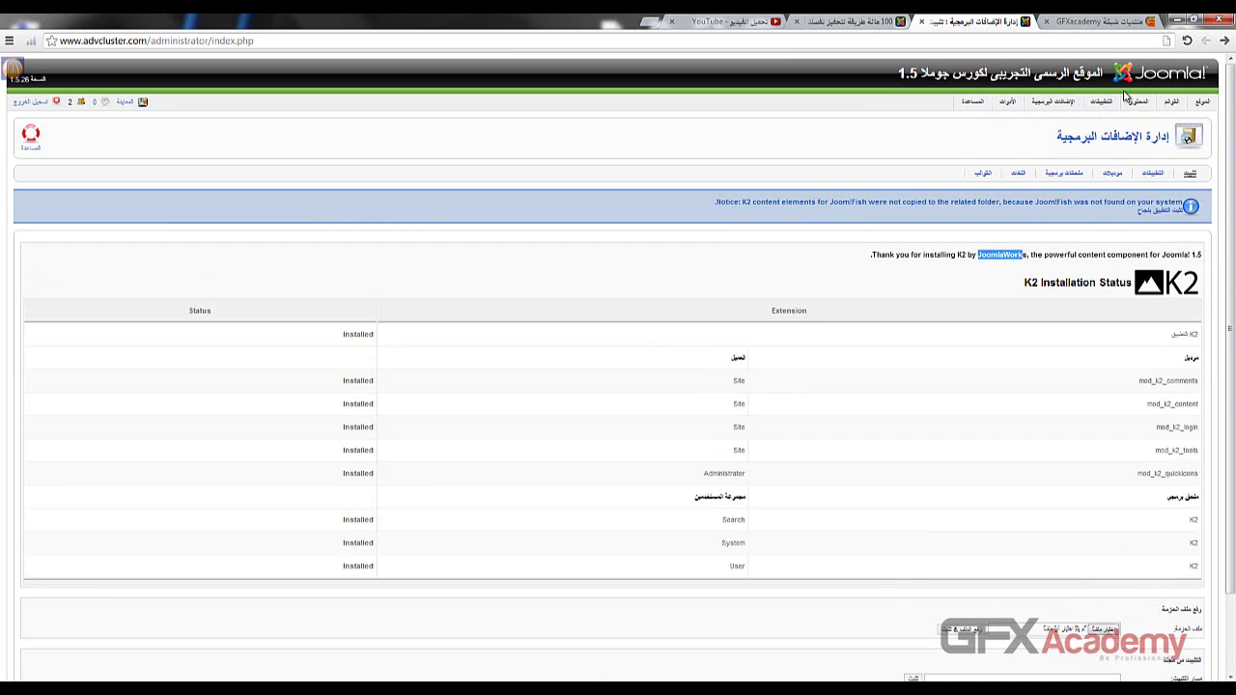
left_click(1084, 198)
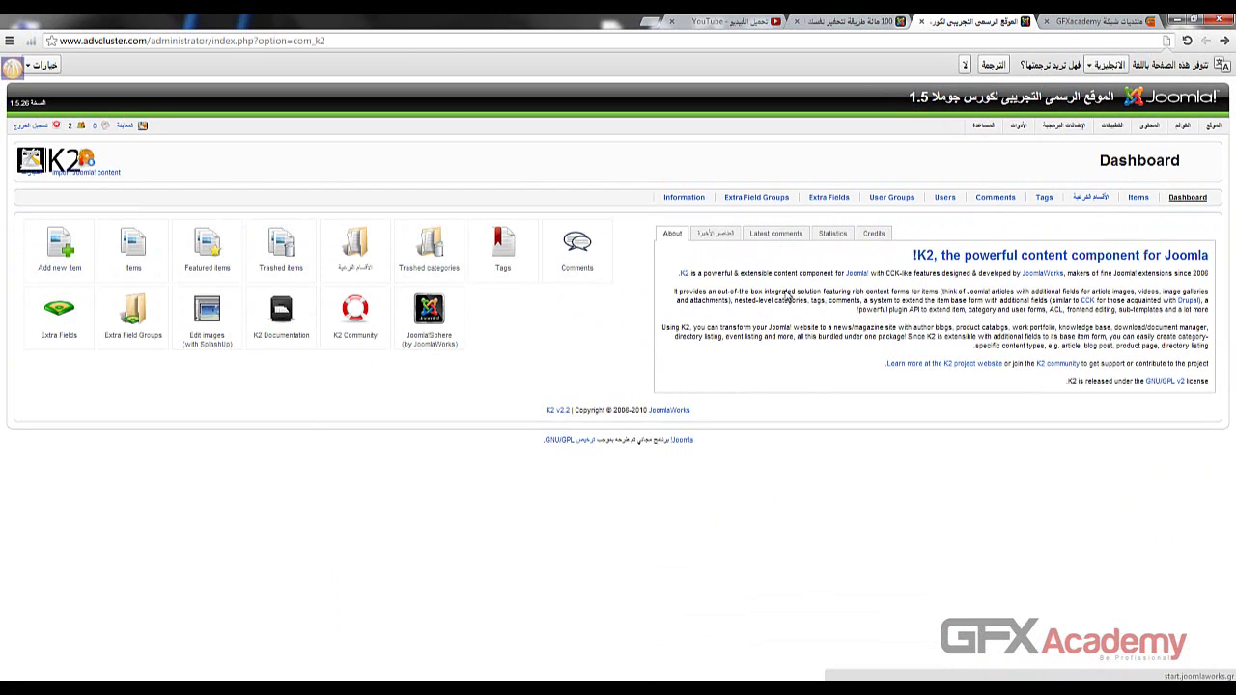
- Check the K2 comments list, then start a new category from the empty Categories list
left_click(986, 201)
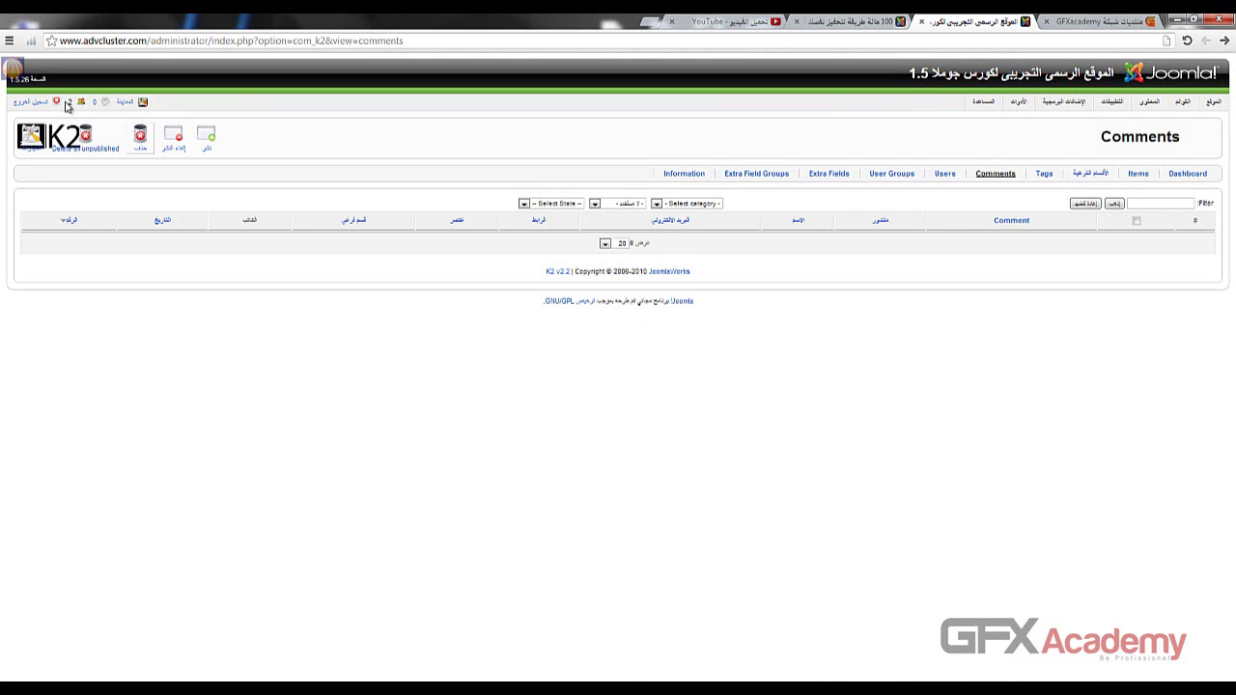
left_click(1223, 40)
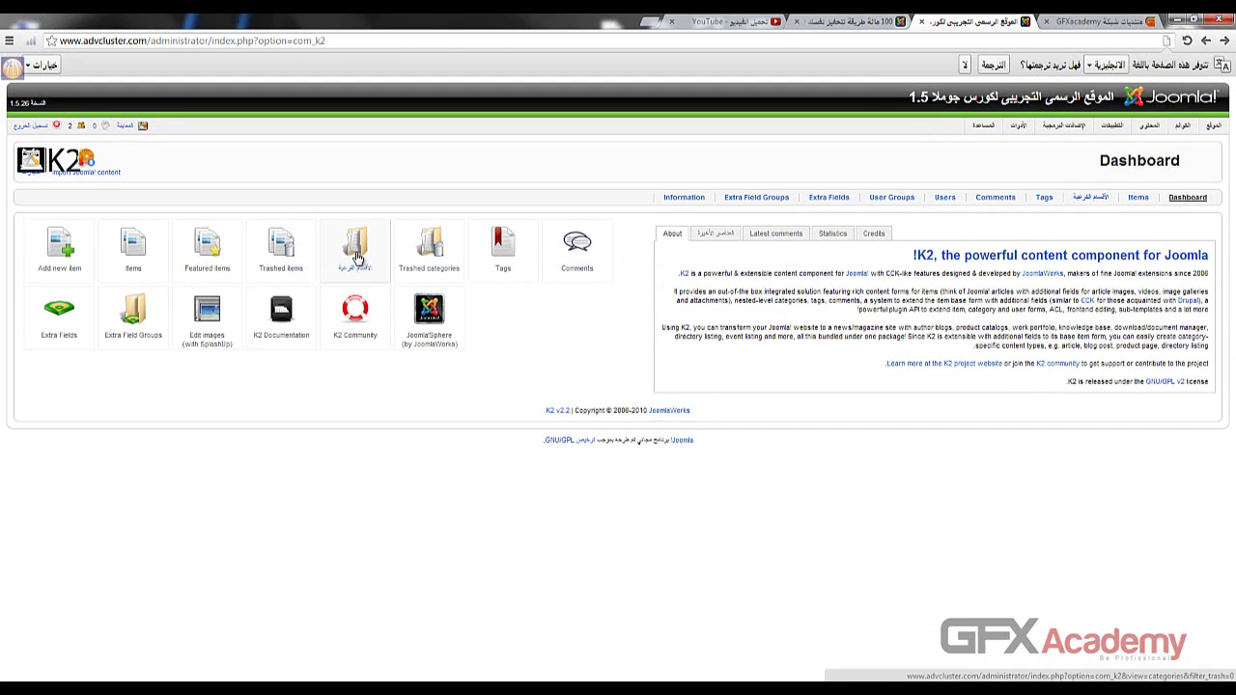
left_click(359, 251)
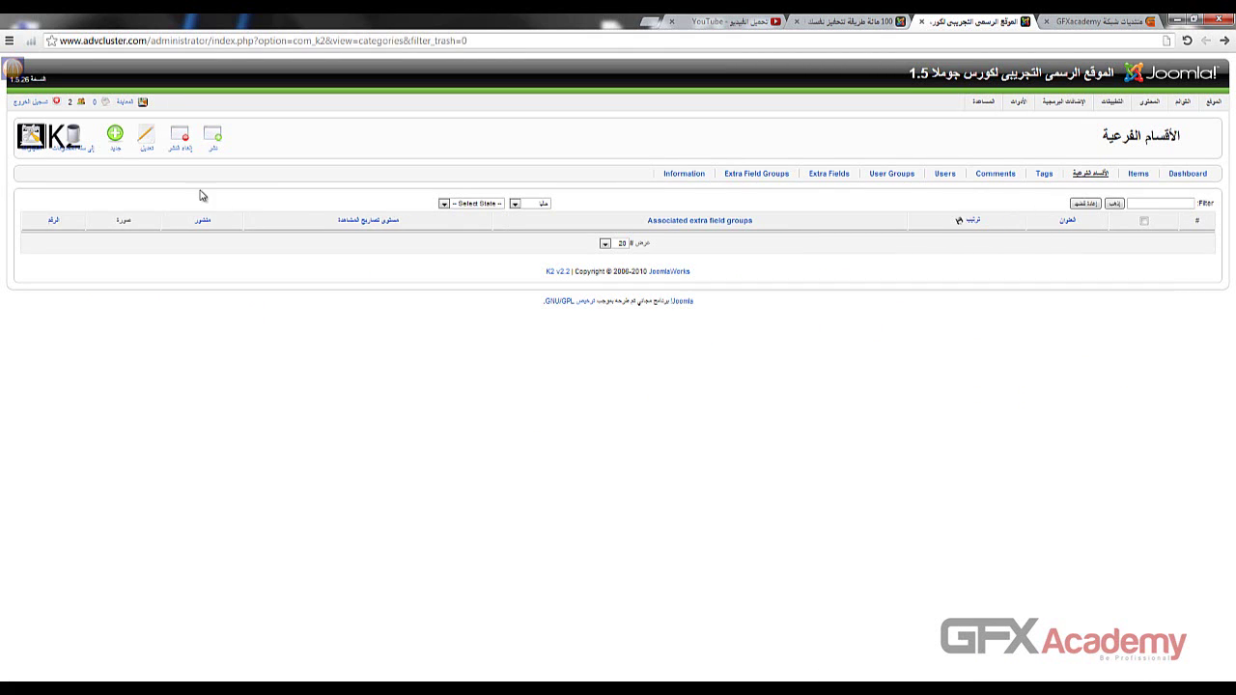
left_click(120, 150)
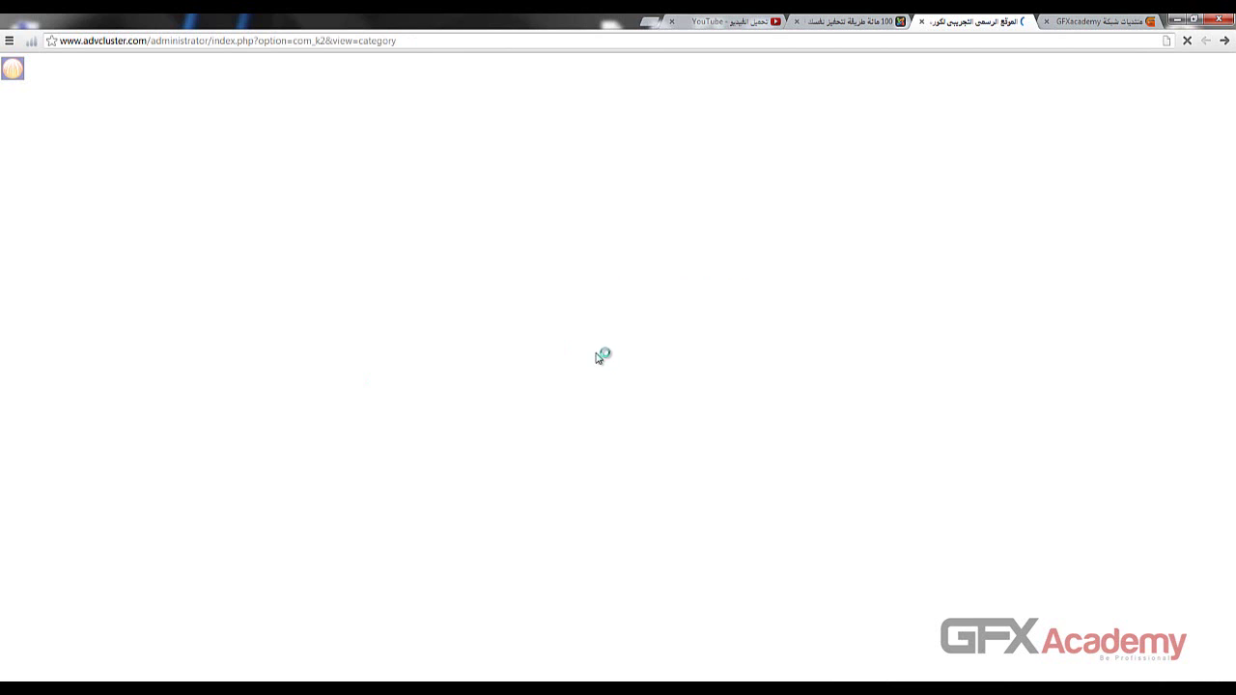
left_click(651, 26)
type("a")
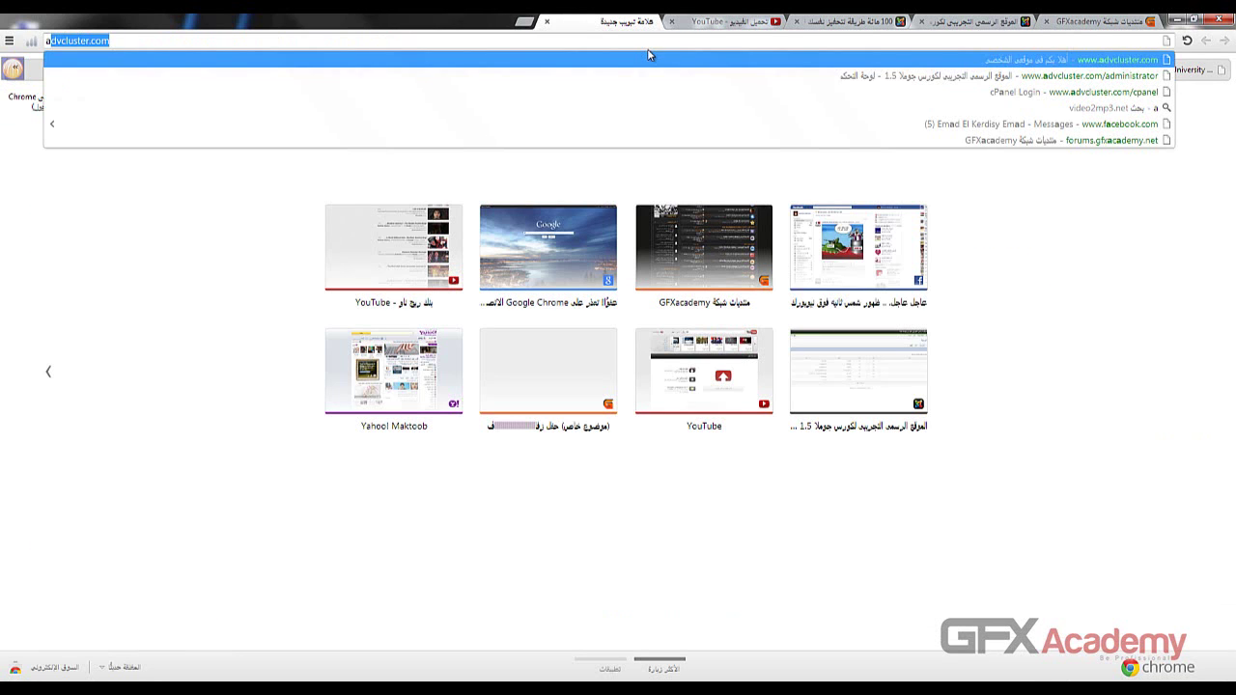
type("lwaseetv")
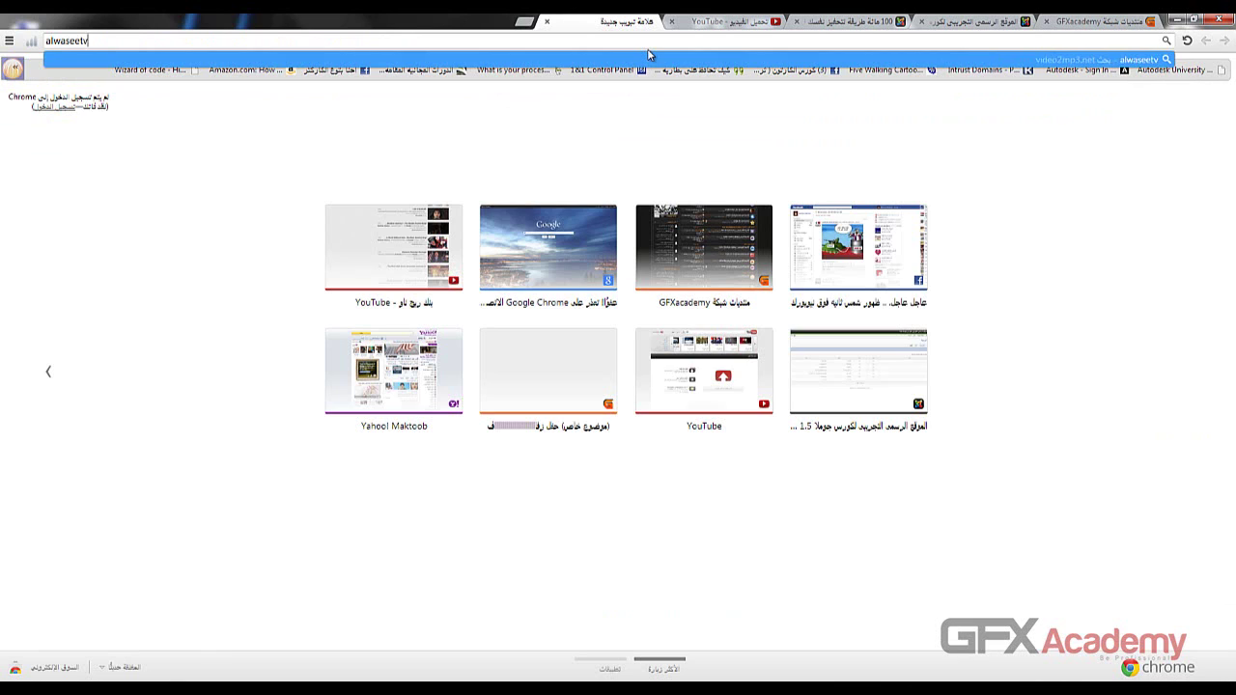
type("ideo")
key("ctrl+Return")
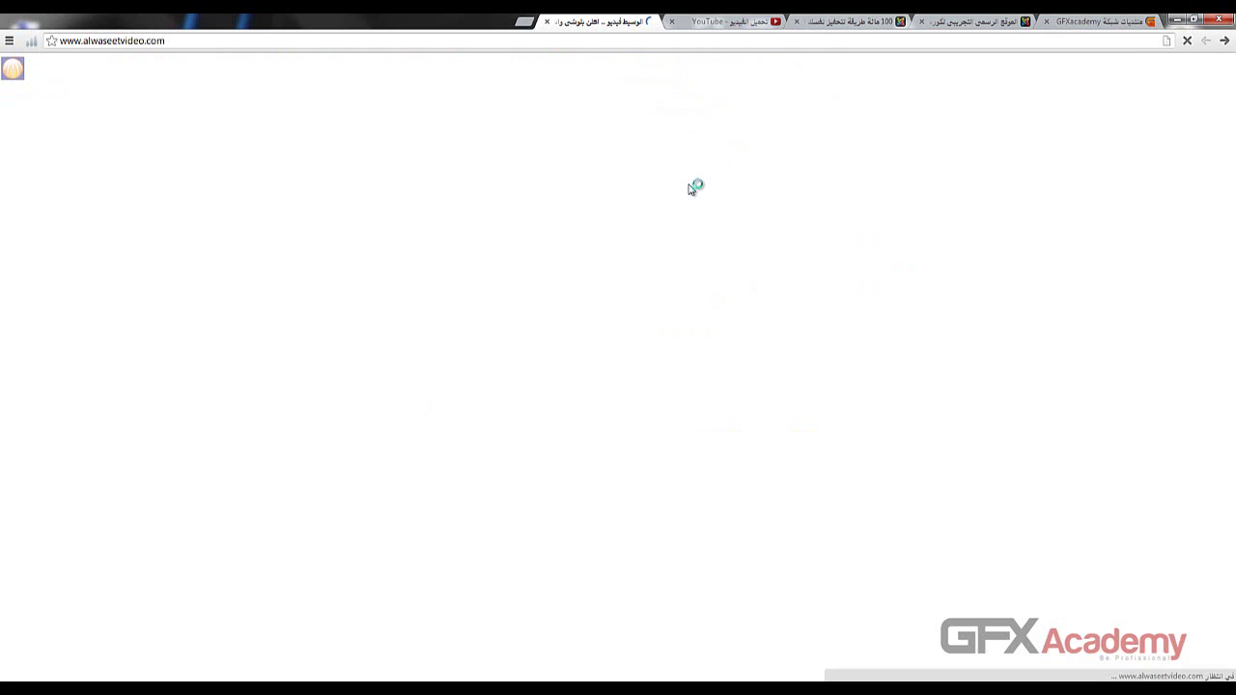
- Look at the children's CDs category, then open the dogs (كلاب) listing from the services menu
mouse_move(711, 234)
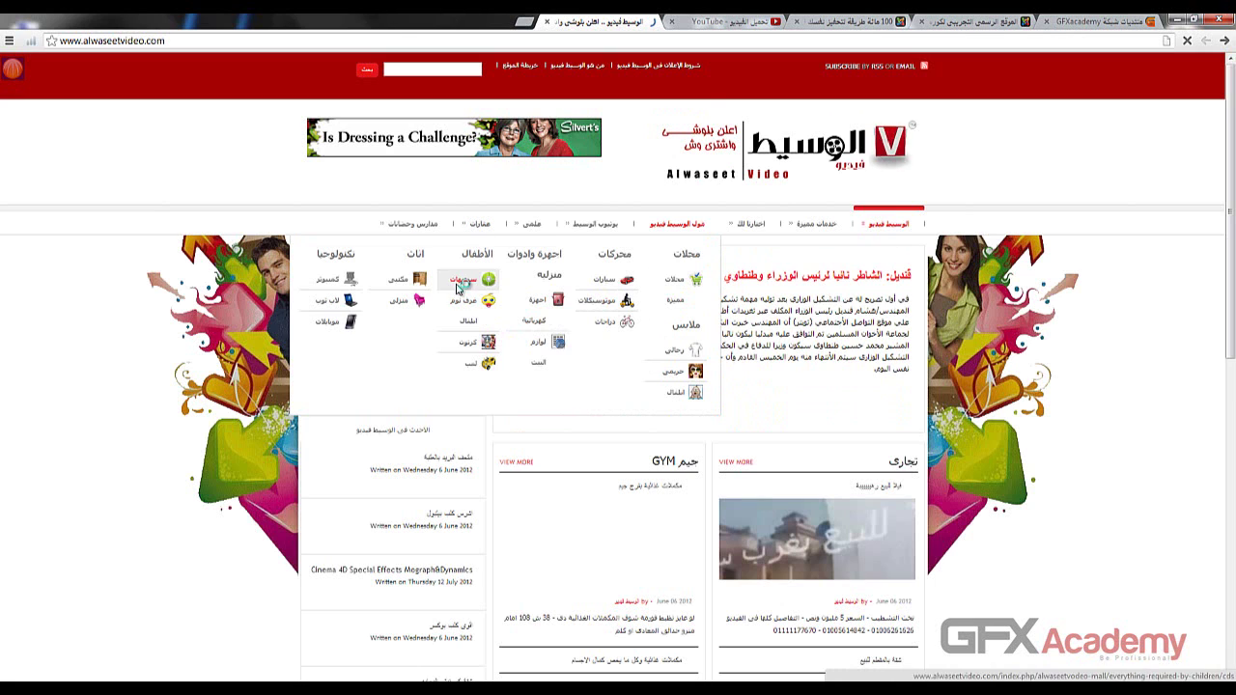
left_click(459, 288)
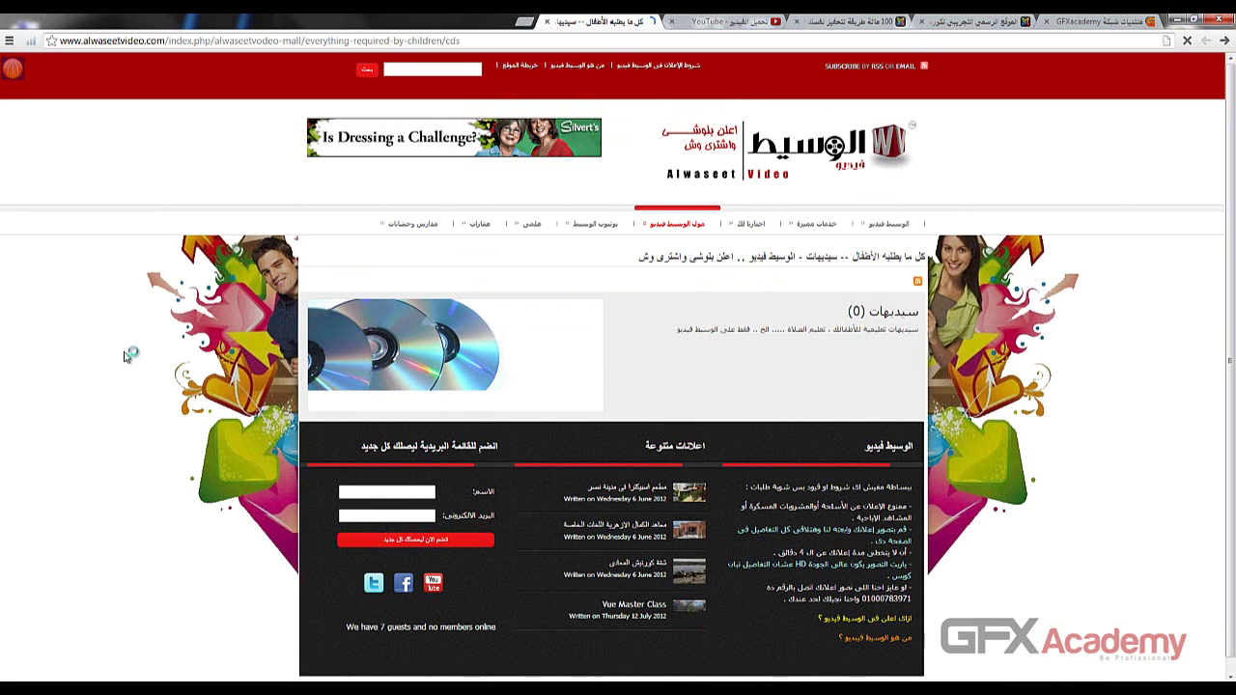
mouse_move(755, 231)
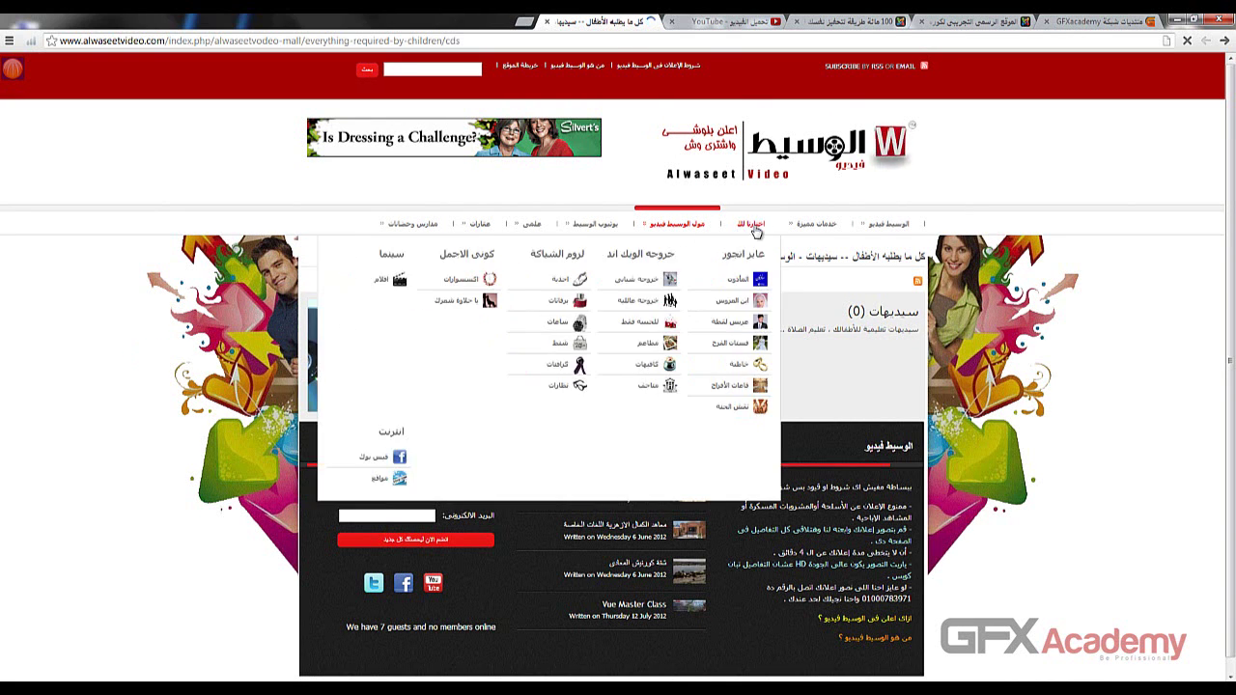
mouse_move(802, 228)
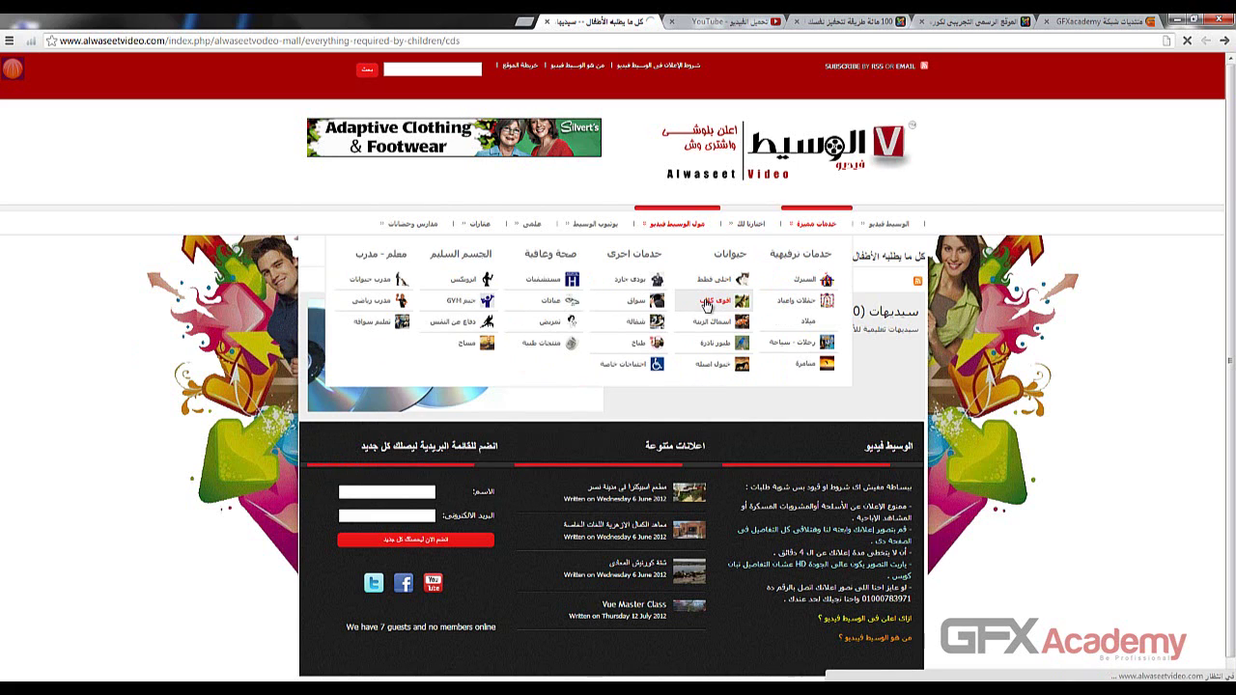
left_click(705, 305)
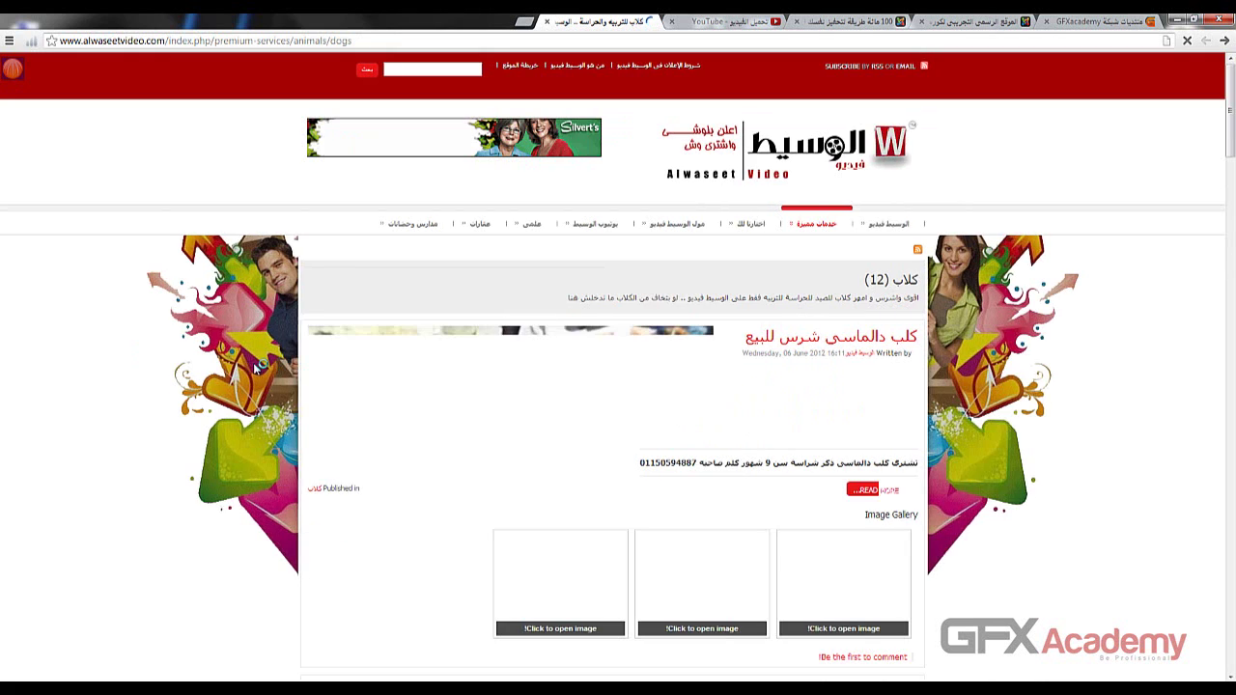
scroll(114, 346, "down", 1)
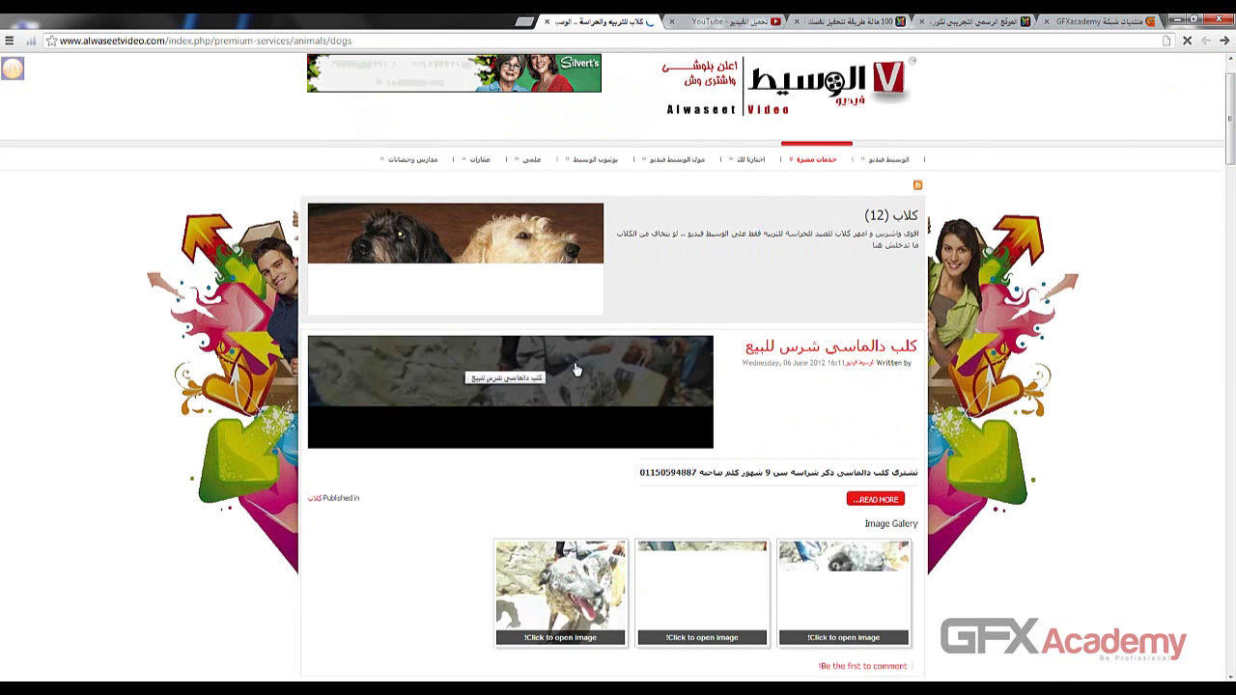
scroll(492, 372, "down", 1)
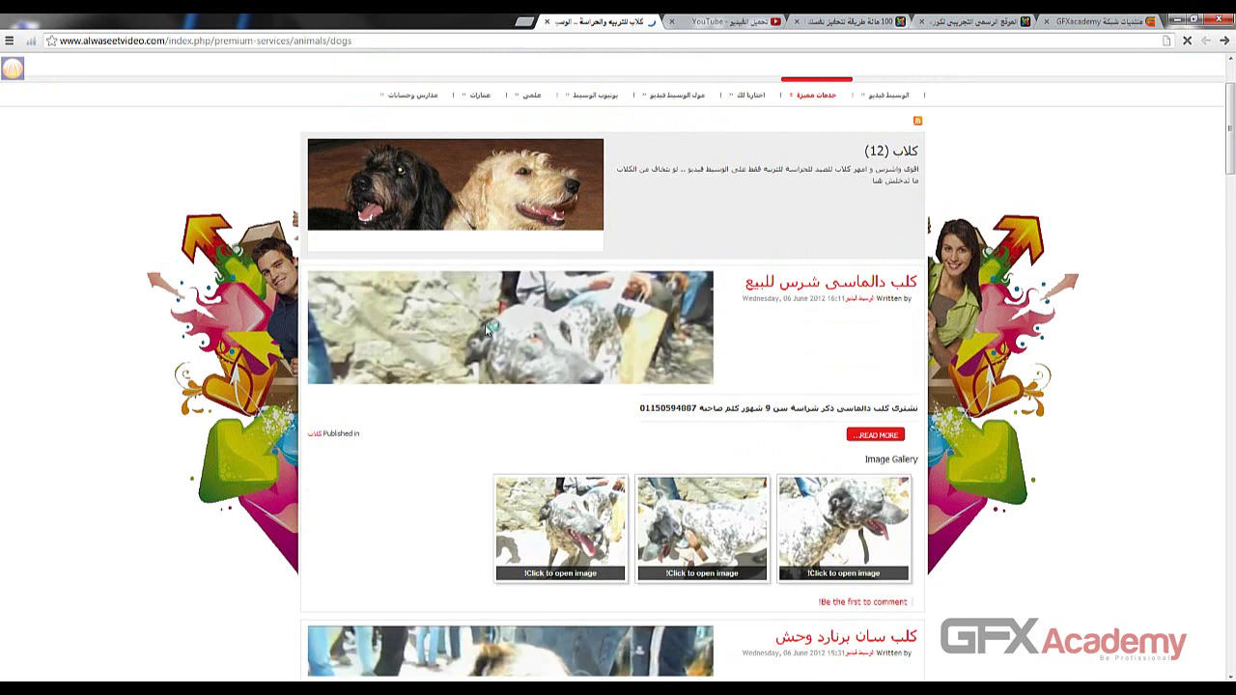
scroll(521, 447, "down", 1)
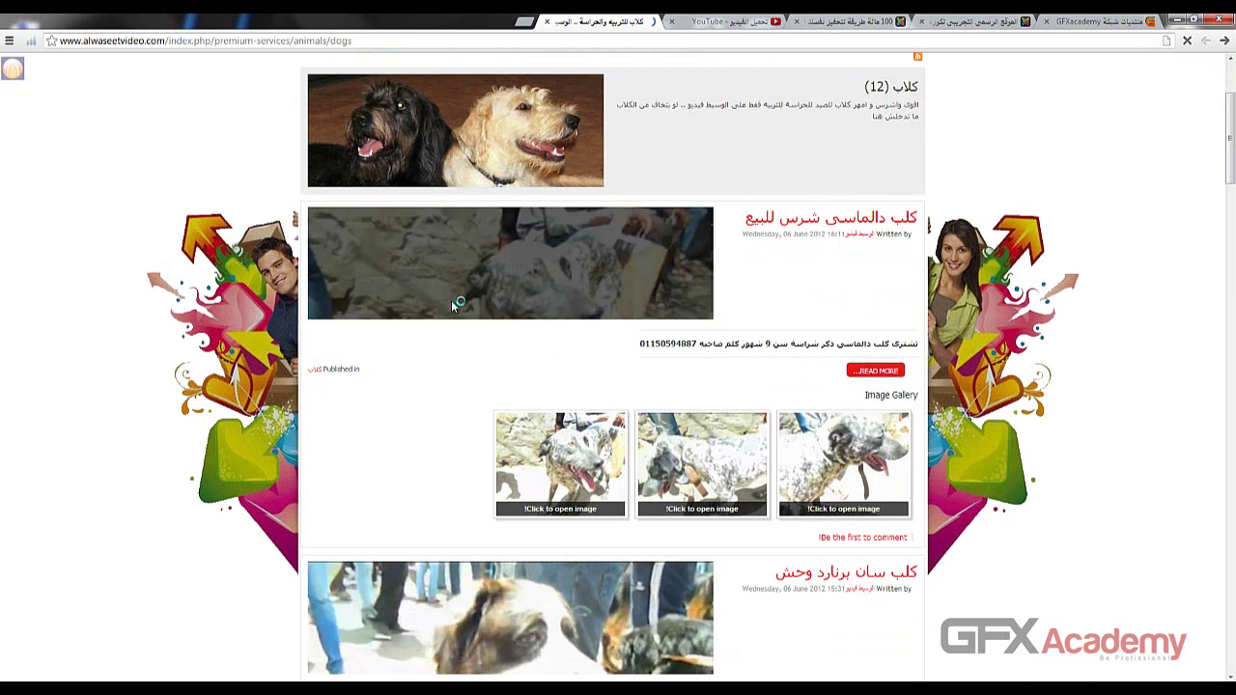
scroll(557, 314, "down", 3)
scroll(557, 382, "down", 3)
scroll(557, 383, "down", 2)
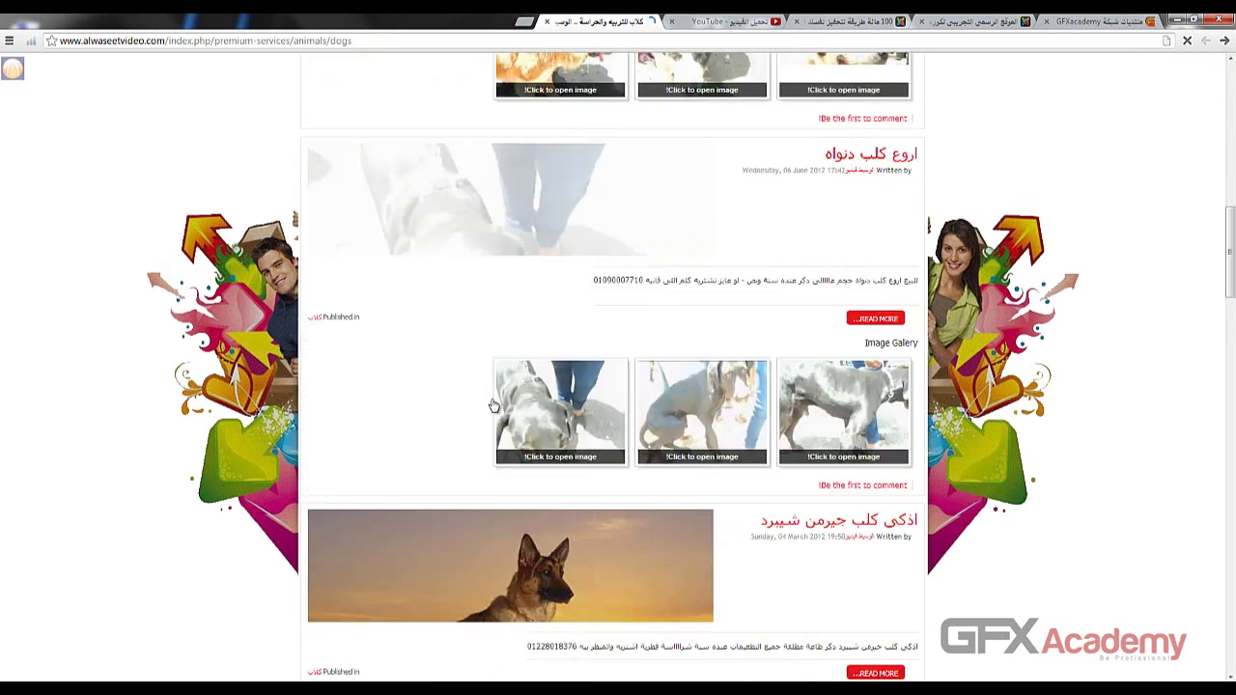
scroll(627, 357, "up", 10)
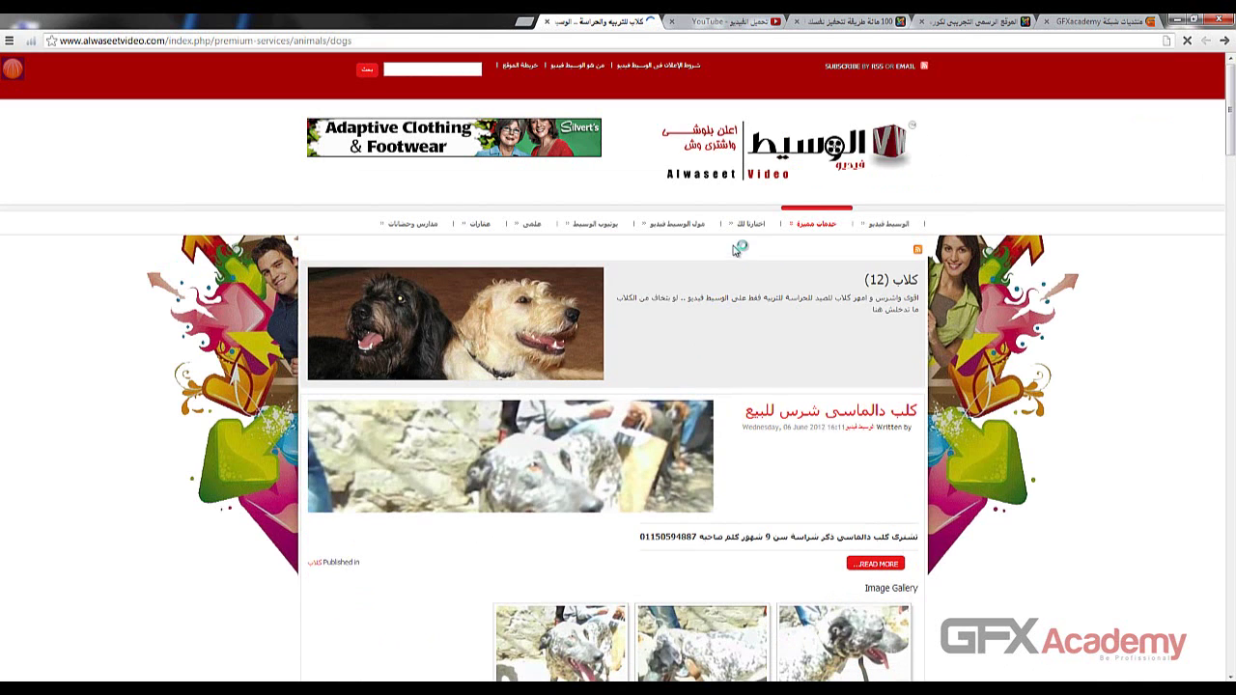
mouse_move(589, 226)
mouse_move(668, 230)
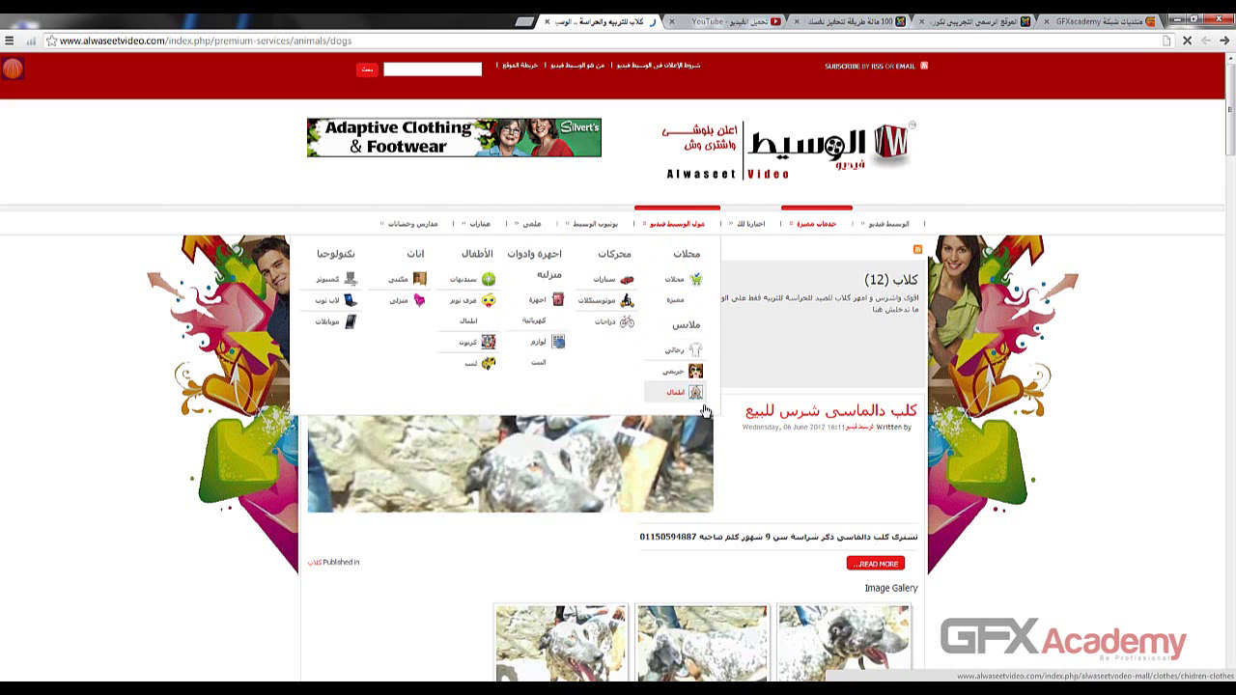
scroll(723, 381, "down", 5)
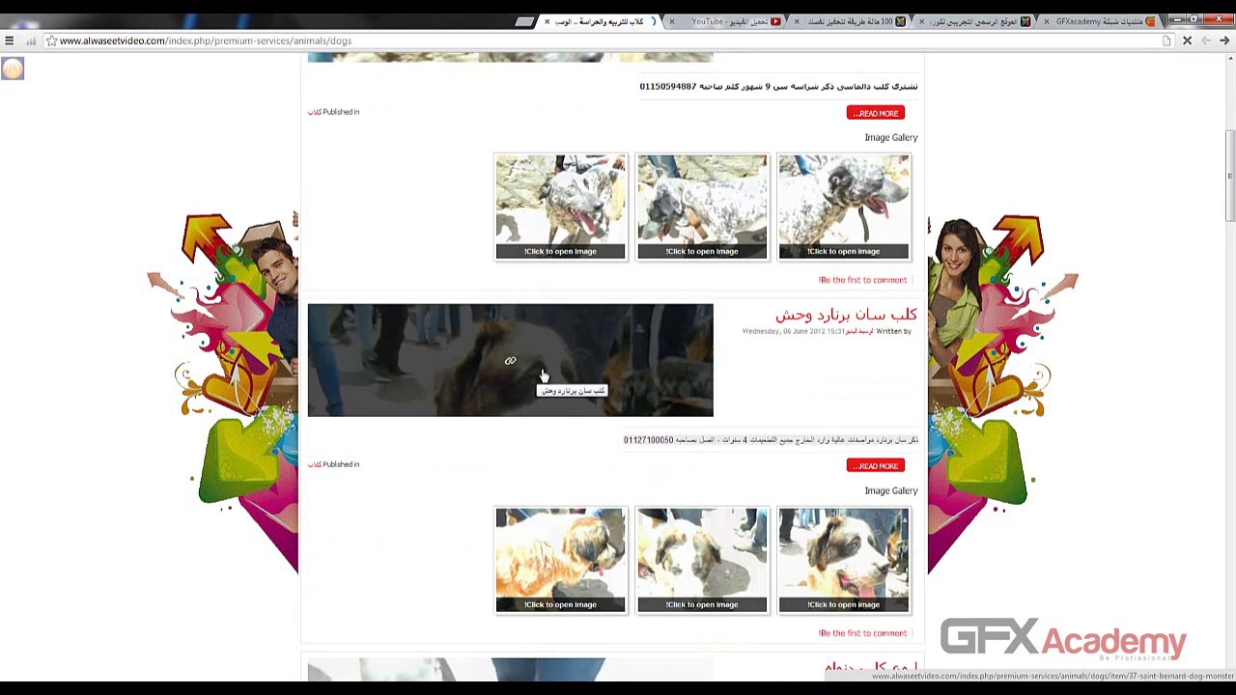
scroll(544, 381, "down", 5)
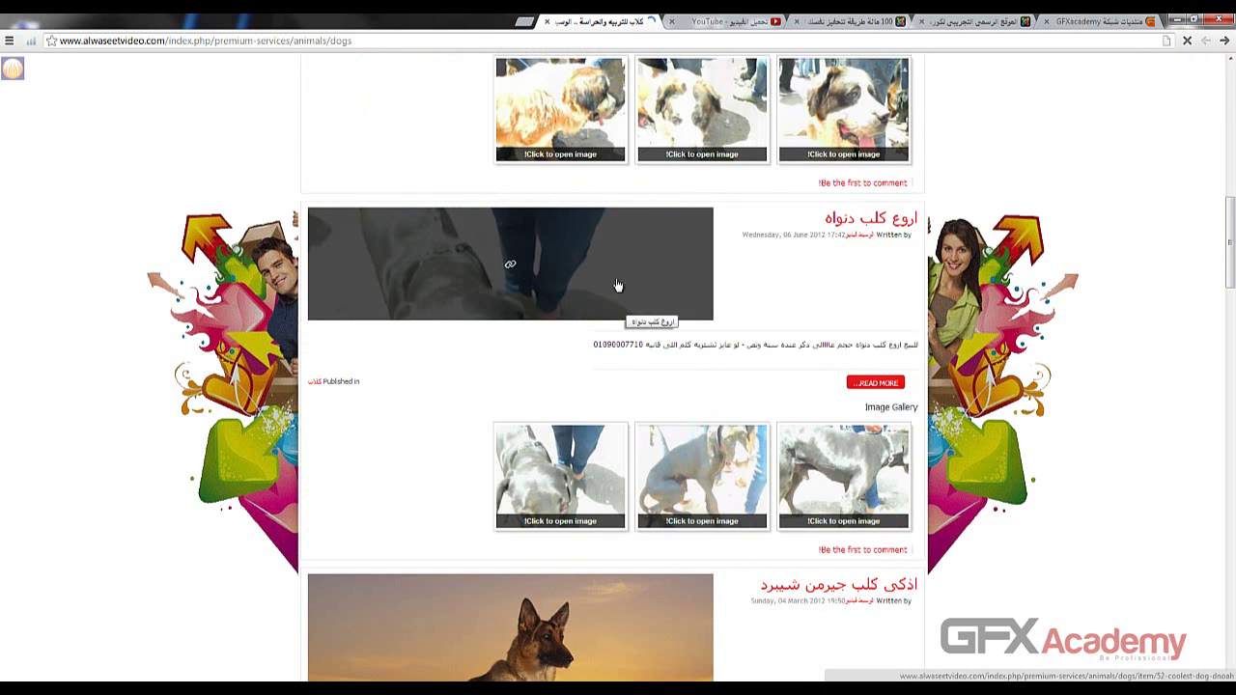
scroll(557, 267, "down", 1)
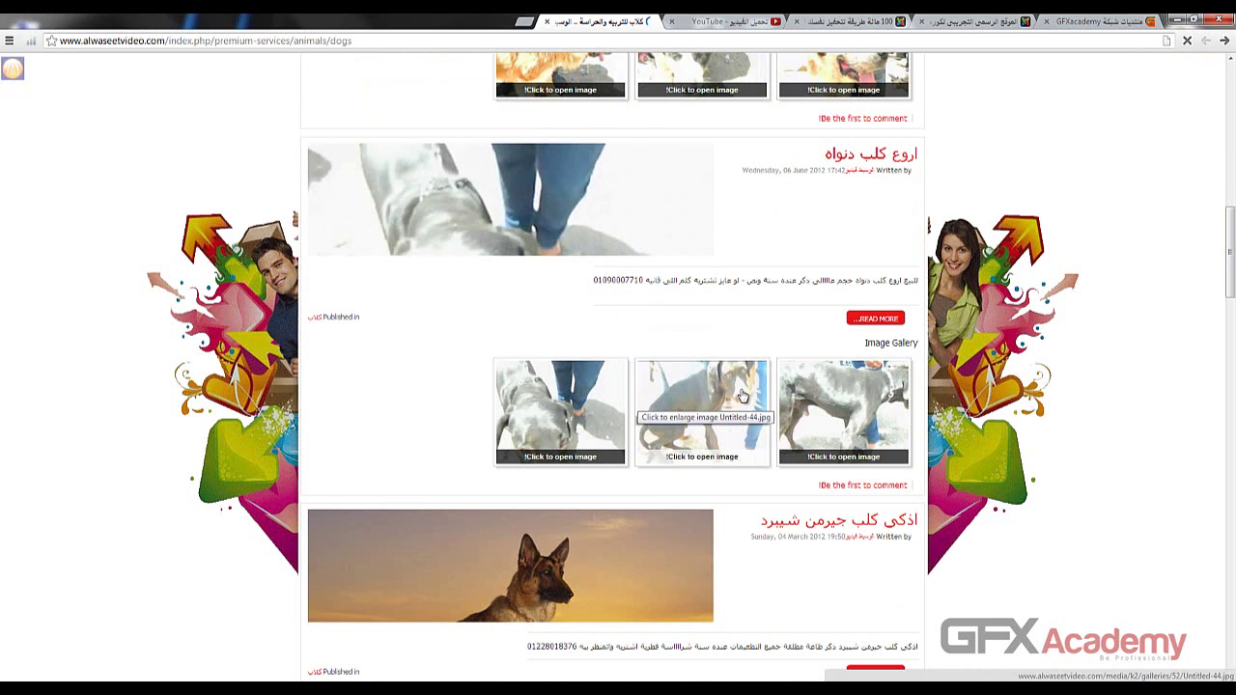
scroll(770, 197, "up", 6)
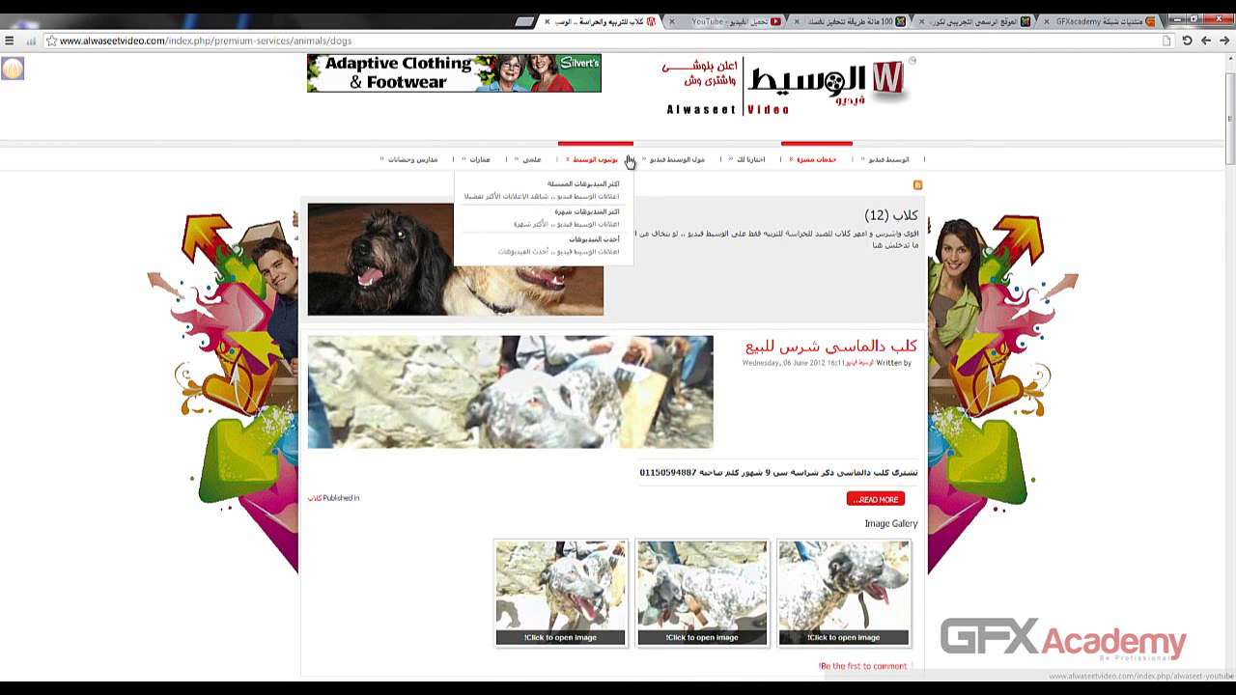
mouse_move(698, 162)
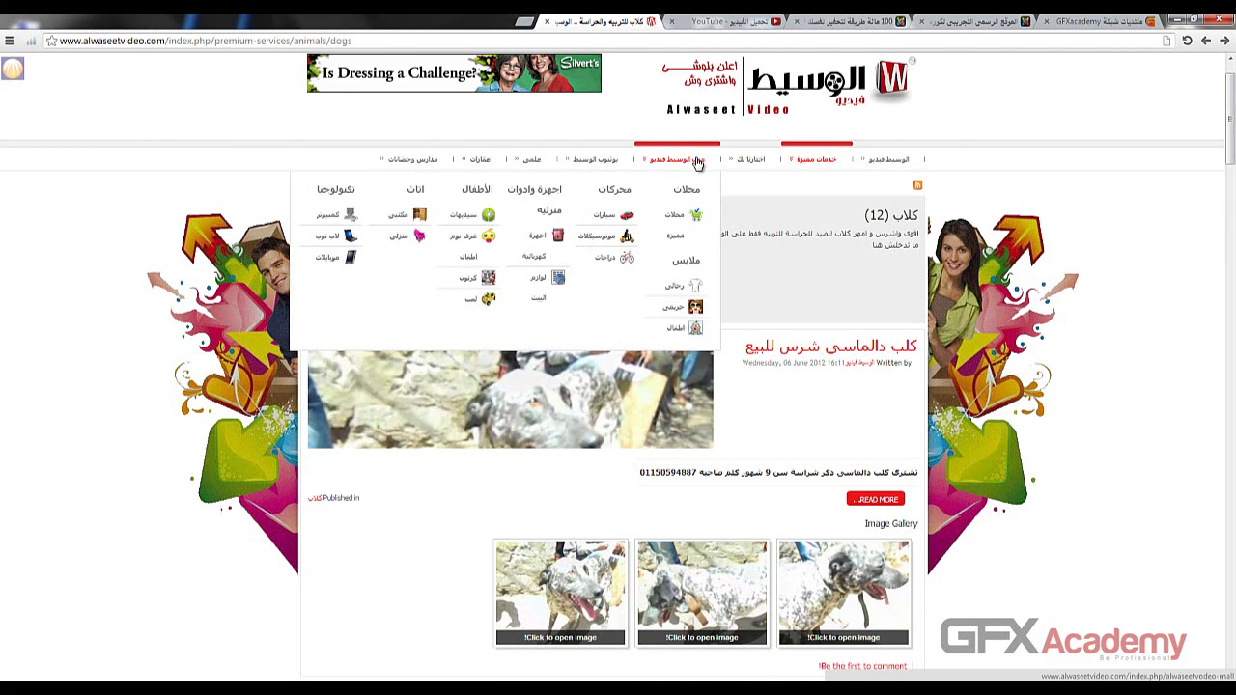
- Browse the women's clothing (حريمي) category, checking its ad count and description
left_click(666, 311)
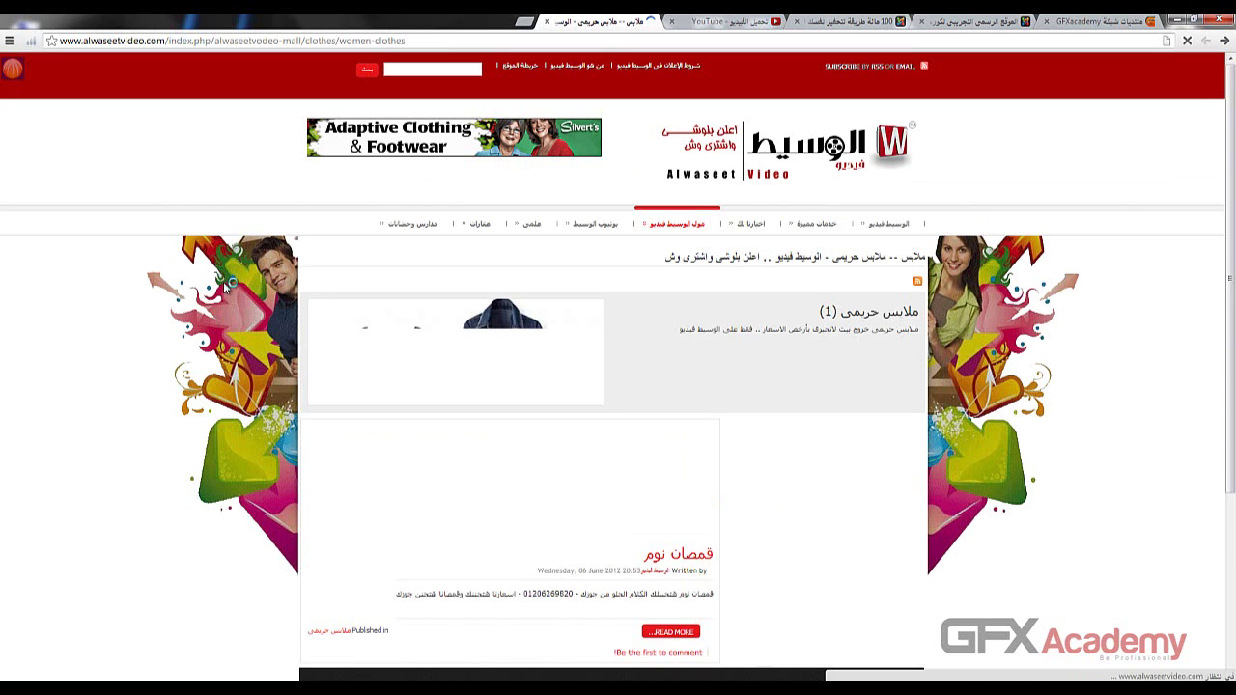
scroll(225, 287, "down", 1)
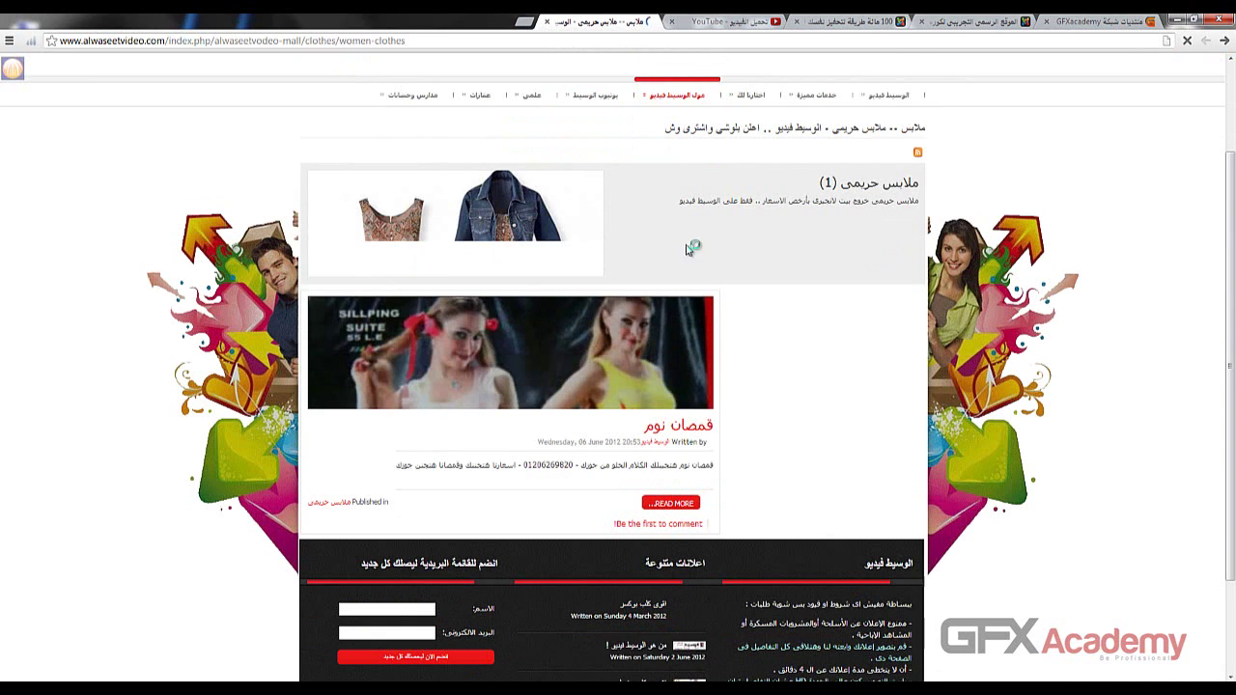
scroll(553, 256, "up", 1)
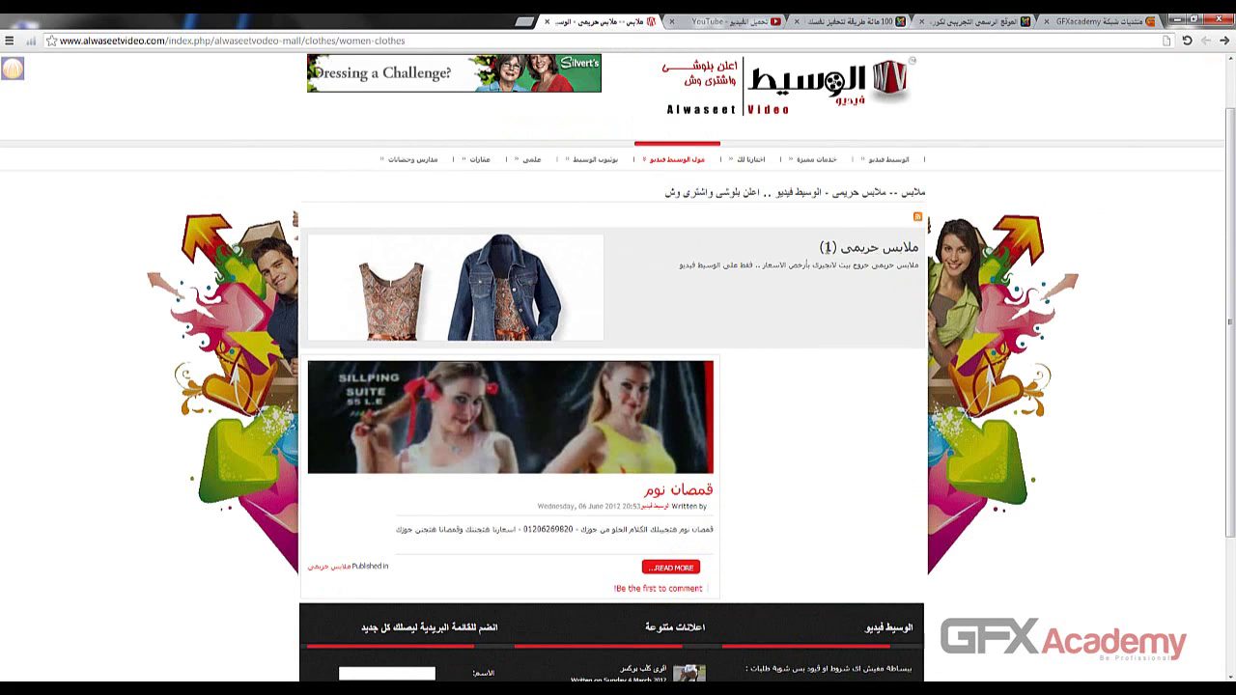
double_click(829, 247)
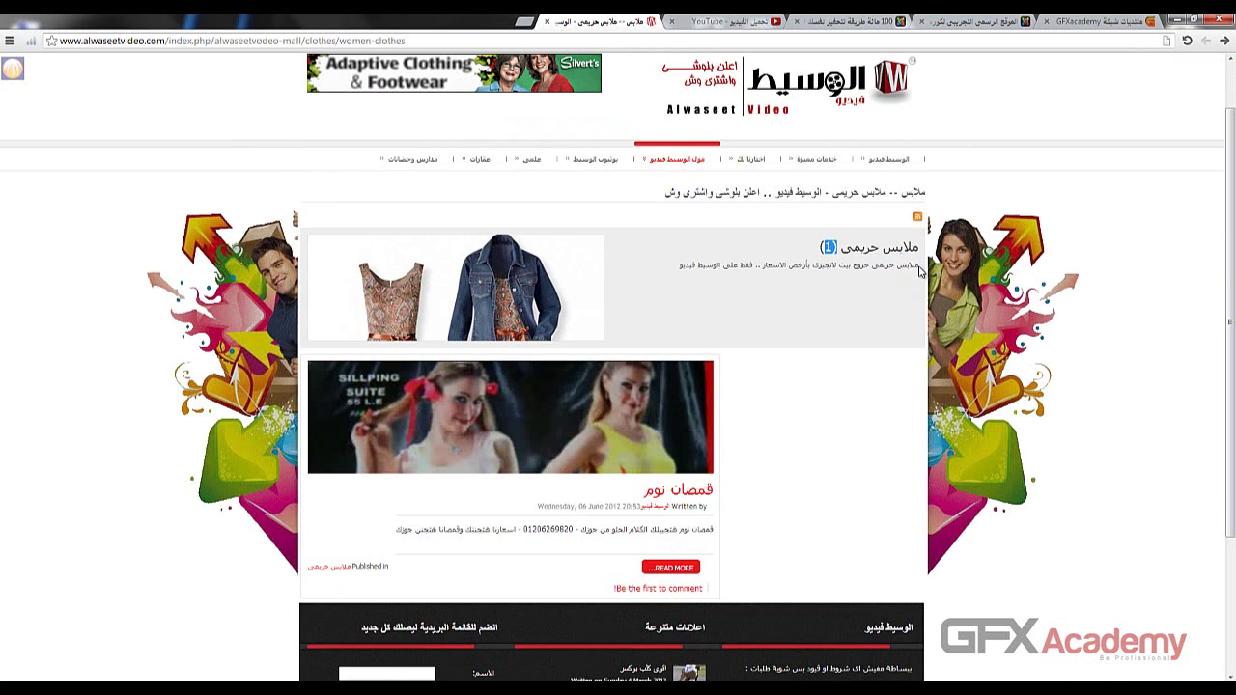
left_click_drag(920, 264, 619, 271)
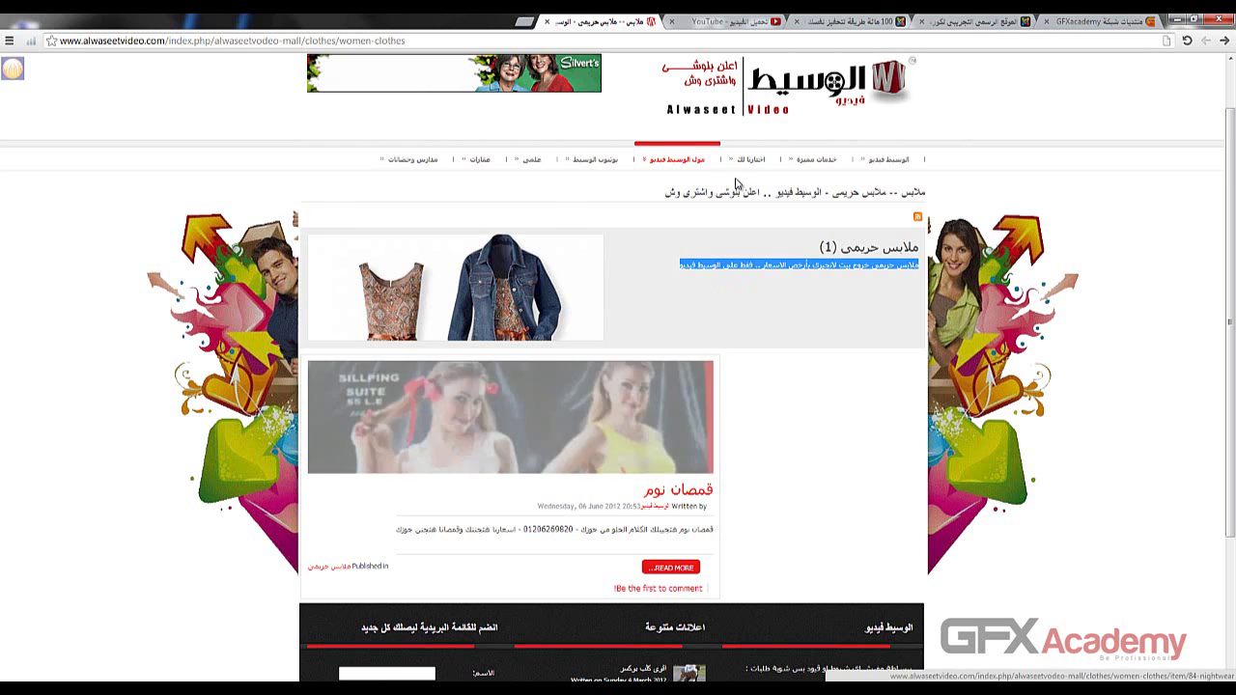
- Switch to men's clothing (رجالي) and open the full 'ملا بس قطن 100%' ad
mouse_move(666, 160)
left_click(674, 286)
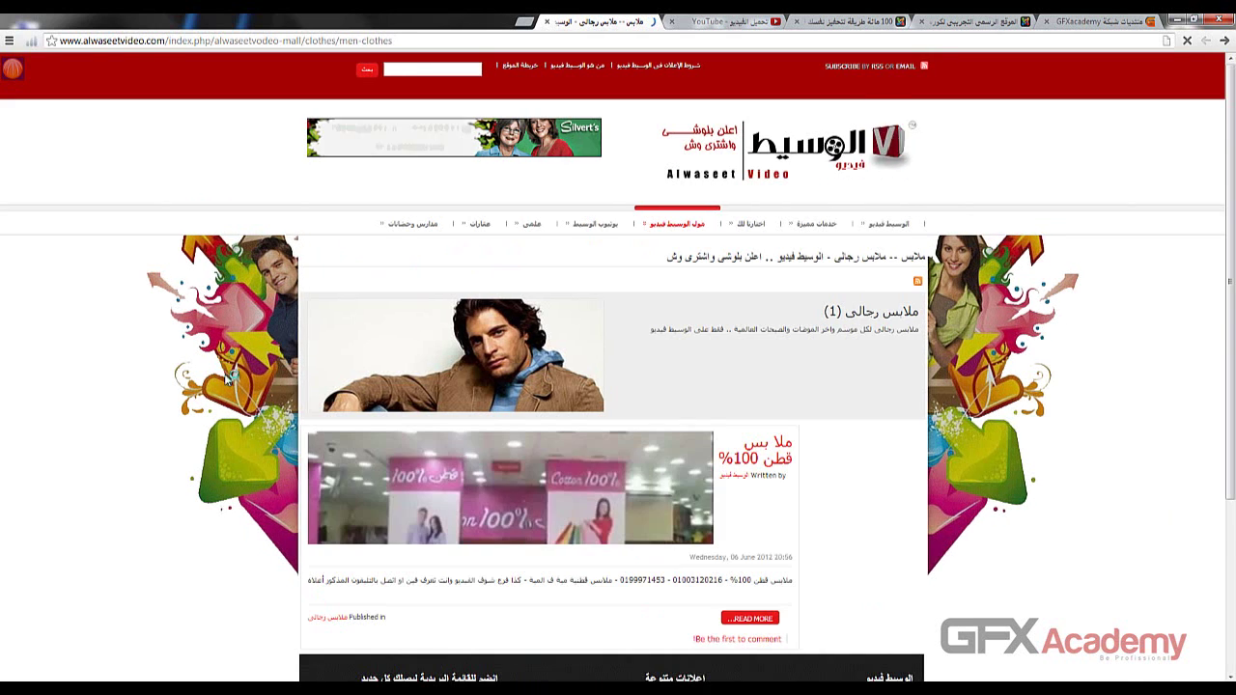
scroll(591, 425, "down", 1)
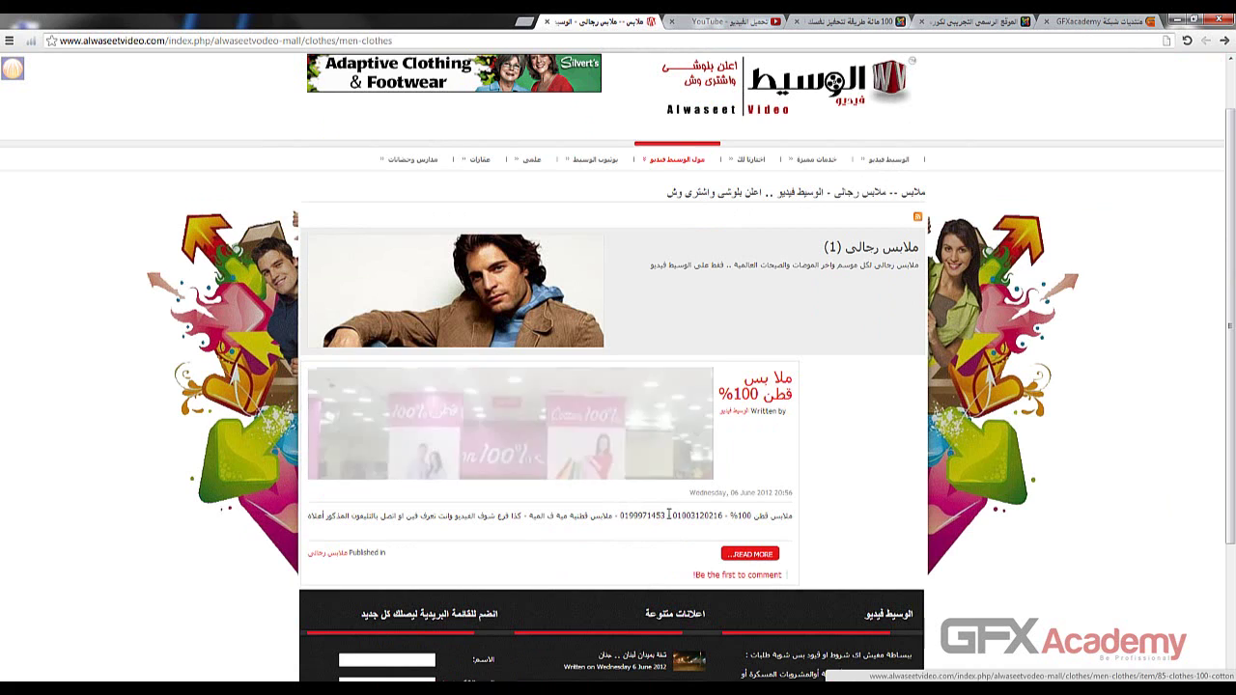
left_click_drag(728, 516, 505, 517)
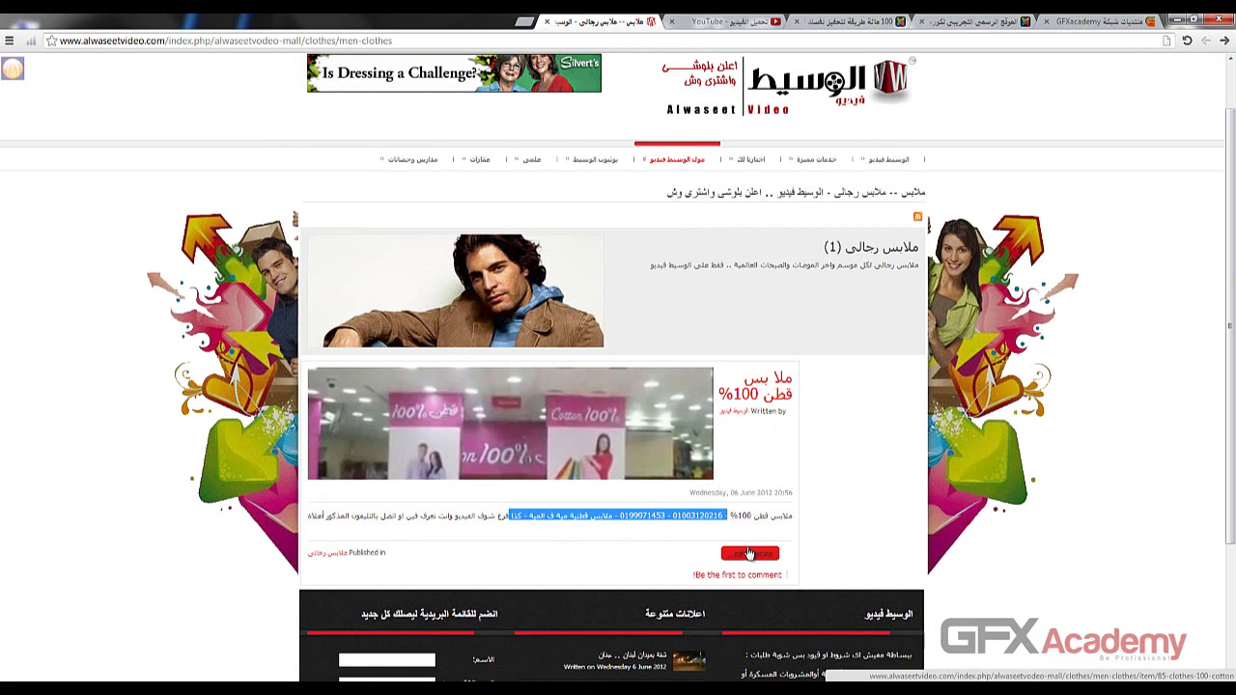
left_click(749, 556)
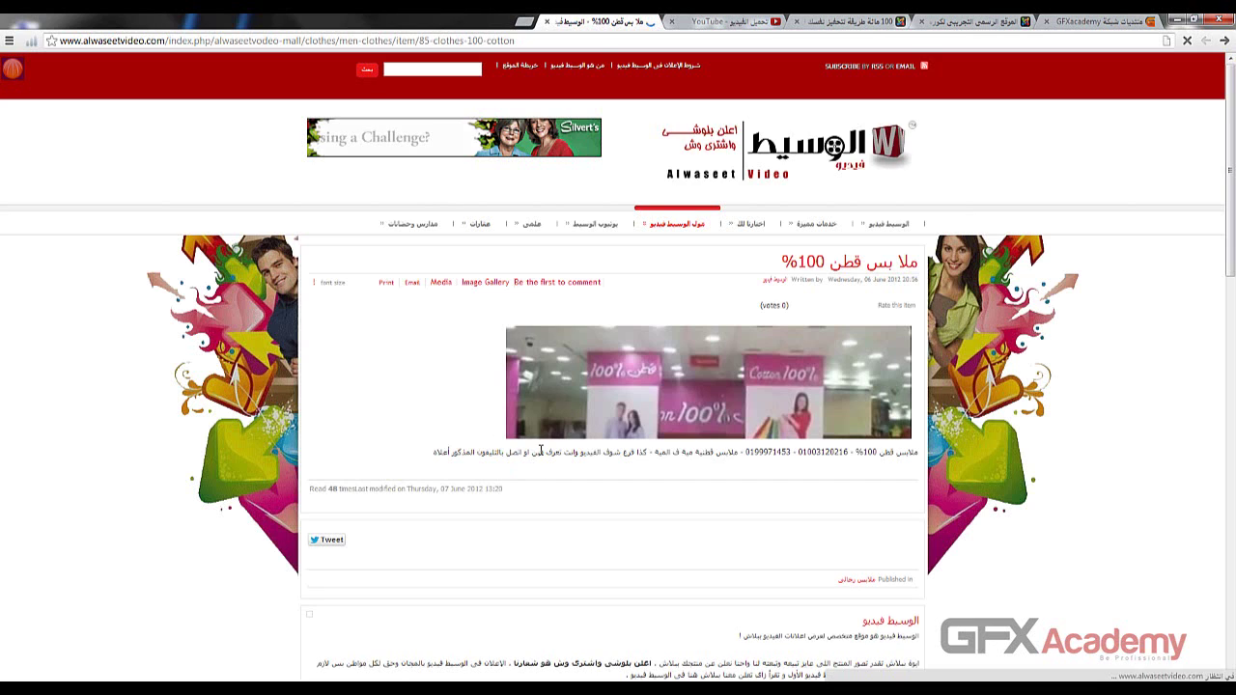
scroll(1075, 411, "down", 2)
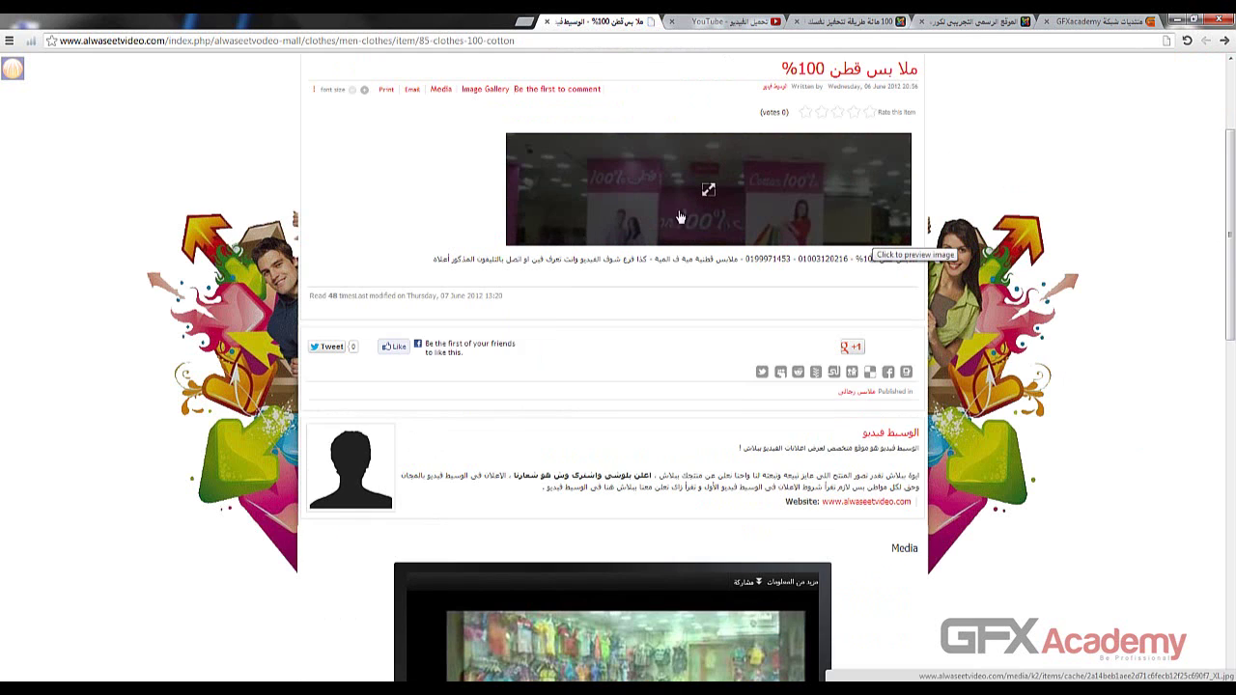
left_click(708, 191)
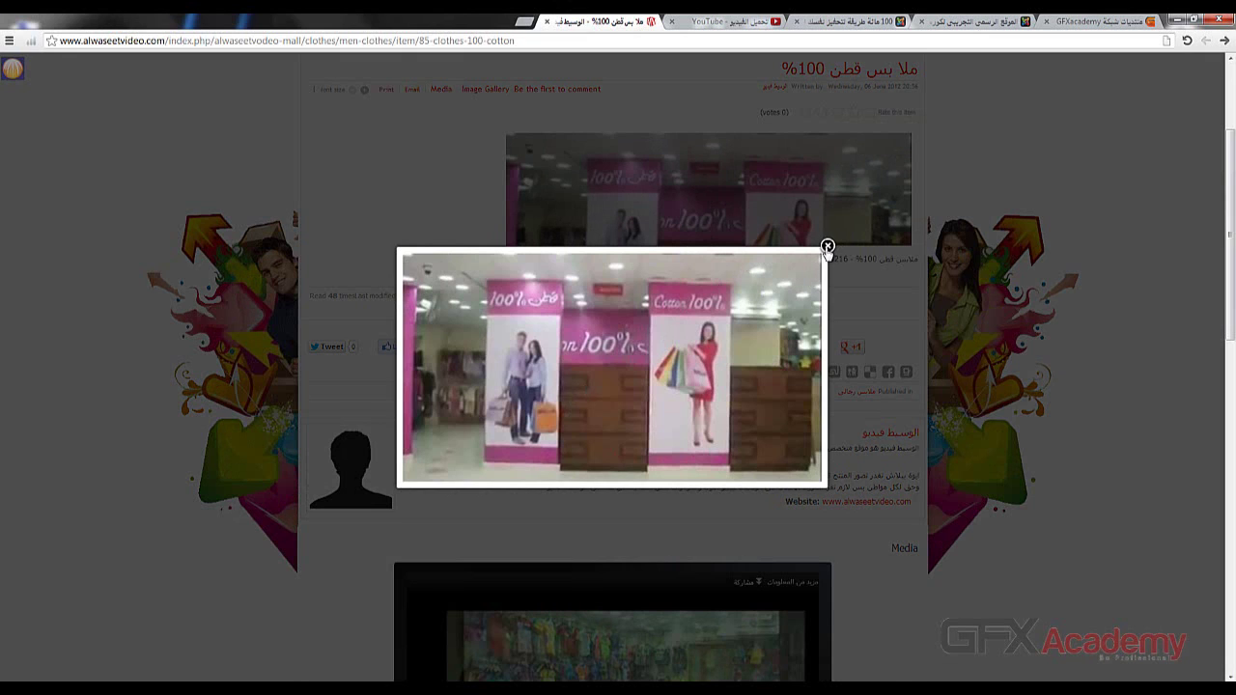
left_click(827, 248)
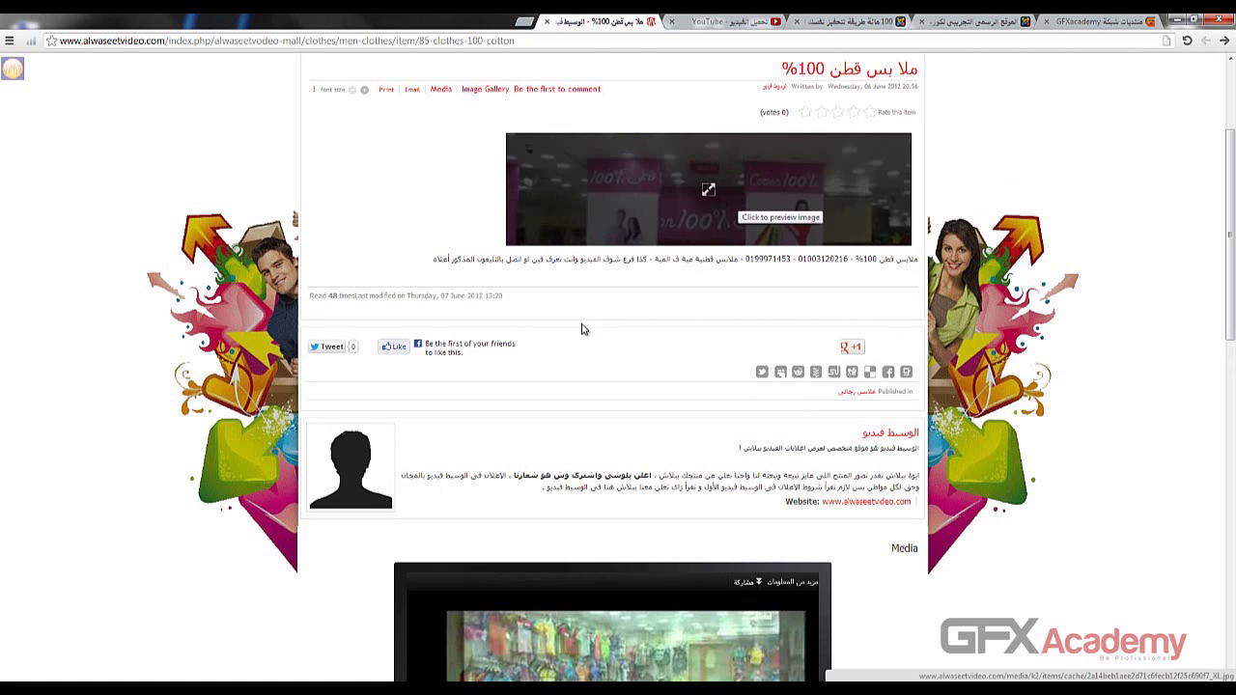
scroll(623, 265, "down", 1)
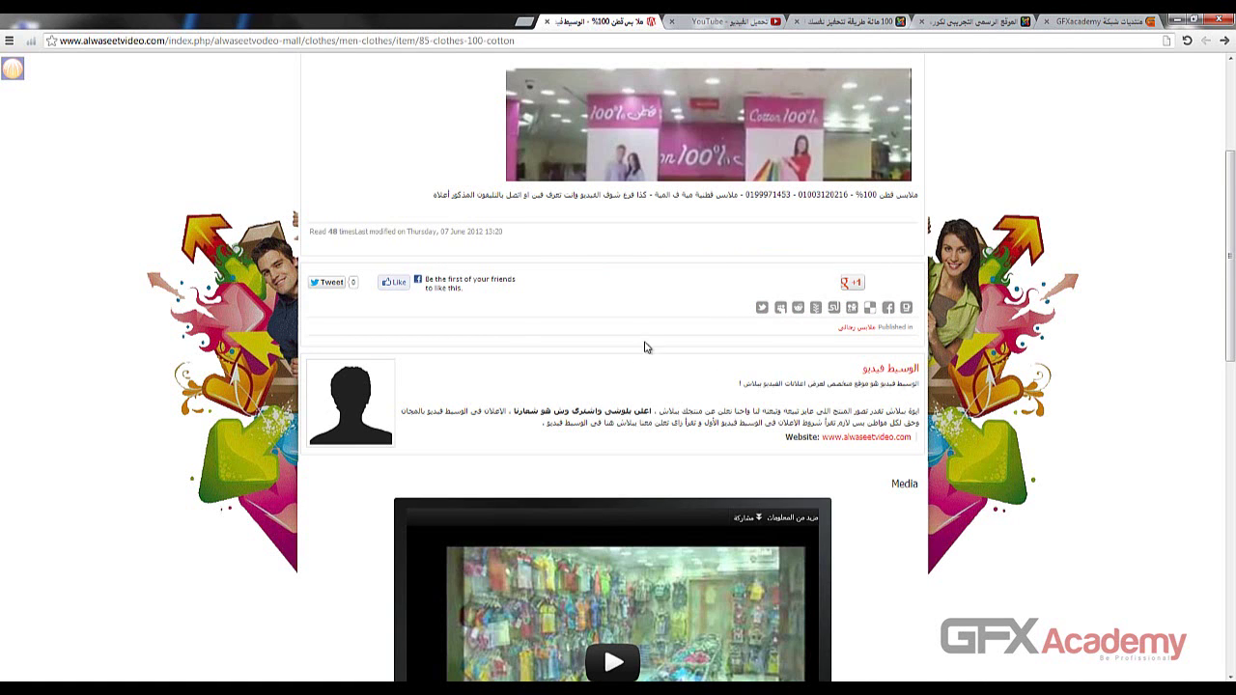
- Scroll down to the Leave a comment form, check its fields, and start the message in the Message box
scroll(643, 347, "down", 1)
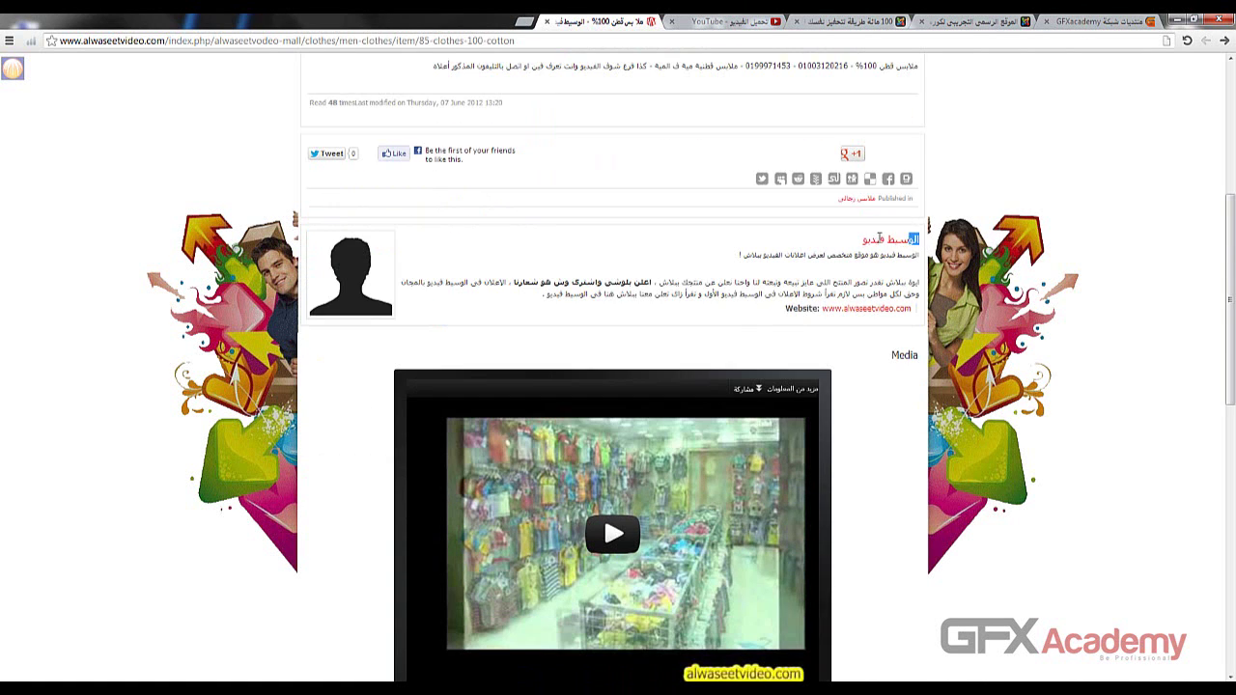
scroll(866, 281, "down", 2)
scroll(965, 331, "down", 2)
scroll(965, 331, "down", 1)
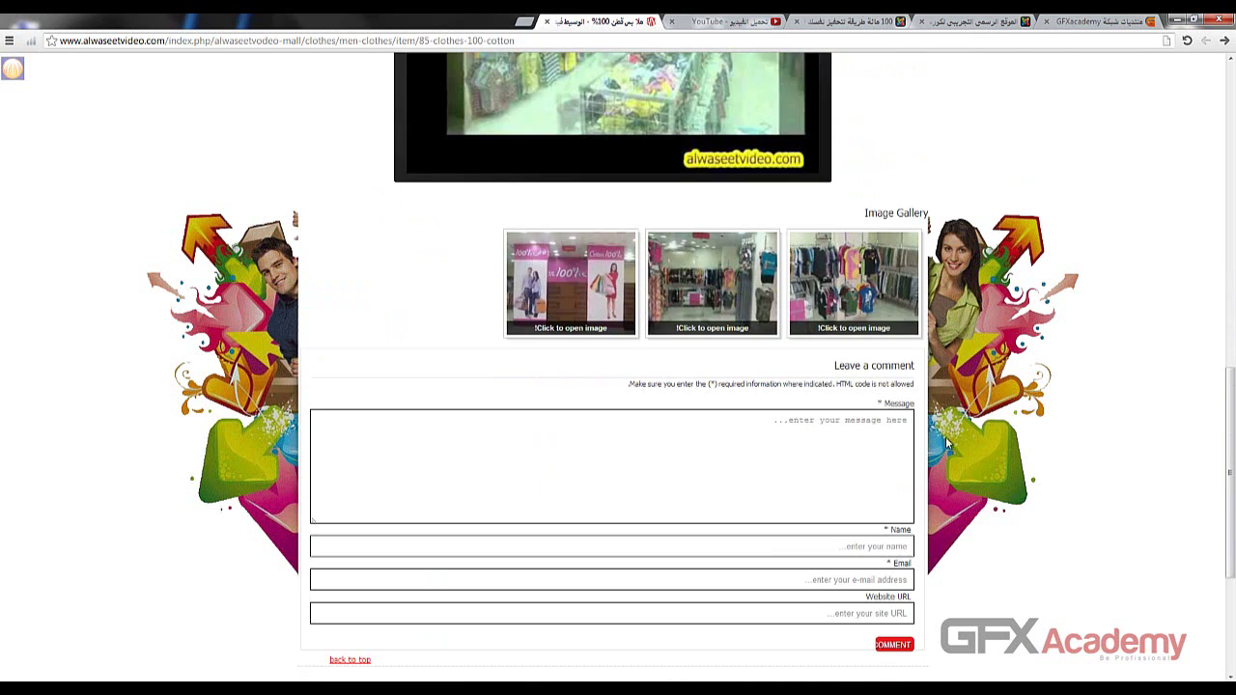
left_click(884, 442)
scroll(840, 309, "down", 2)
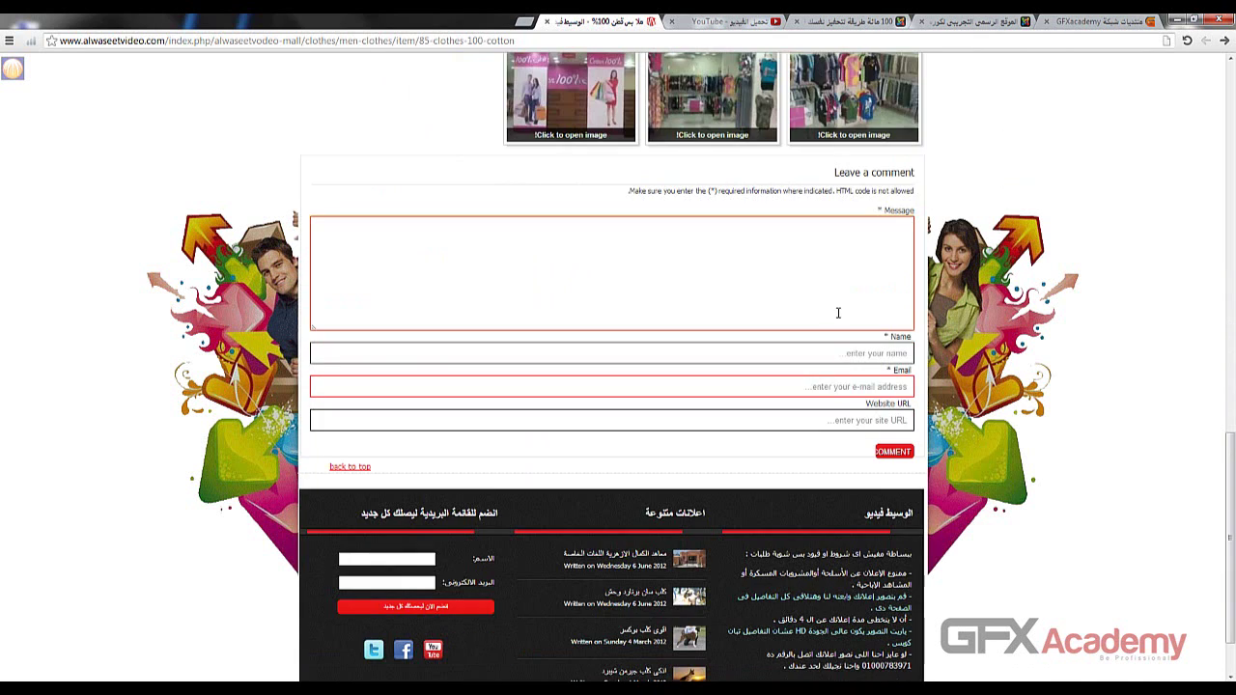
left_click(778, 353)
left_click(778, 386)
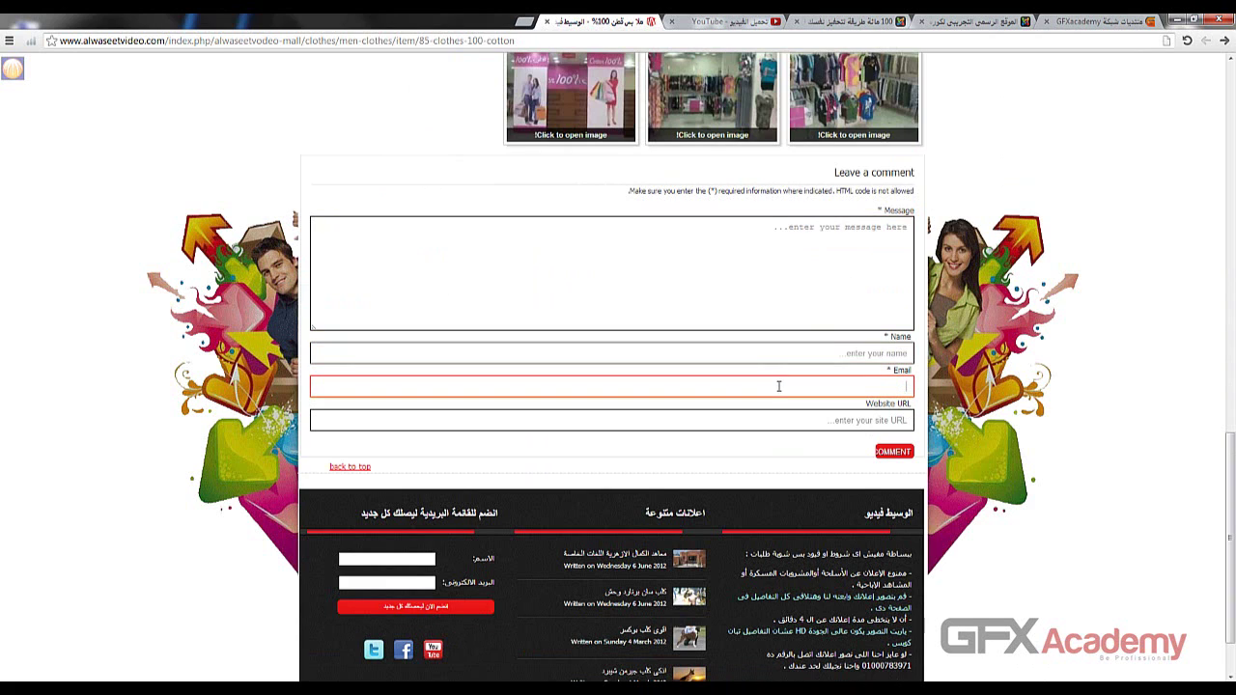
left_click(771, 422)
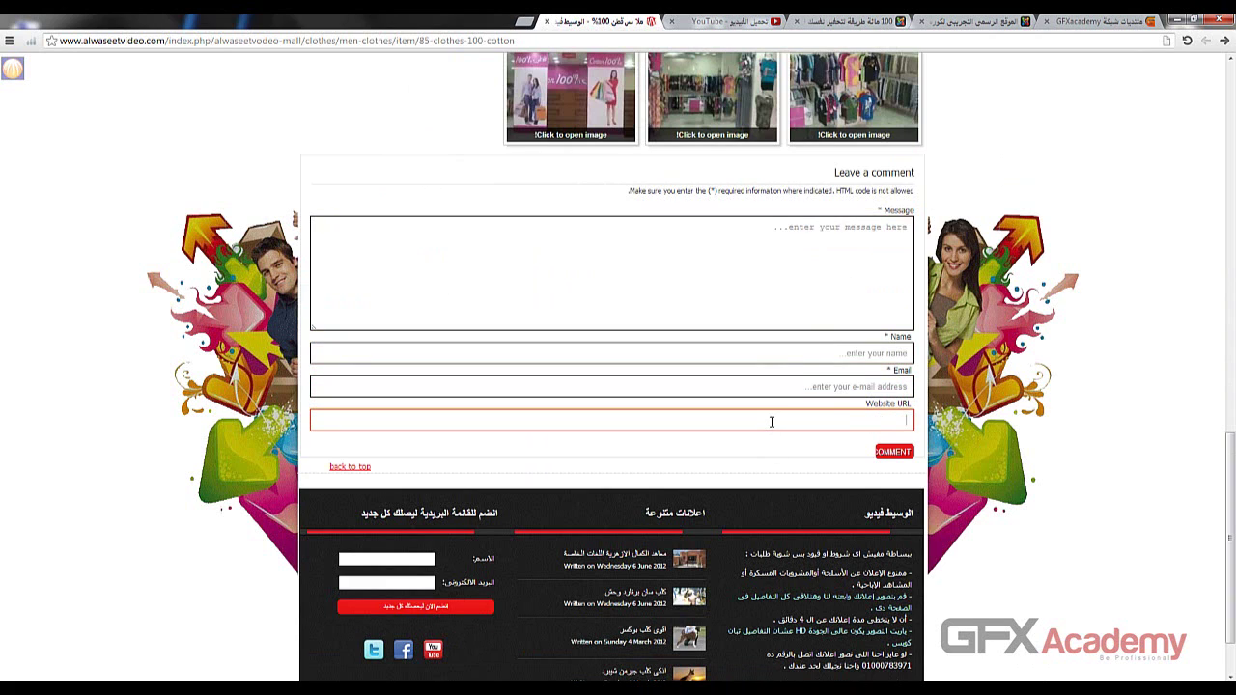
left_click(726, 242)
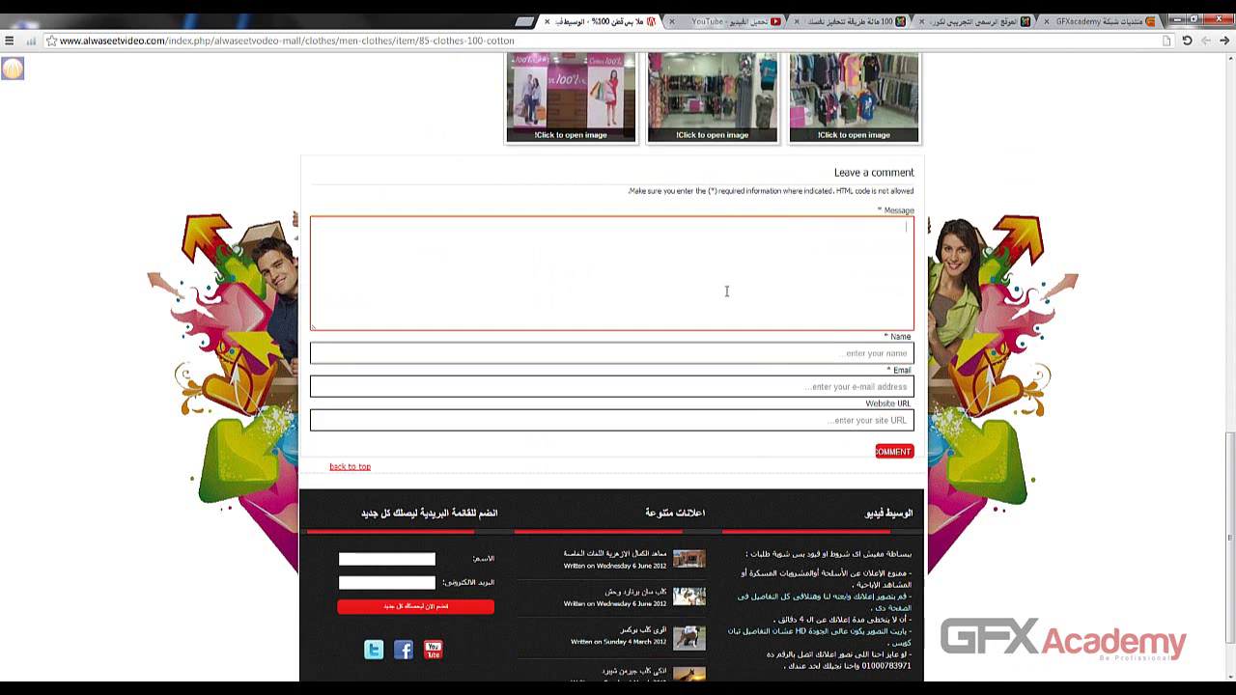
scroll(681, 267, "down", 1)
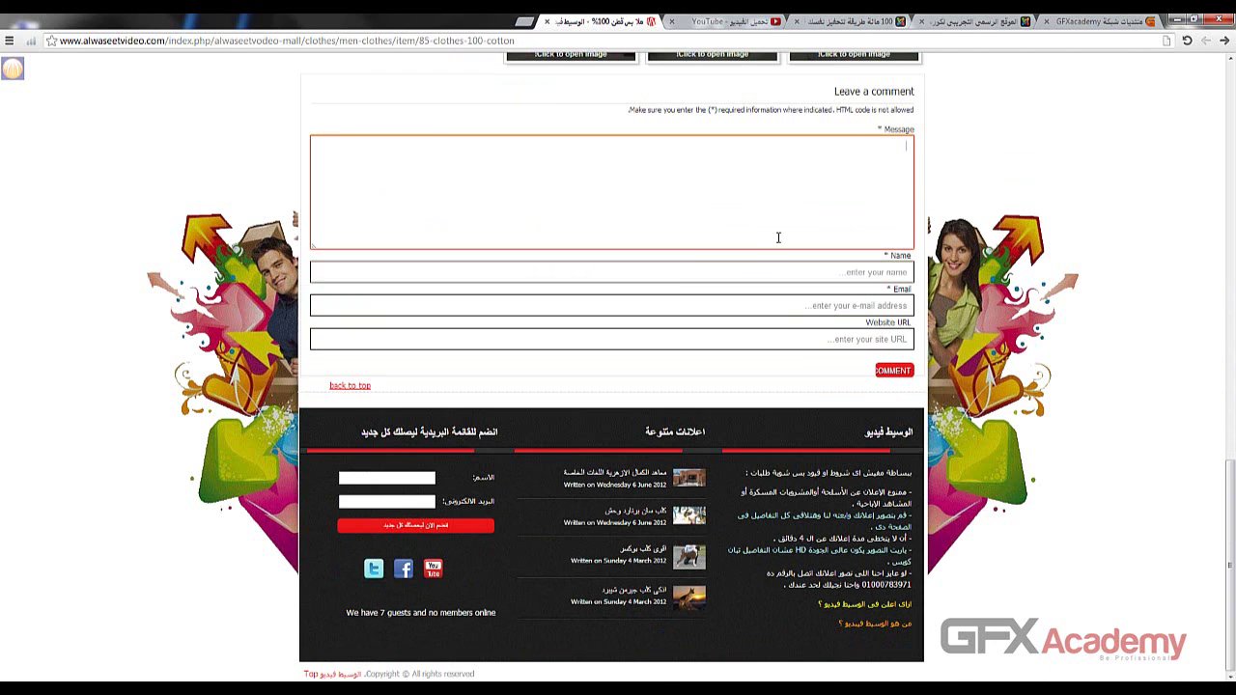
scroll(784, 448, "up", 2)
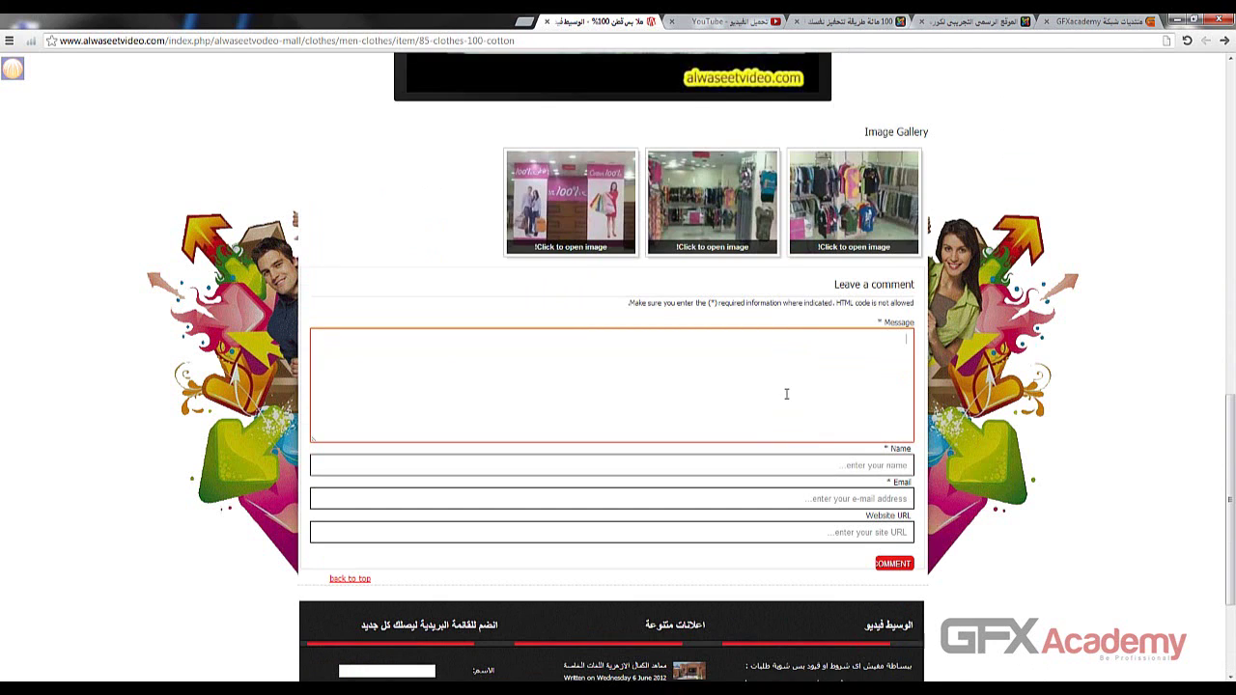
scroll(785, 394, "up", 4)
scroll(808, 364, "down", 3)
scroll(983, 359, "up", 4)
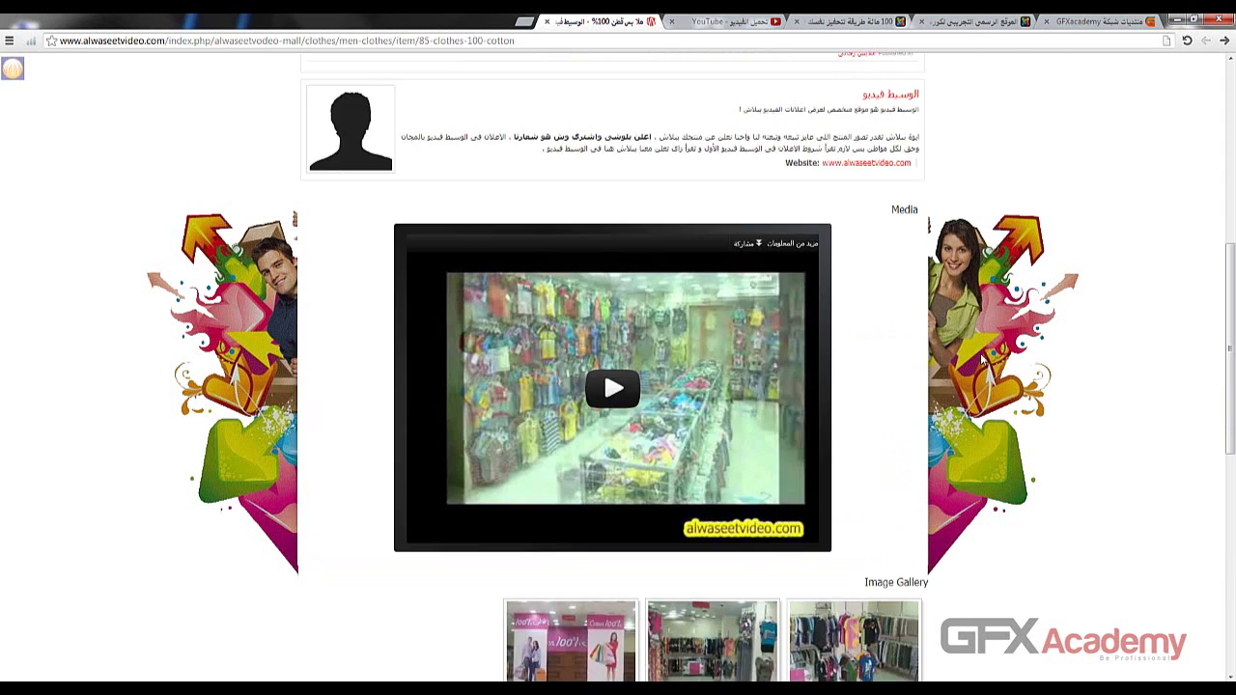
scroll(983, 359, "down", 5)
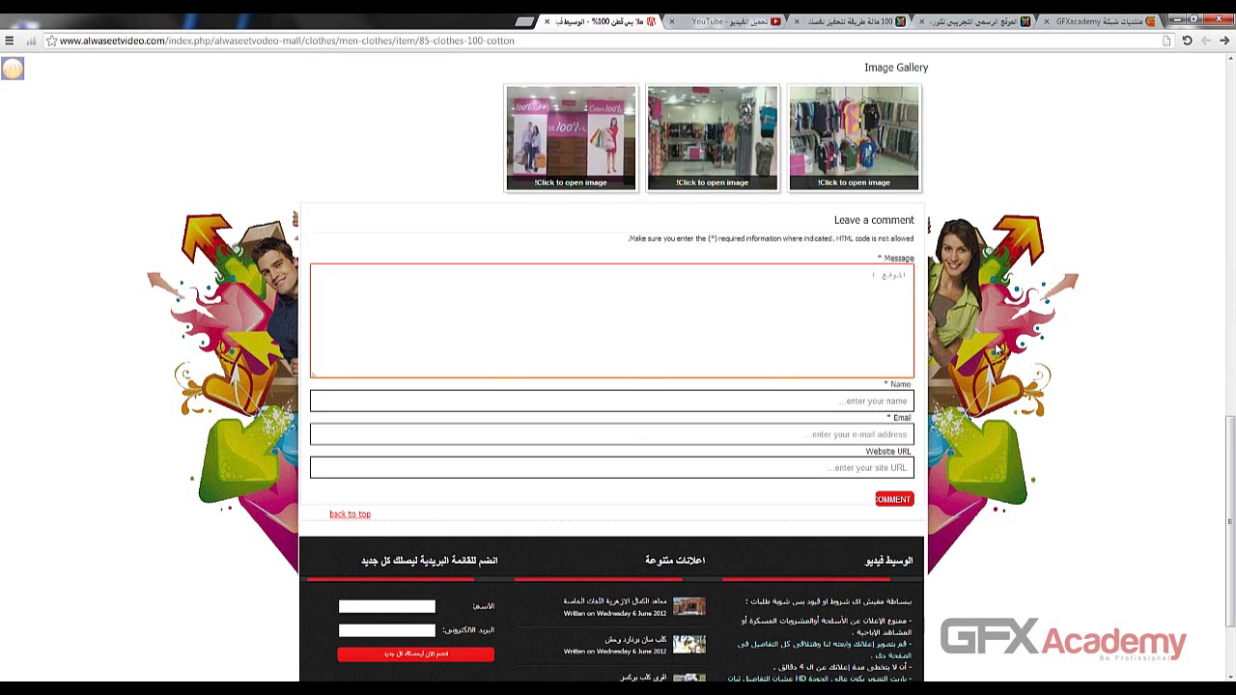
- Finish the Arabic comment message and fill in the commenter's name, e-mail and website URL
key("BackSpace")
key("BackSpace")
type("ياريت الاهتمام بيه اكتر من كده")
type(".")
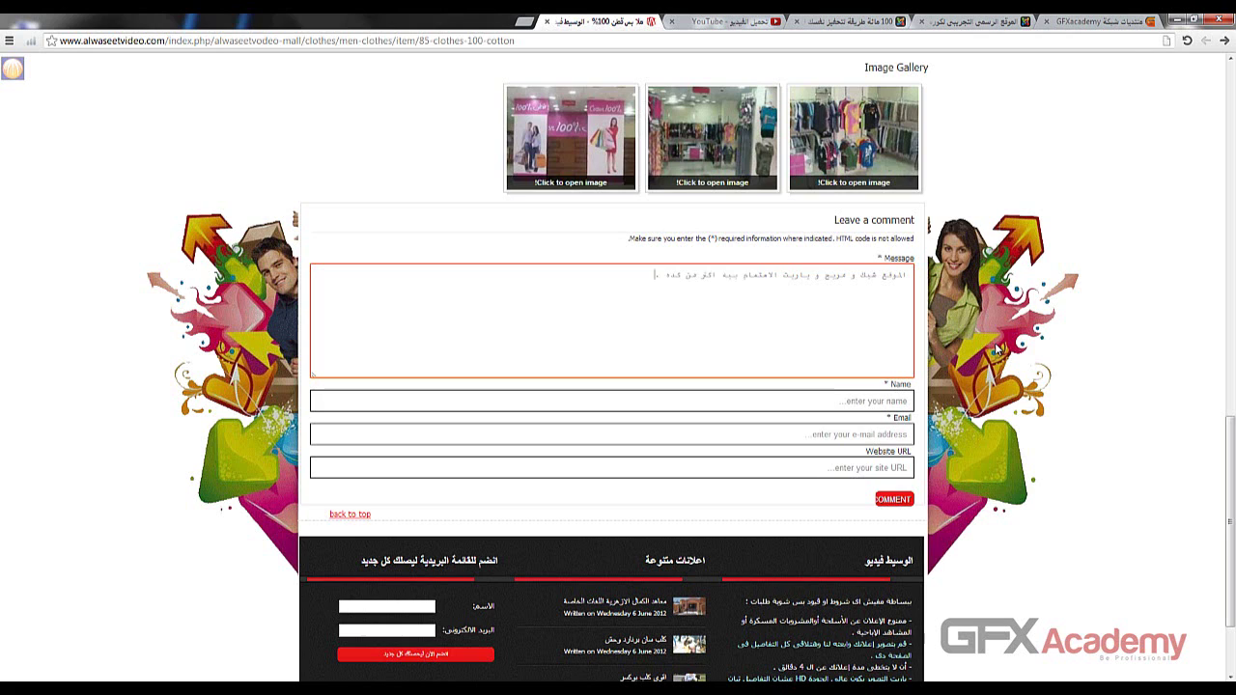
left_click(897, 402)
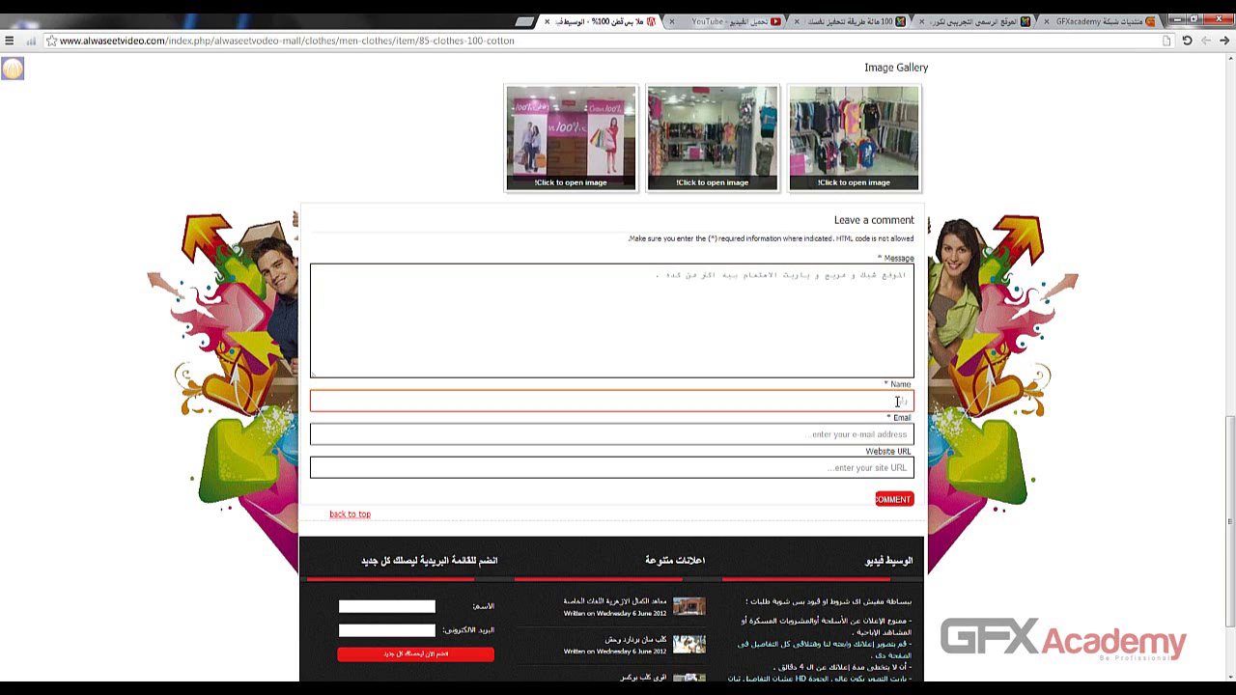
left_click(859, 432)
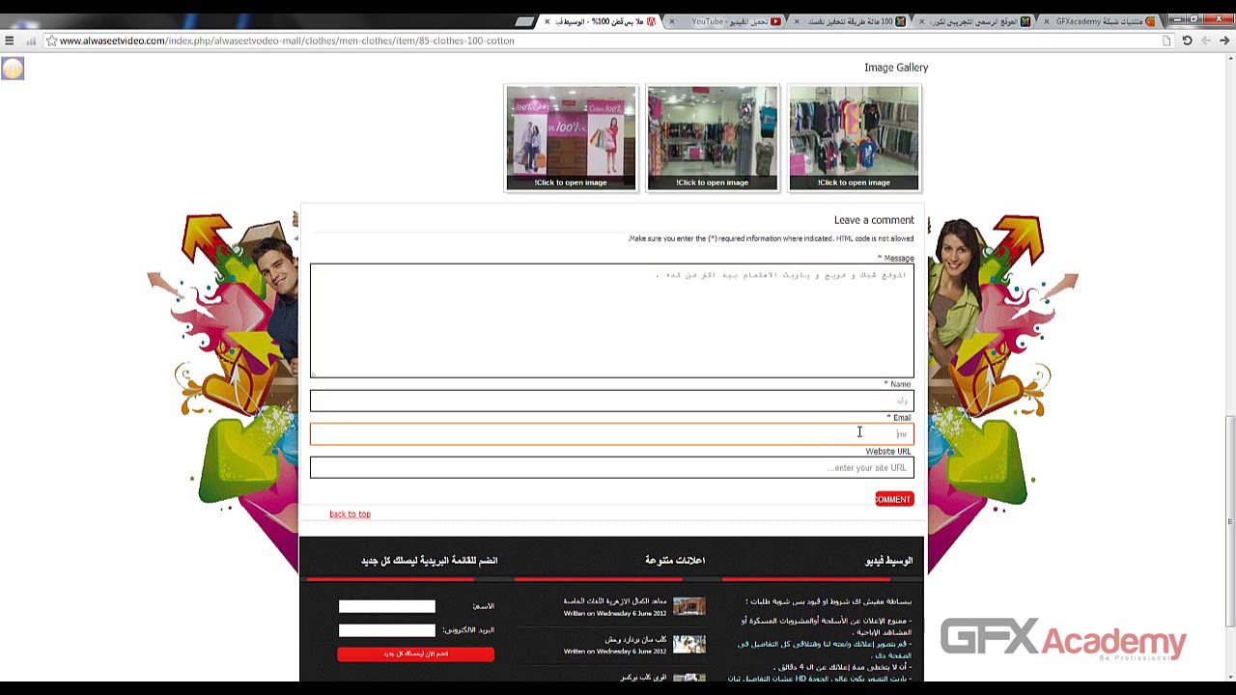
key("Tab")
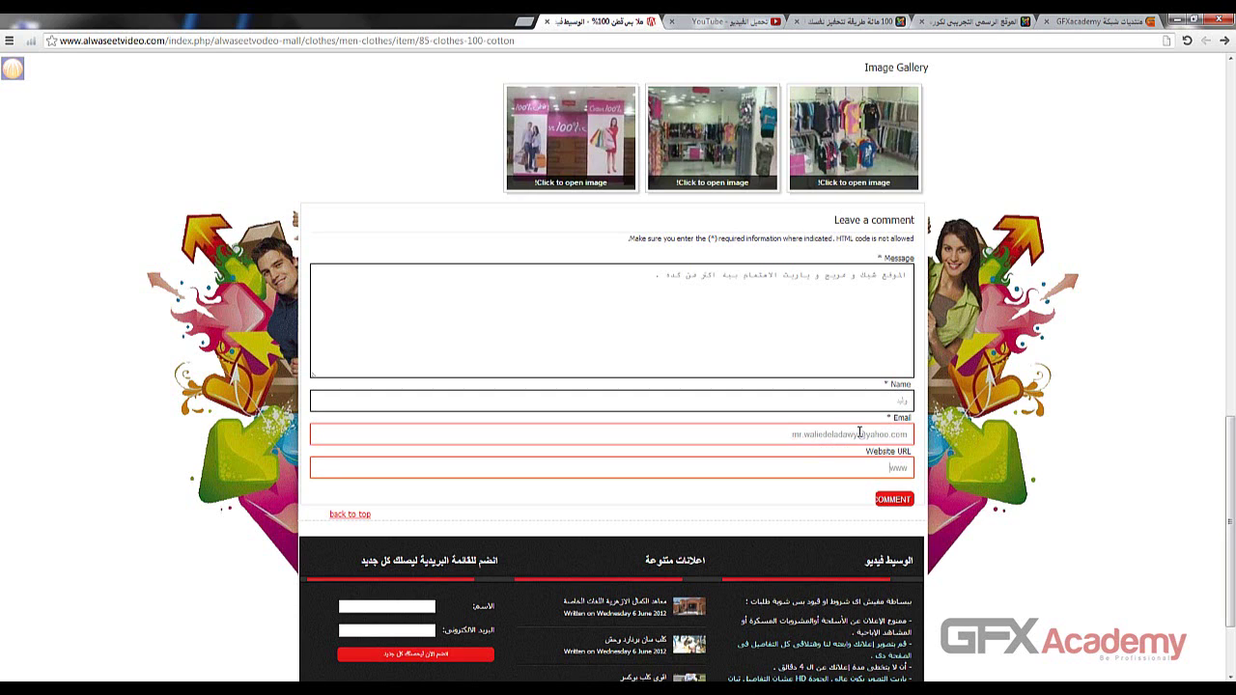
type("www.gfxacademy.net")
- Submit the comment, check its awaiting-approval notice, and dismiss the antivirus popup
left_click(902, 505)
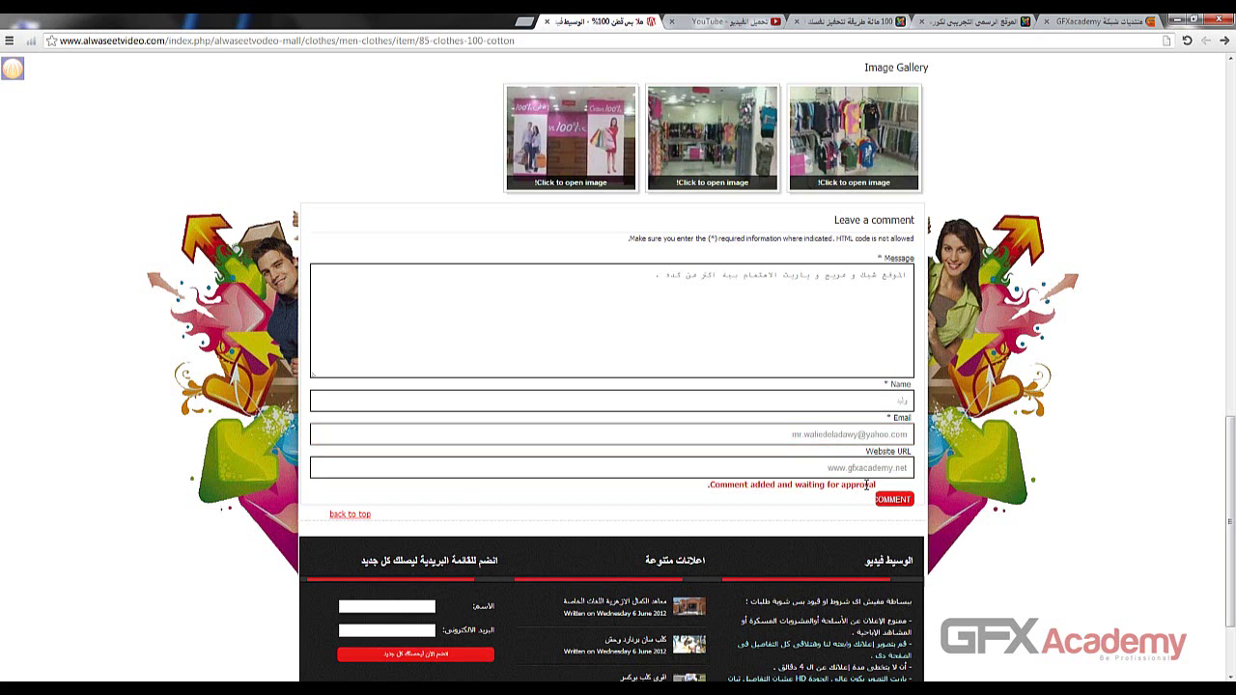
double_click(860, 486)
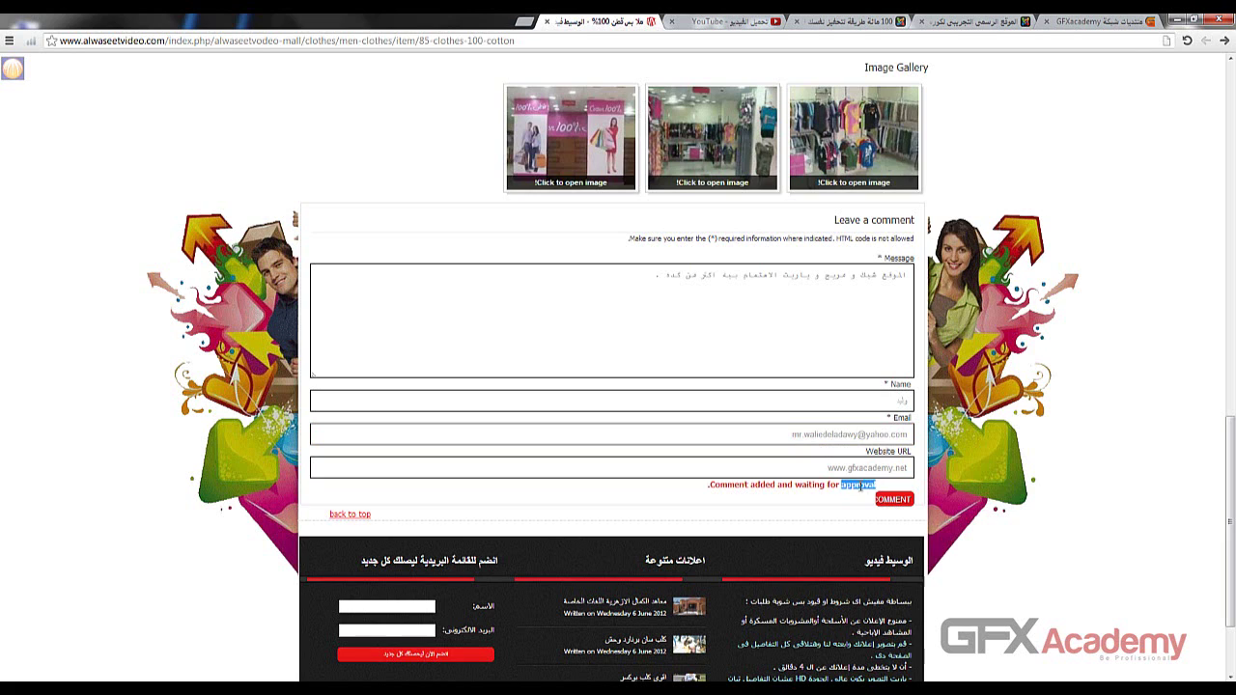
double_click(815, 485)
double_click(857, 484)
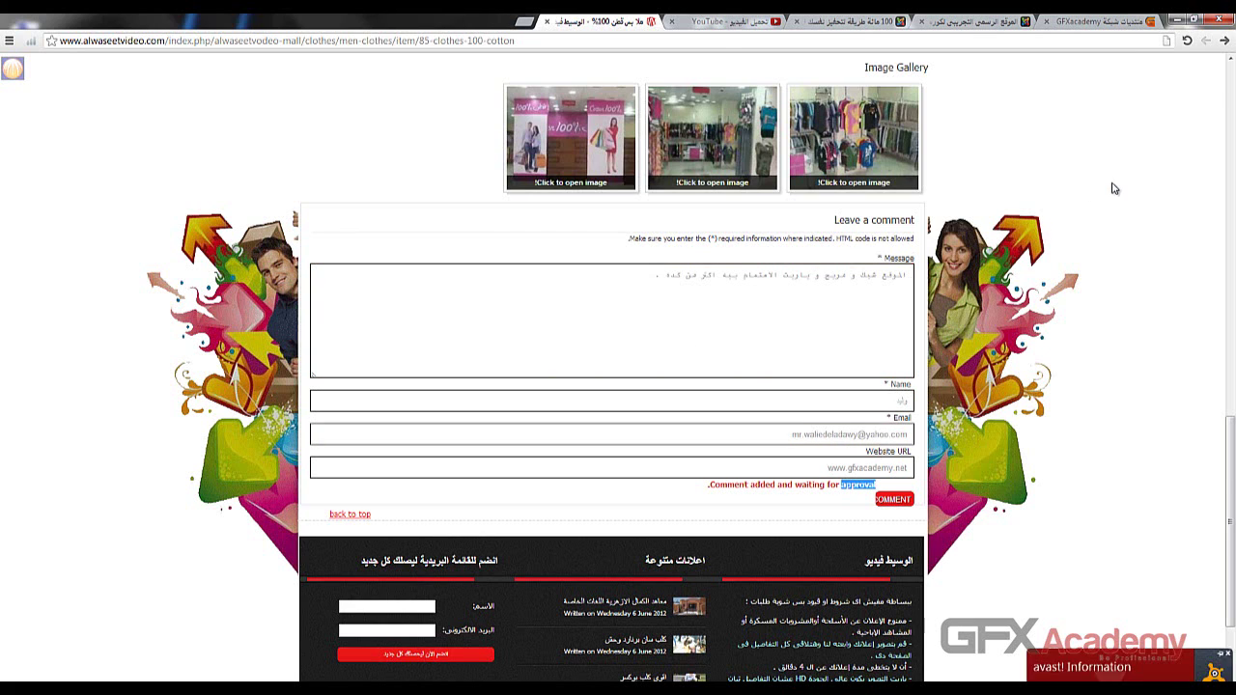
scroll(1112, 191, "up", 2)
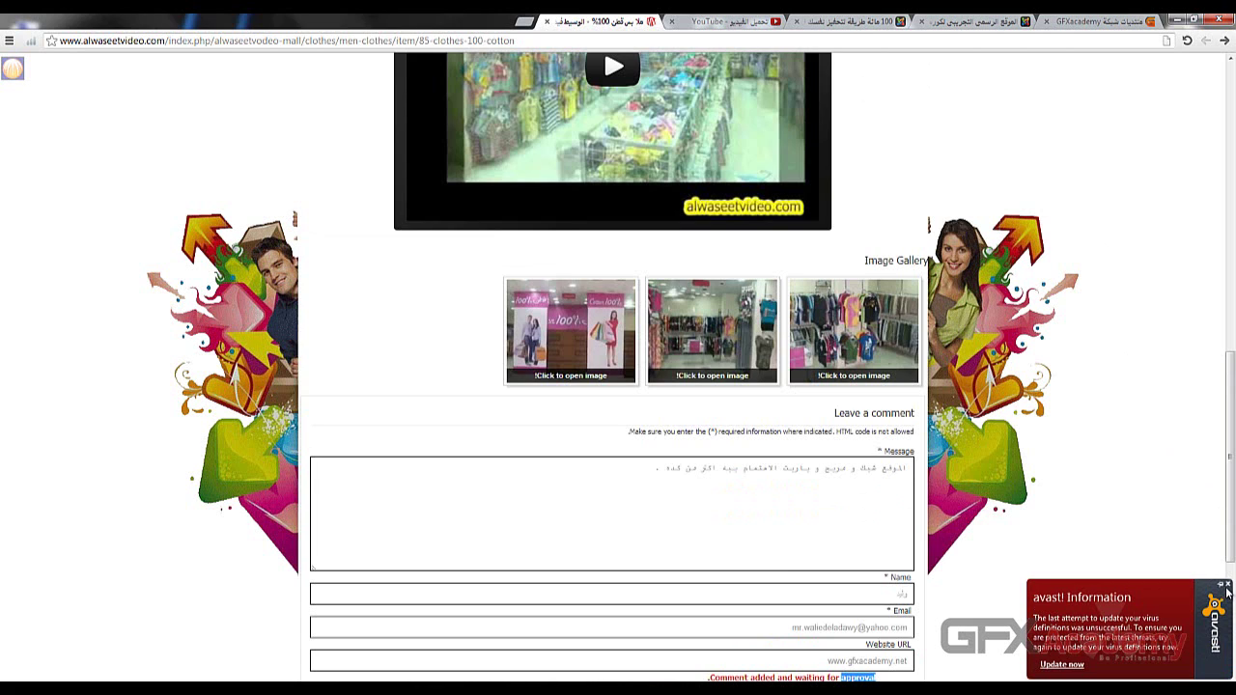
left_click(836, 538)
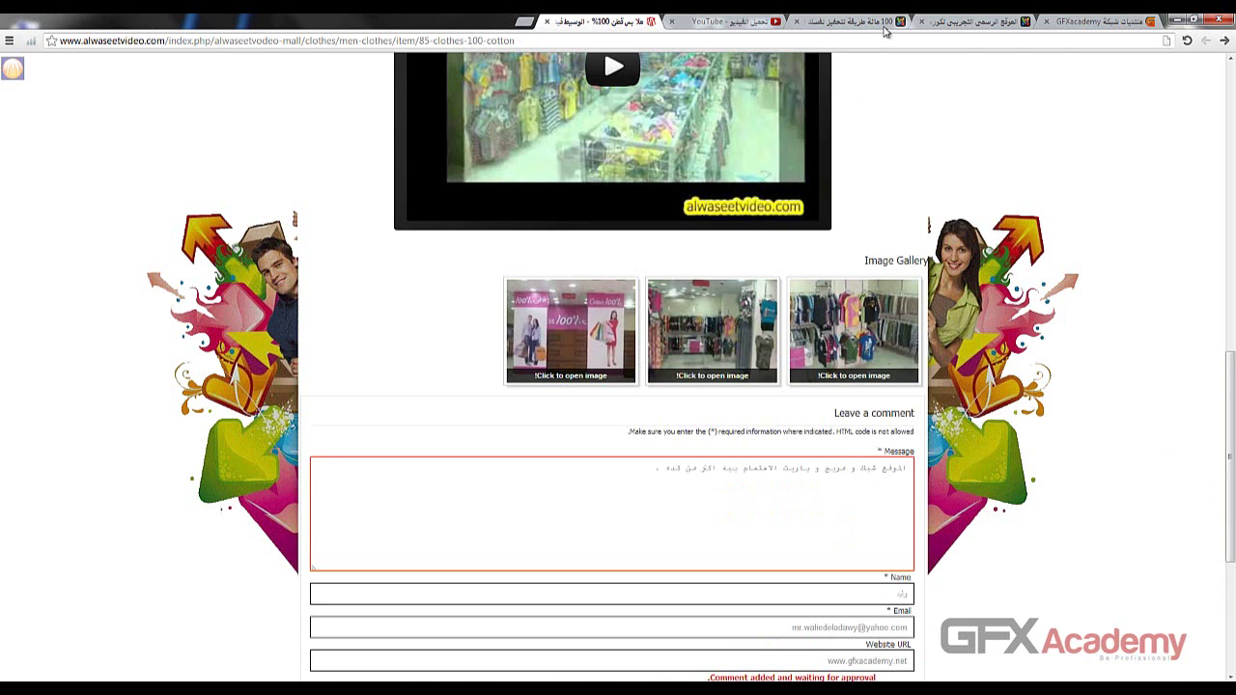
left_click(852, 24)
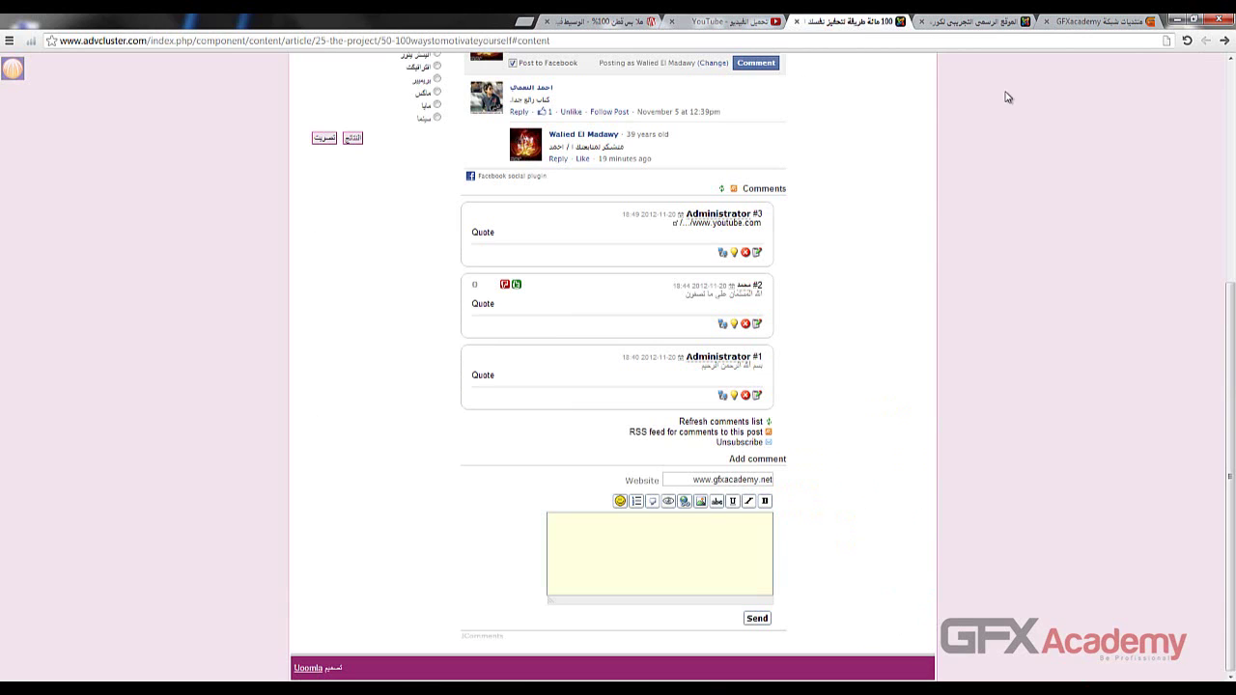
- Enter the new K2 category's title and the alias clothes
left_click(975, 23)
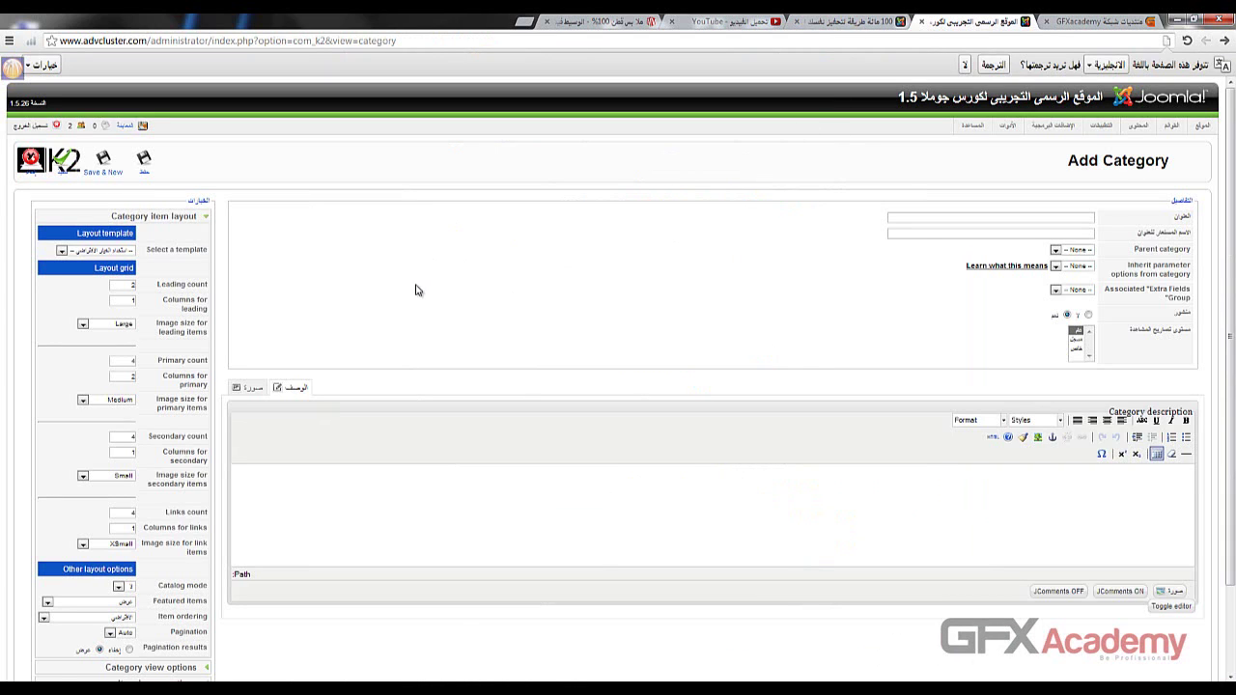
scroll(421, 287, "down", 3)
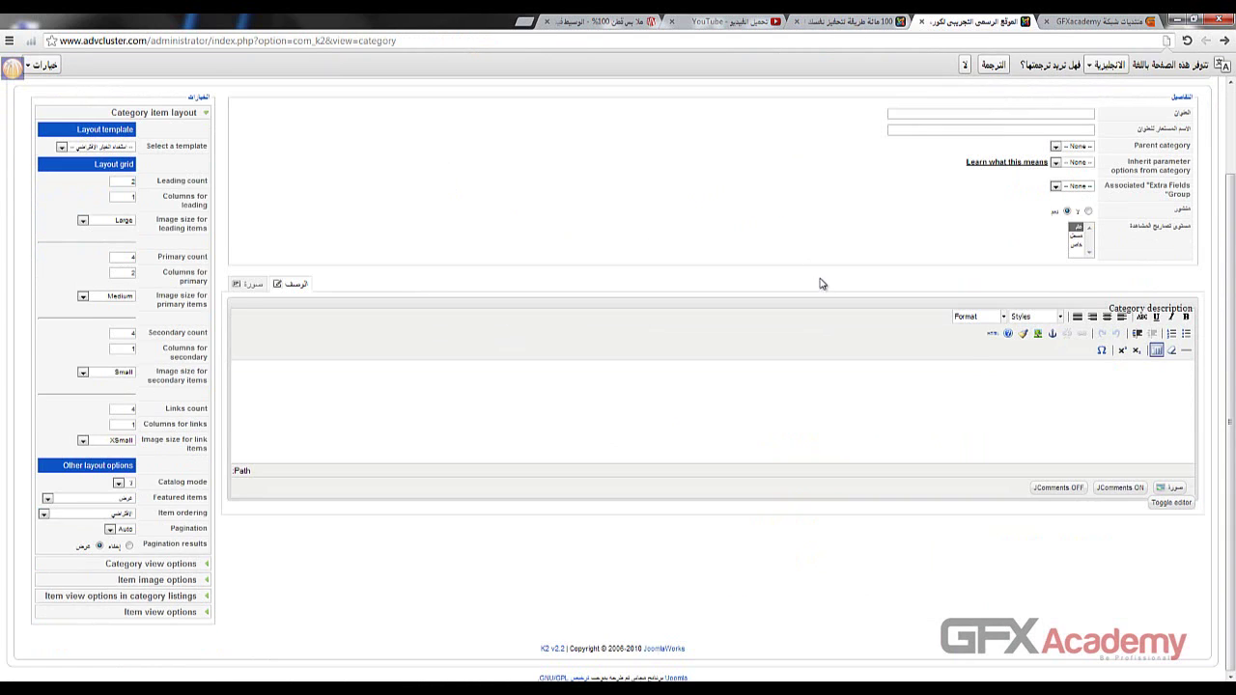
scroll(819, 279, "up", 3)
left_click(991, 221)
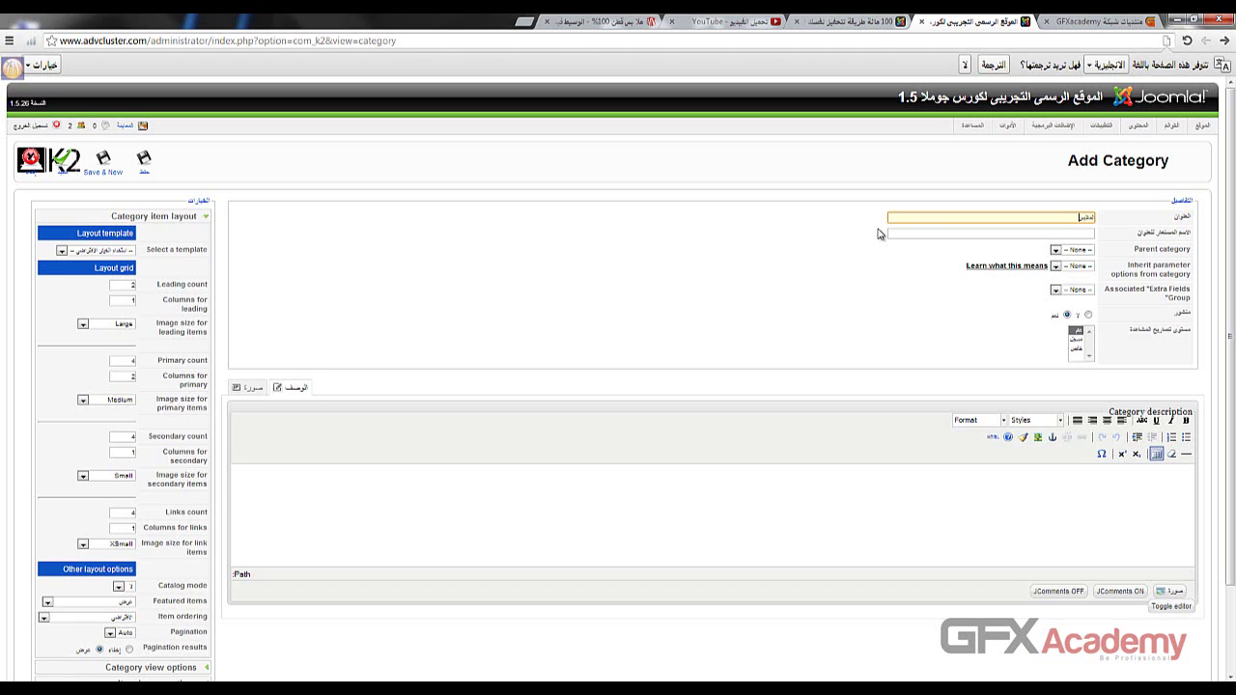
left_click(920, 234)
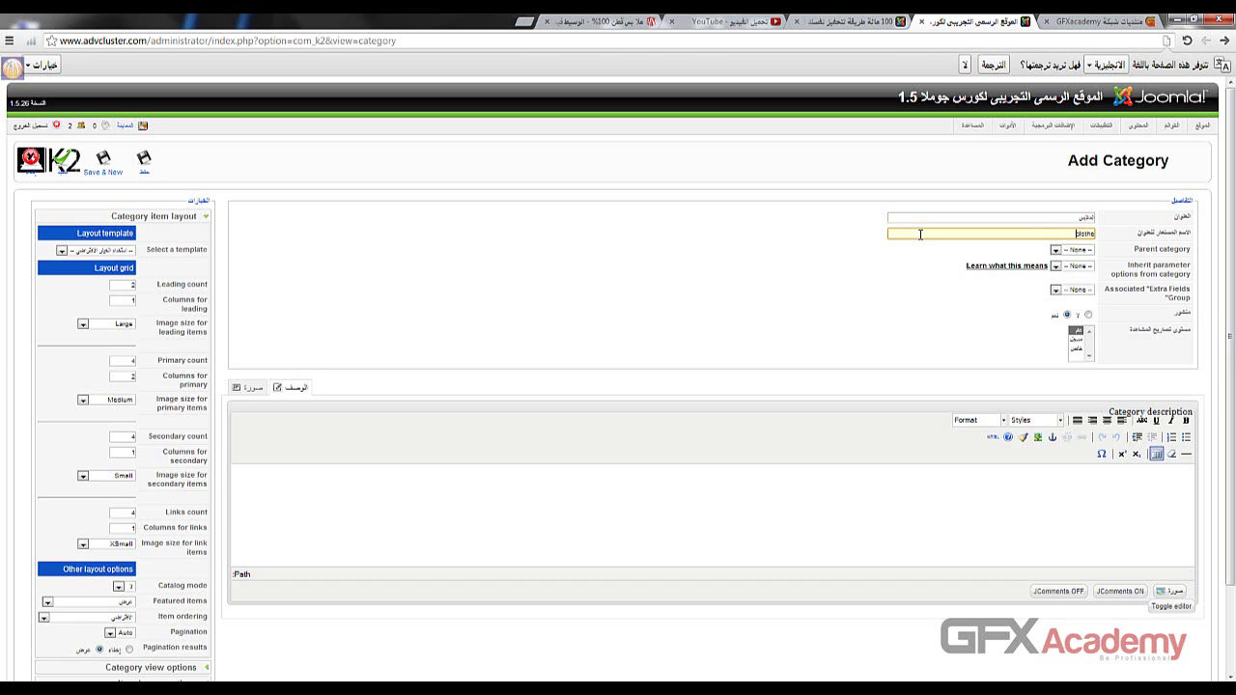
- Review the Parent category and inherit-parameter options, then place the cursor in the description editor
left_click(1055, 250)
left_click(1056, 267)
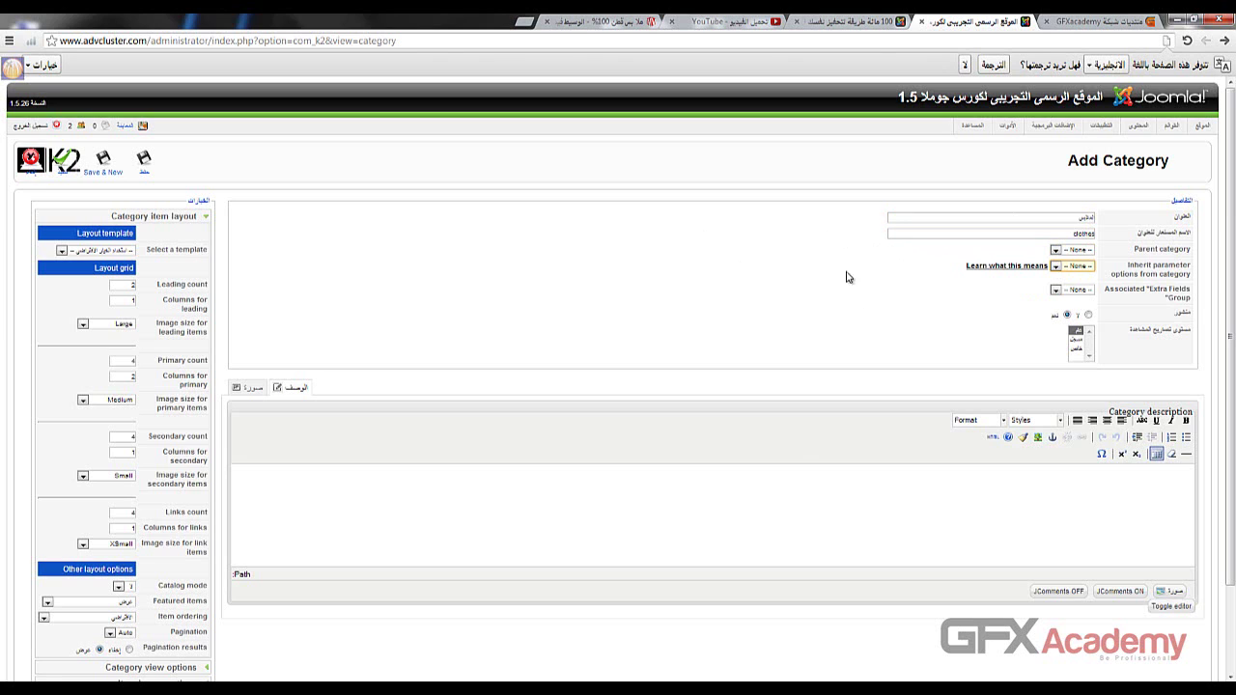
left_click(819, 501)
left_click(843, 20)
scroll(825, 173, "up", 3)
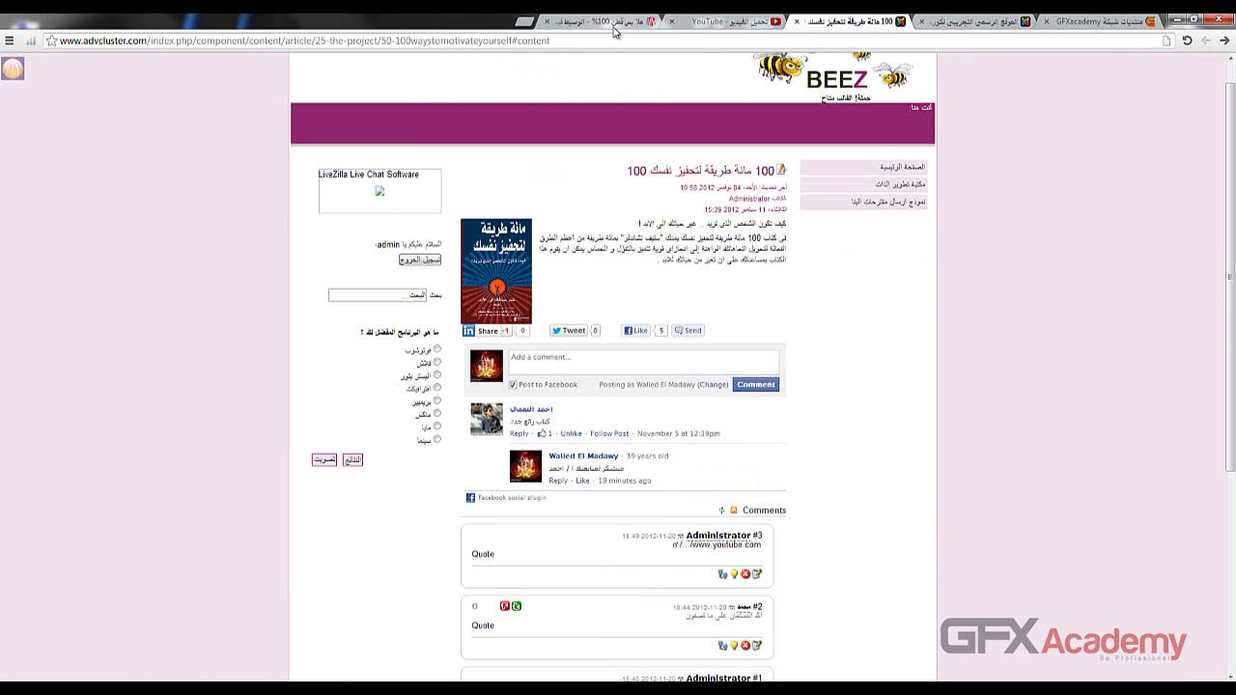
- Go back to the men-clothes category page and select its description text
left_click(627, 23)
scroll(687, 264, "up", 3)
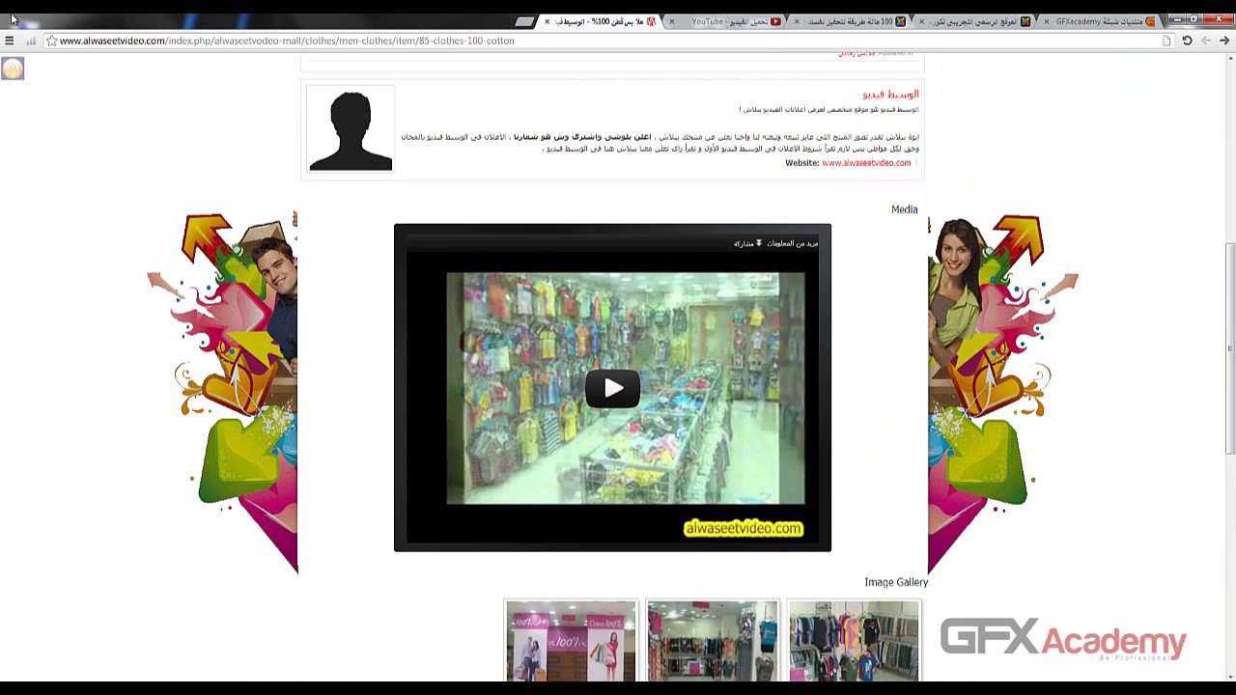
left_click(1224, 41)
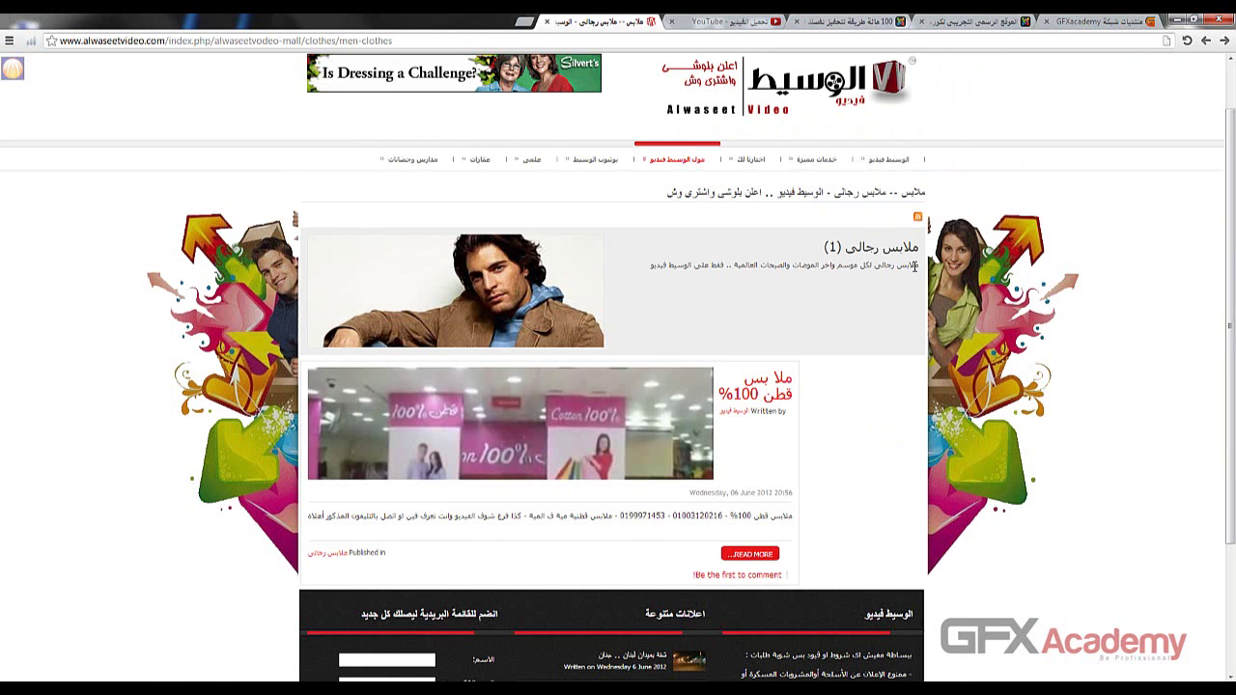
left_click_drag(919, 265, 647, 265)
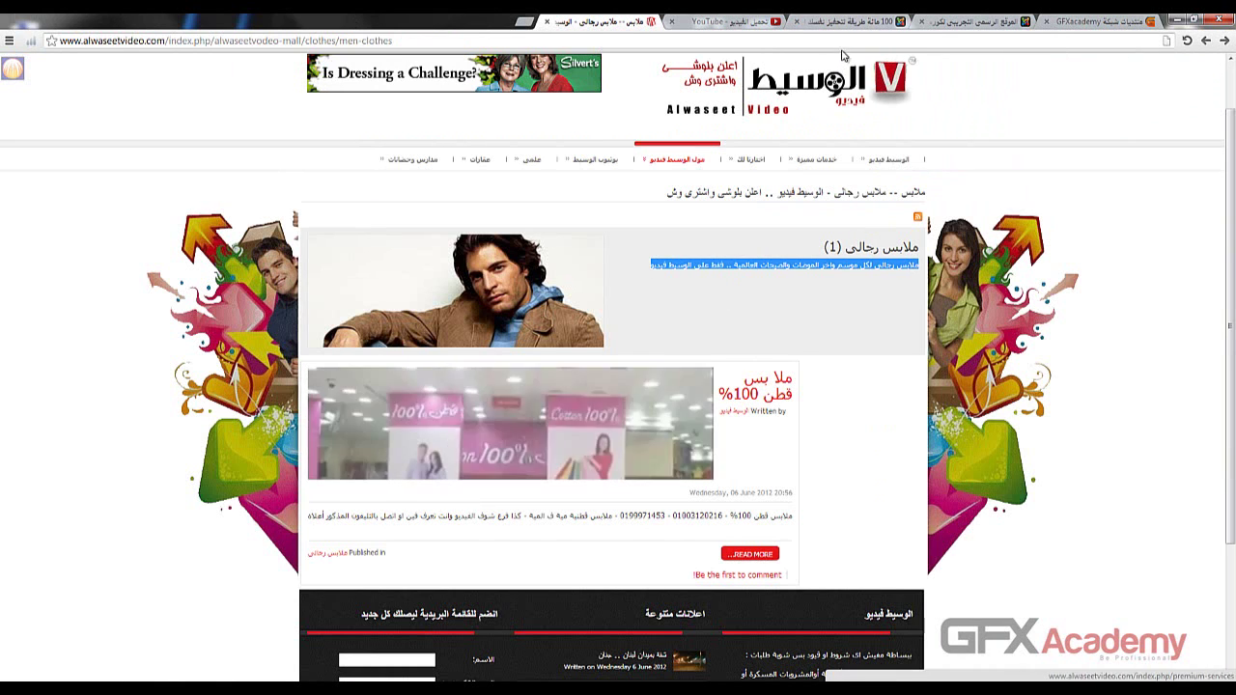
key("ctrl+4")
scroll(879, 372, "down", 1)
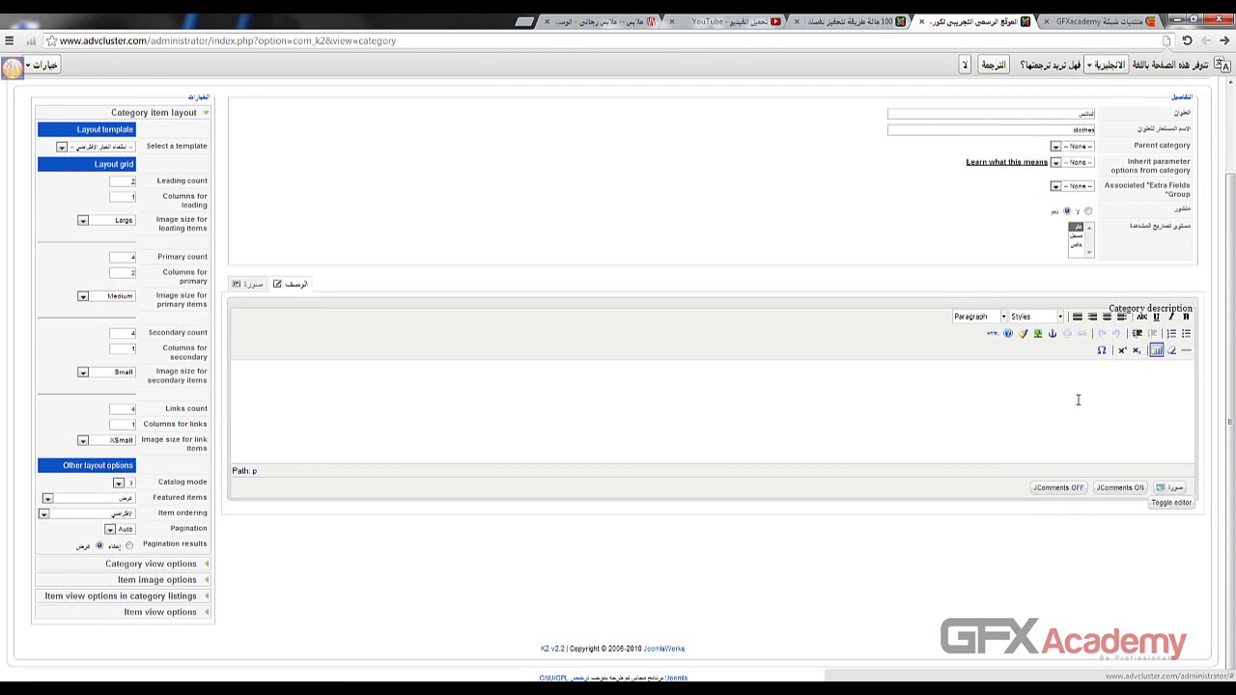
scroll(1077, 400, "up", 3)
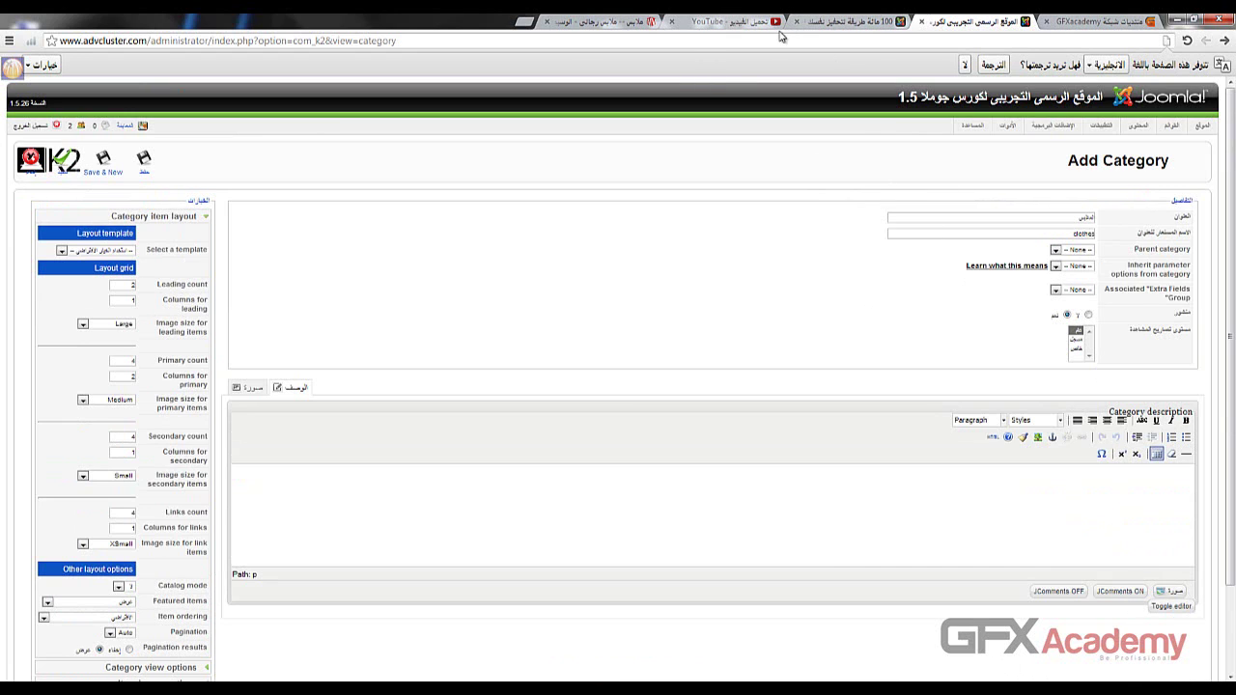
- Compare the reference category description with the K2 Add Category form across browser tabs
left_click(598, 21)
left_click_drag(890, 269, 662, 287)
left_click(782, 277)
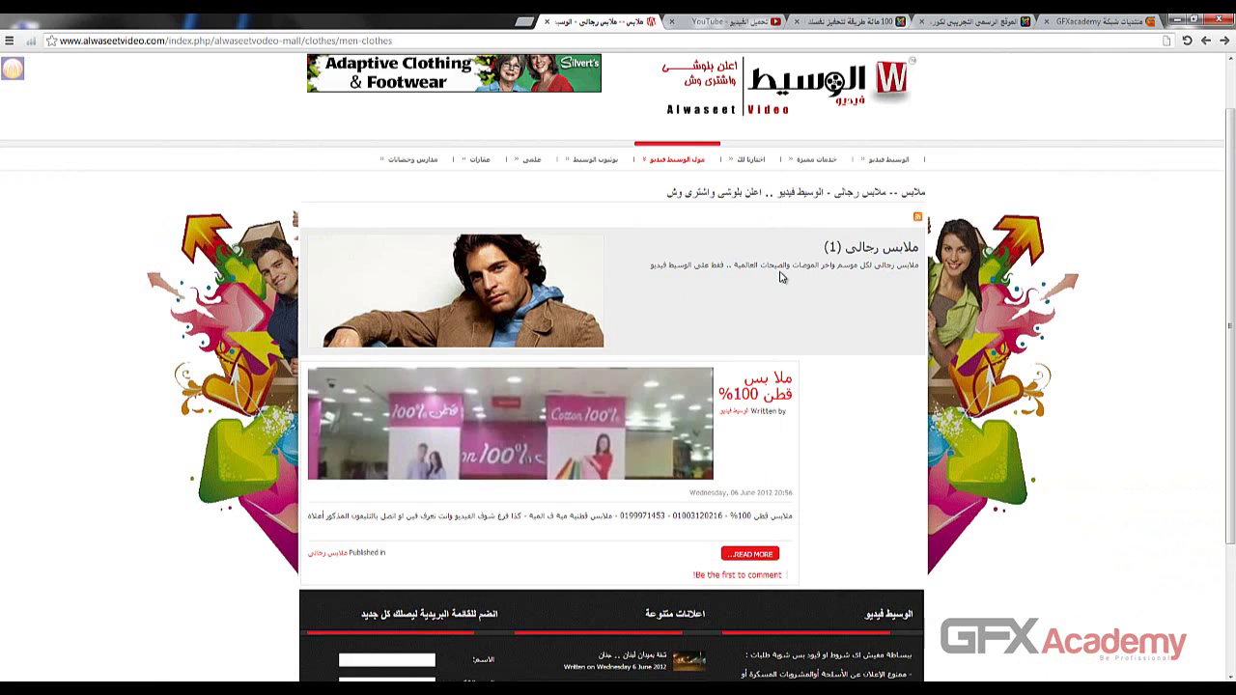
left_click(961, 20)
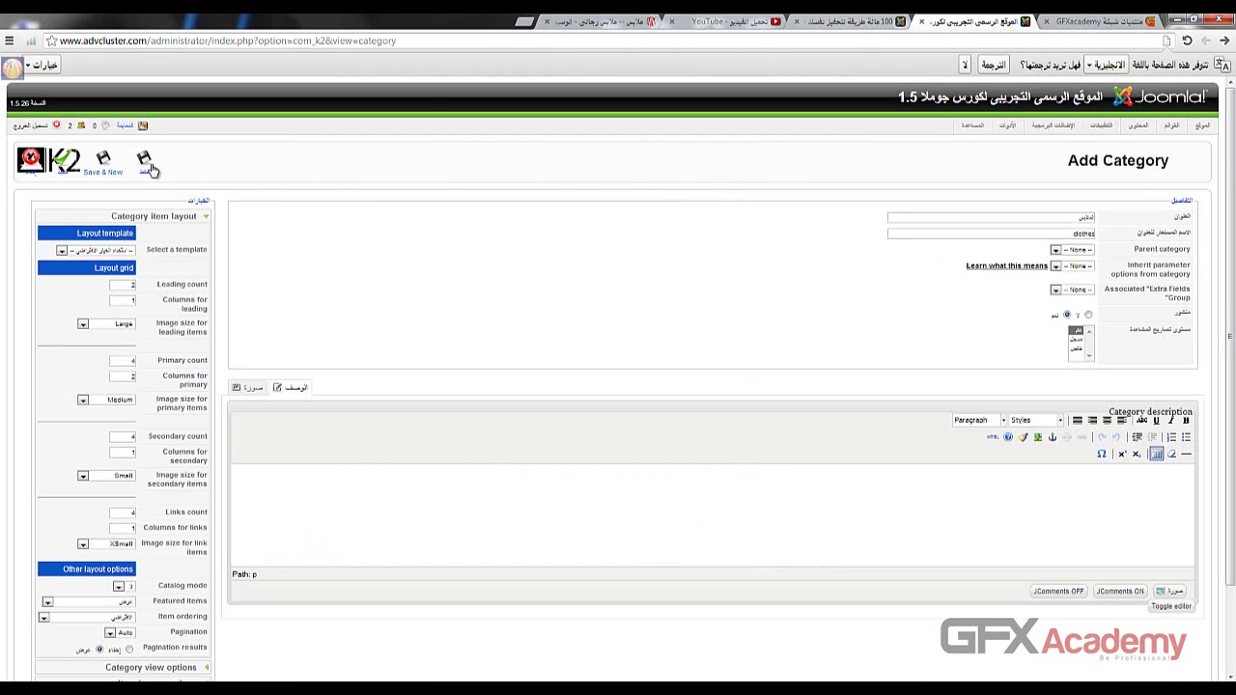
scroll(100, 515, "down", 2)
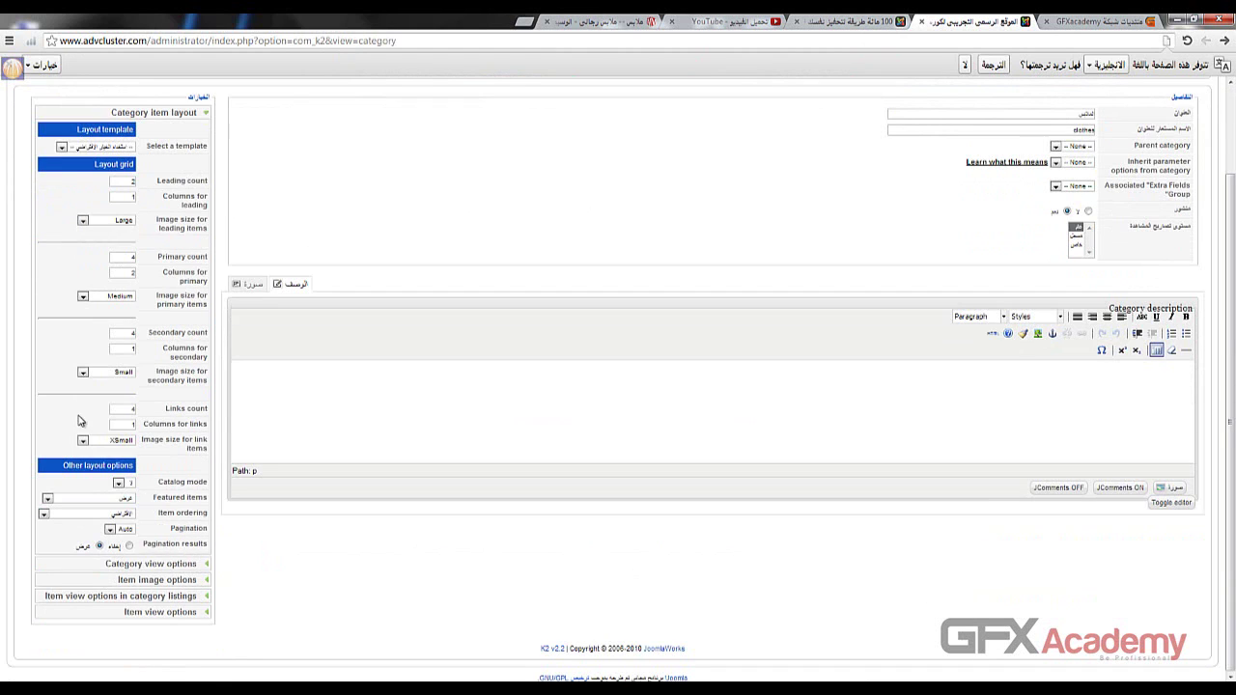
left_click(620, 22)
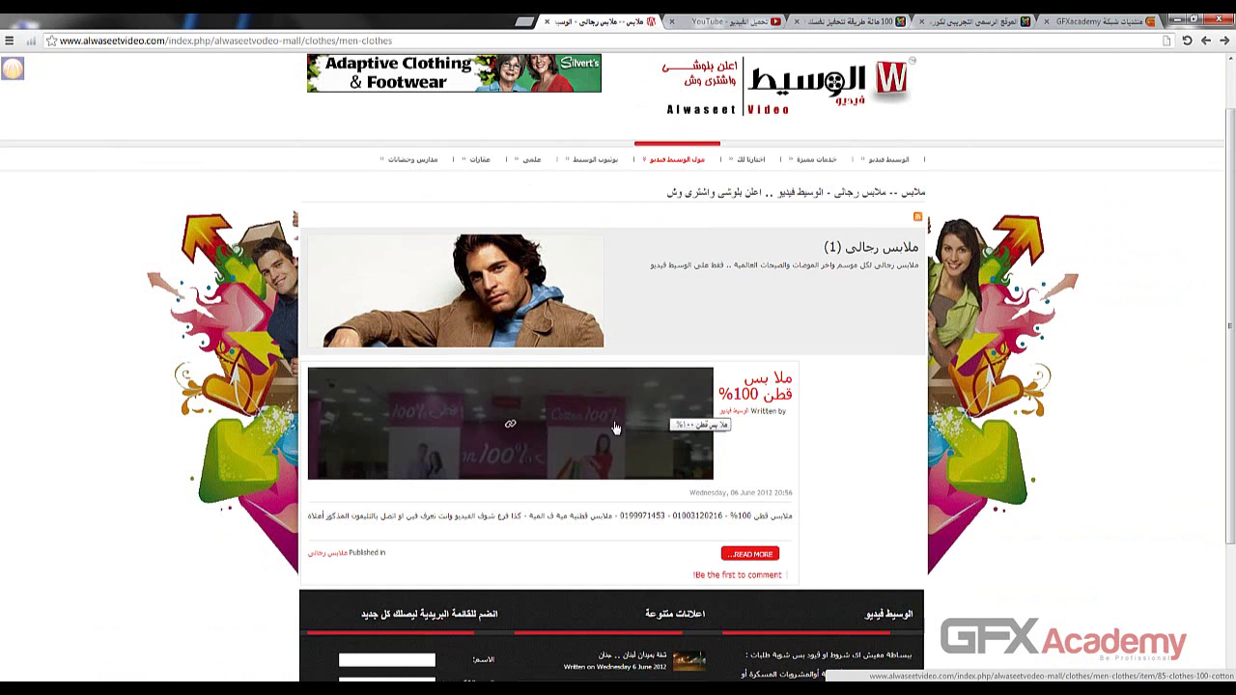
left_click(857, 23)
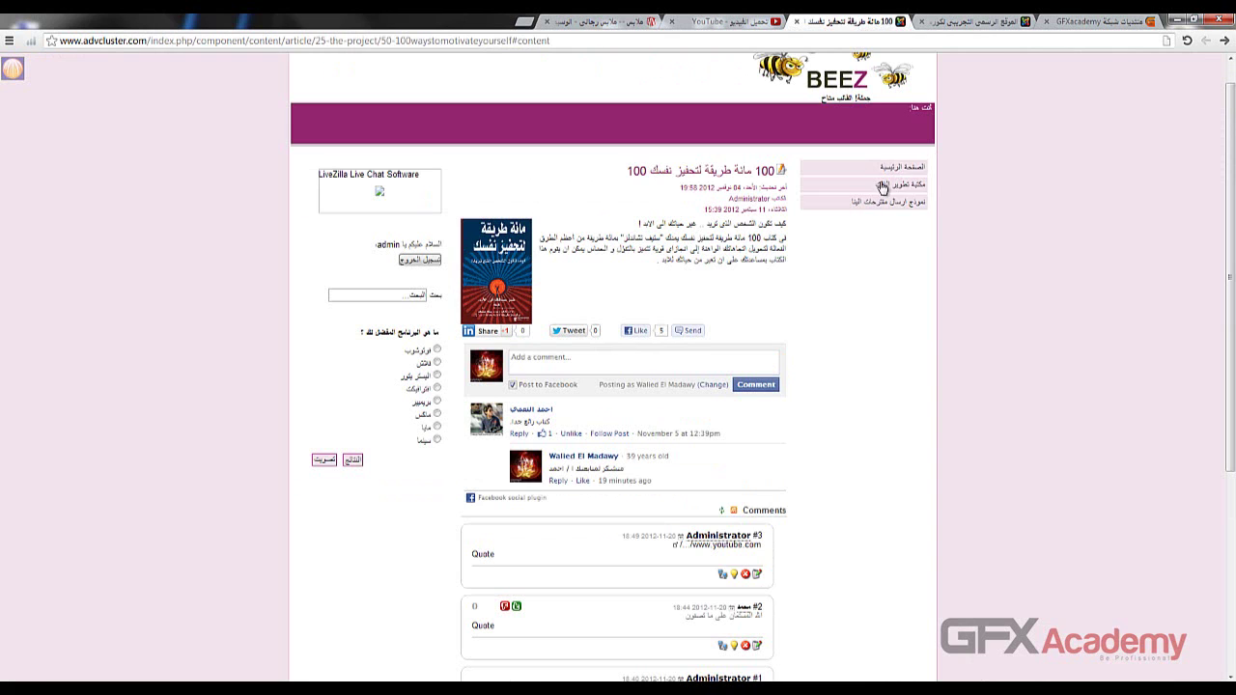
left_click(969, 29)
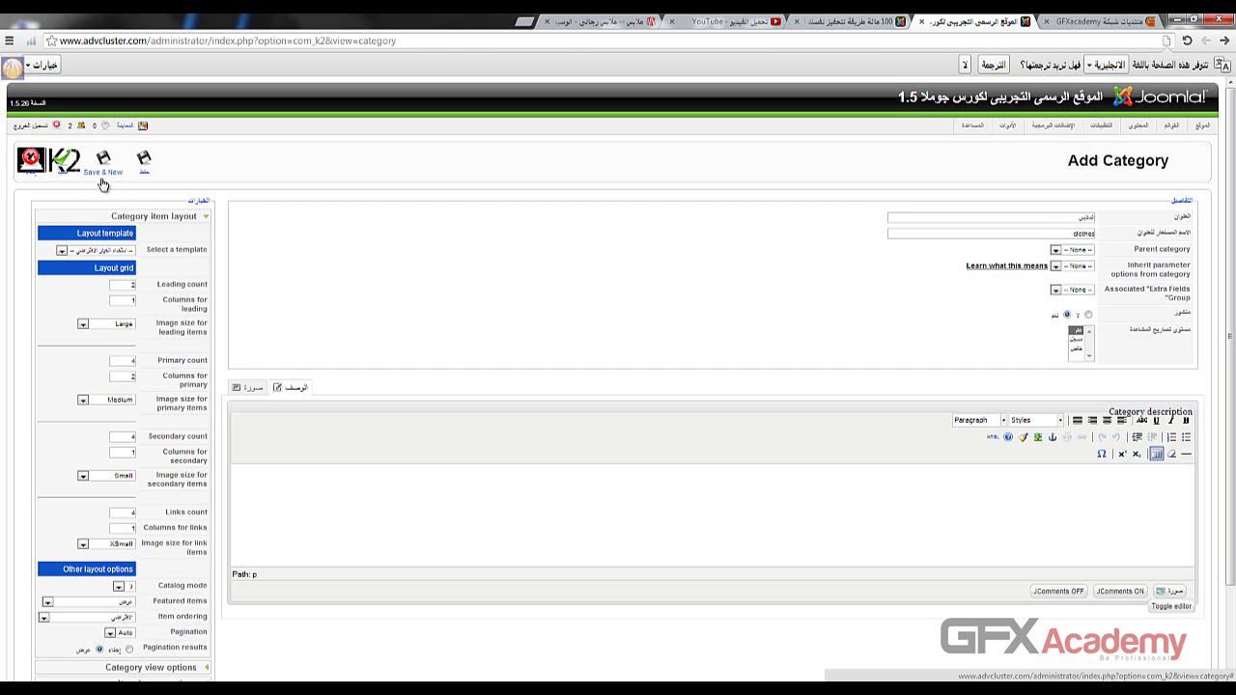
- Save the clothes category with Save & New, then start a new item from the K2 Items list
left_click(100, 166)
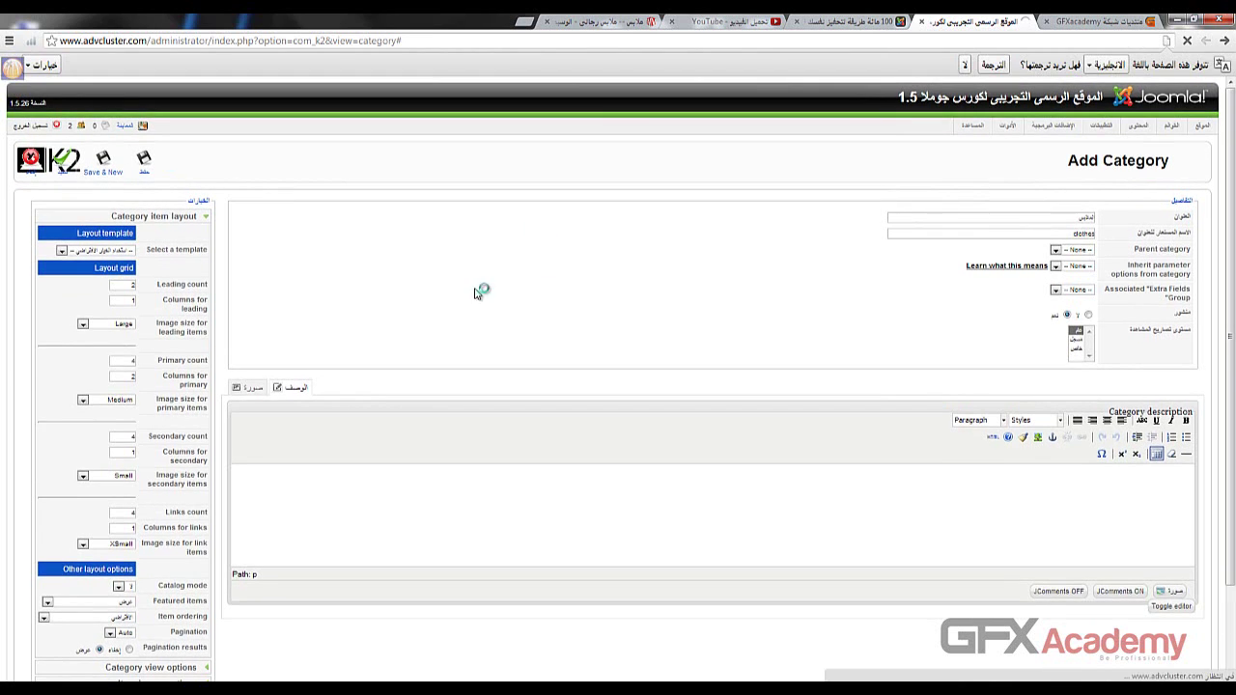
left_click(106, 172)
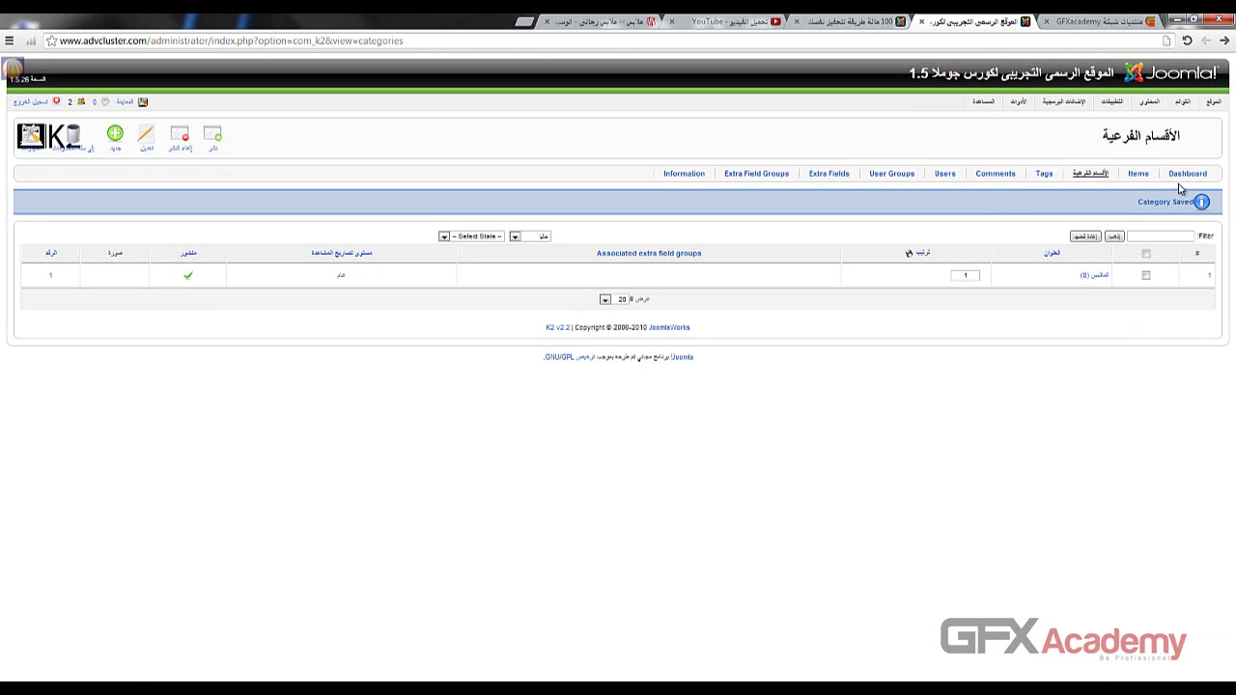
left_click(1137, 174)
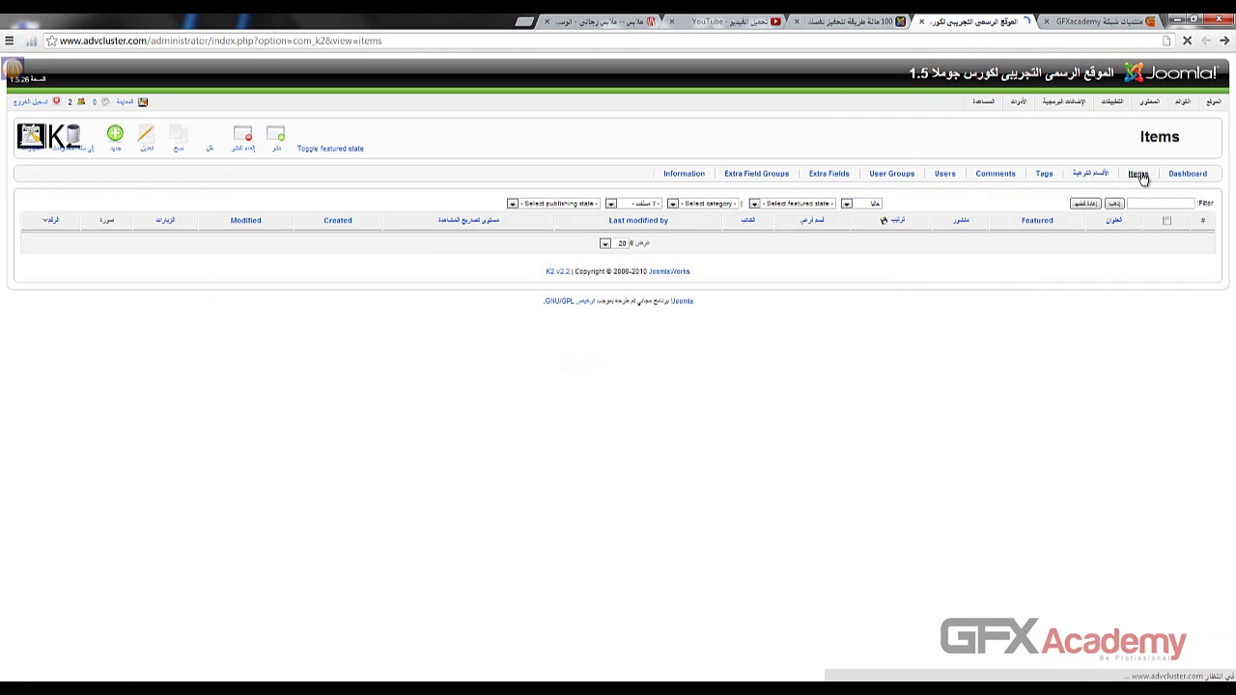
left_click(118, 143)
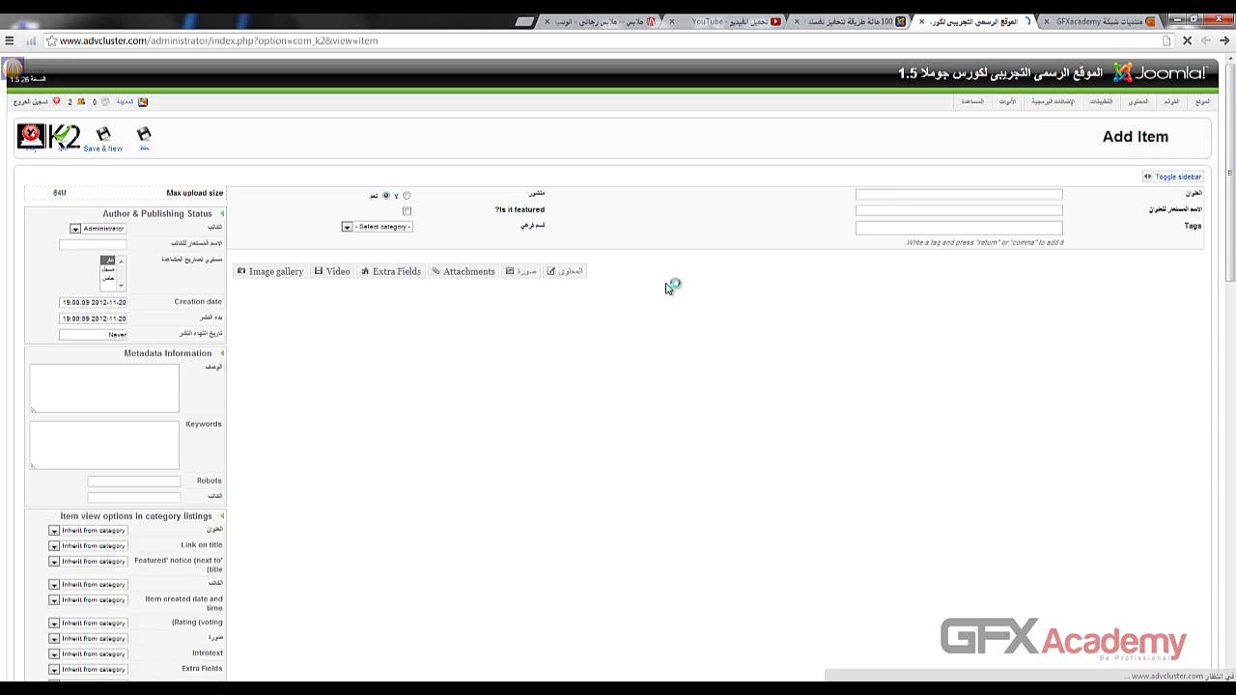
- Give the new item the title أي حاجة and the alias nothing
left_click(898, 197)
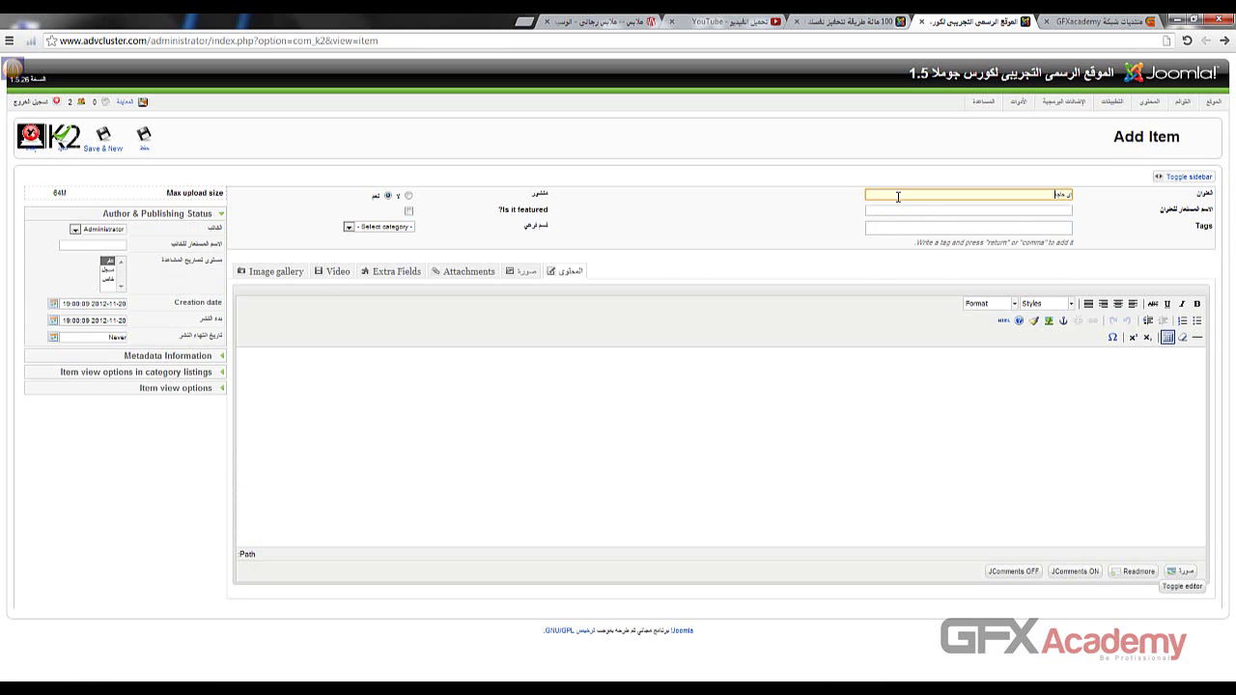
type("أي حاجة")
key("Tab")
left_click(894, 212)
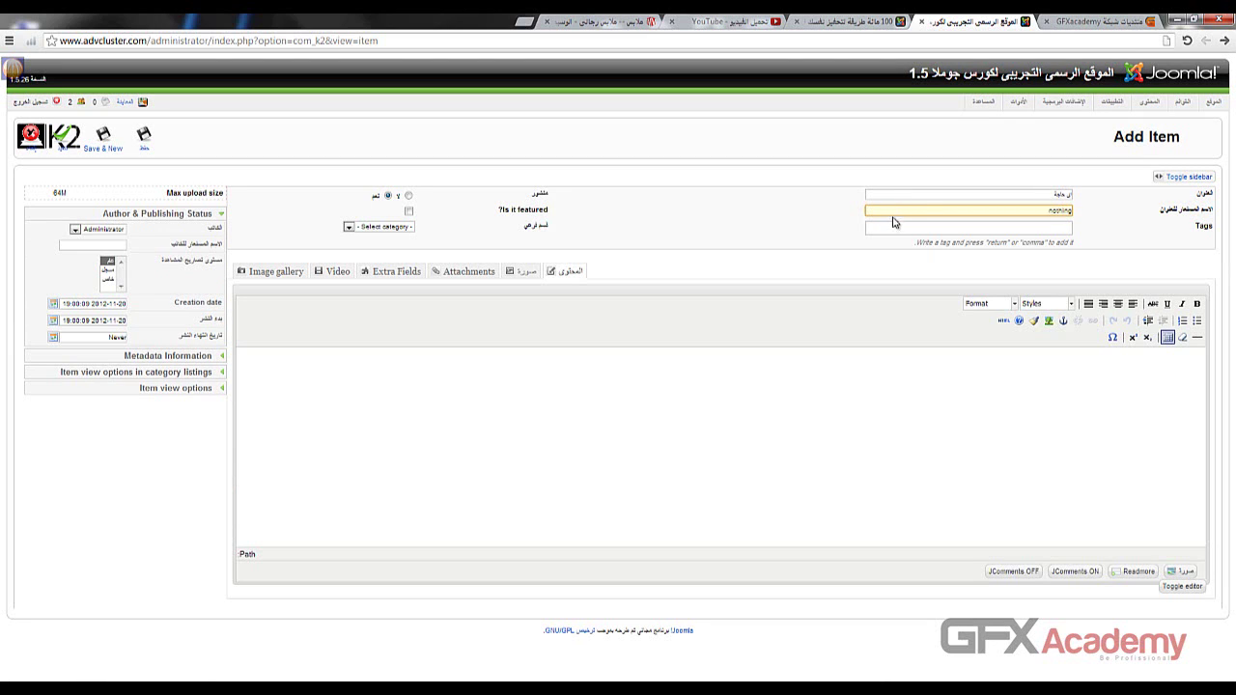
- Add the tags fgf, dfgfdg and gfx to the item
left_click(892, 227)
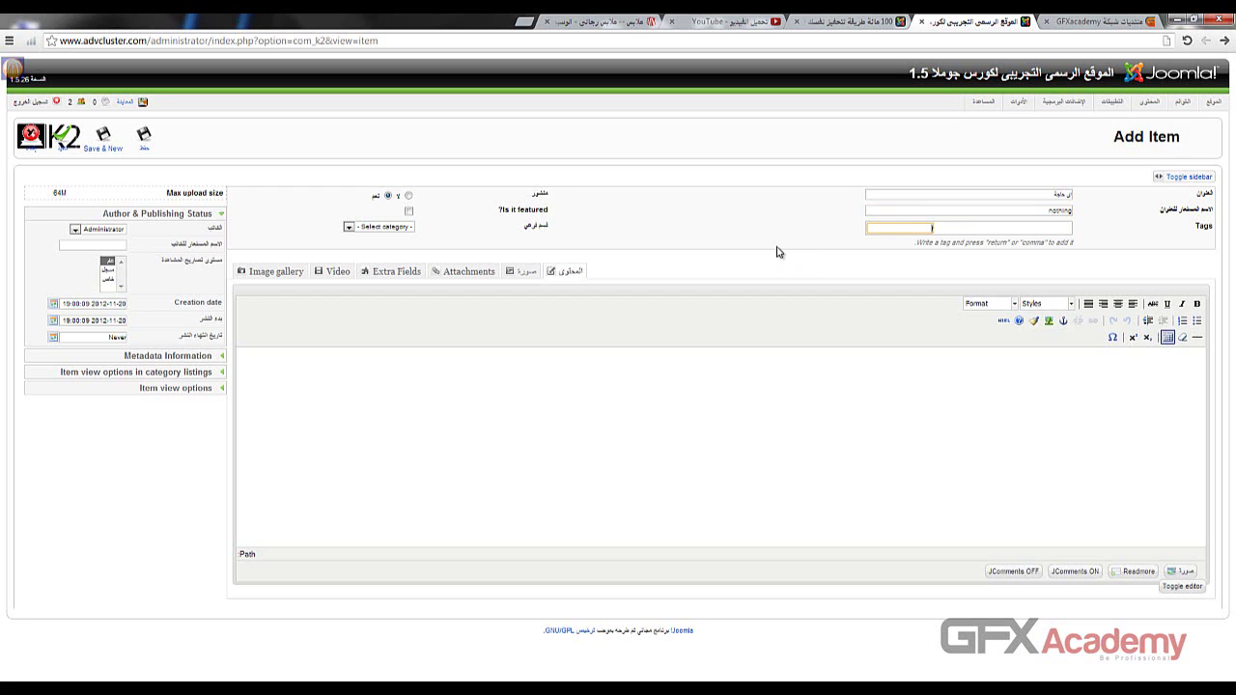
type("fgf")
key("Return")
type("dfgfdg")
key("Return")
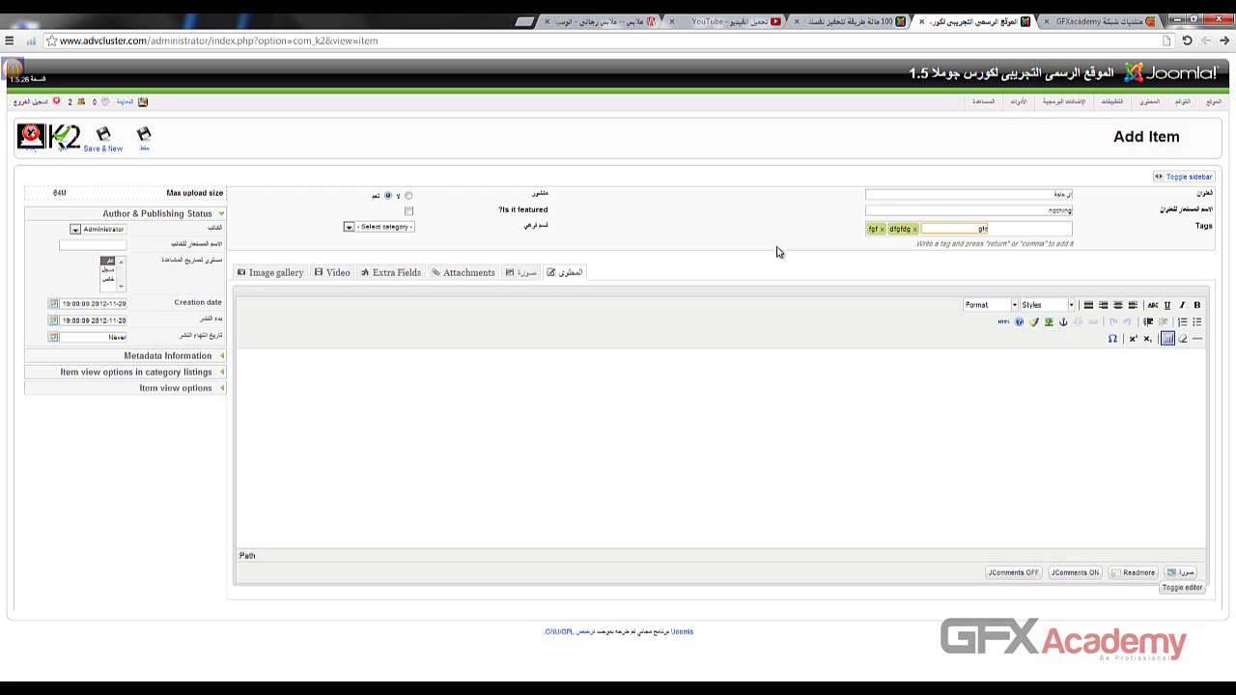
type("gfx")
key("Return")
- Put the item in the clothes category, add filler body text, and turn JComments on
left_click(441, 465)
left_click(350, 227)
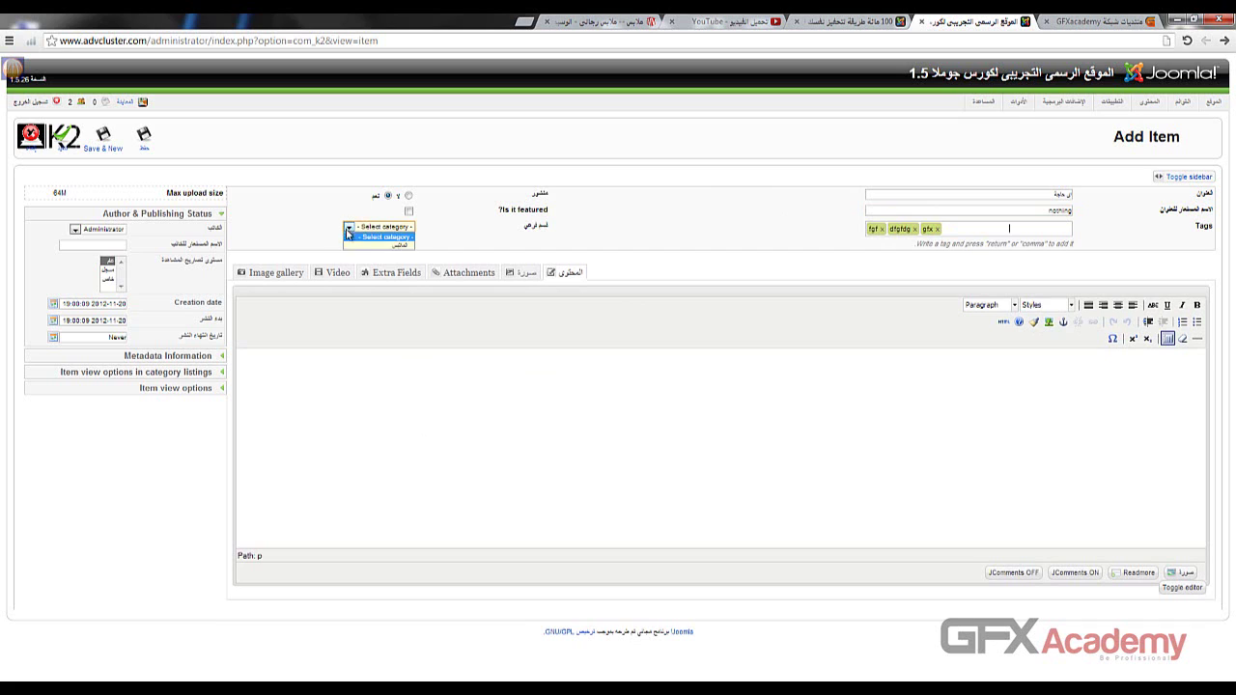
left_click(401, 247)
left_click(674, 387)
type("hghghghghghgh")
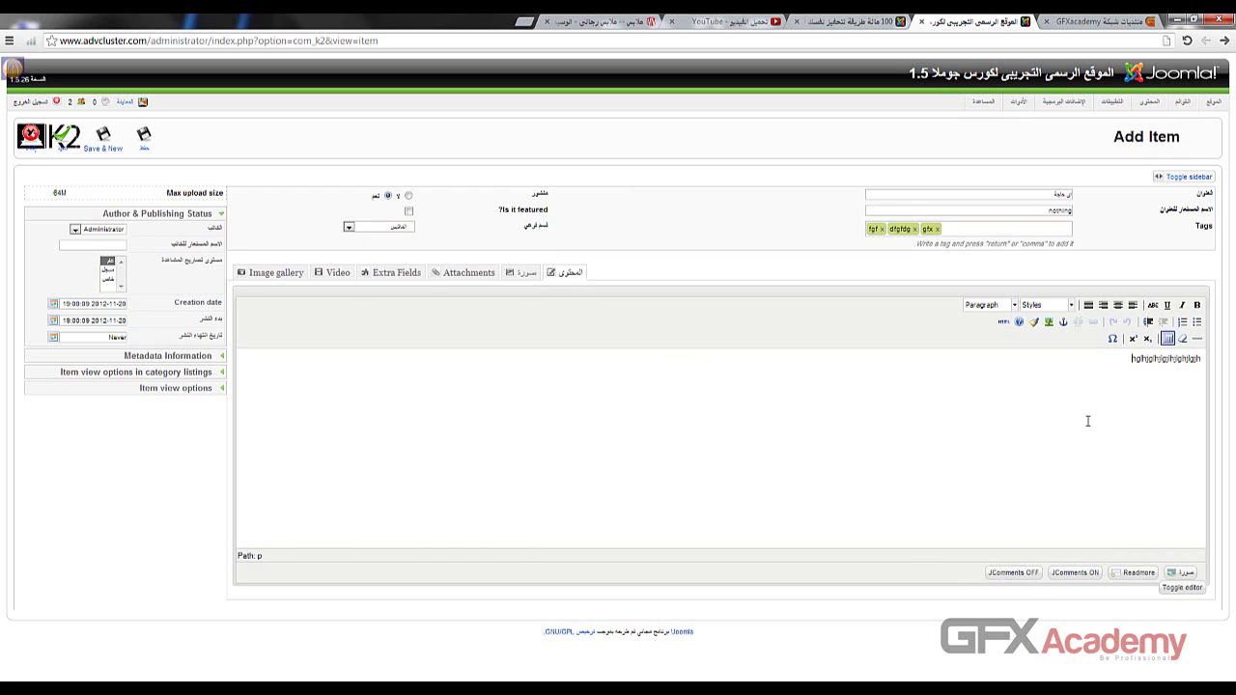
type(" ghgjhkjgkhjghjhkjgh gh ghgfhgfhg")
key("Return")
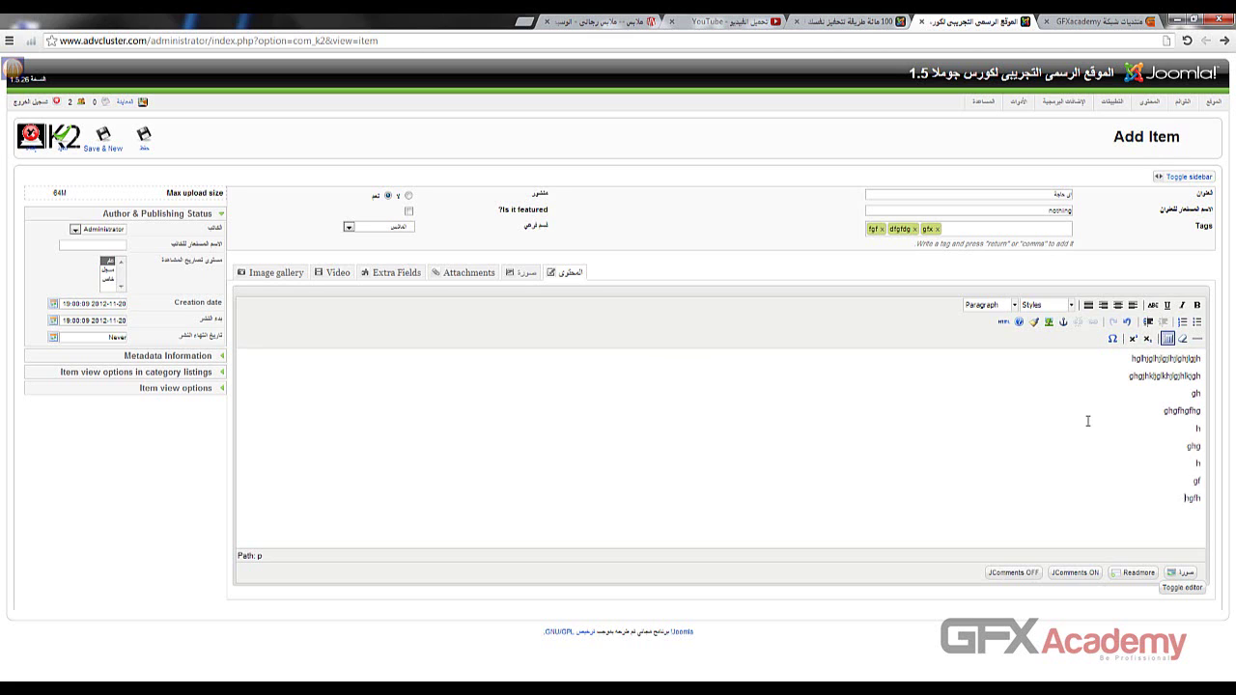
left_click(1055, 574)
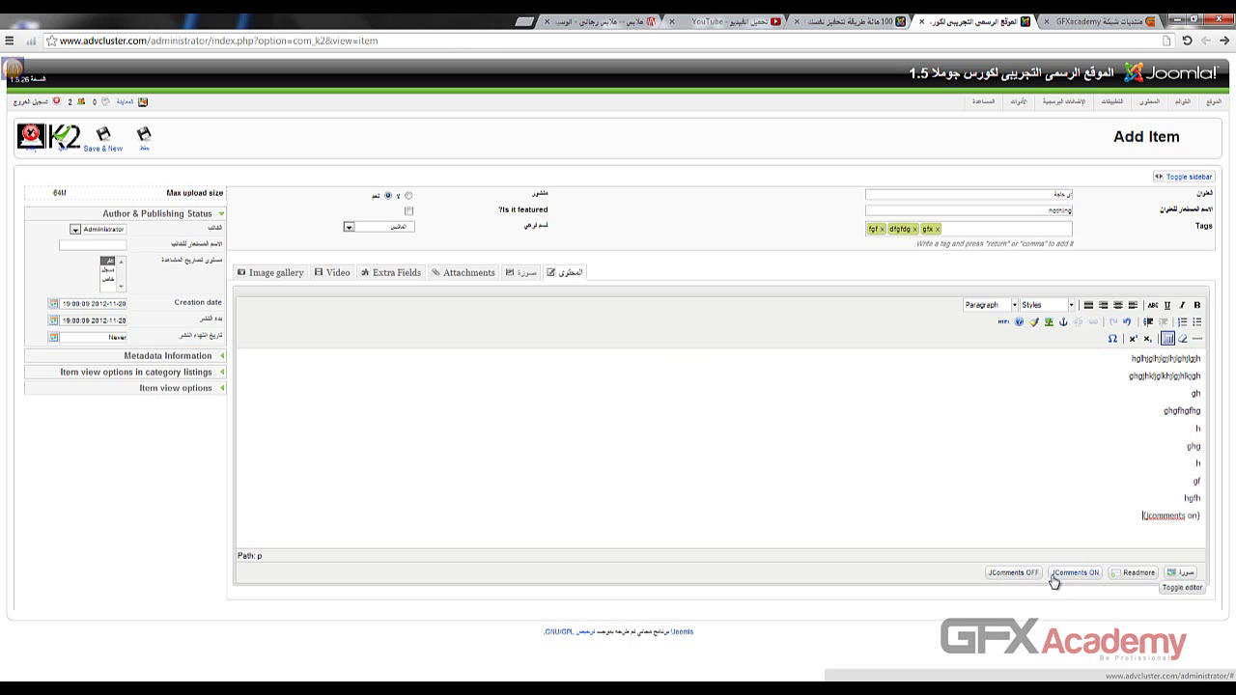
- Save the K2 item, then go to the Main Menu items and start a new menu item
left_click(147, 137)
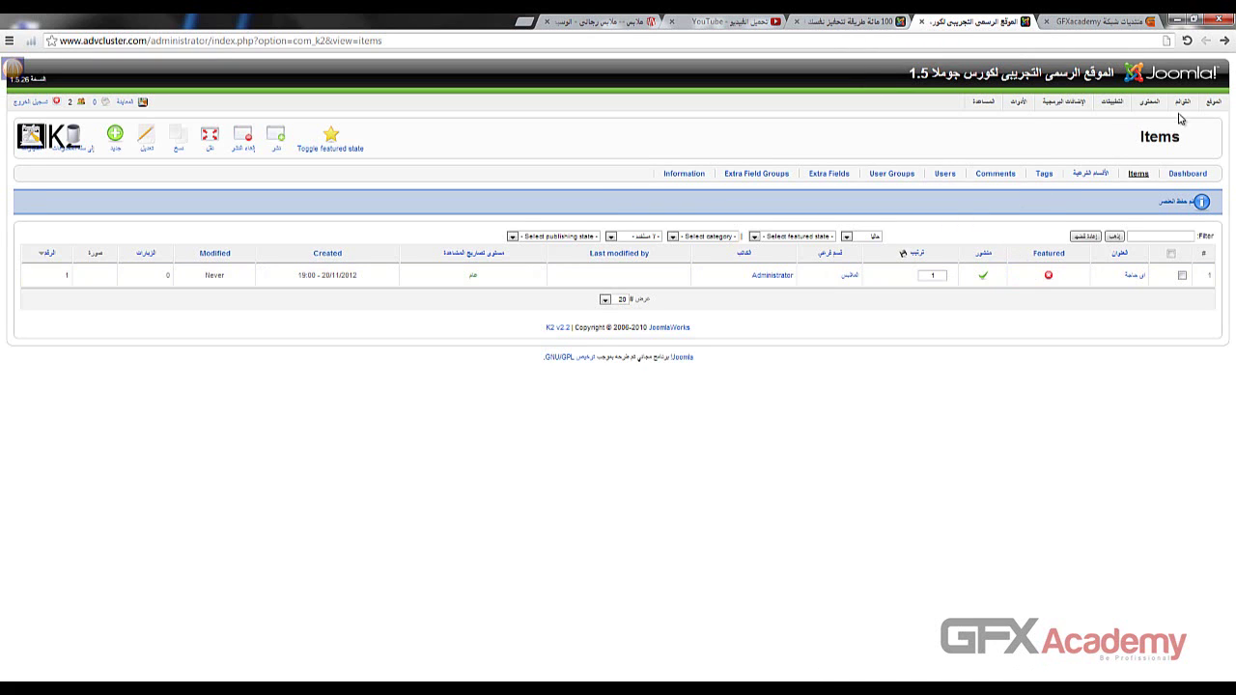
mouse_move(1182, 110)
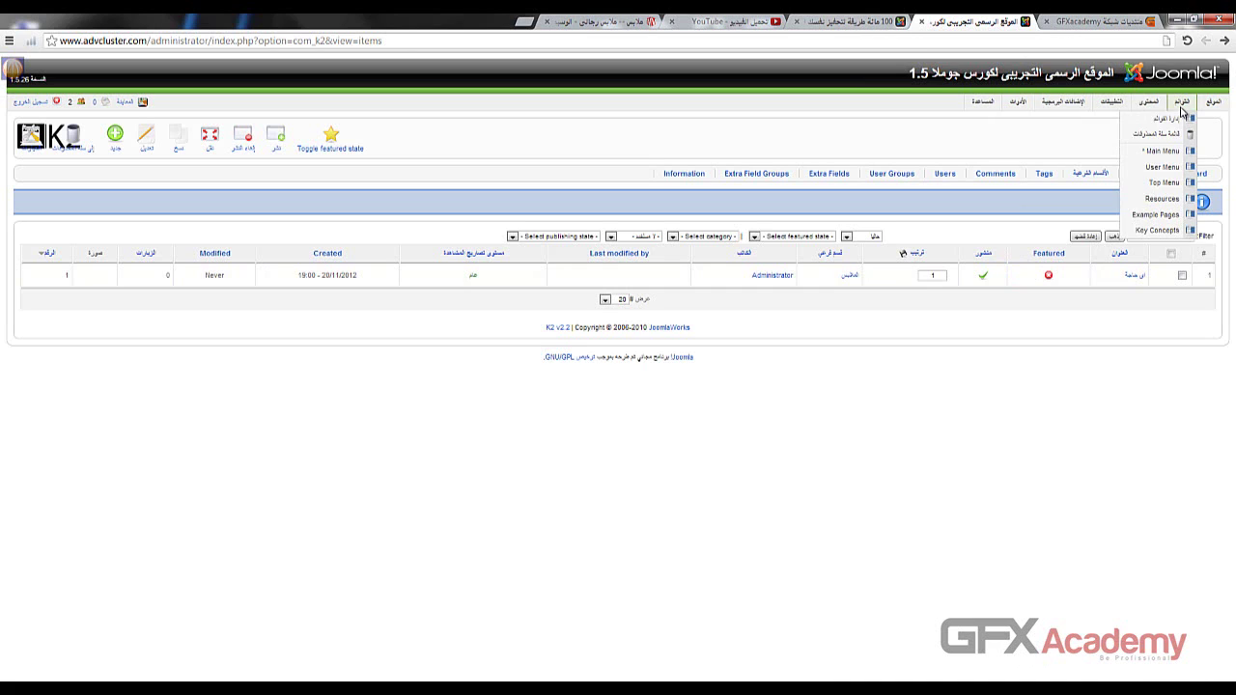
left_click(1141, 170)
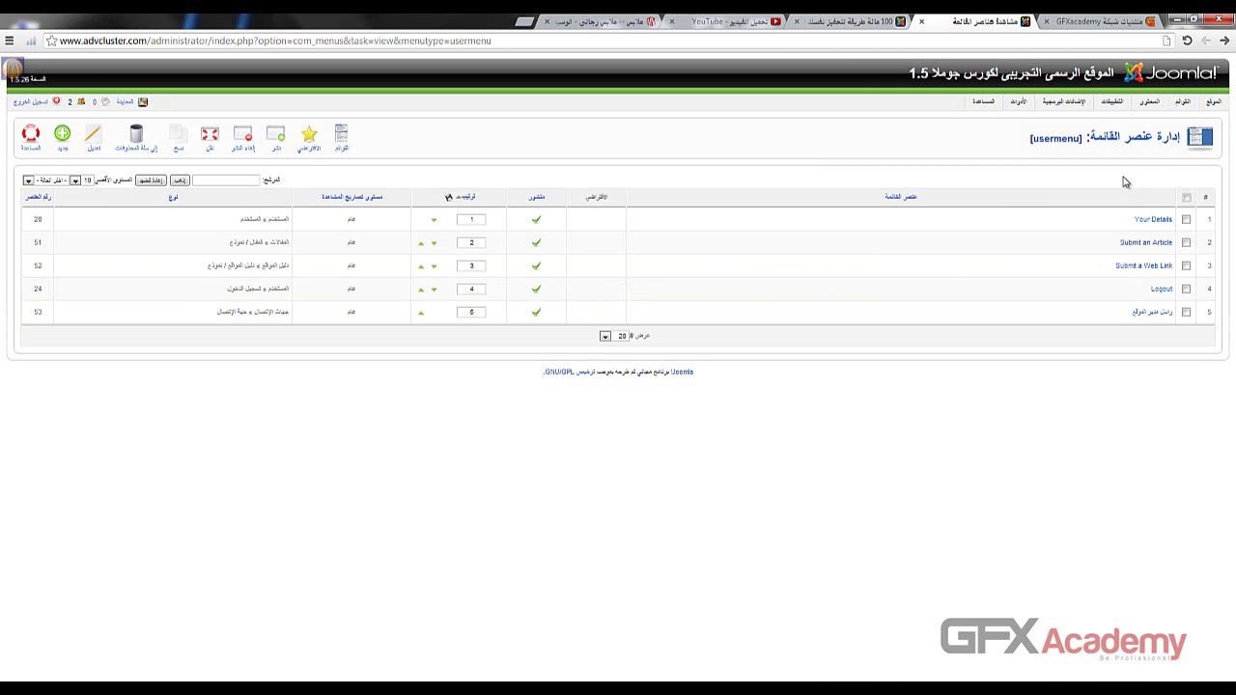
mouse_move(1180, 101)
left_click(1168, 151)
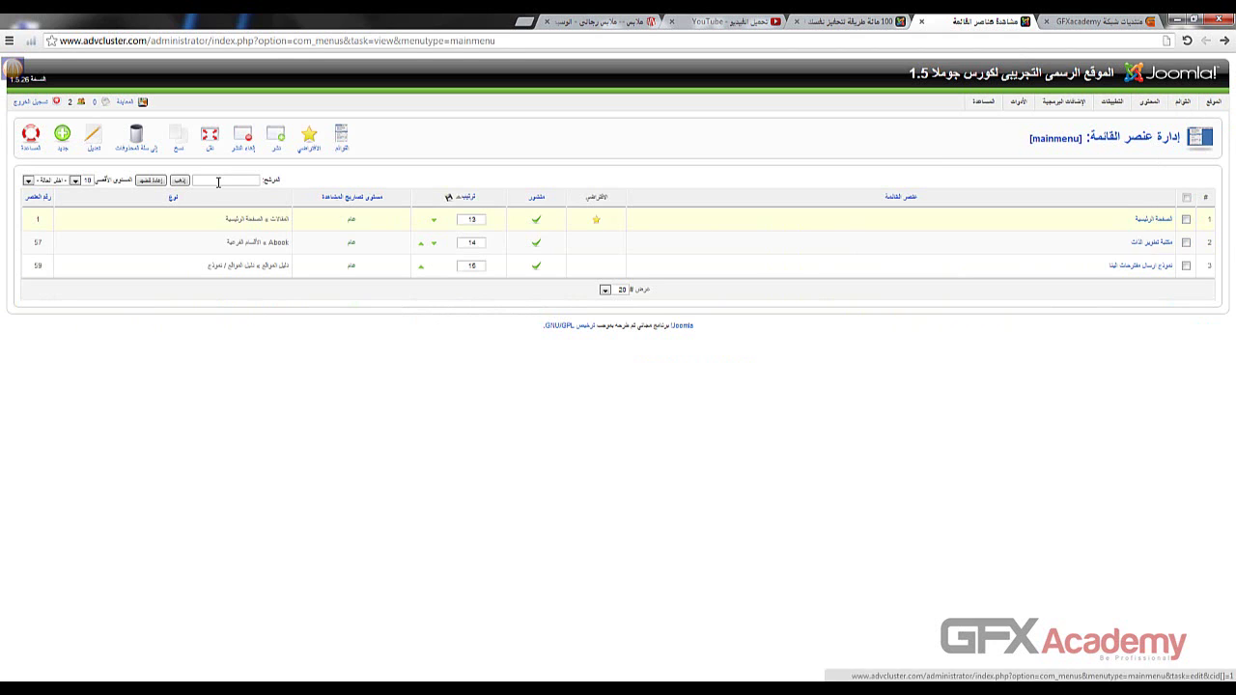
left_click(62, 140)
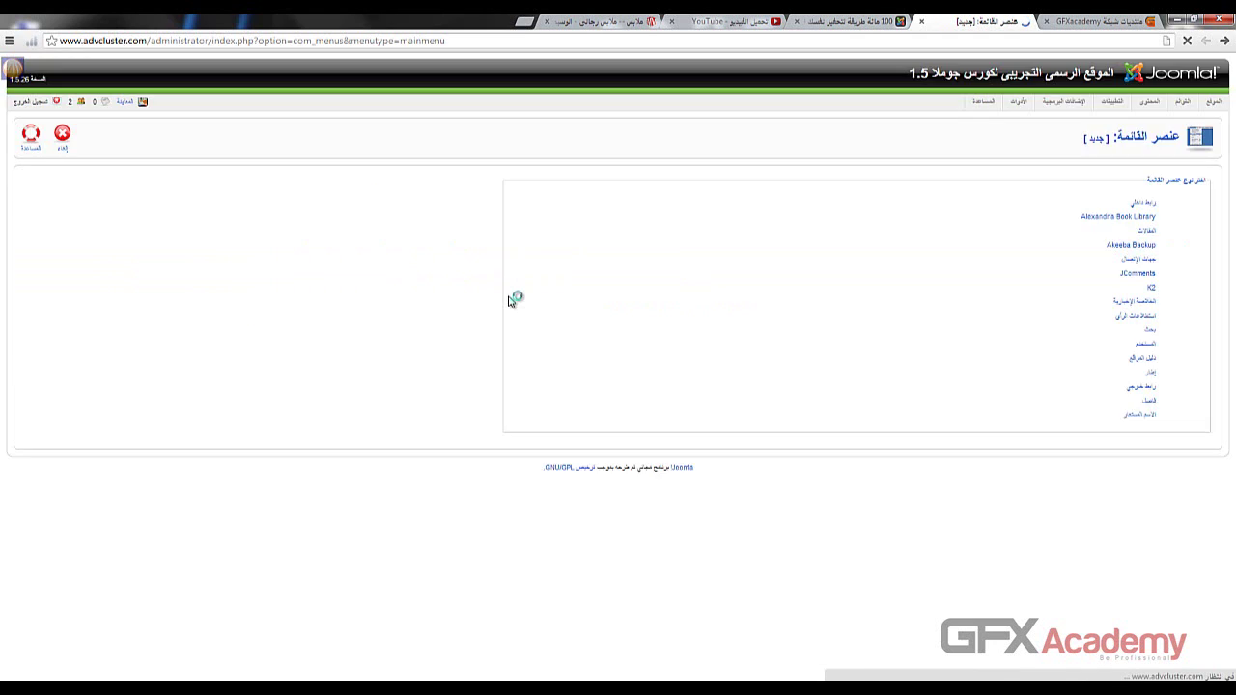
- Save a K2 Item listings > Categories menu item with alias ايلايلا listing the الملابس category
left_click(1151, 288)
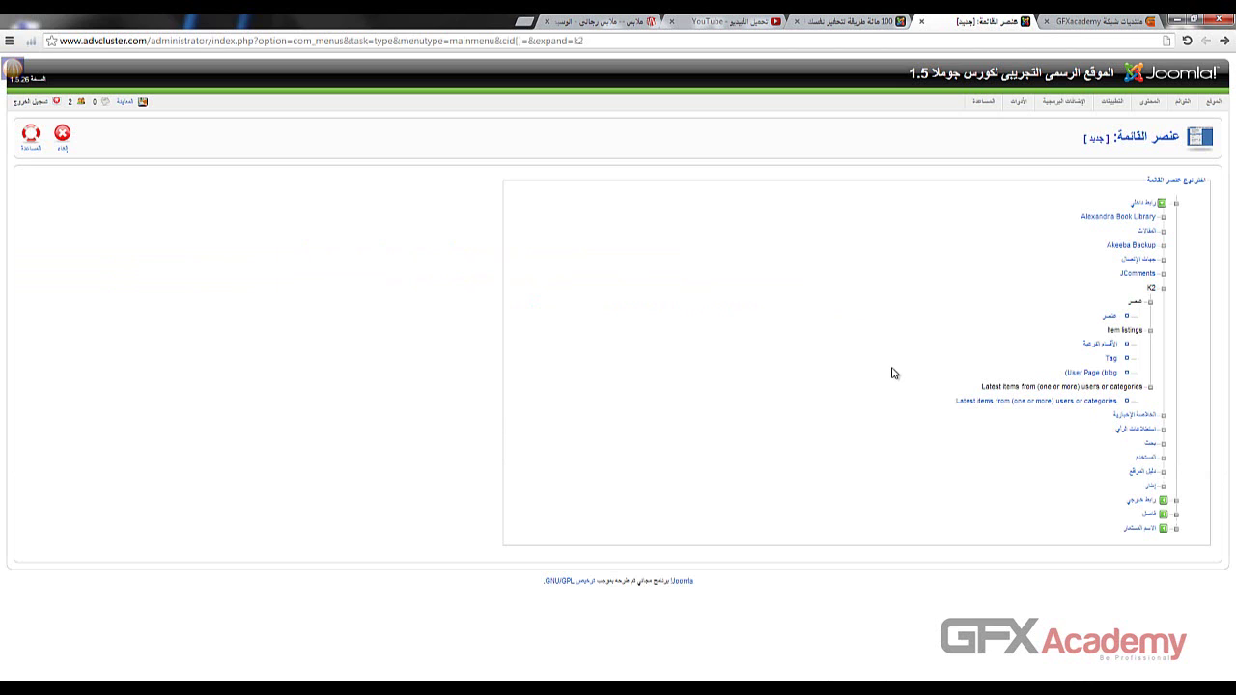
left_click(1091, 345)
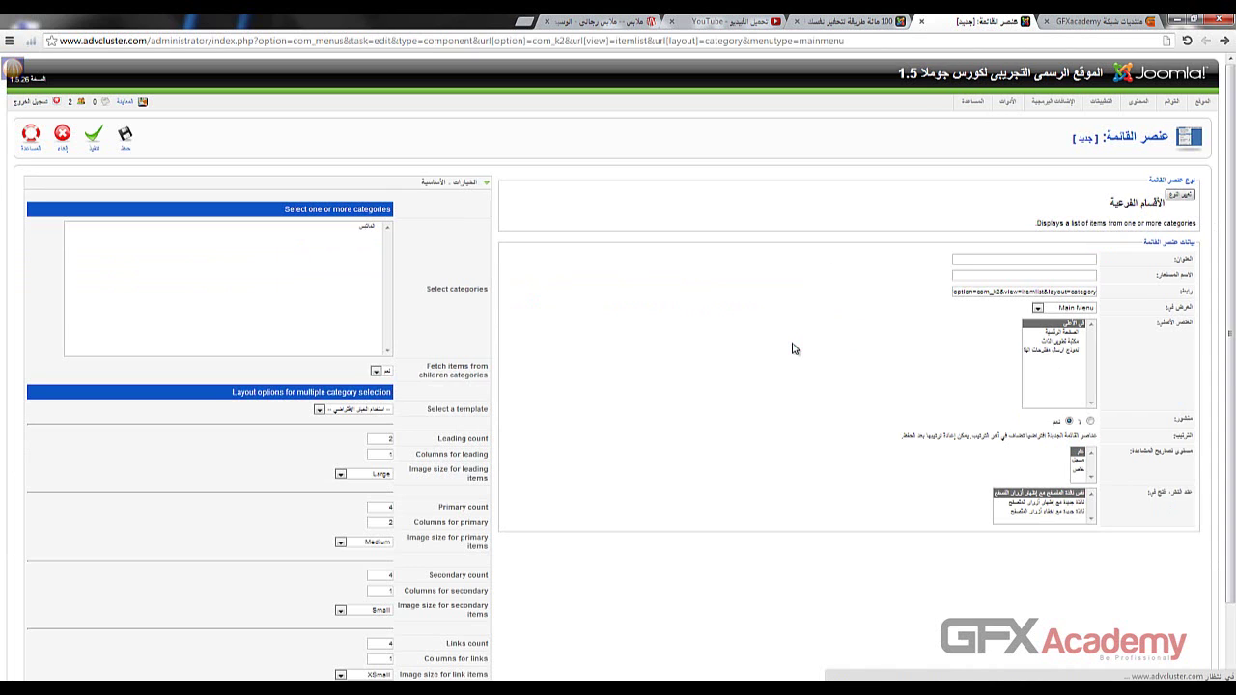
left_click(1032, 256)
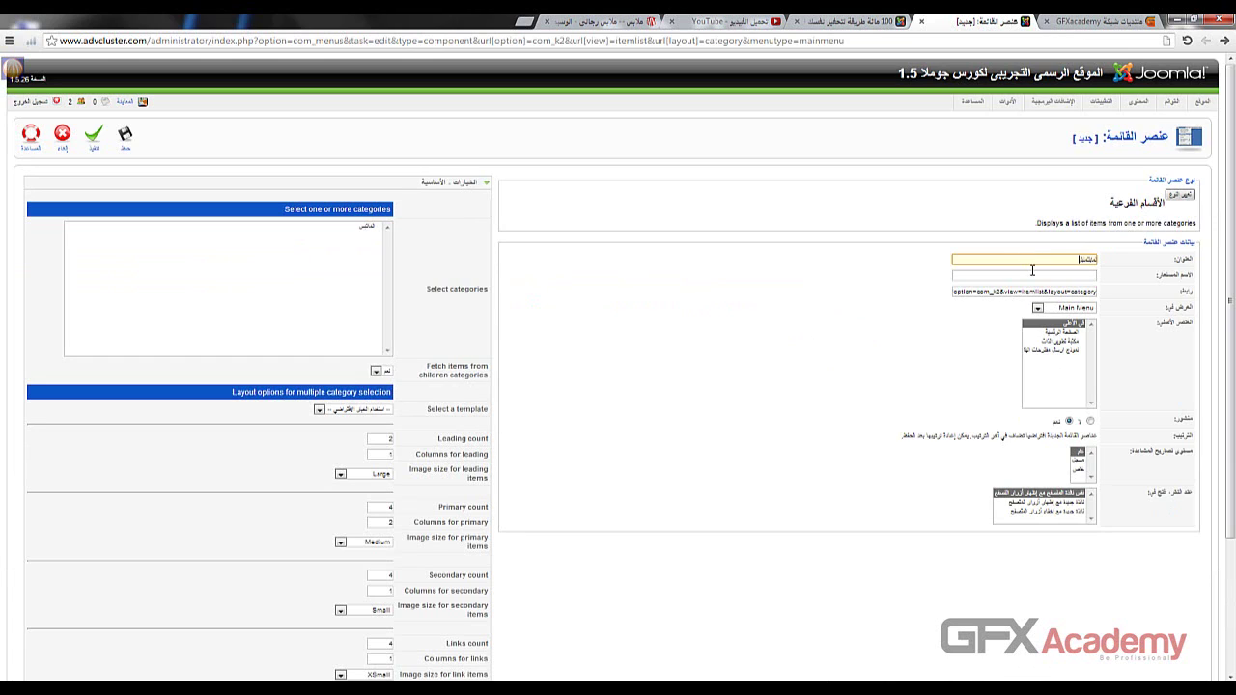
left_click(1032, 274)
type("ايلايلايلا")
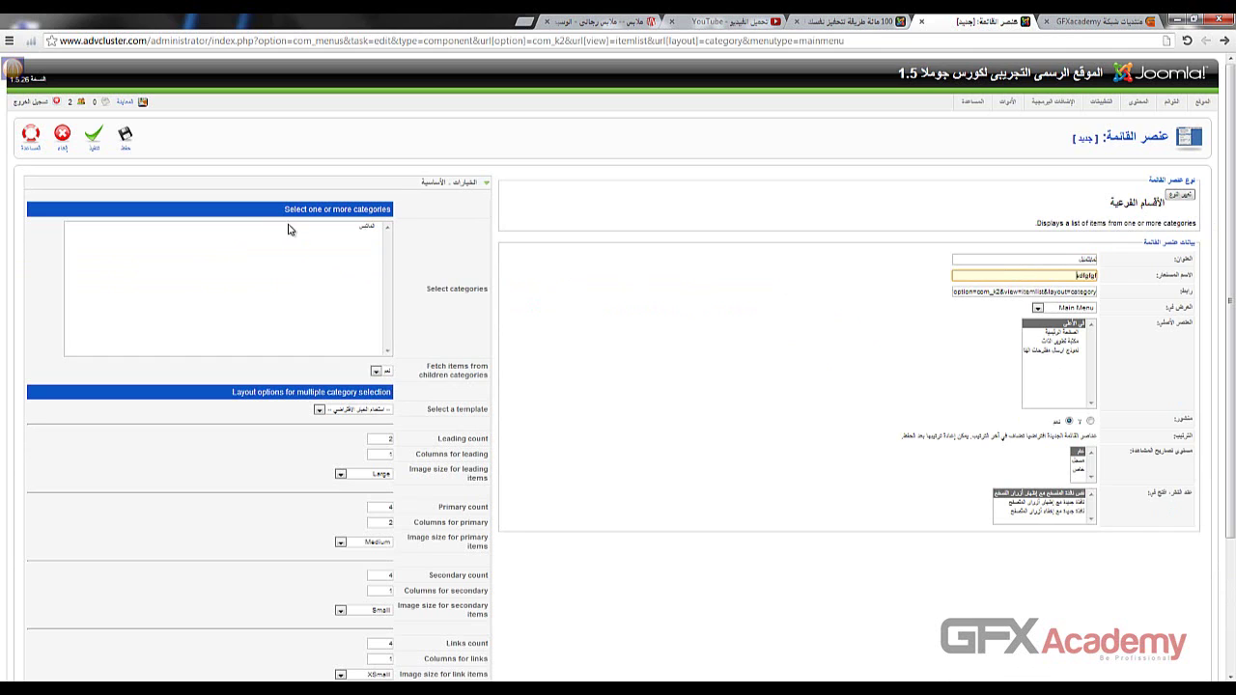
left_click(288, 230)
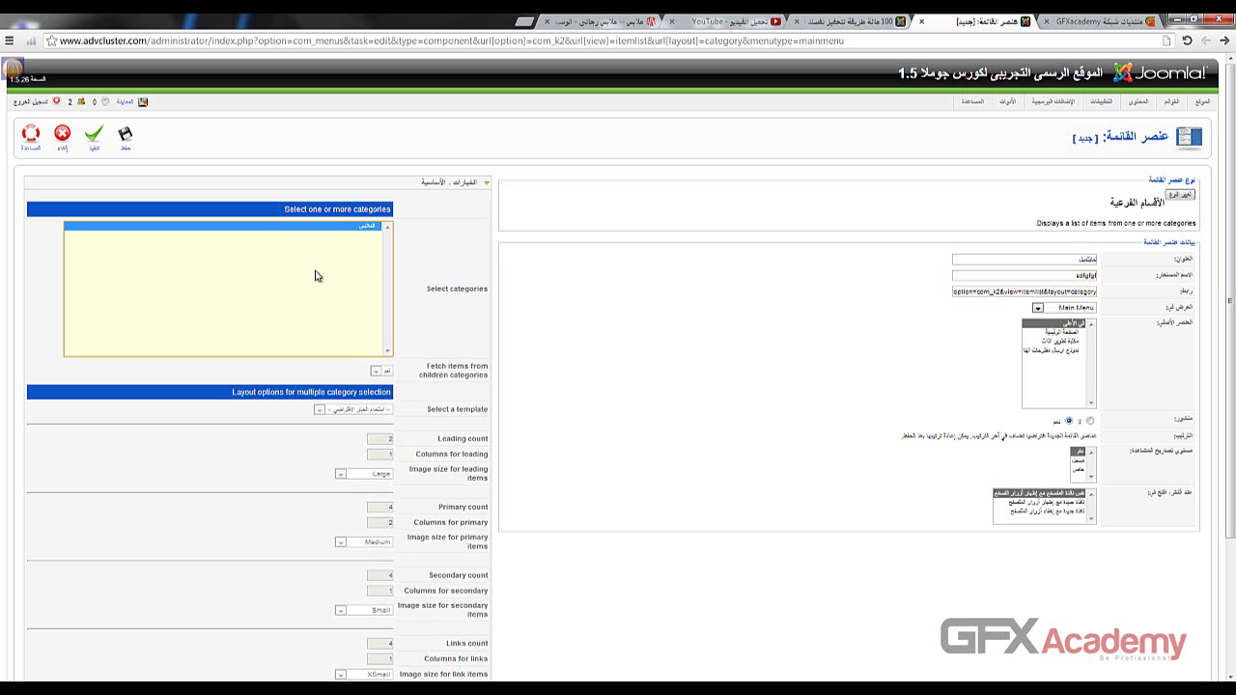
left_click(126, 138)
left_click(855, 22)
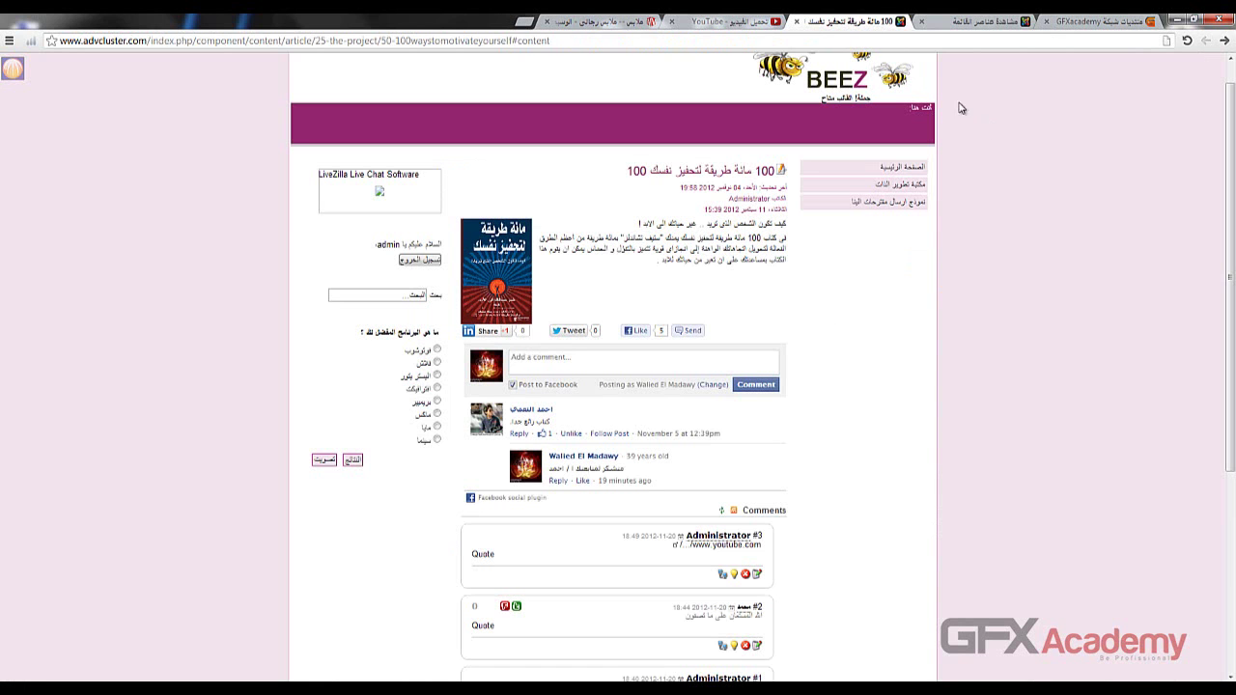
- Reload the front-end, follow the new menu link, and open the full اى حاجة item page
left_click(951, 40)
key("Return")
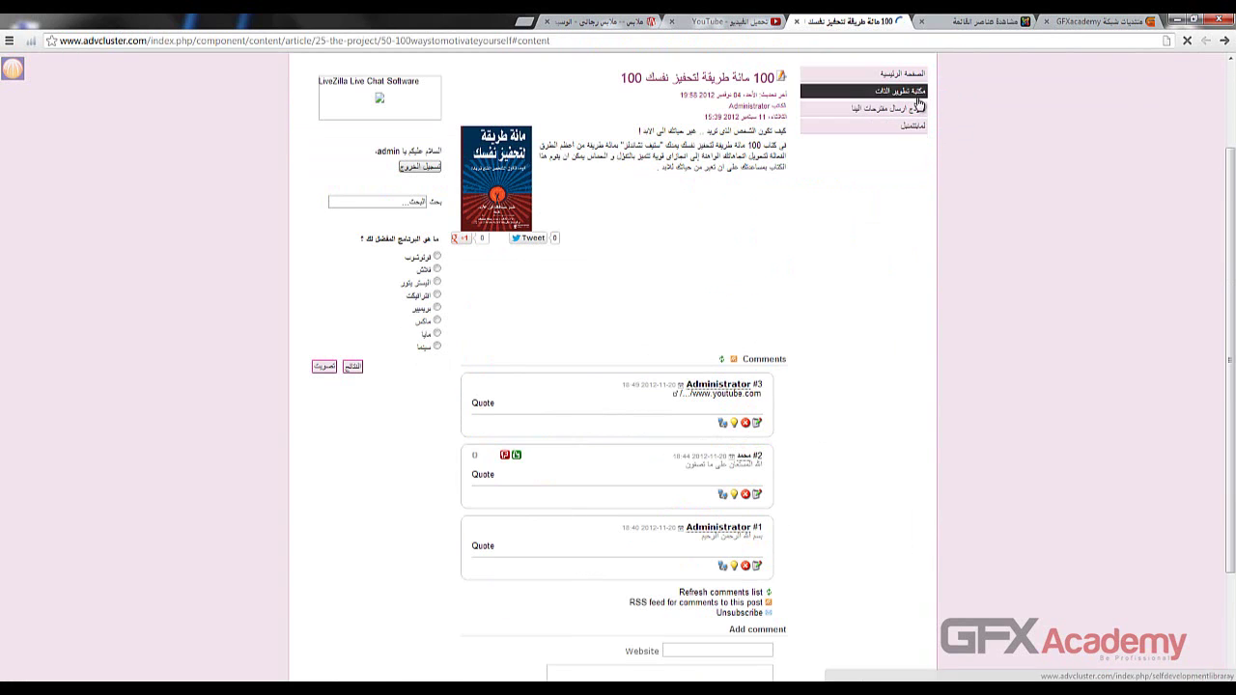
left_click(902, 126)
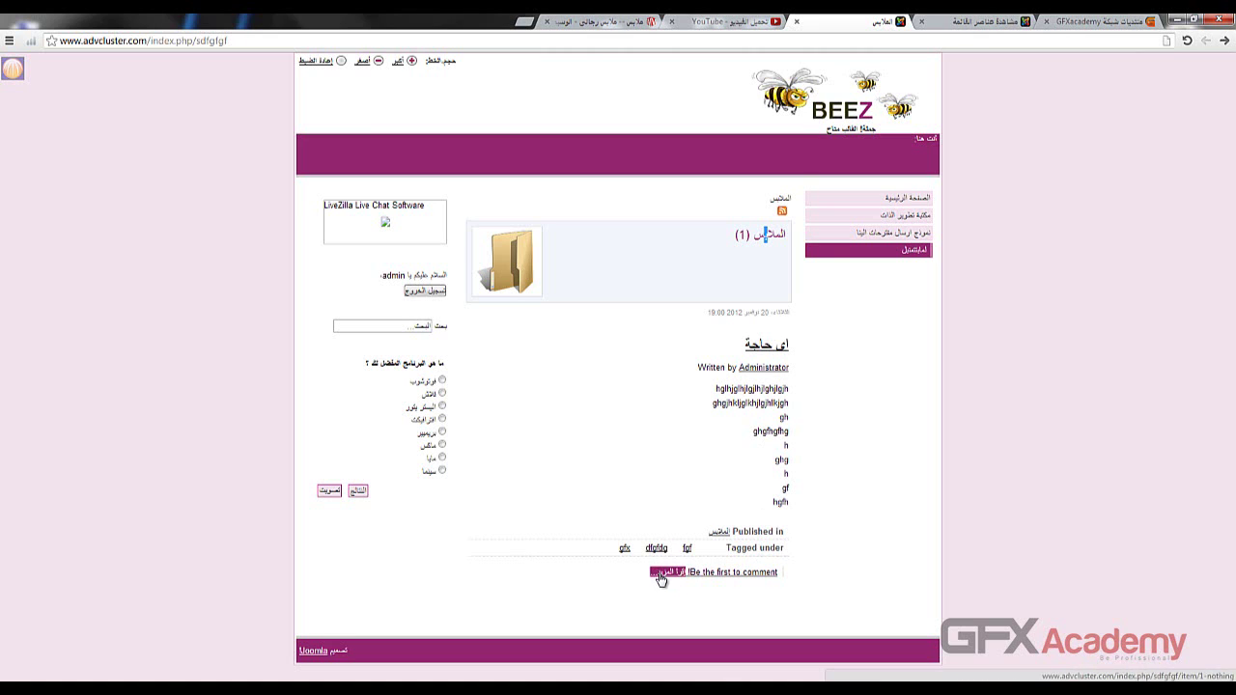
left_click(662, 576)
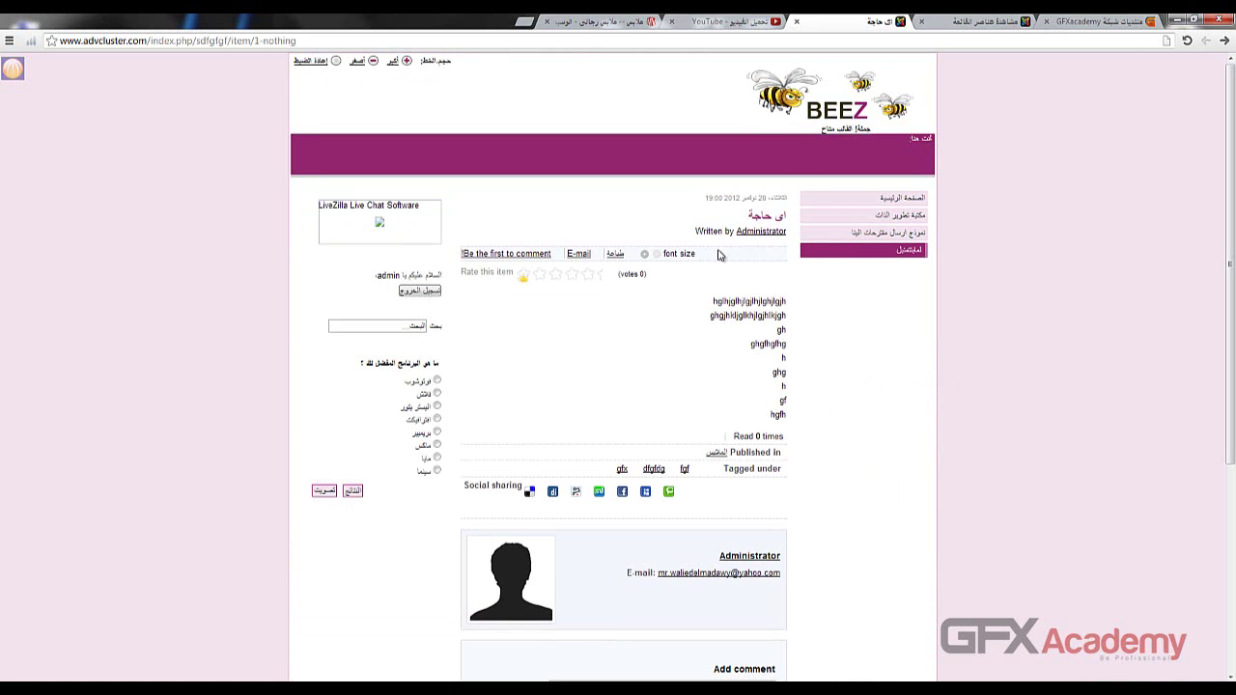
- Try the item's comment form fields and give the item a five-star rating
scroll(655, 345, "down", 3)
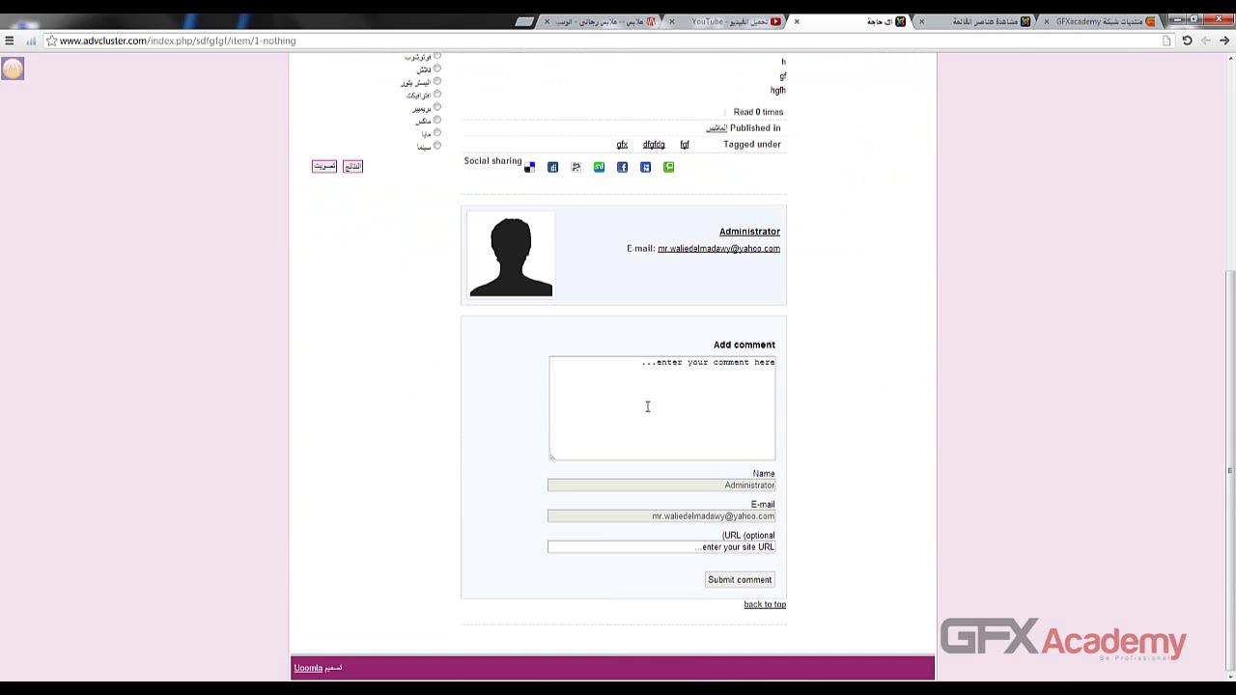
left_click(647, 406)
left_click(664, 502)
left_click(645, 544)
left_click(642, 520)
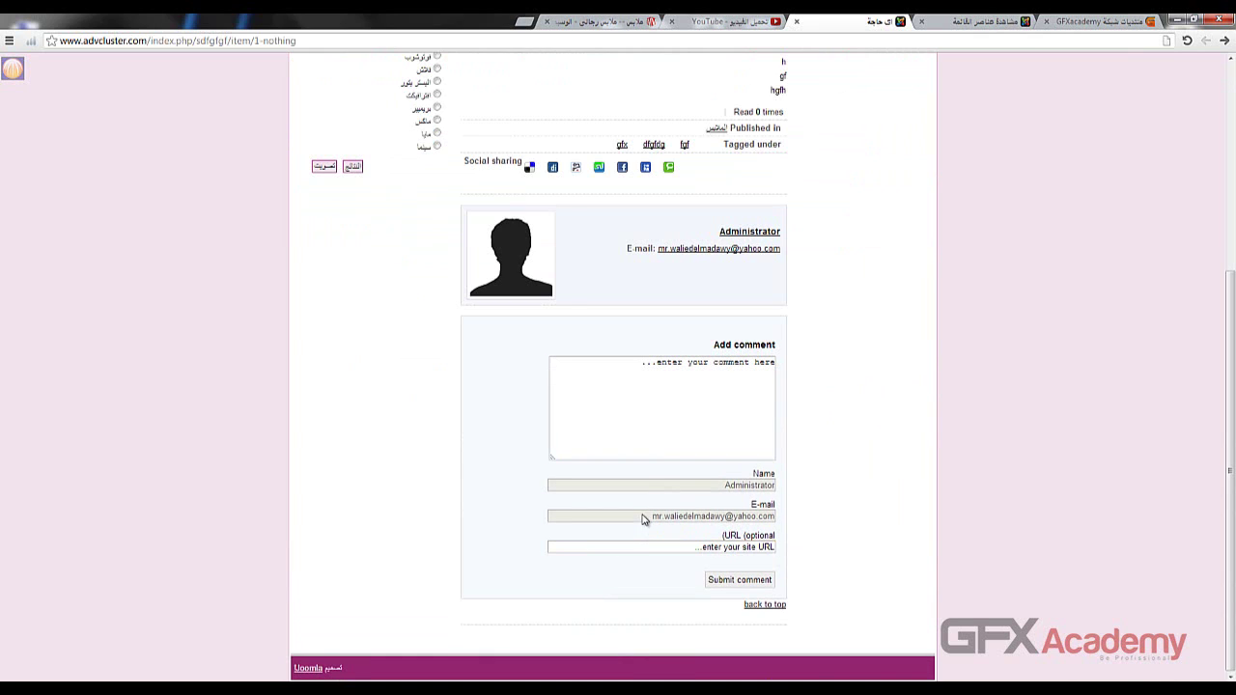
left_click(672, 422)
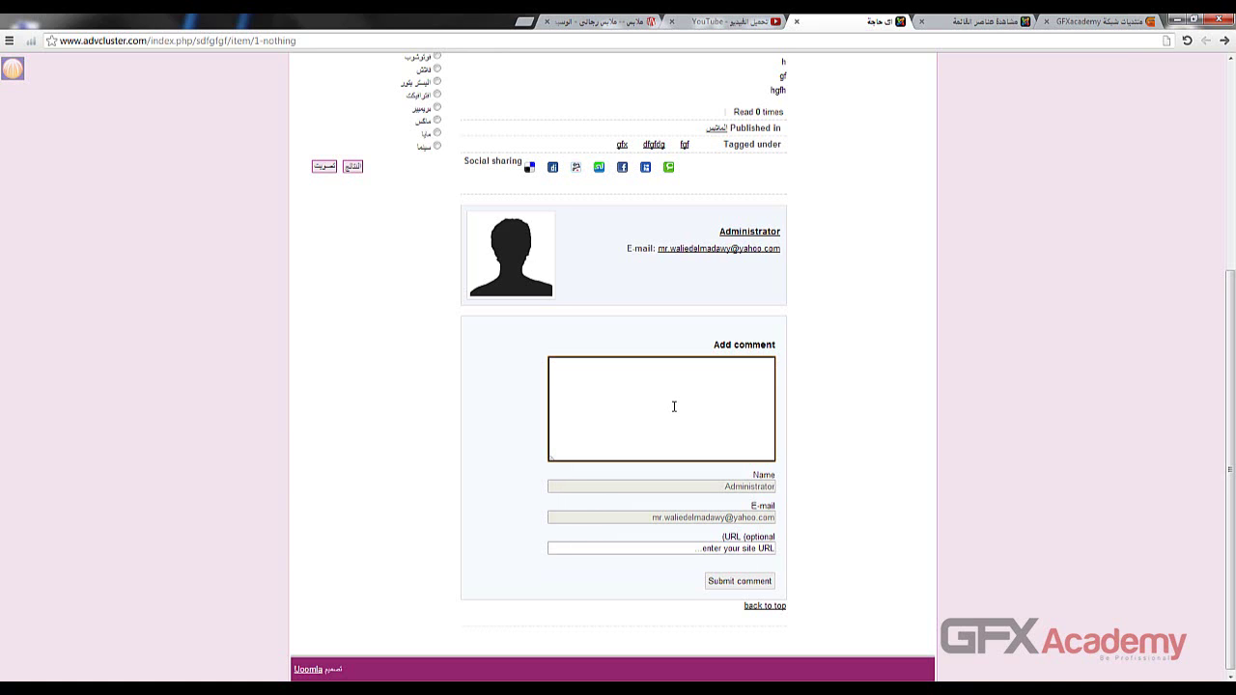
scroll(674, 411, "up", 2)
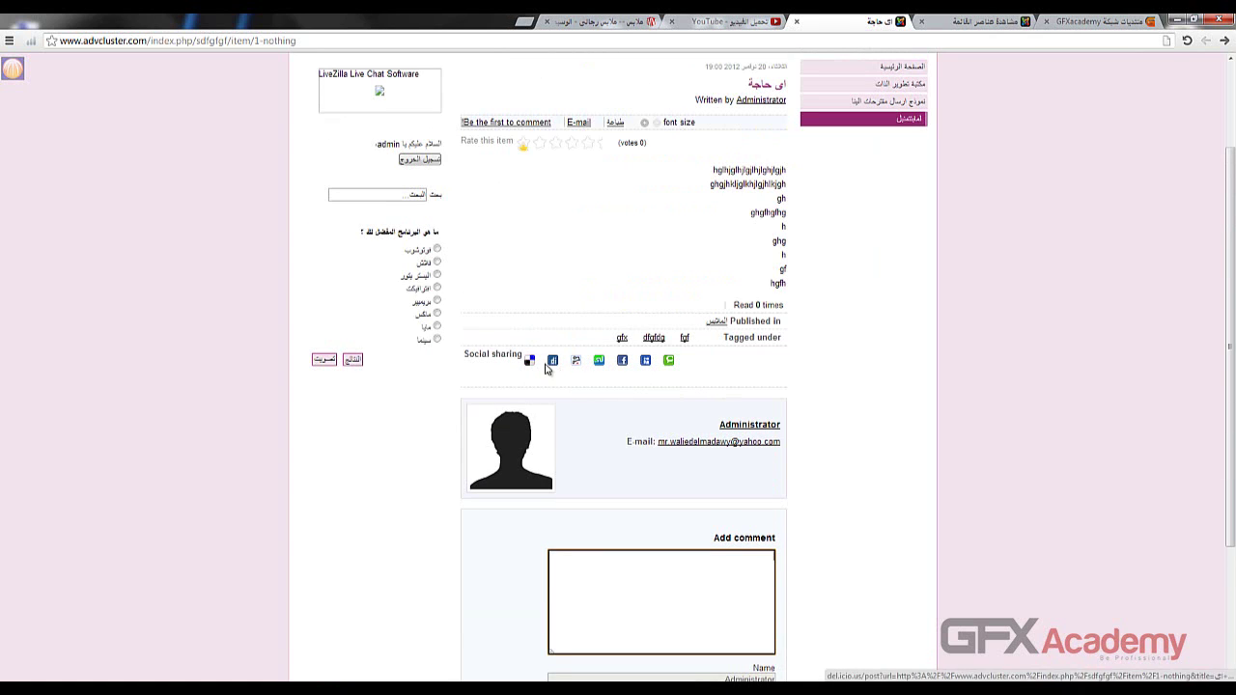
left_click(604, 154)
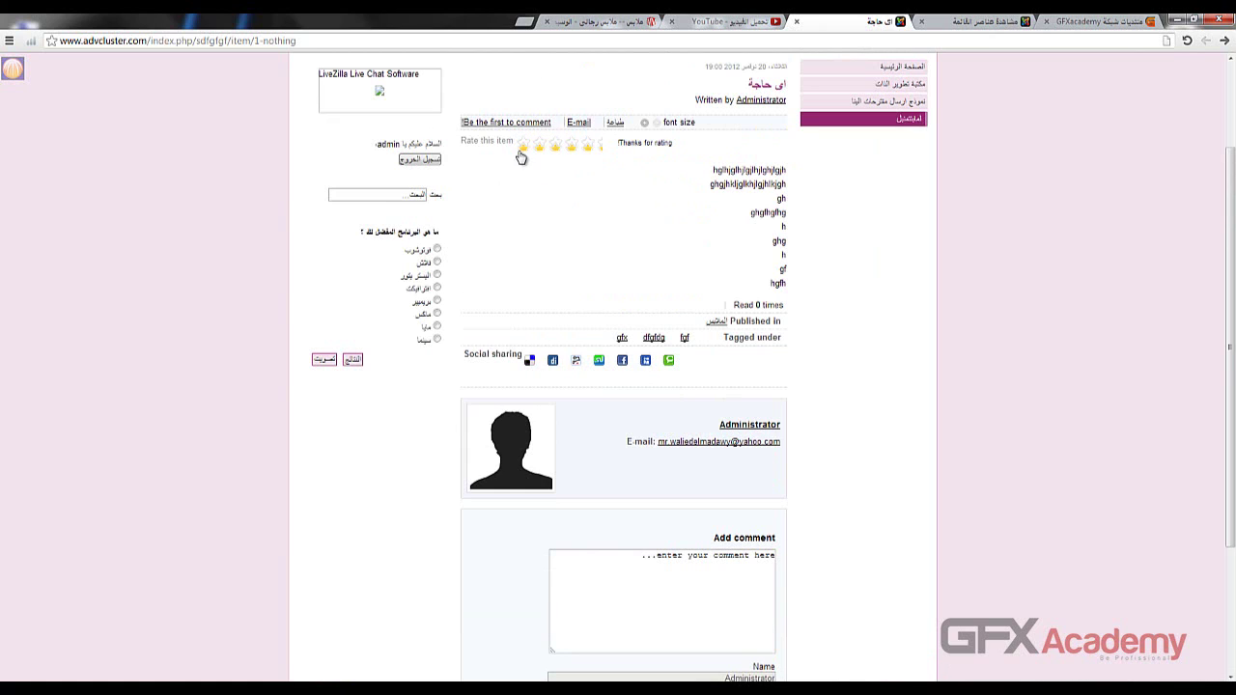
left_click(595, 27)
scroll(158, 277, "down", 4)
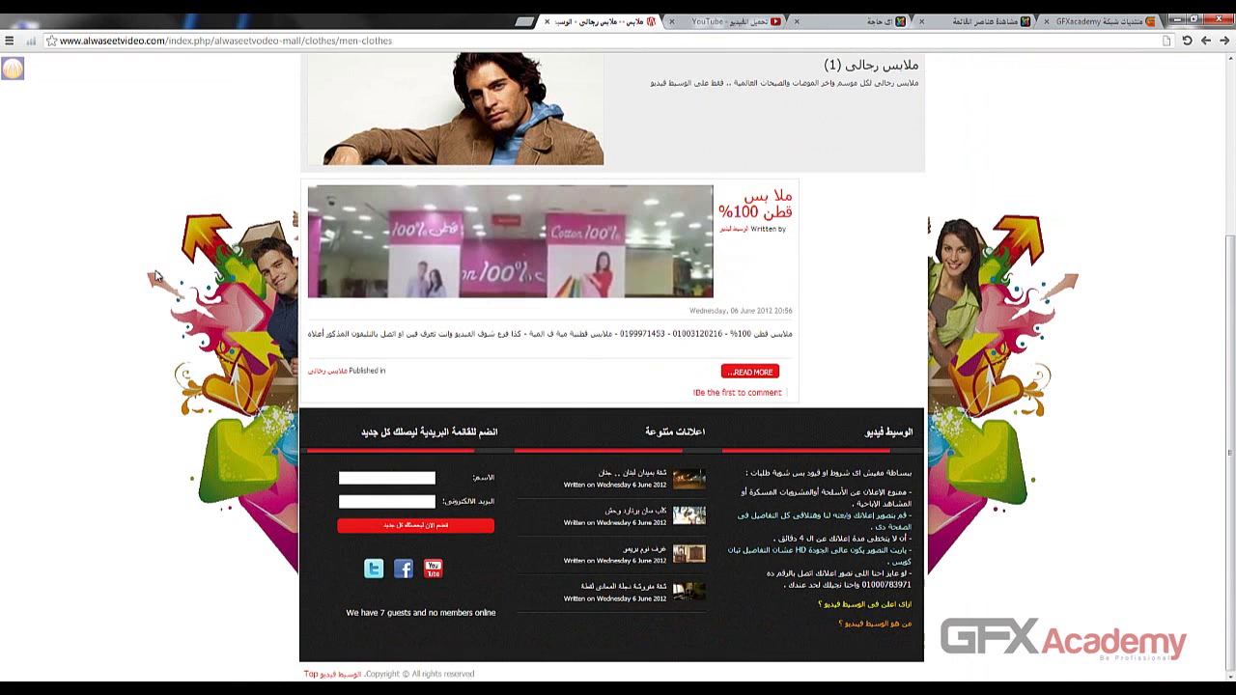
- Open the reference cotton clothes item, test the font size +/- buttons, and scroll to its Media and Image Gallery
left_click(761, 381)
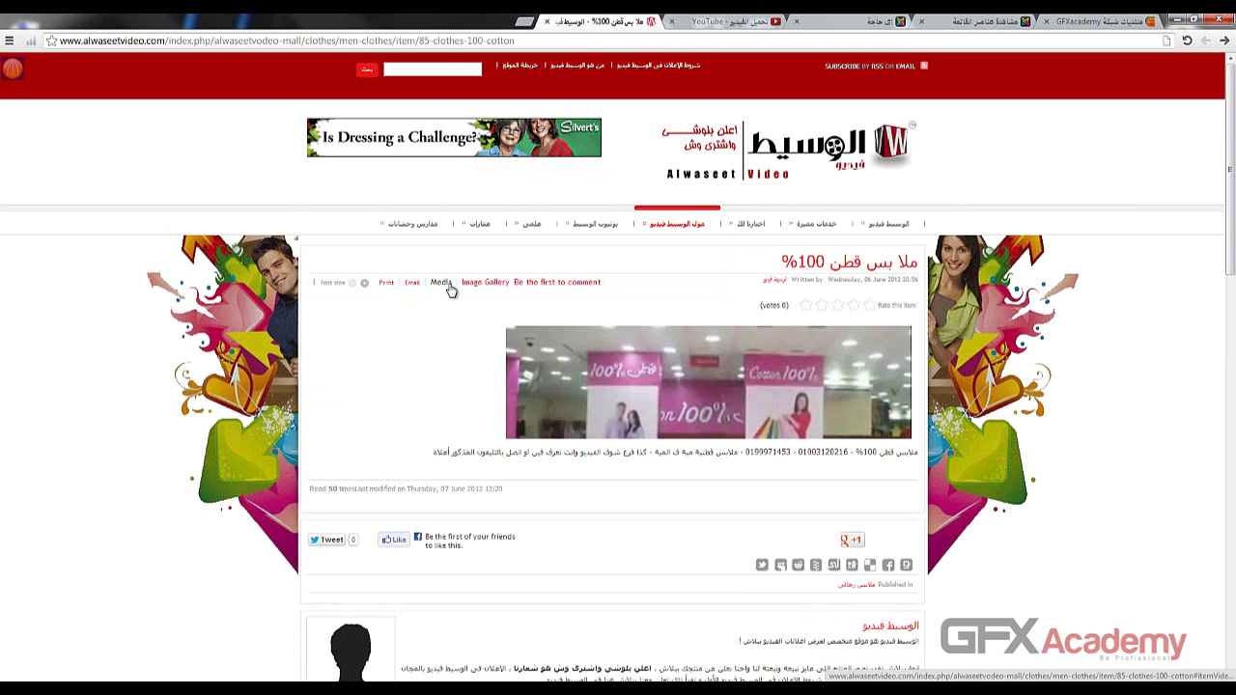
left_click(364, 284)
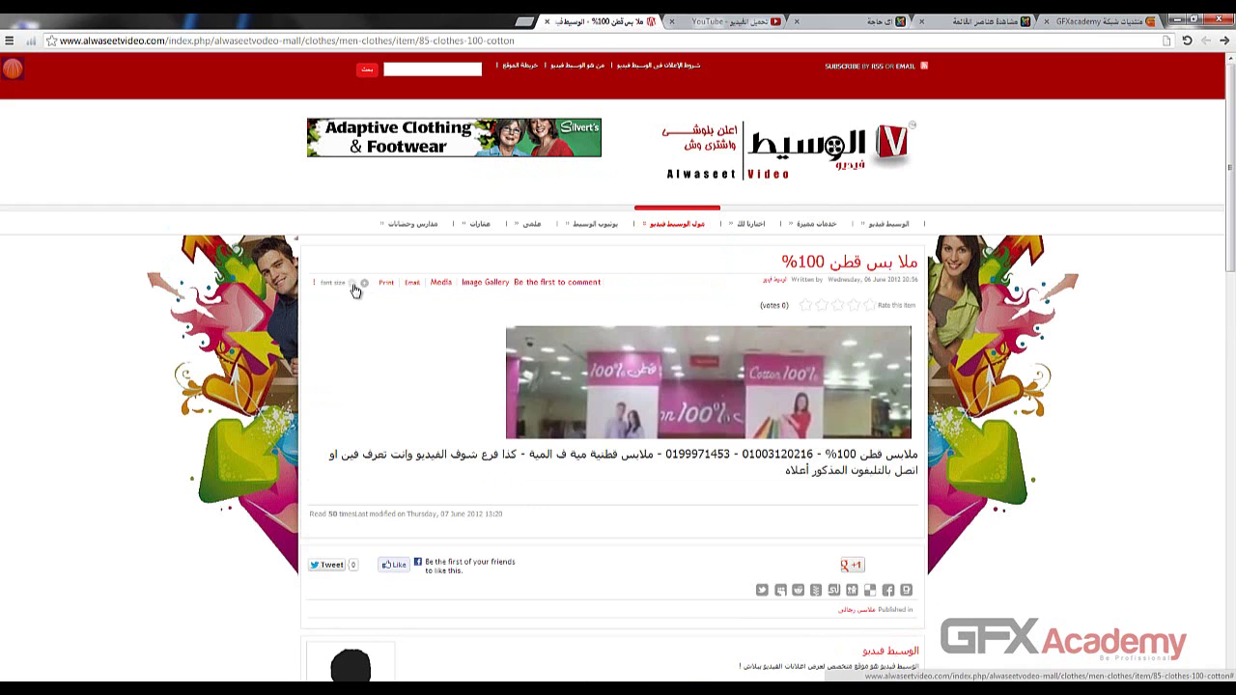
left_click(351, 284)
scroll(477, 325, "down", 2)
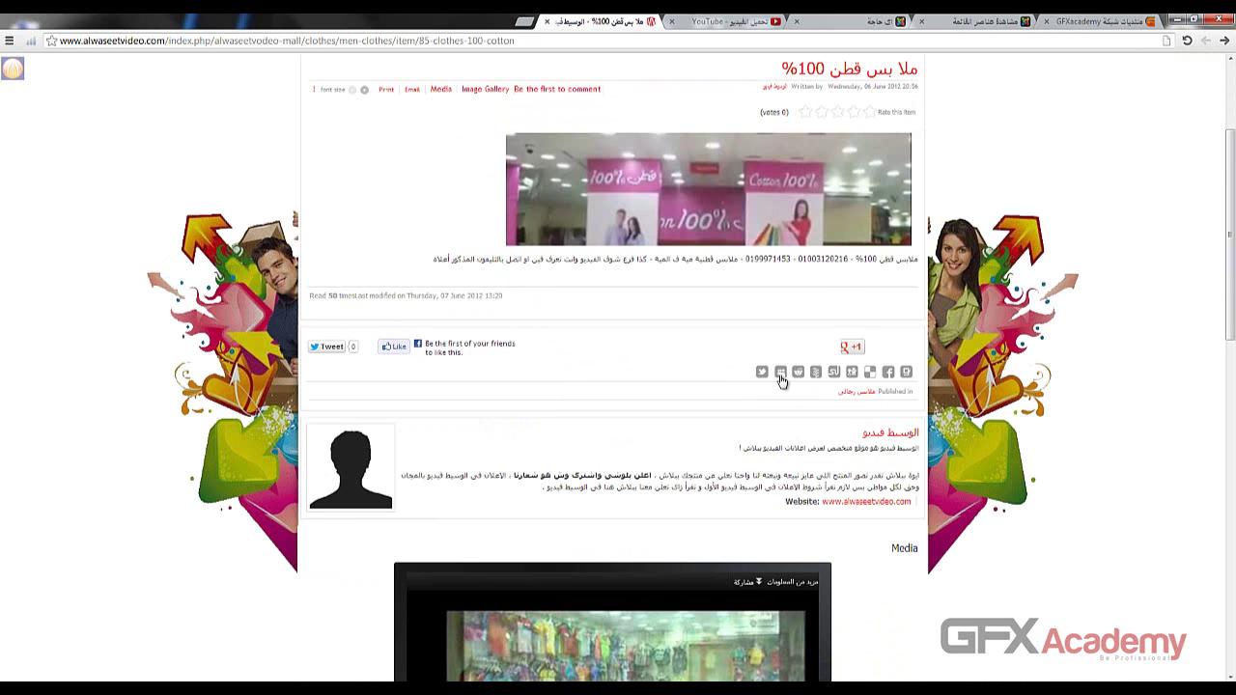
scroll(912, 381, "down", 5)
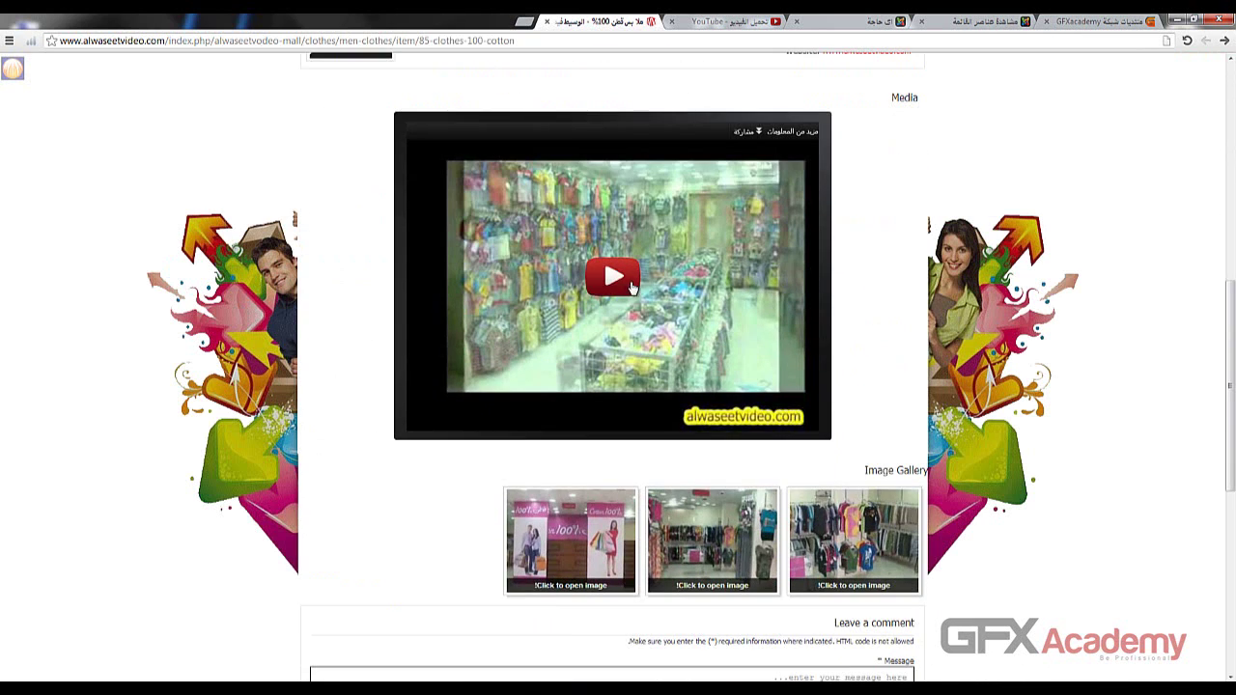
left_click(970, 22)
left_click(854, 29)
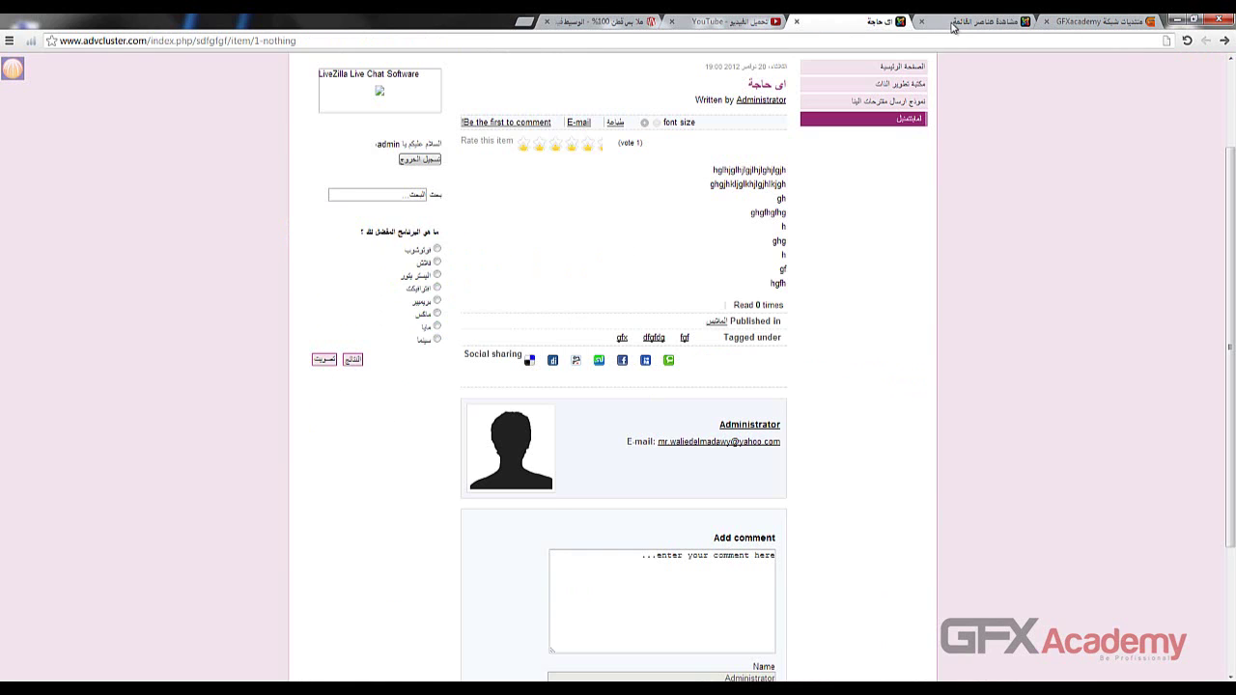
- From the admin tab, open the item اى حاجة via Components > K2 > Items
left_click(970, 22)
mouse_move(1112, 102)
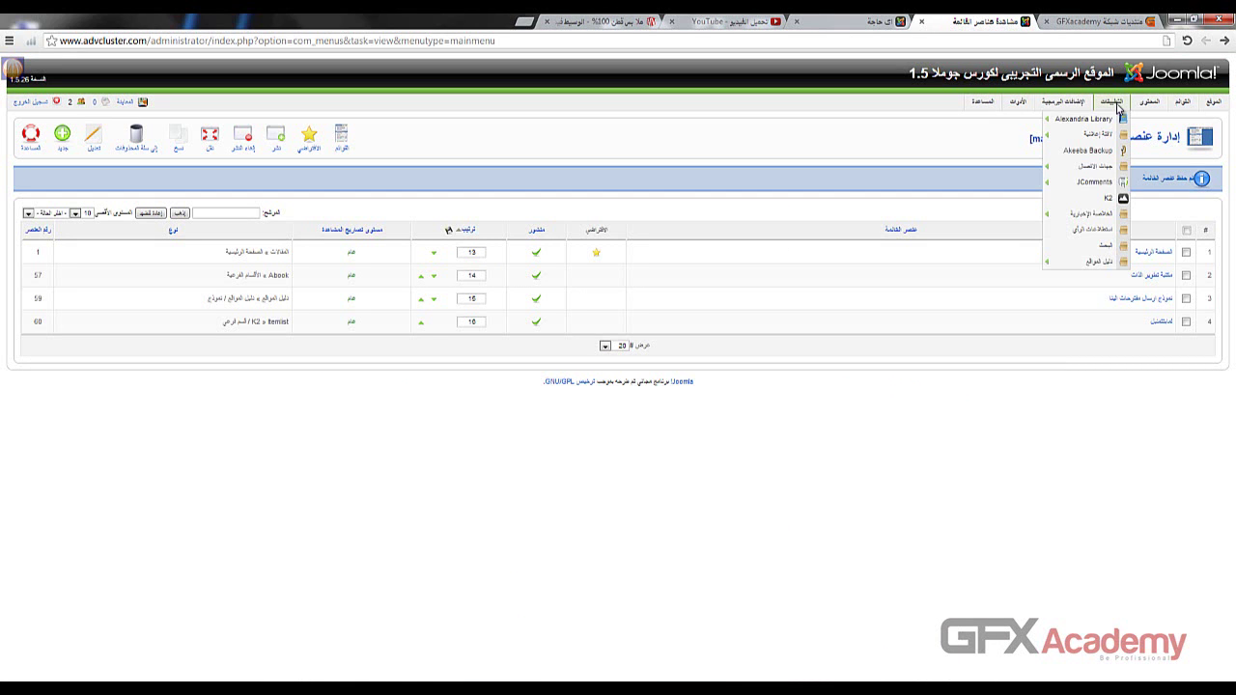
left_click(1096, 201)
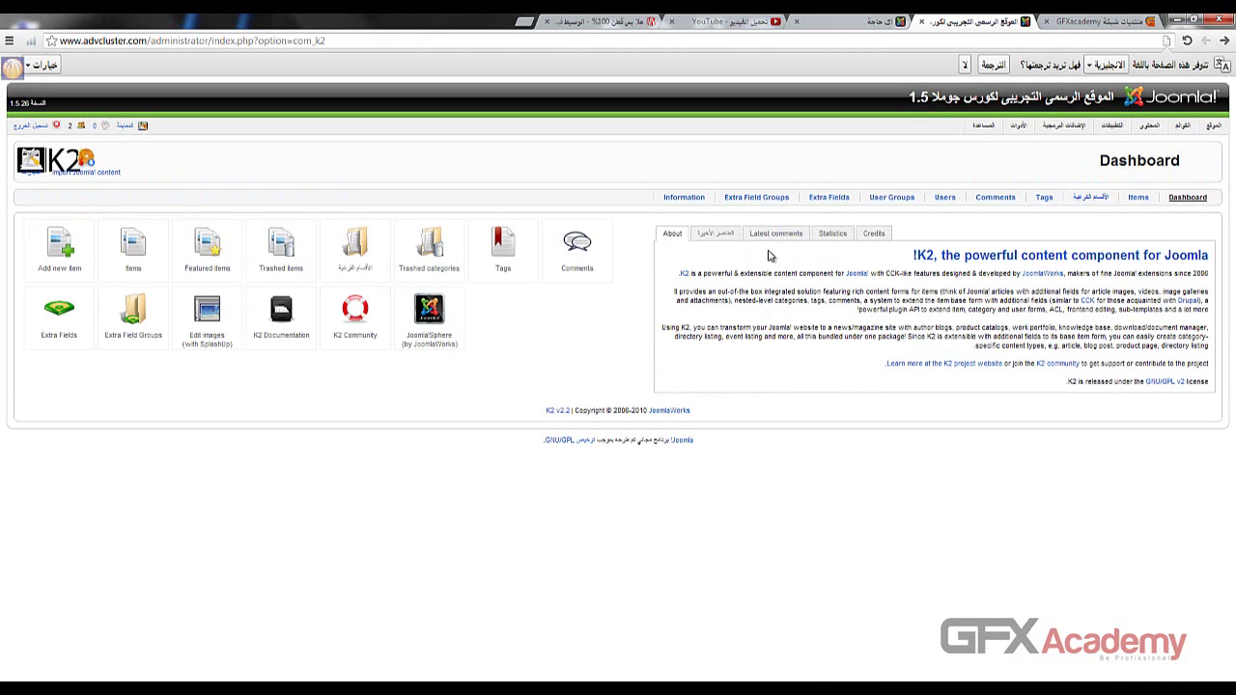
left_click(123, 263)
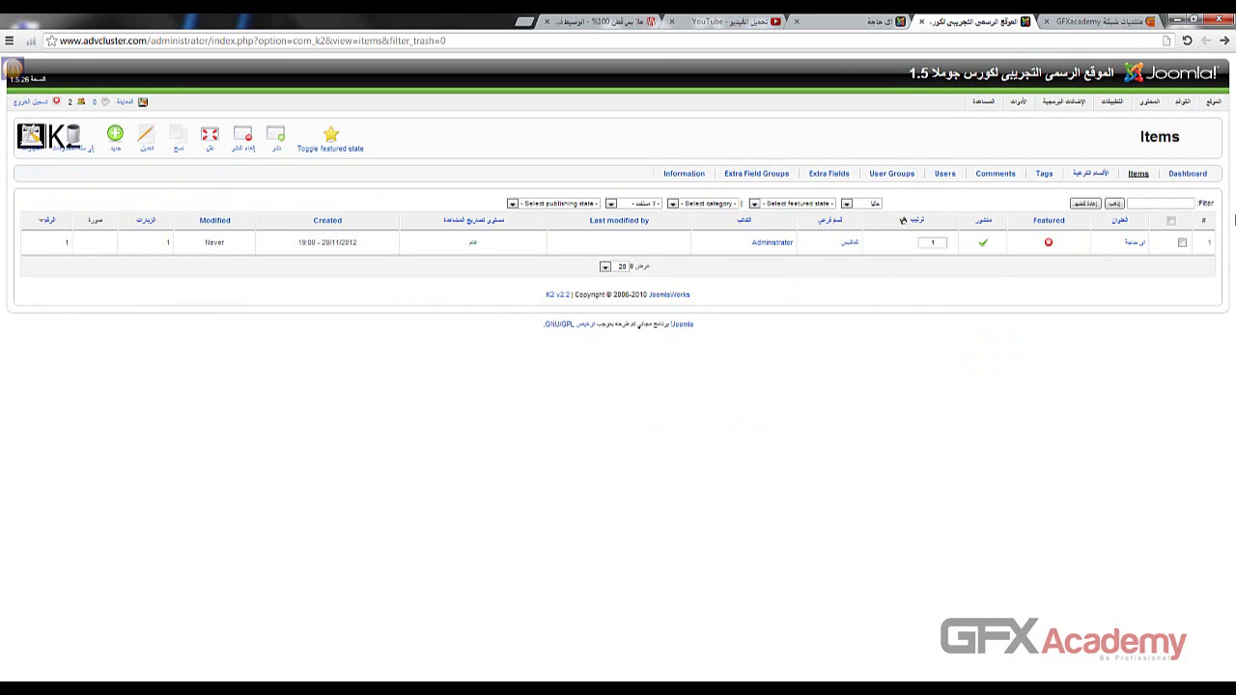
left_click(1133, 242)
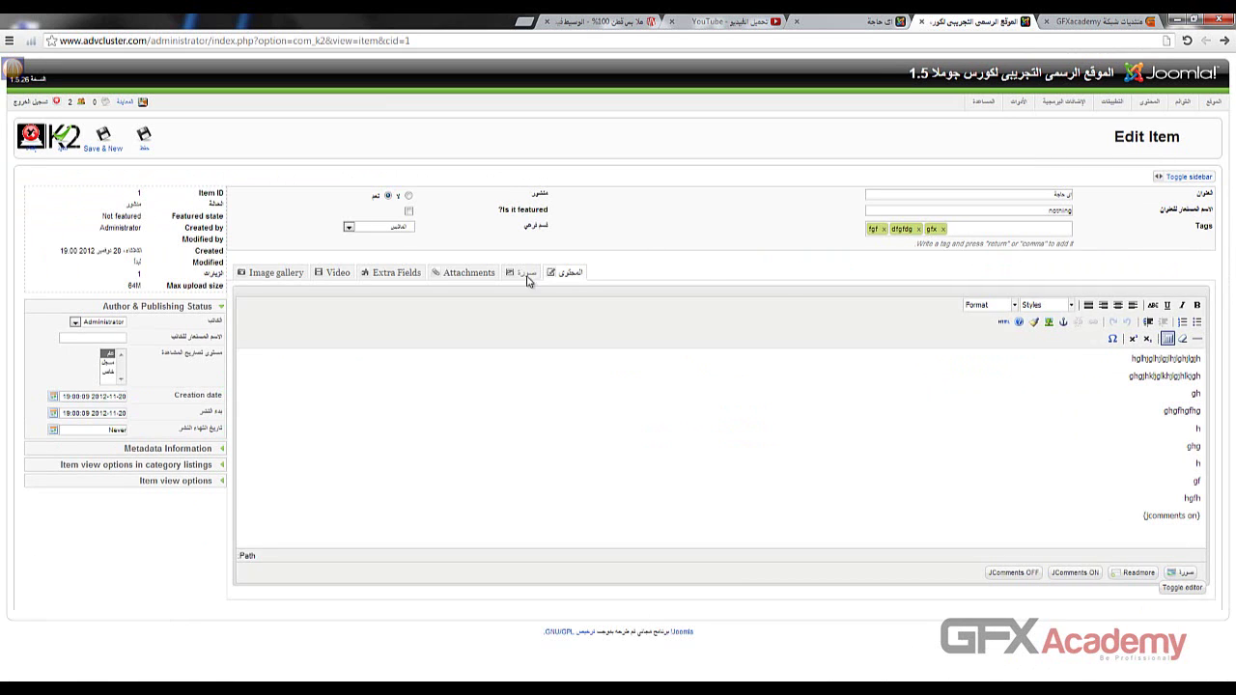
- Open the item's Video tab, read the AllVideos plugin notice and focus the embed code box
left_click(346, 279)
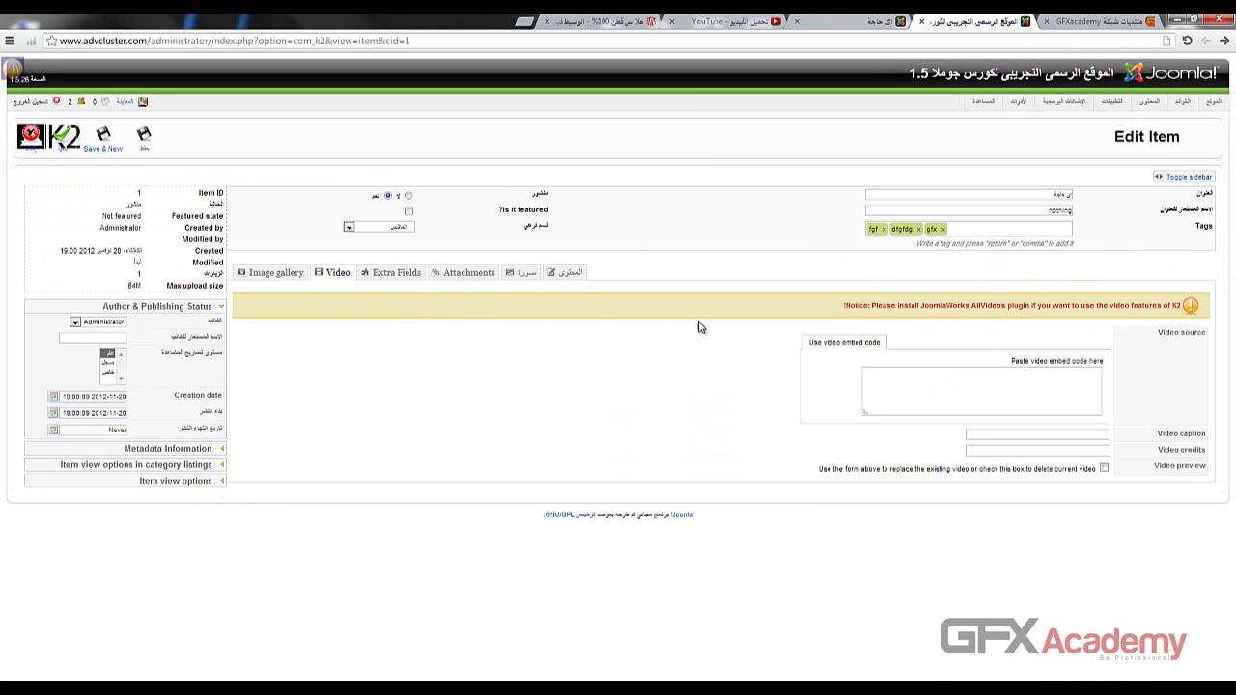
left_click_drag(909, 310, 965, 311)
left_click(970, 315)
left_click(913, 374)
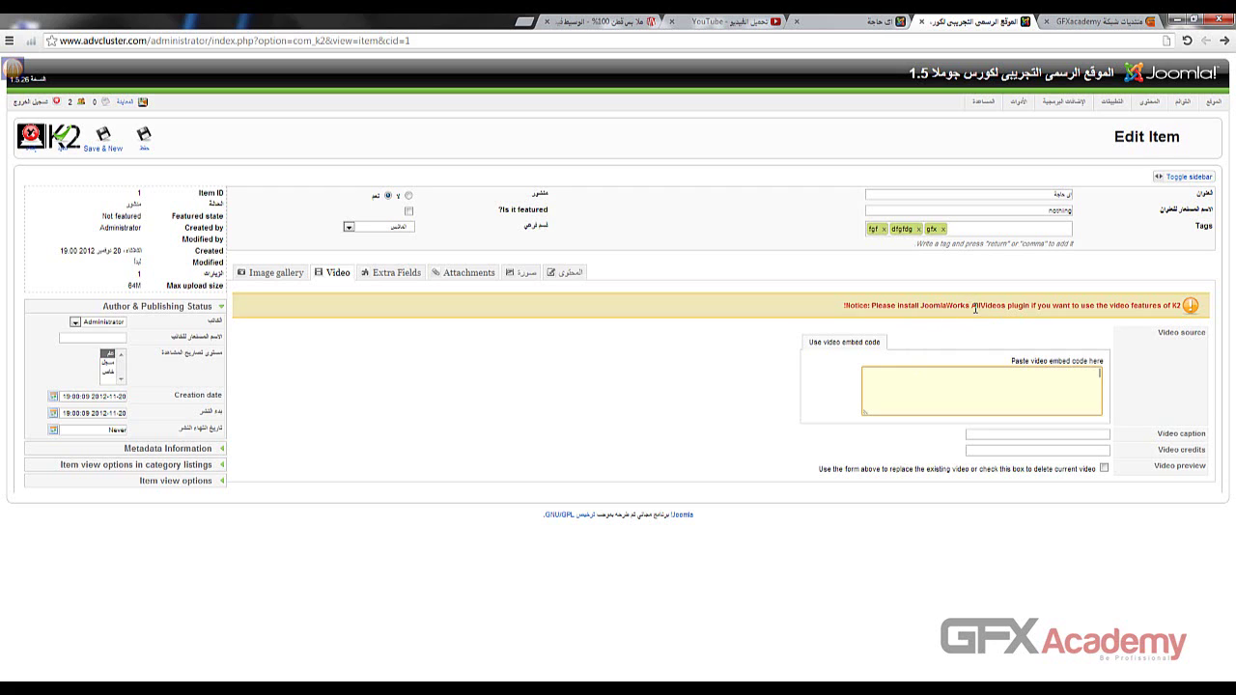
left_click_drag(971, 306, 1028, 305)
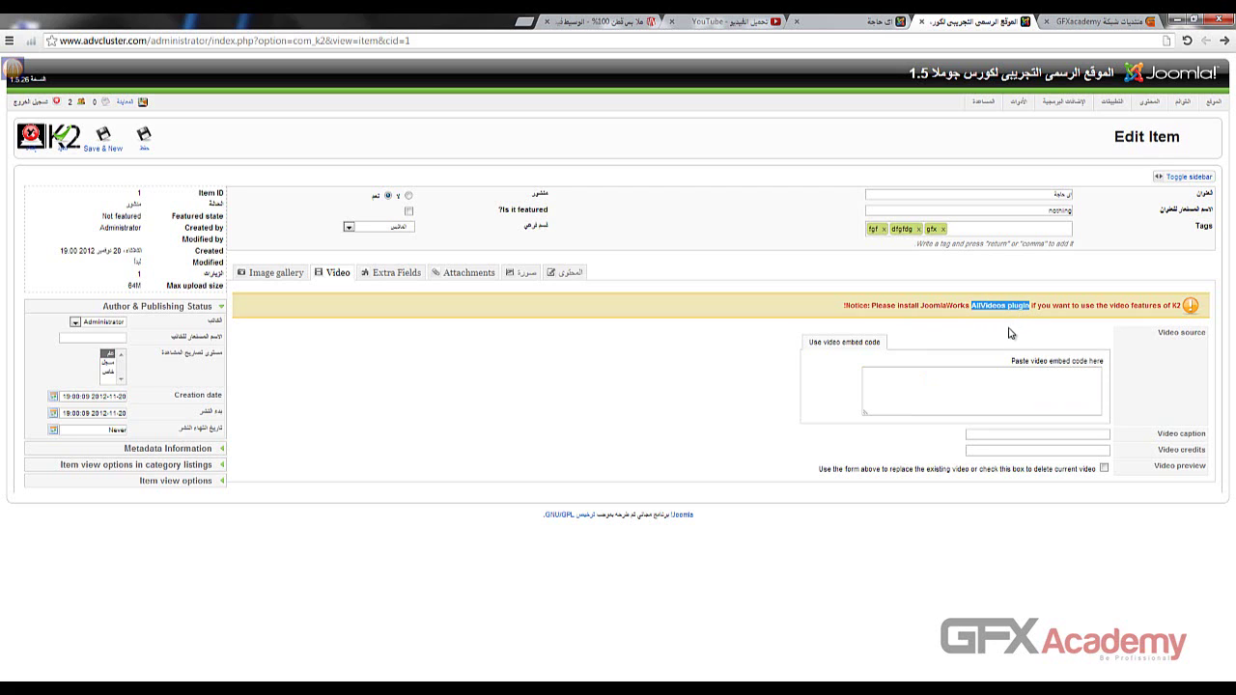
left_click(949, 386)
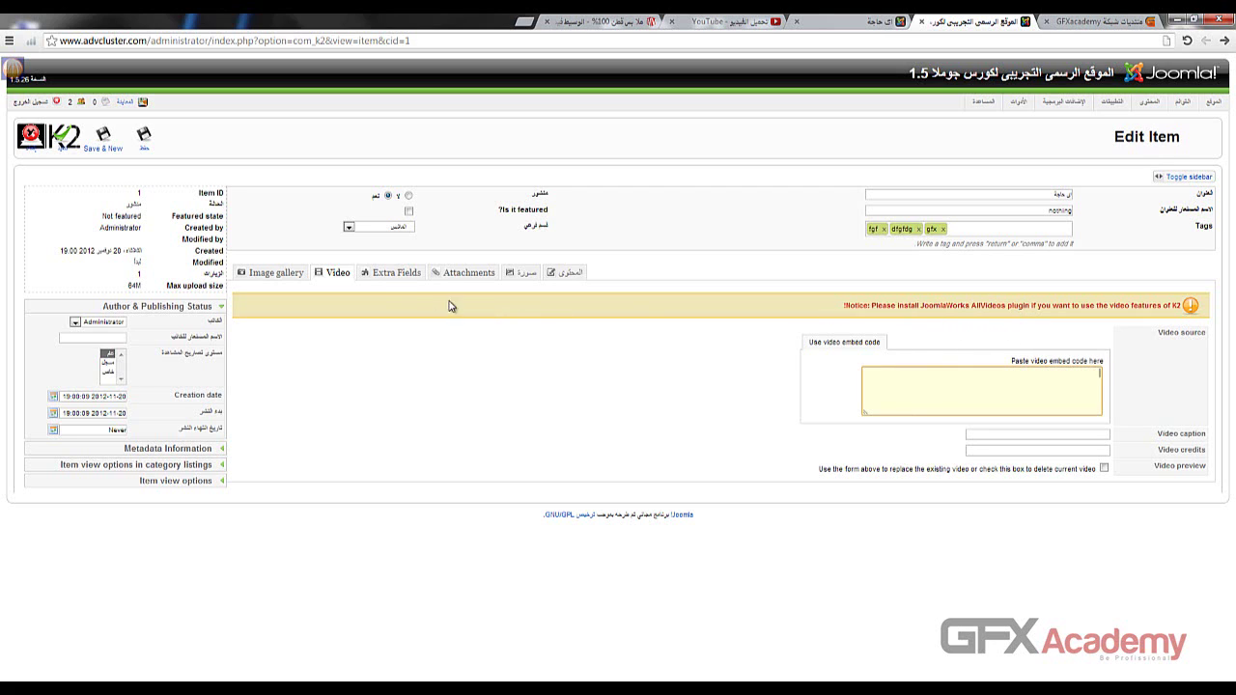
left_click(382, 280)
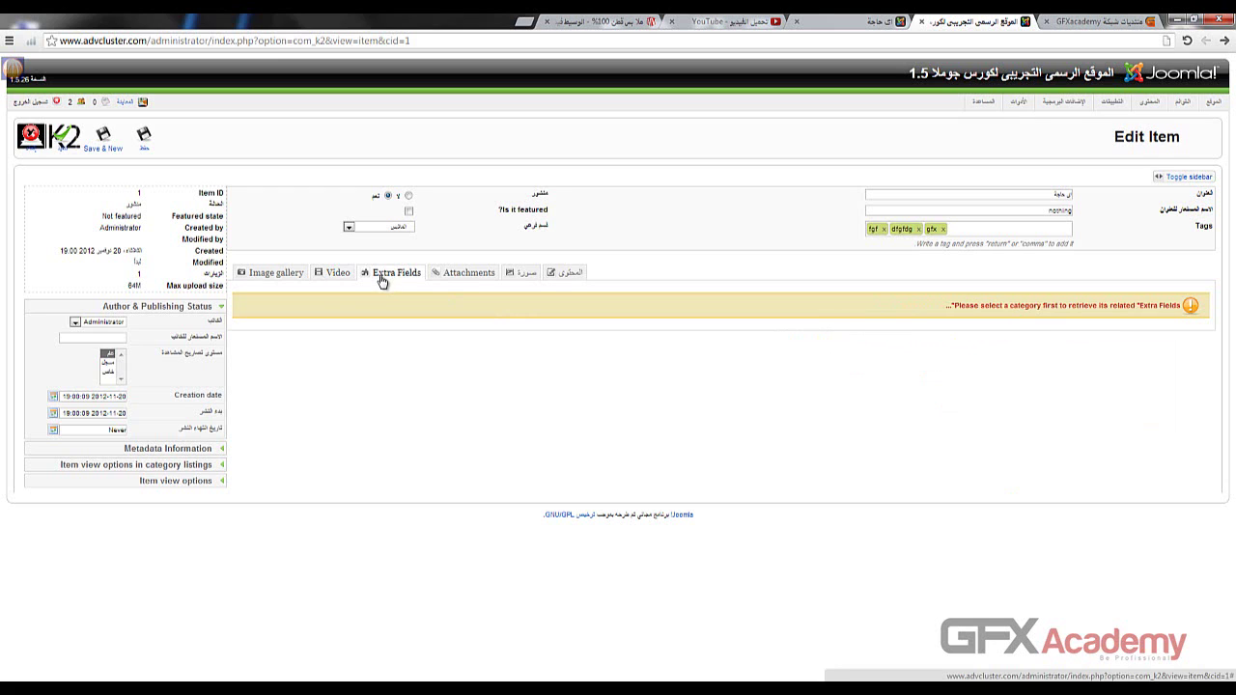
left_click(338, 281)
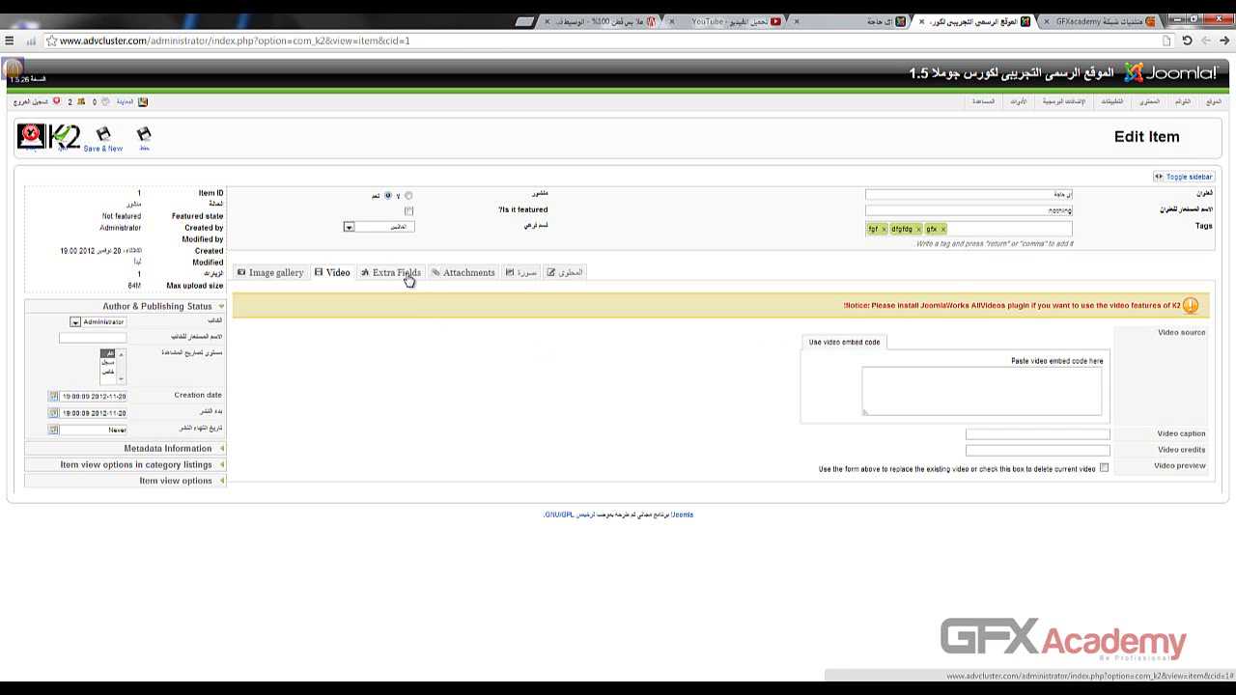
- Look through the Extra Fields, Attachments, Image and Content tabs of the item
left_click(410, 276)
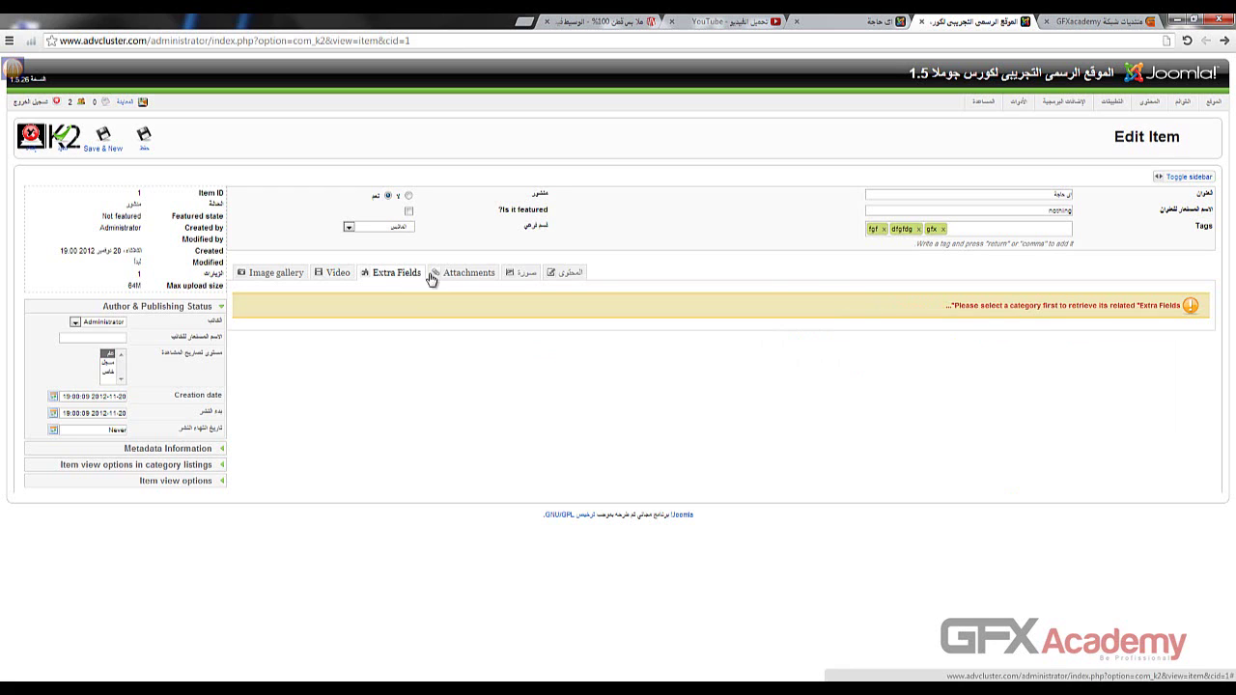
left_click_drag(996, 305, 1111, 304)
left_click(1020, 306)
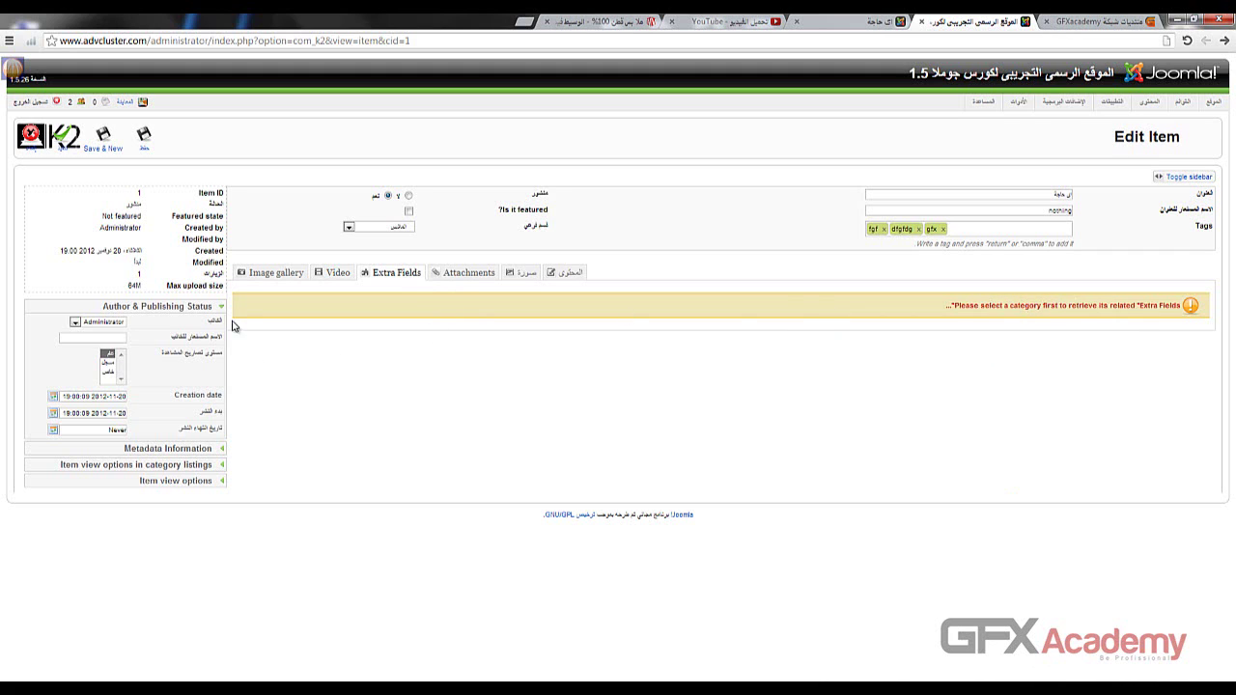
left_click(460, 279)
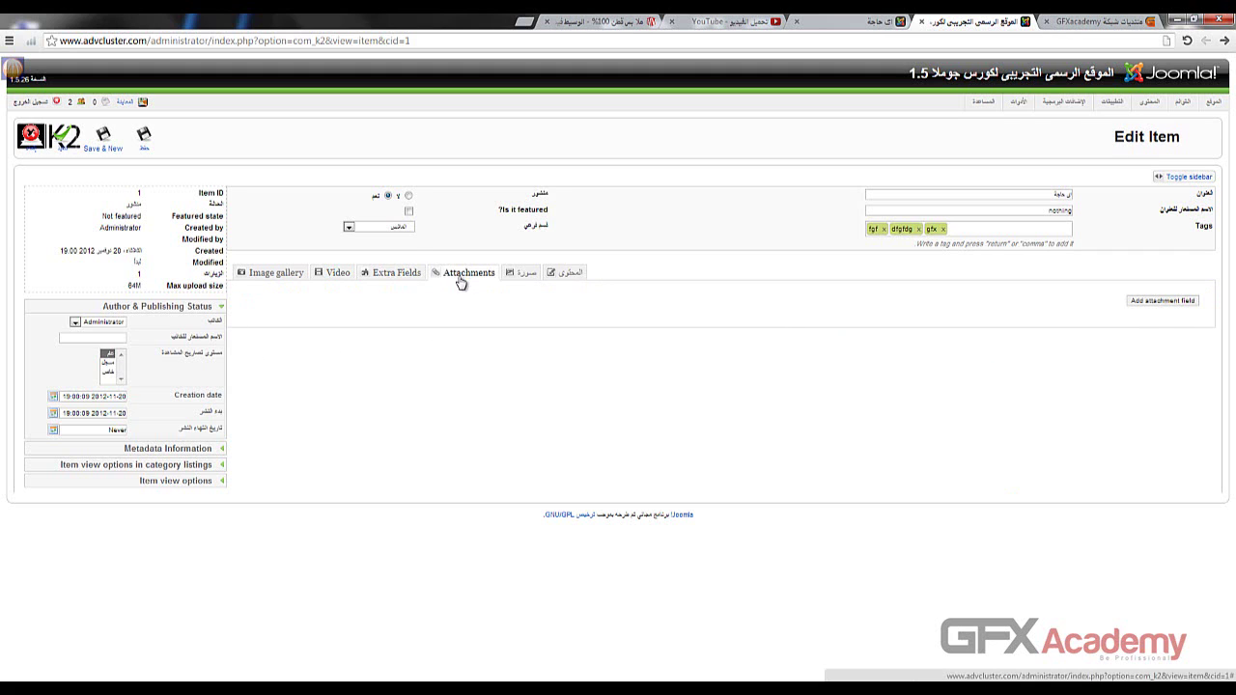
left_click(522, 278)
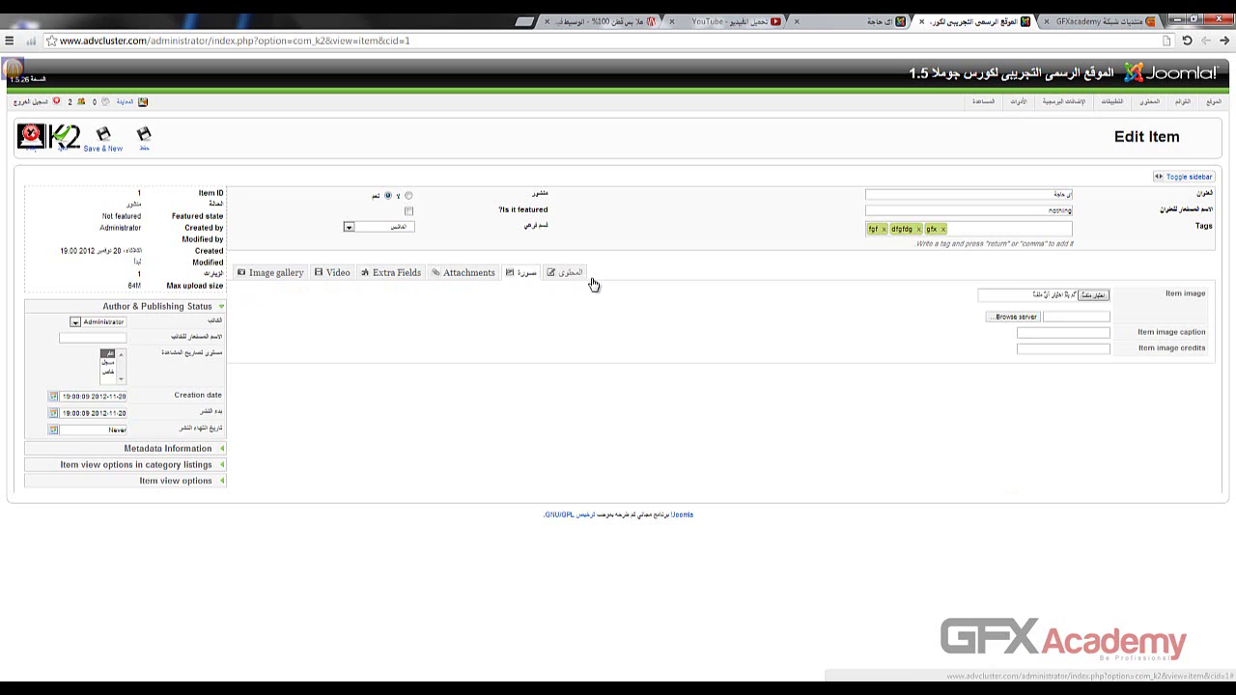
left_click(572, 278)
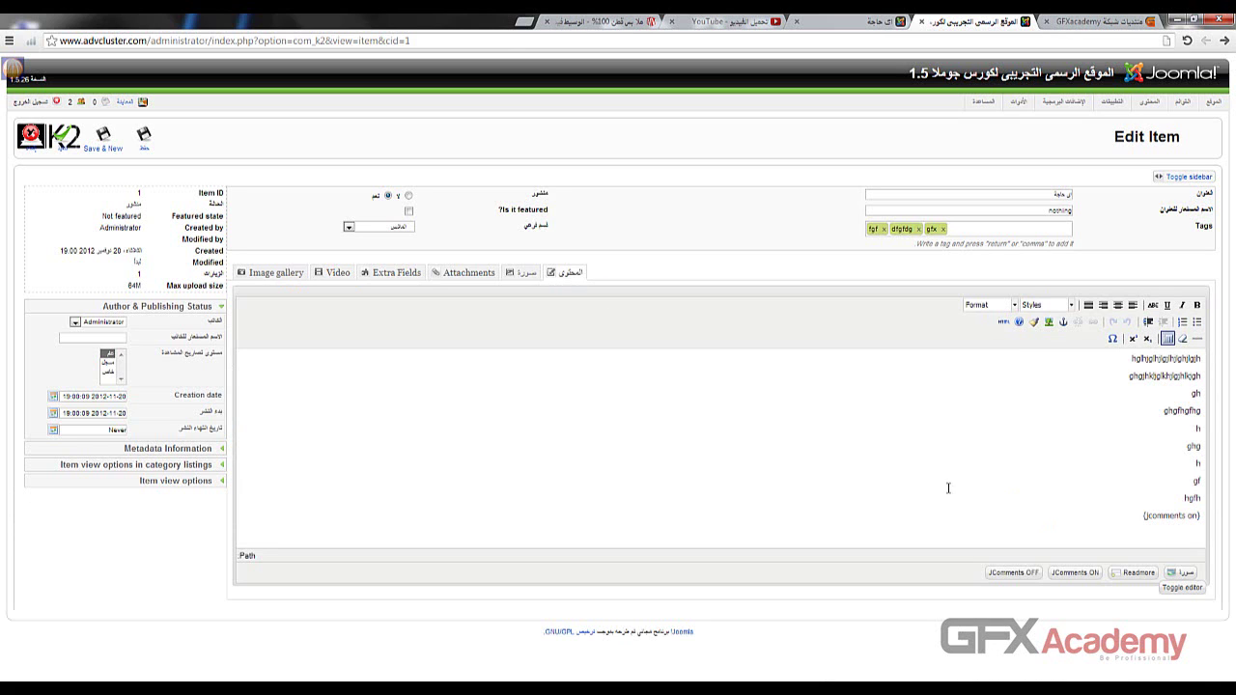
left_click(923, 469)
- Check the Image gallery tab, return to the empty video embed box, then go to YouTube
left_click(265, 278)
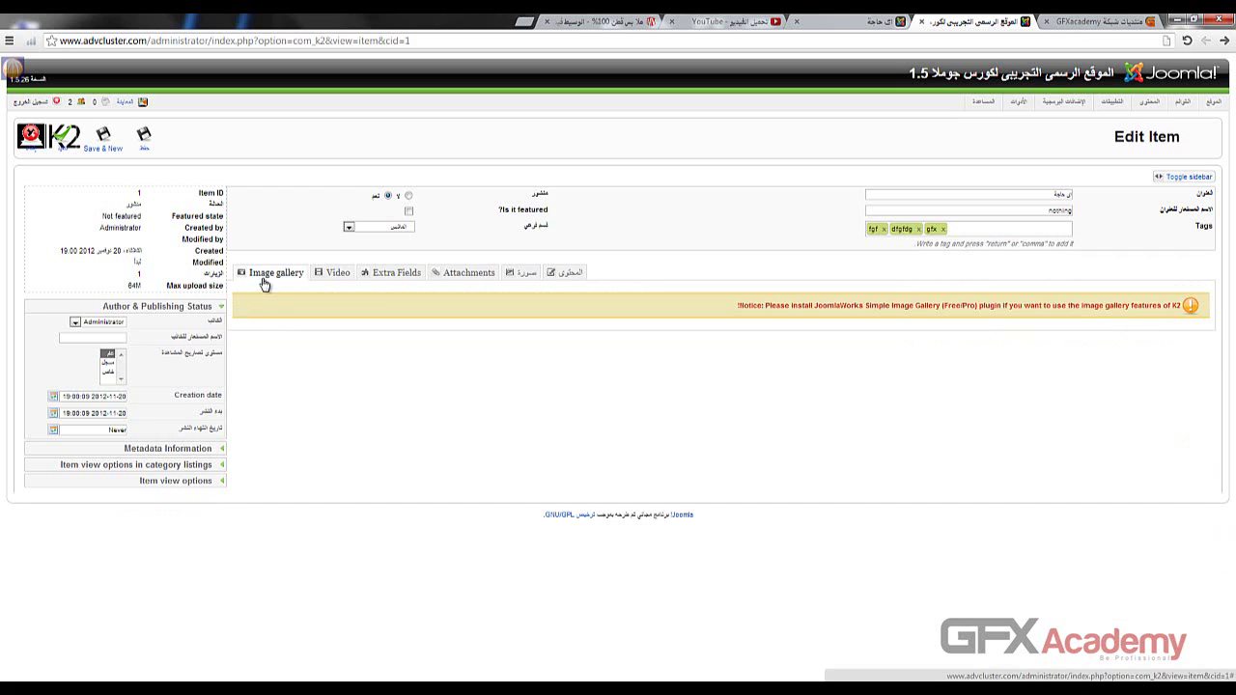
left_click(340, 277)
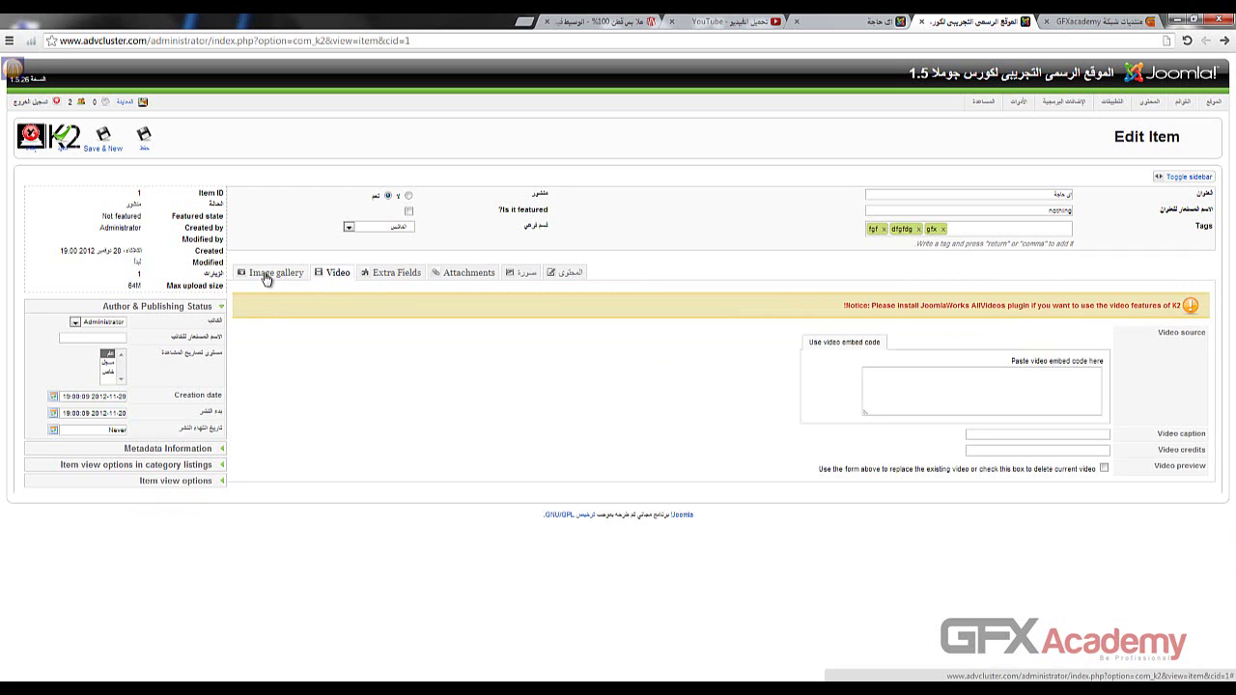
left_click(1010, 389)
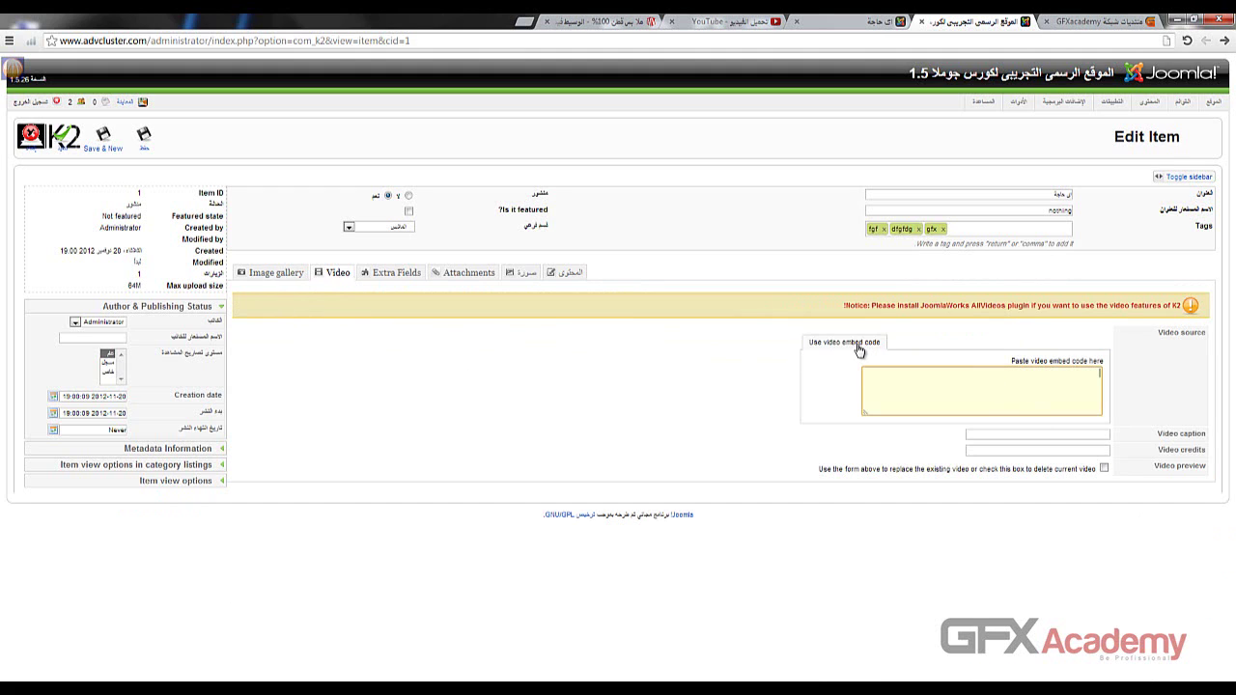
left_click(716, 21)
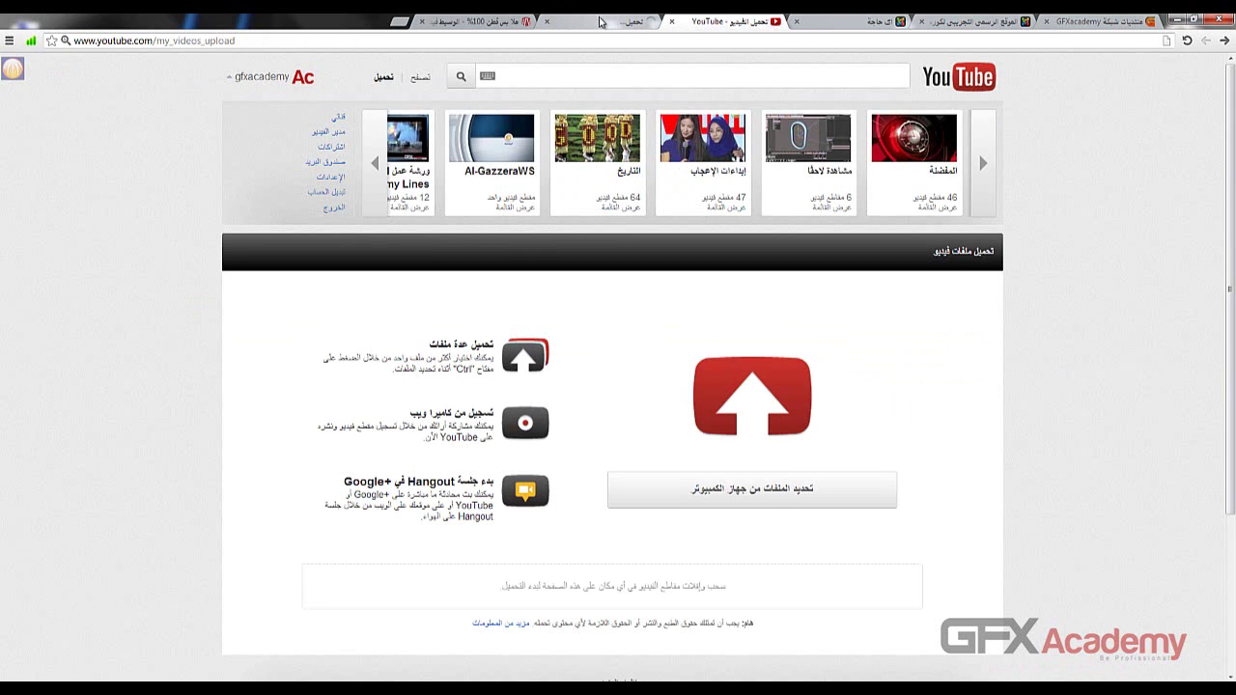
- Copy the Standard Chartered Commercial video's iframe embed code from YouTube's Share > Embed panel
left_click(637, 21)
scroll(334, 396, "down", 2)
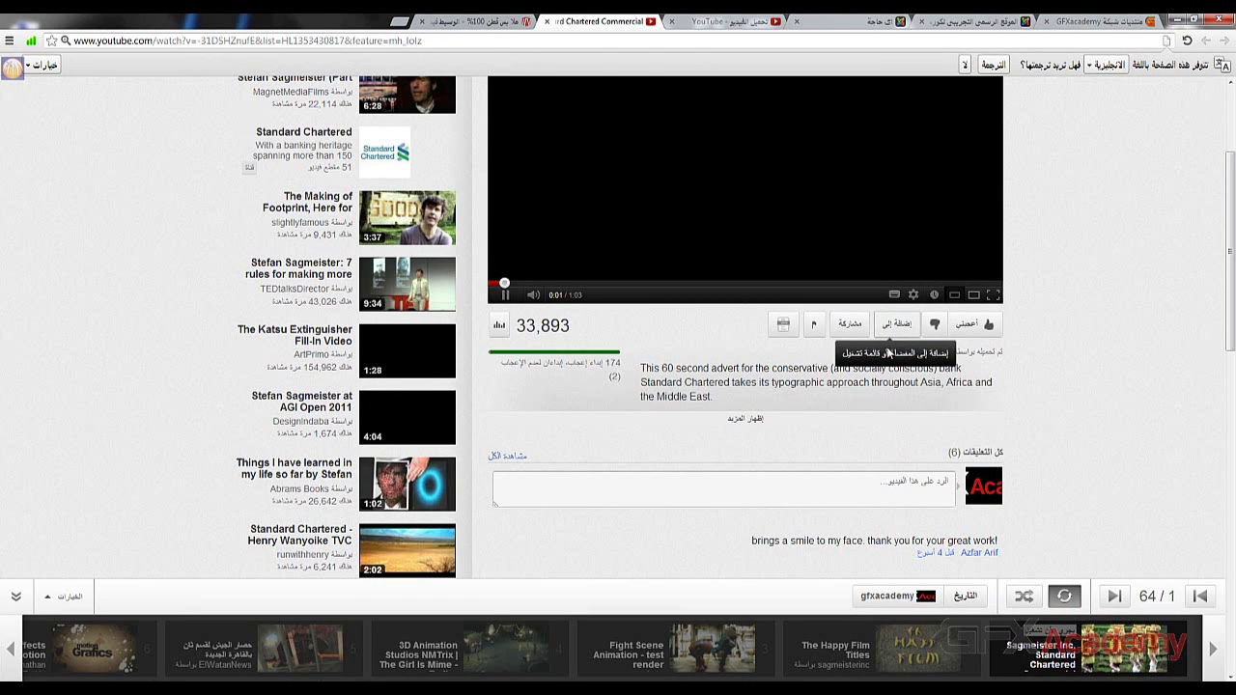
left_click(847, 326)
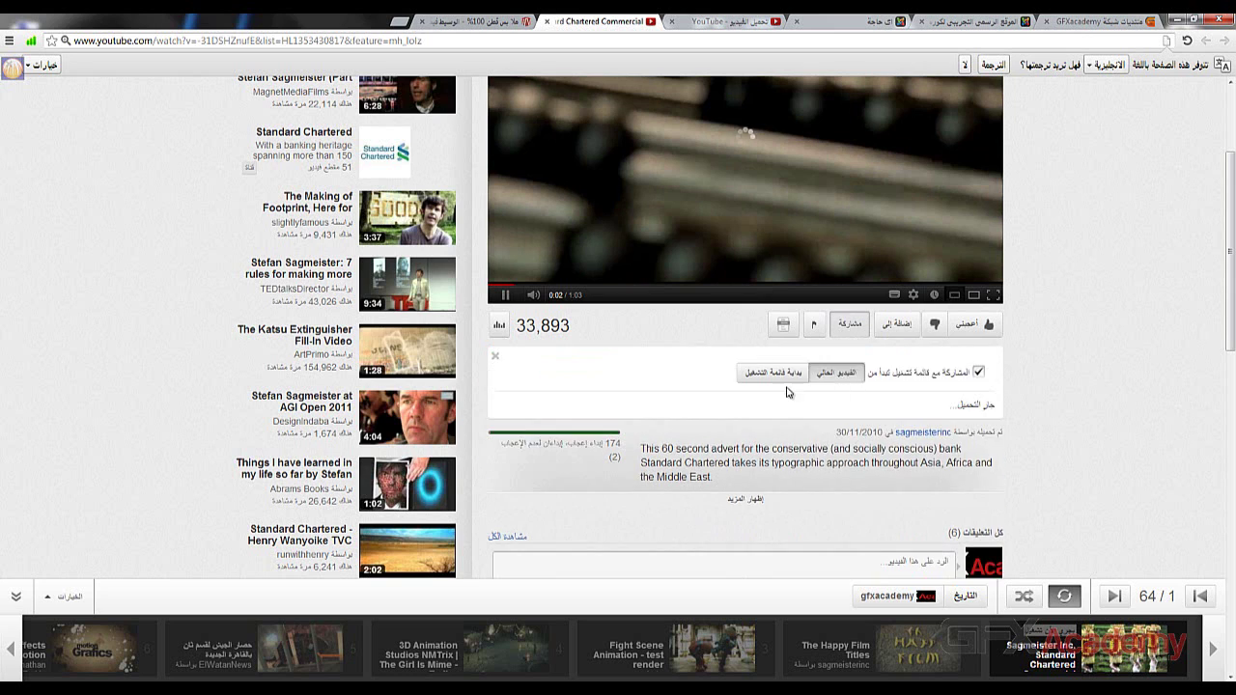
left_click(721, 436)
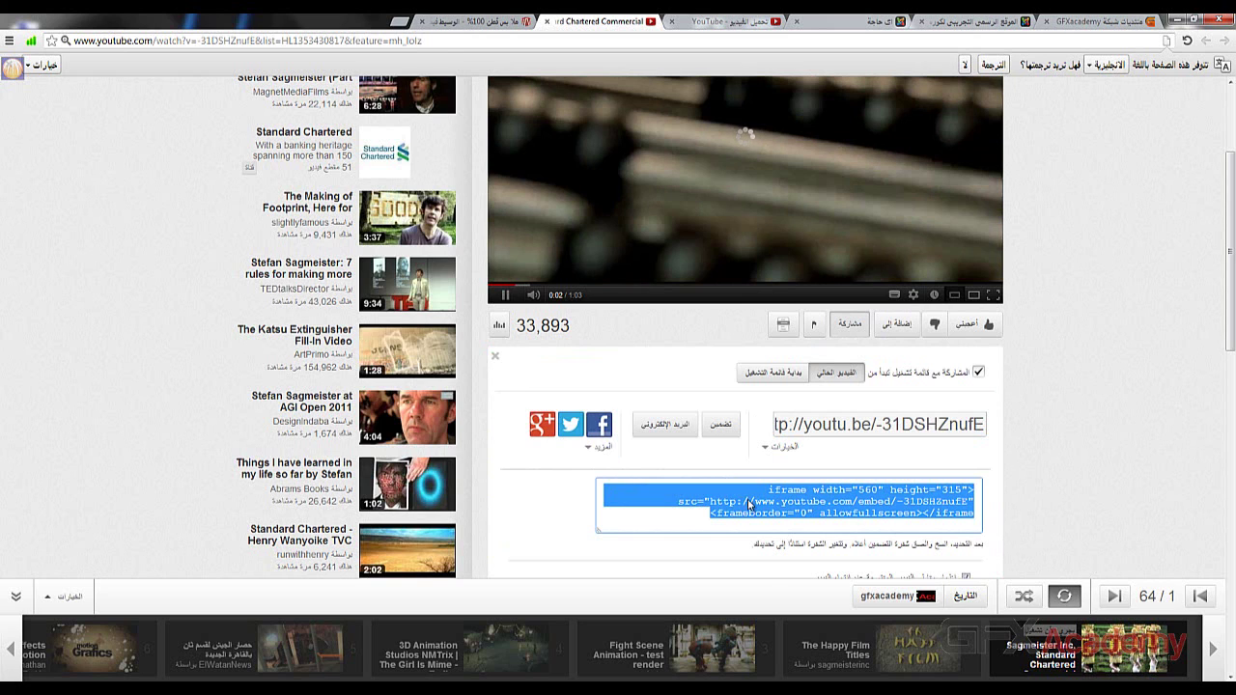
scroll(777, 405, "down", 2)
right_click(780, 373)
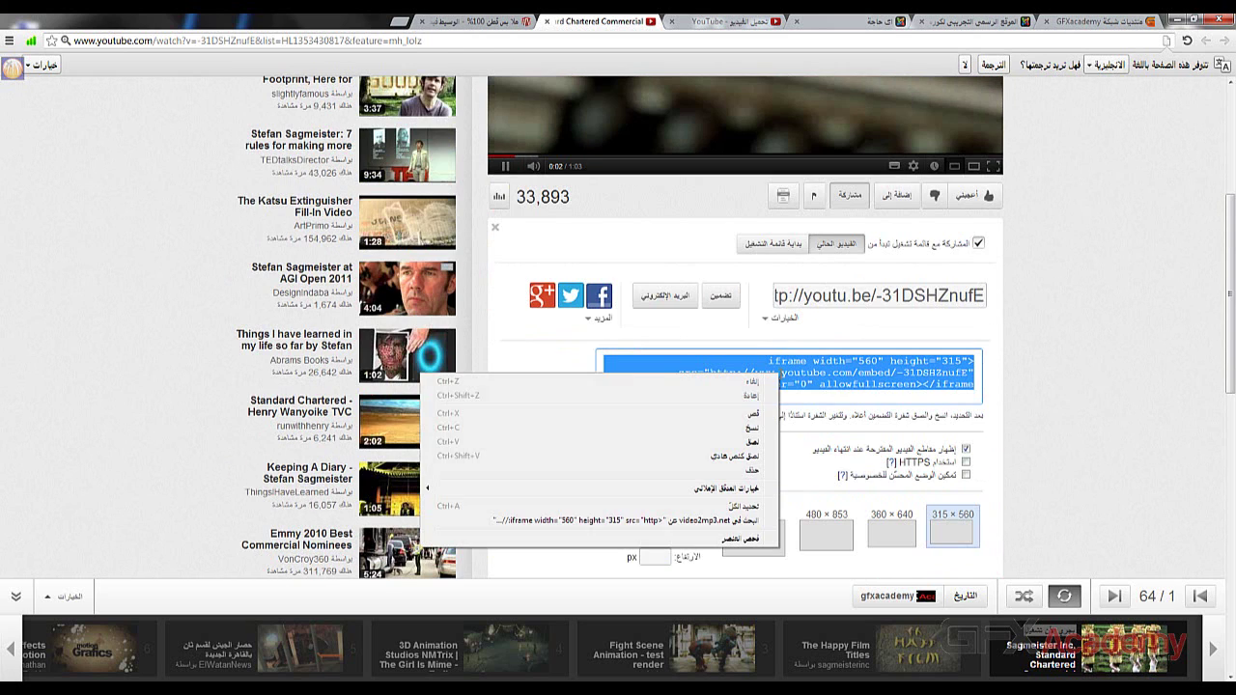
left_click(752, 428)
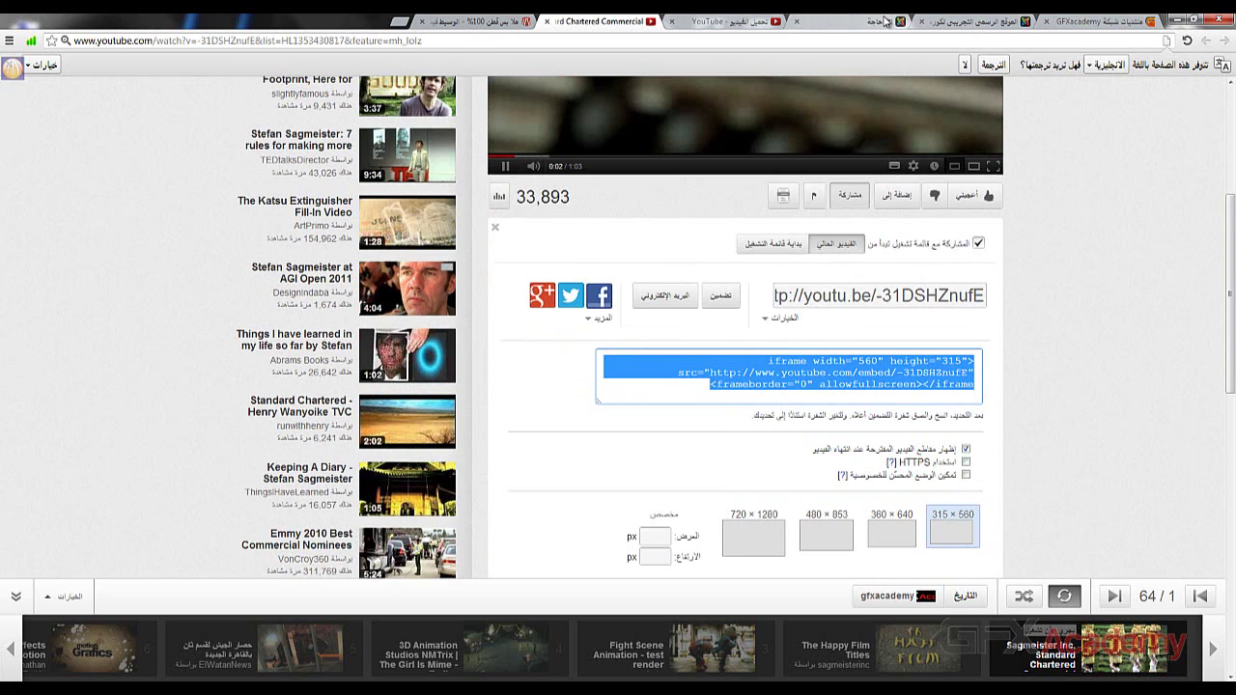
- Cycle through the browser tabs back to the Joomla item edit page
left_click(884, 21)
left_click(966, 22)
left_click(561, 22)
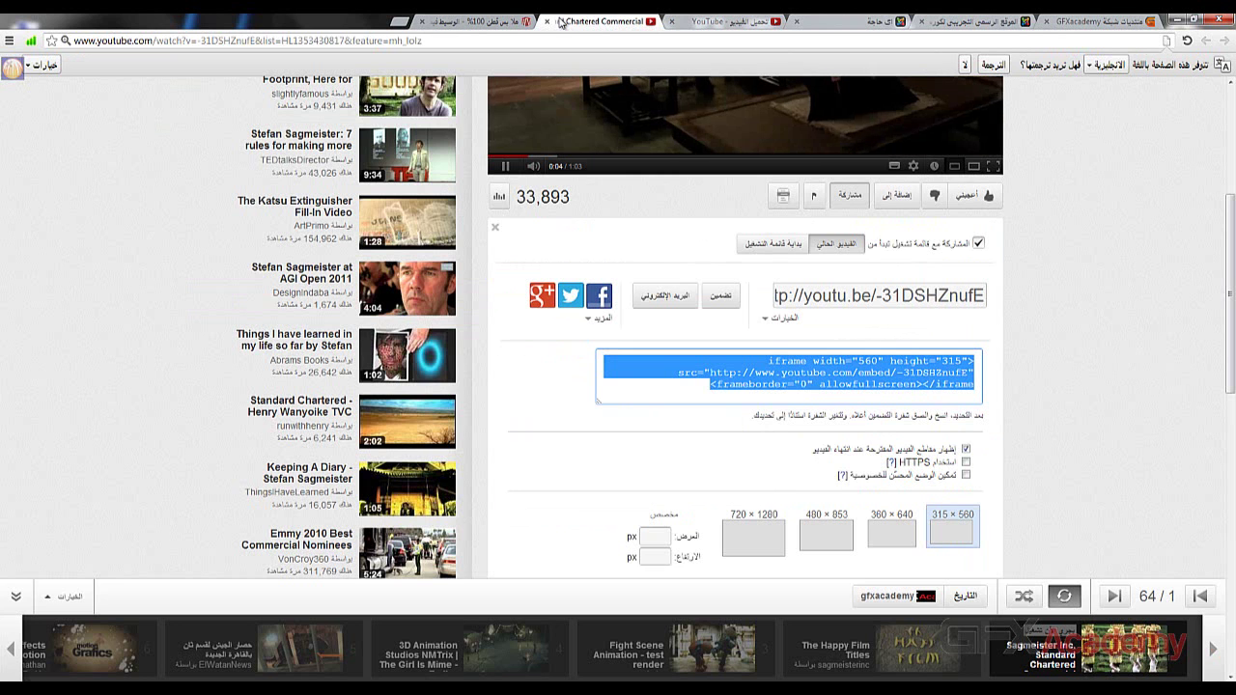
left_click(884, 21)
- Paste the YouTube 560×315 iframe embed code into the item's video embed box
left_click(966, 21)
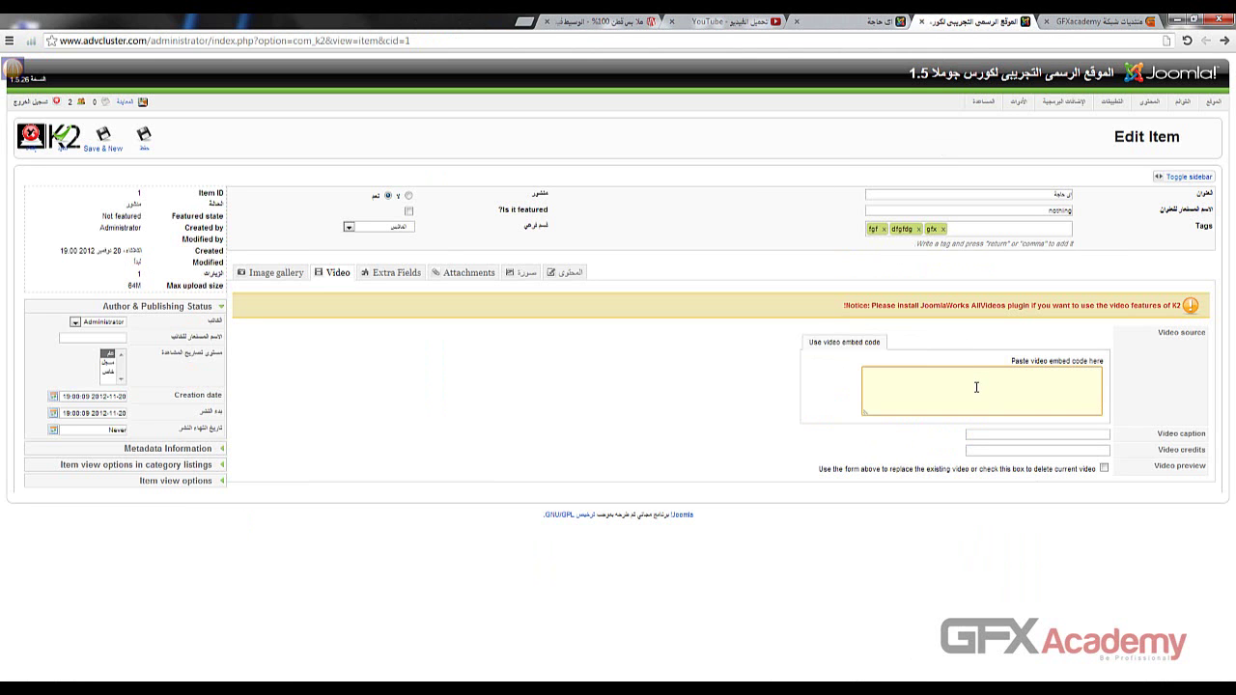
left_click(976, 387)
key("ctrl+v")
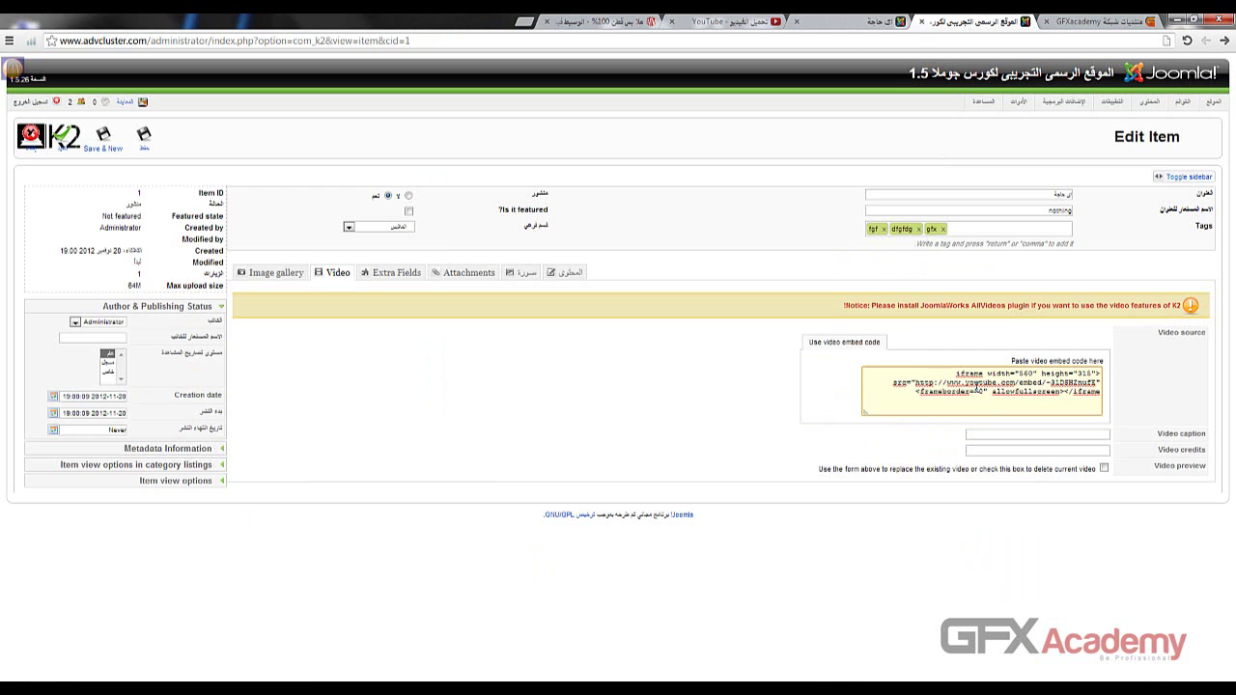
- Expand the sidebar's metadata and item view option panels
left_click(152, 449)
left_click(151, 487)
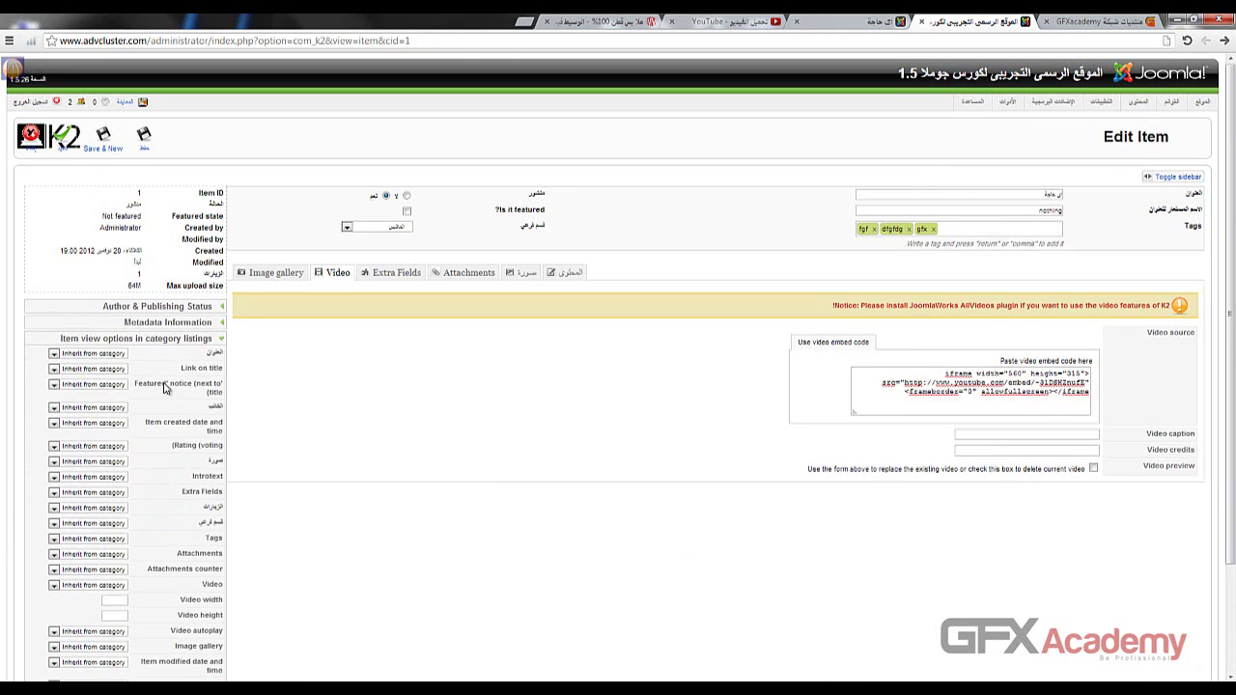
scroll(129, 496, "down", 3)
left_click(143, 639)
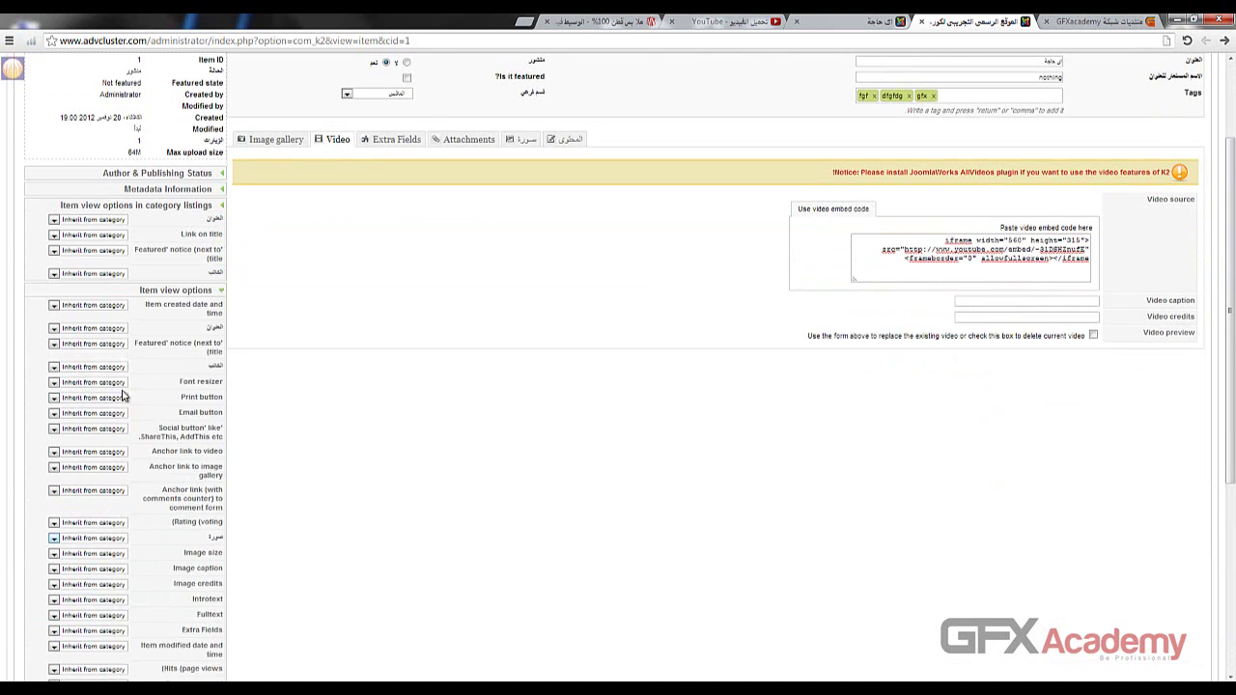
scroll(182, 372, "down", 5)
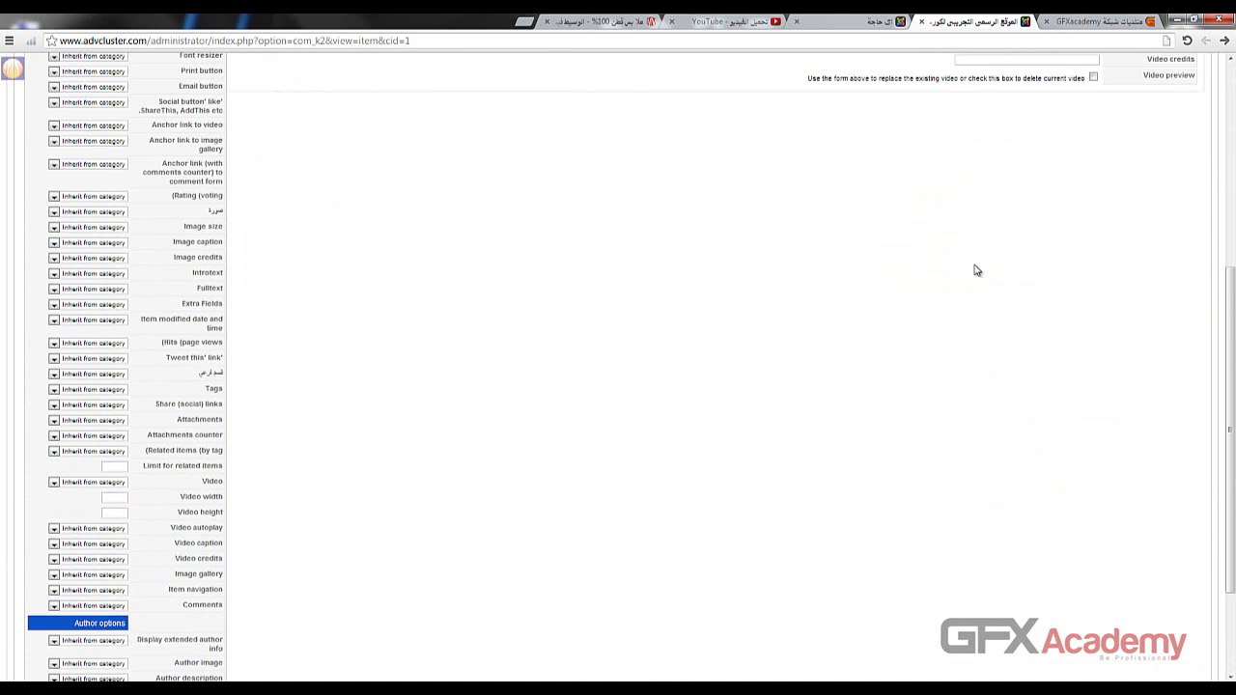
scroll(879, 193, "down", 3)
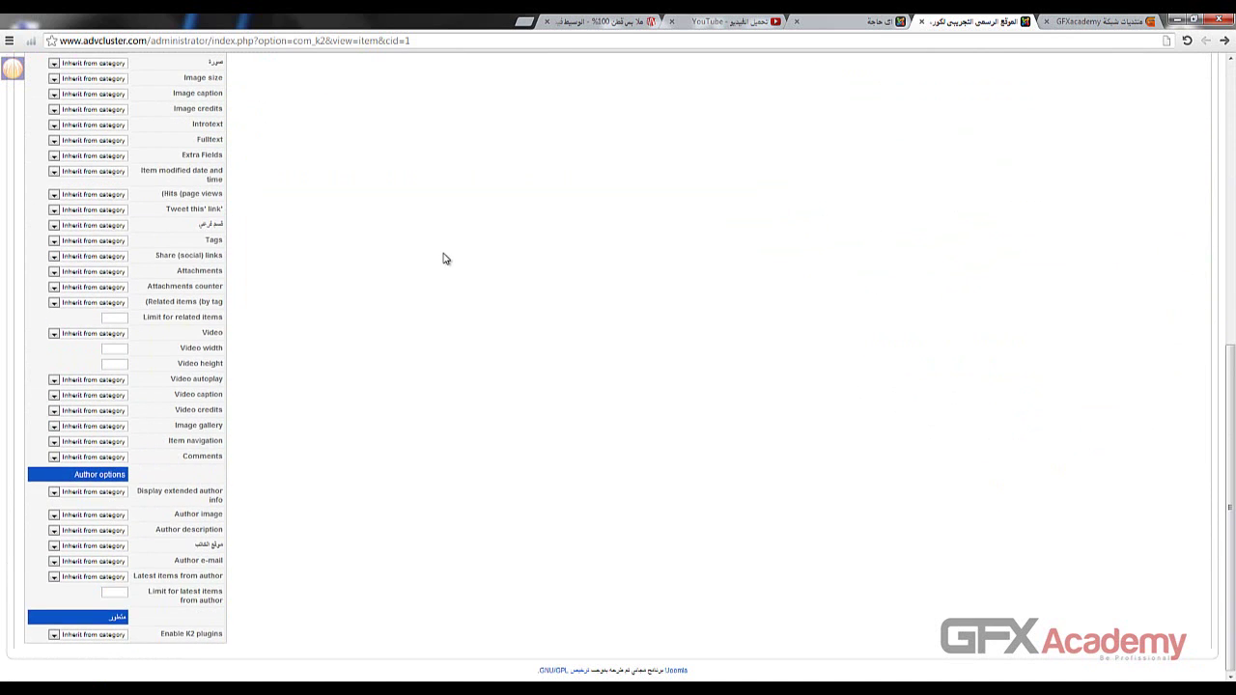
scroll(424, 260, "up", 10)
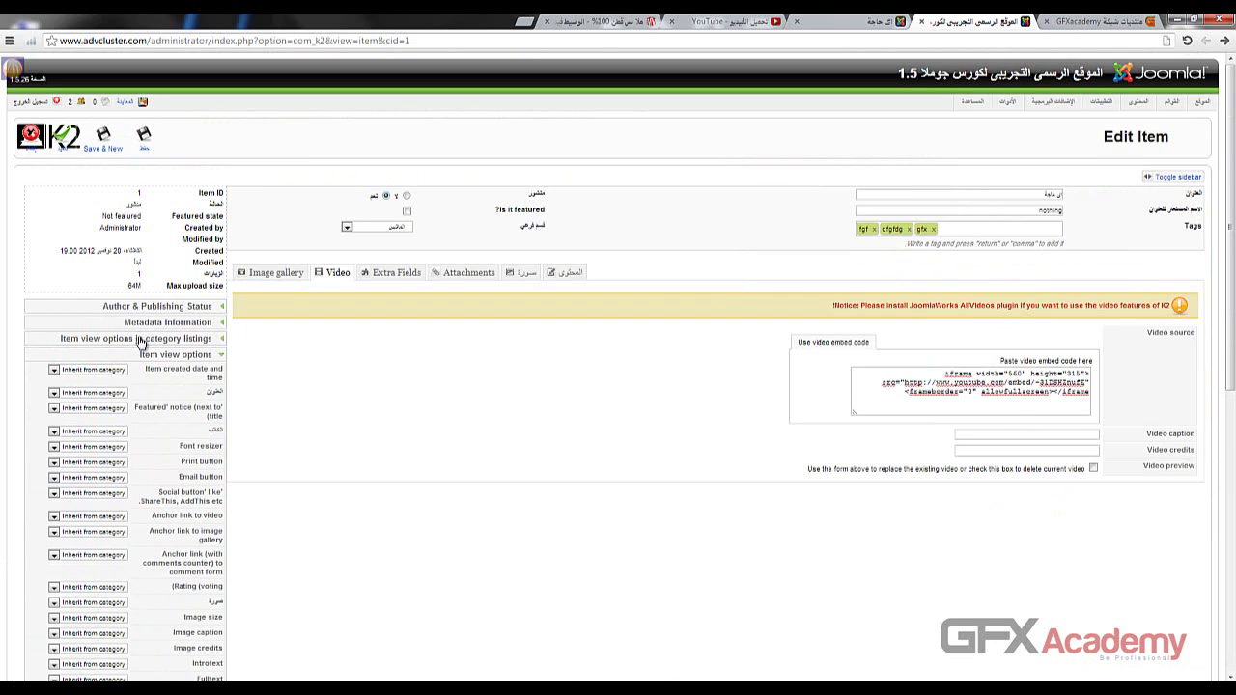
left_click(140, 339)
scroll(193, 338, "down", 3)
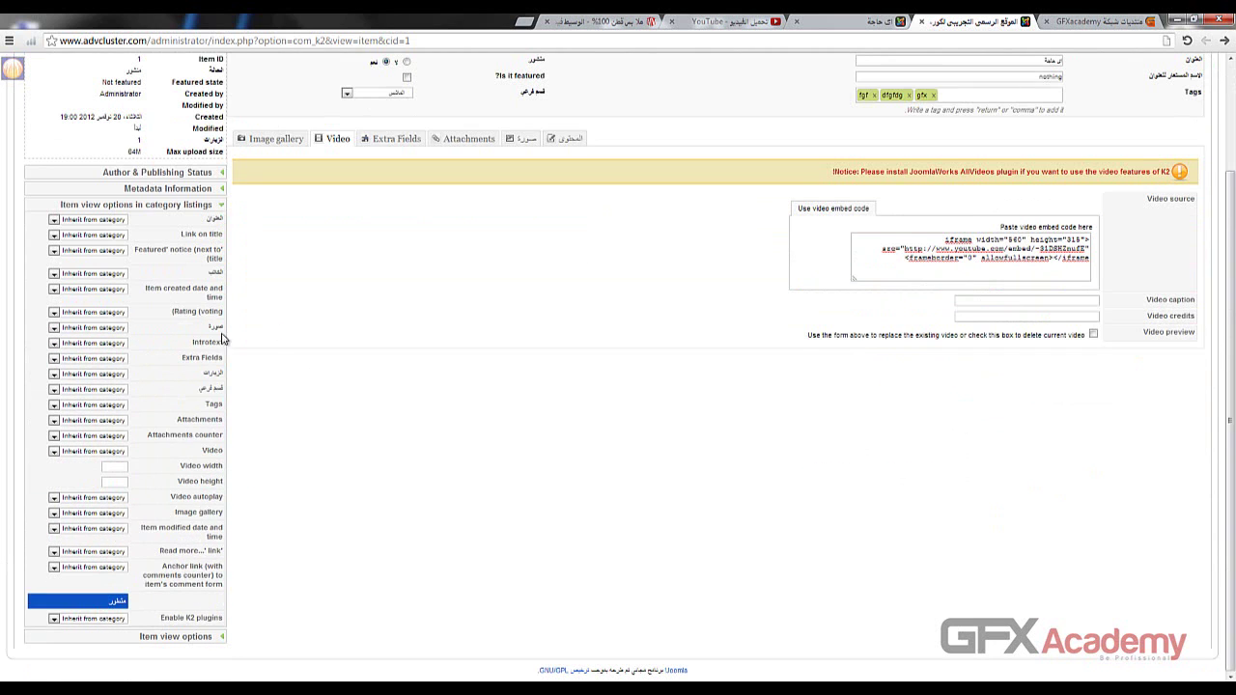
- Leave the Video width and Video height options blank
left_click(114, 467)
left_click(119, 482)
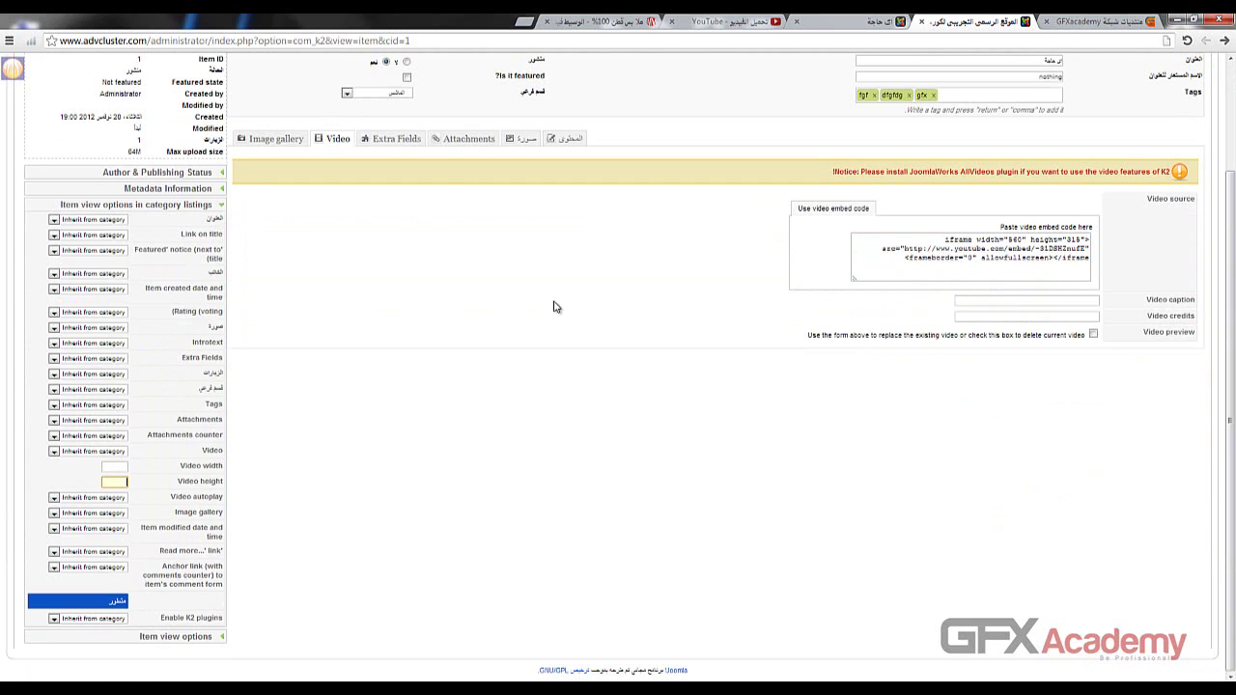
left_click(481, 208)
scroll(439, 227, "up", 3)
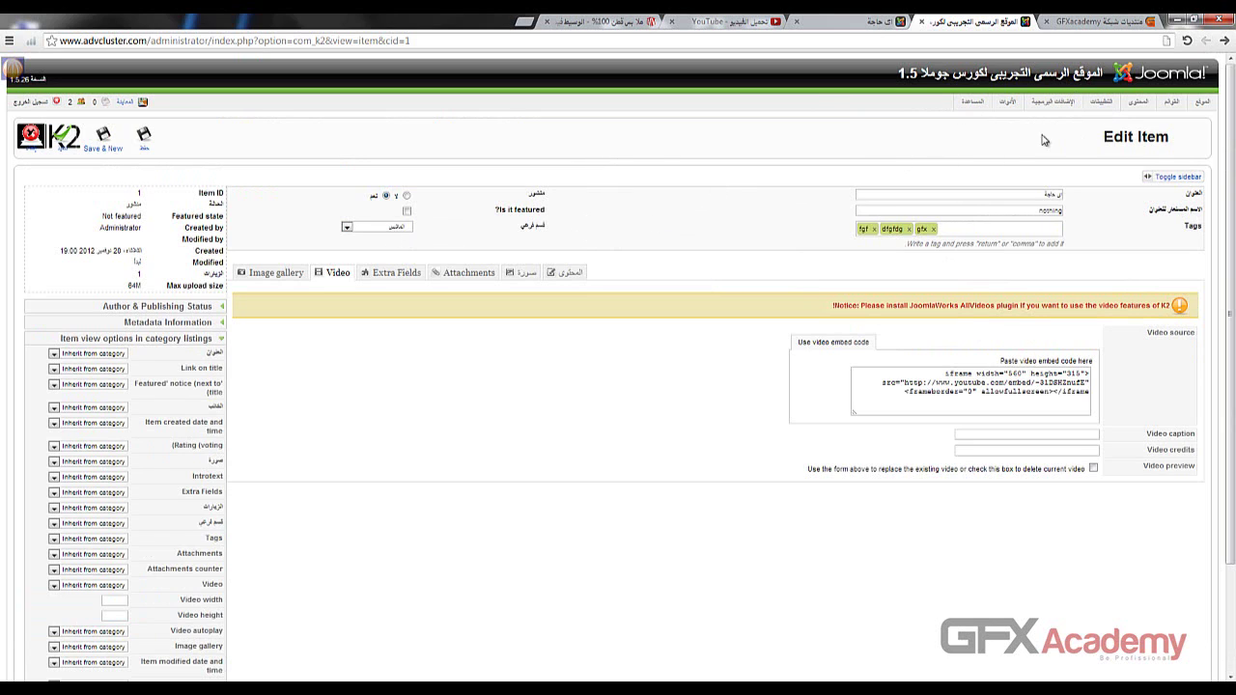
left_click_drag(1116, 137, 1171, 139)
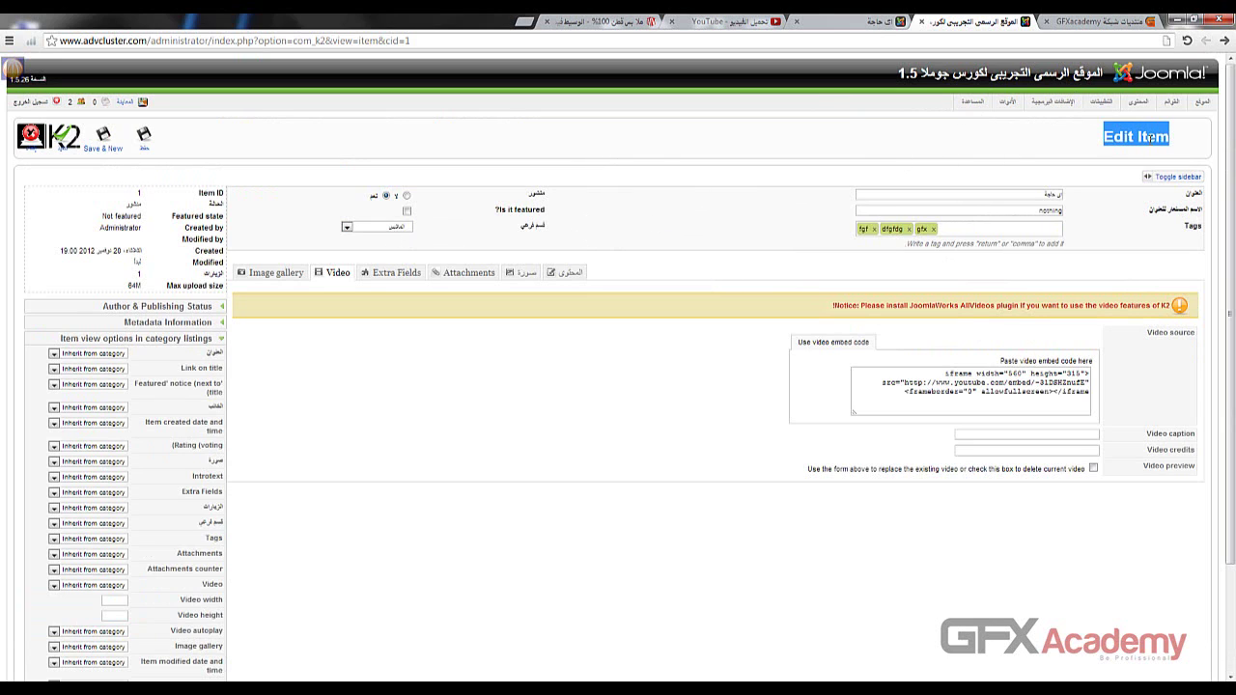
scroll(493, 394, "down", 3)
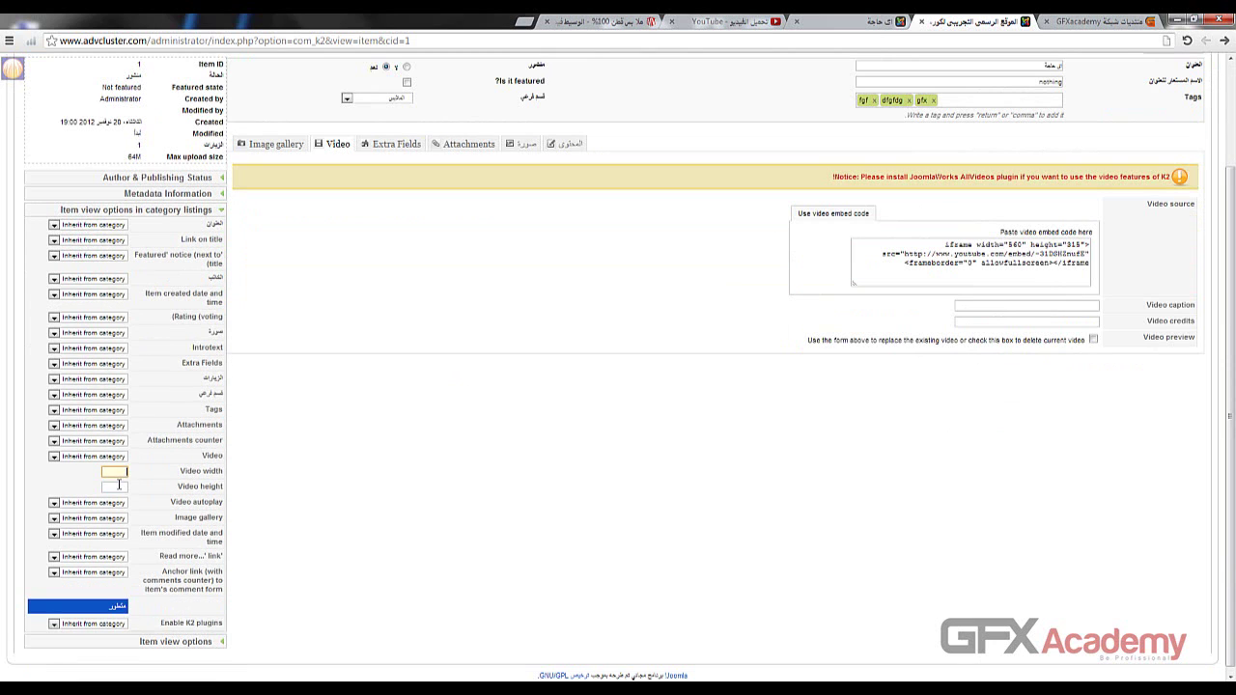
scroll(411, 348, "up", 3)
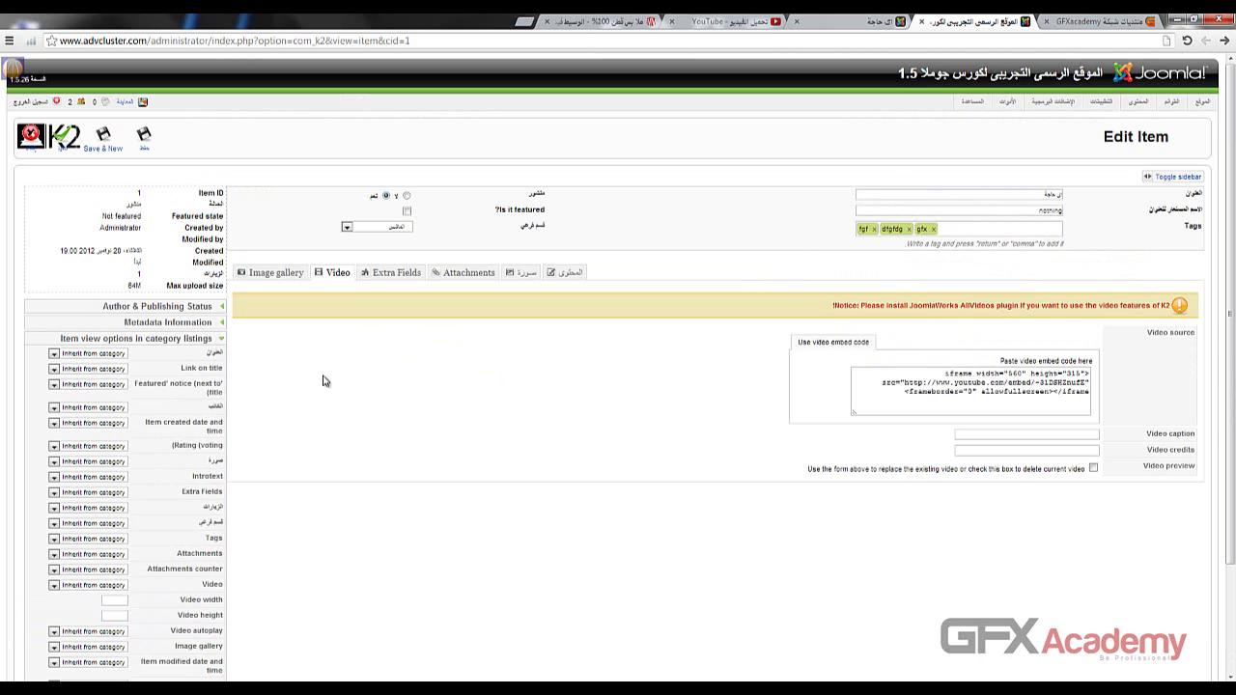
- Review the Simple Image Gallery and AllVideos plugin notices, then save the item (حفظ)
left_click(262, 279)
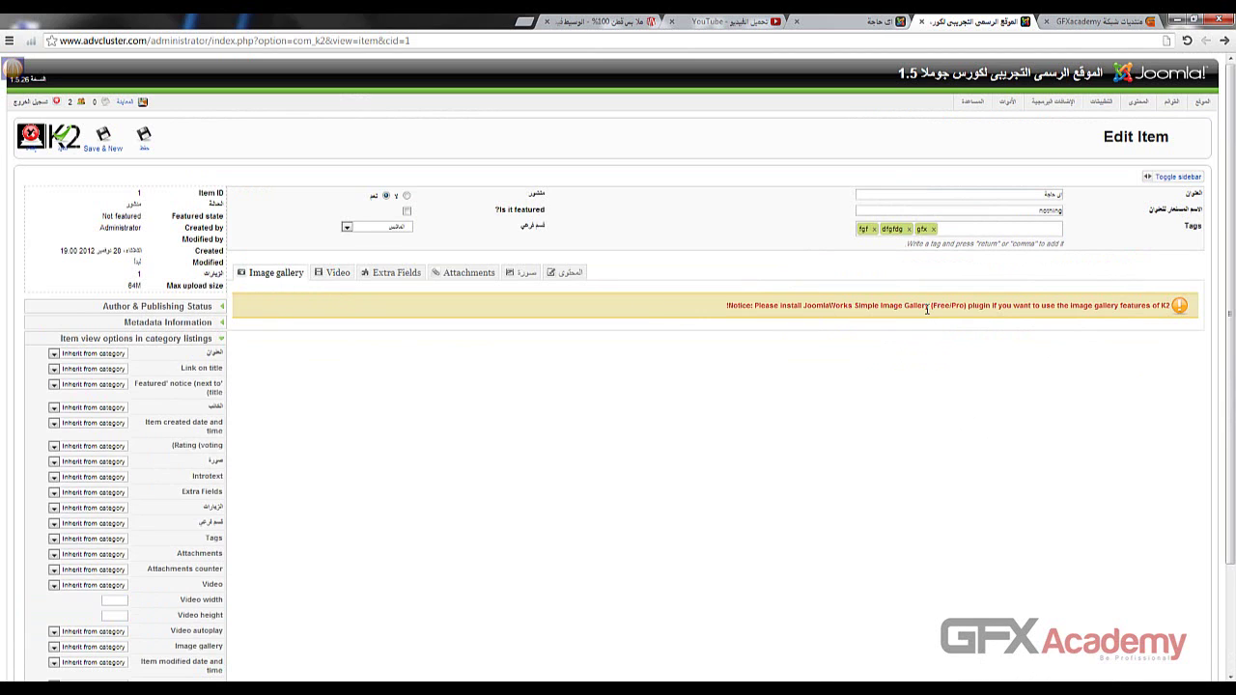
double_click(980, 306)
left_click_drag(856, 305, 923, 308)
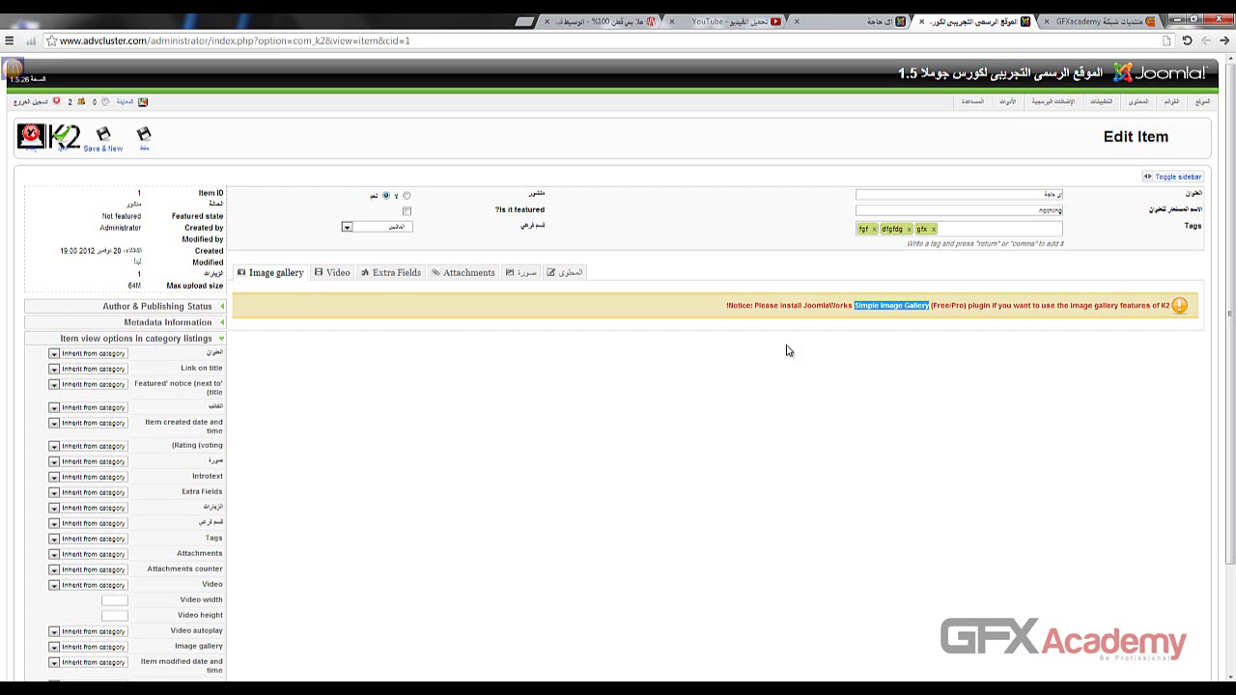
left_click(338, 273)
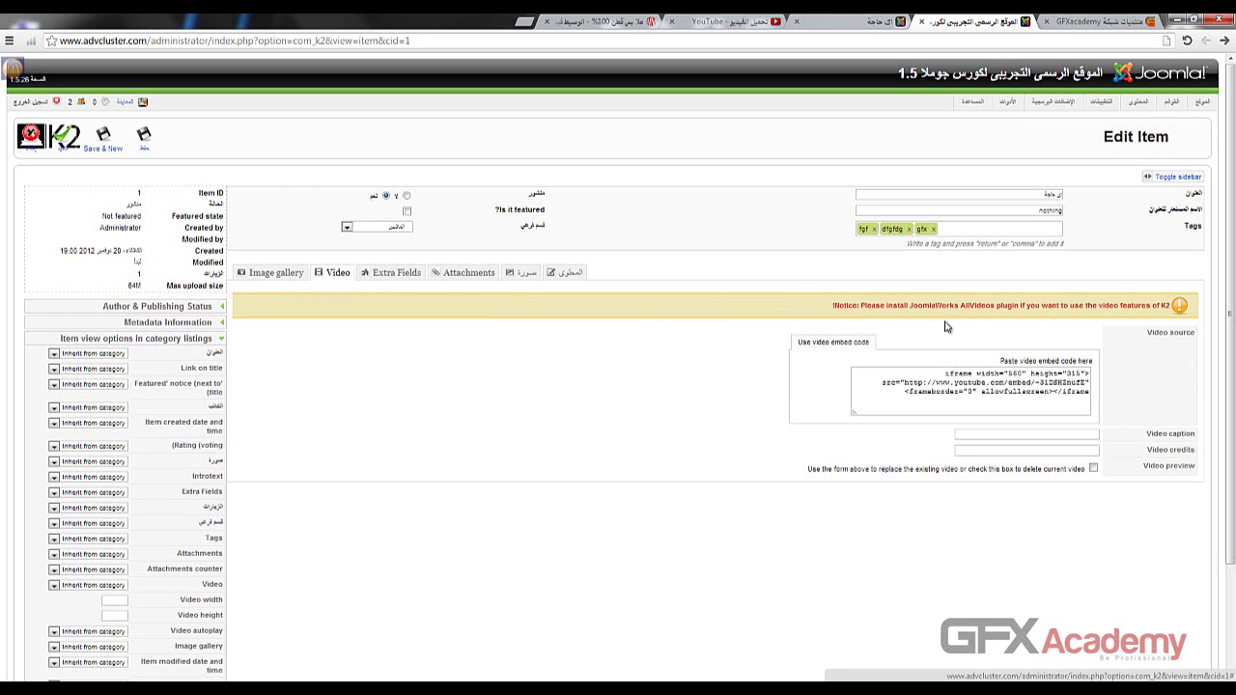
left_click_drag(961, 306, 1015, 309)
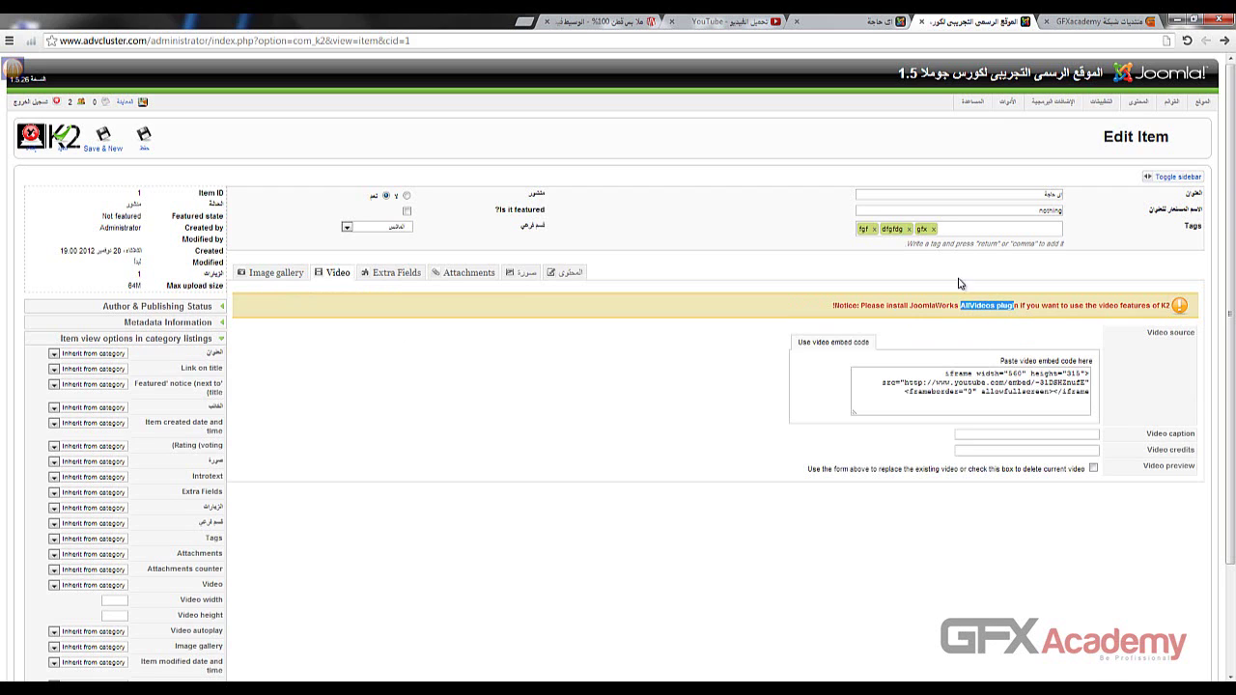
left_click(475, 371)
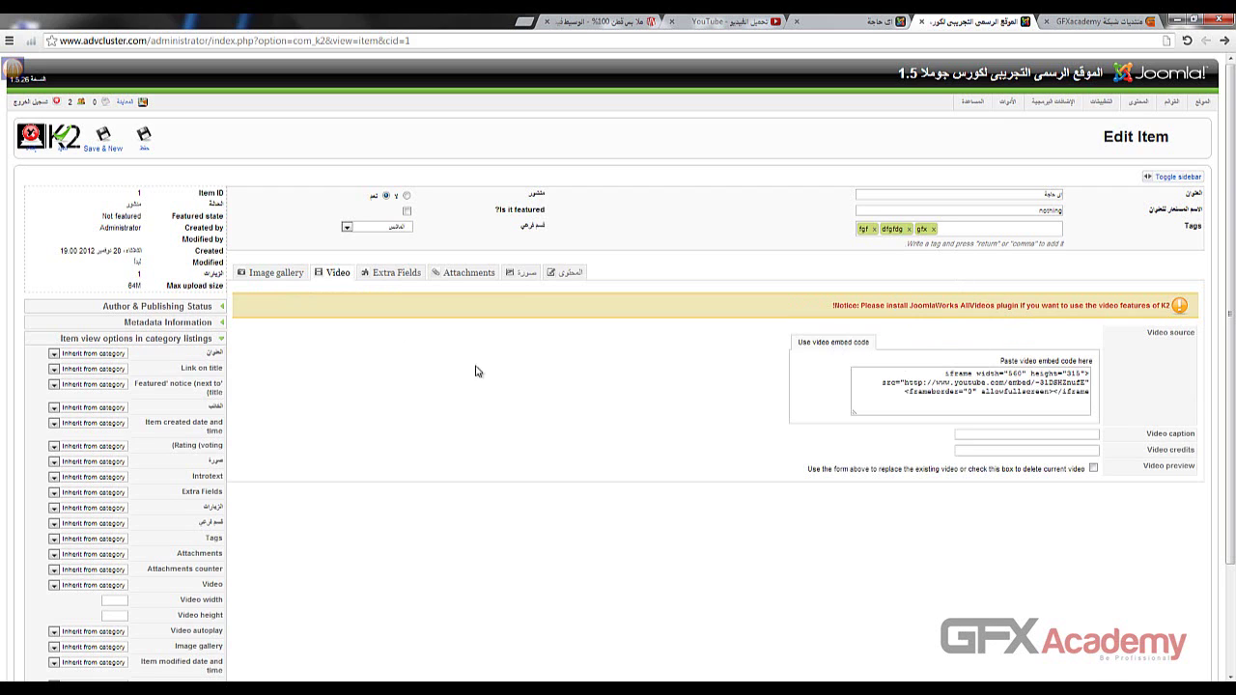
left_click(144, 145)
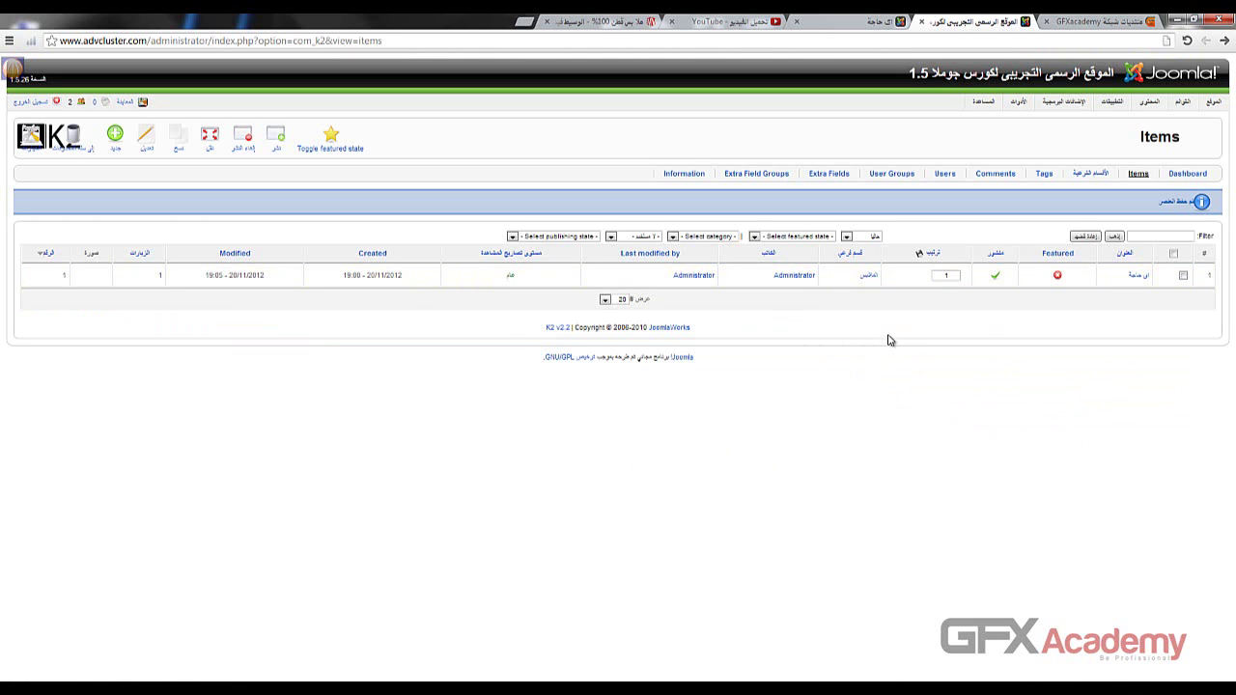
- Reload the item's front-end page and scroll down to the embedded YouTube video
left_click(886, 20)
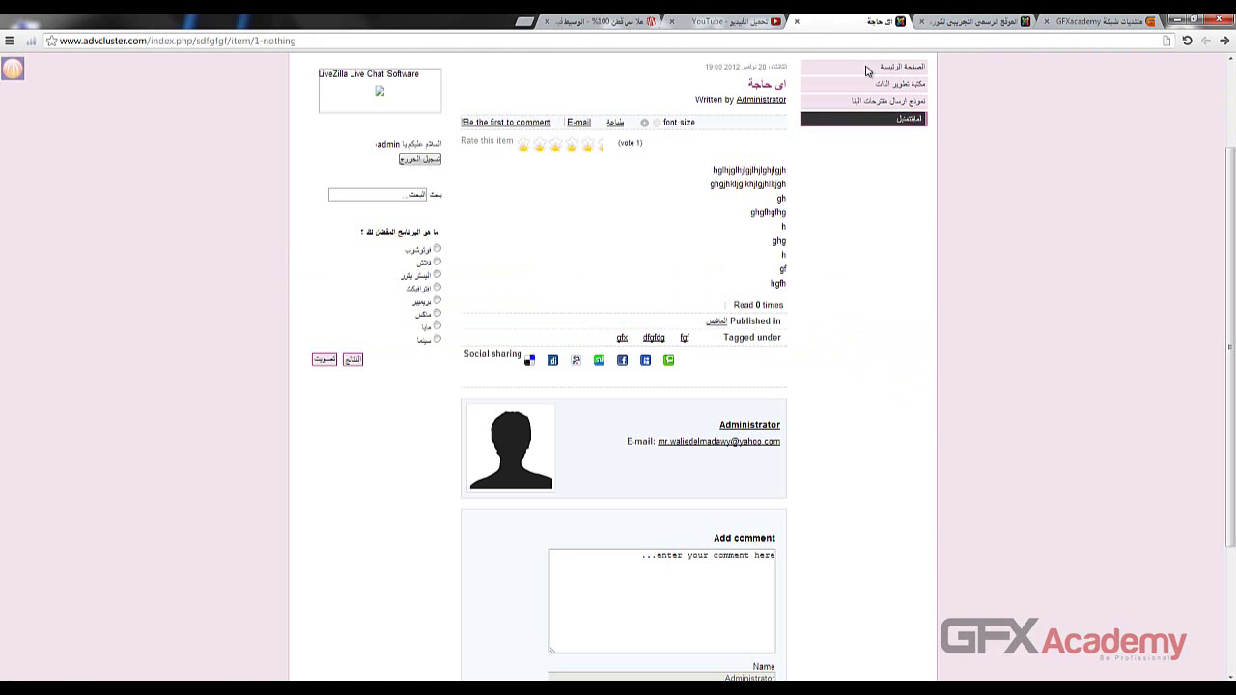
left_click(882, 39)
key("Return")
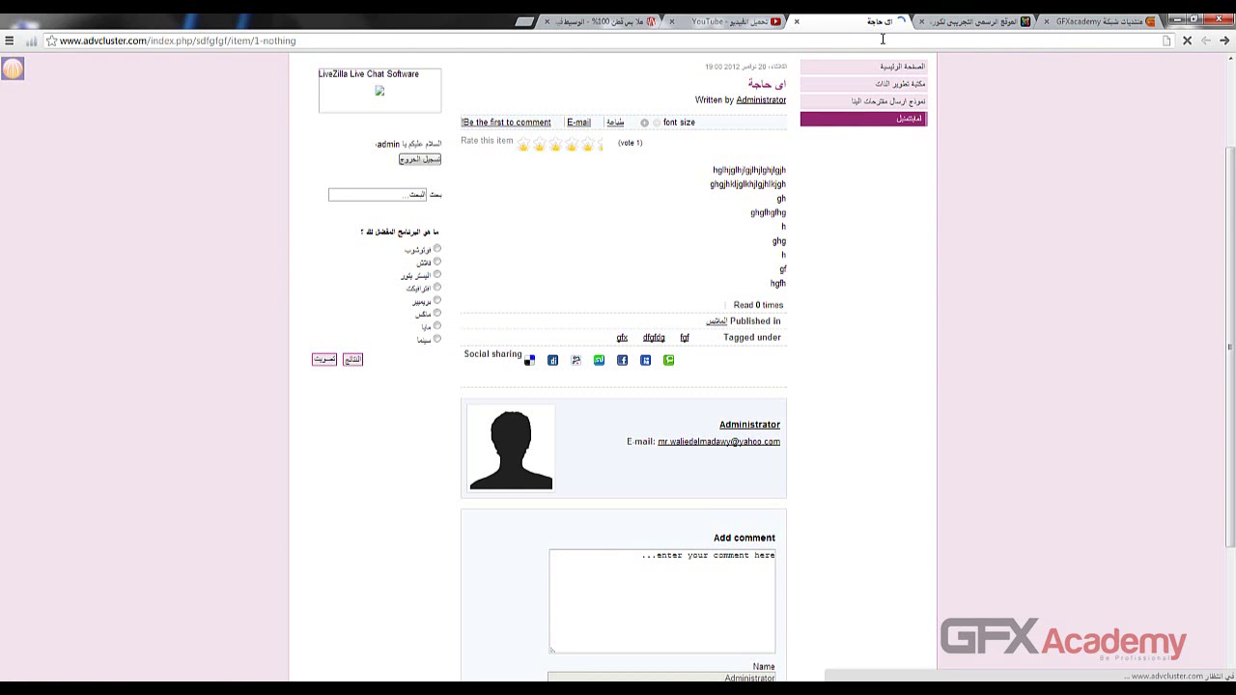
scroll(1094, 196, "down", 4)
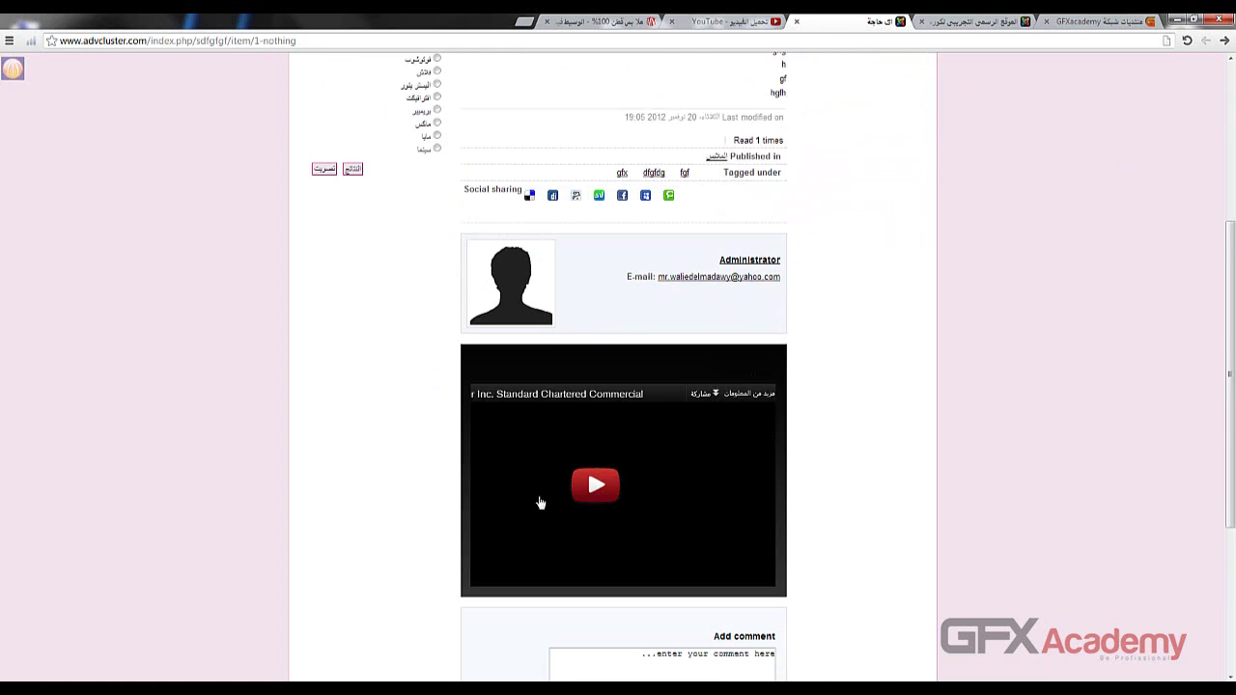
scroll(541, 502, "down", 1)
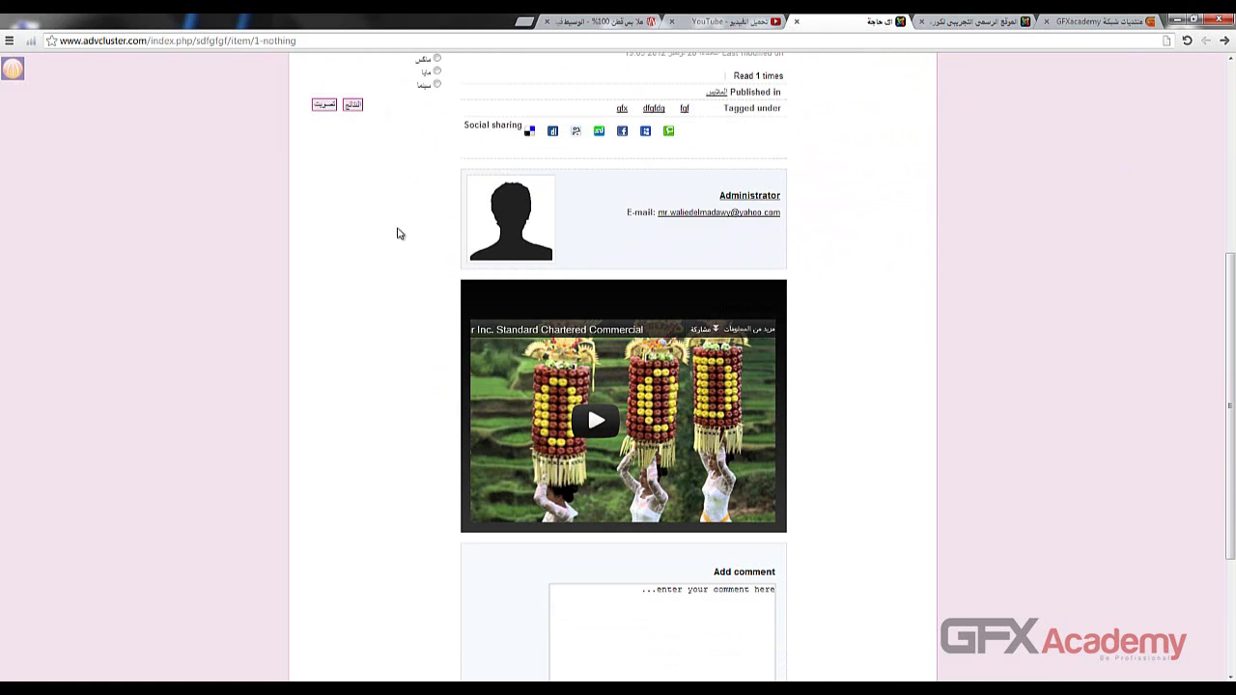
scroll(595, 430, "down", 1)
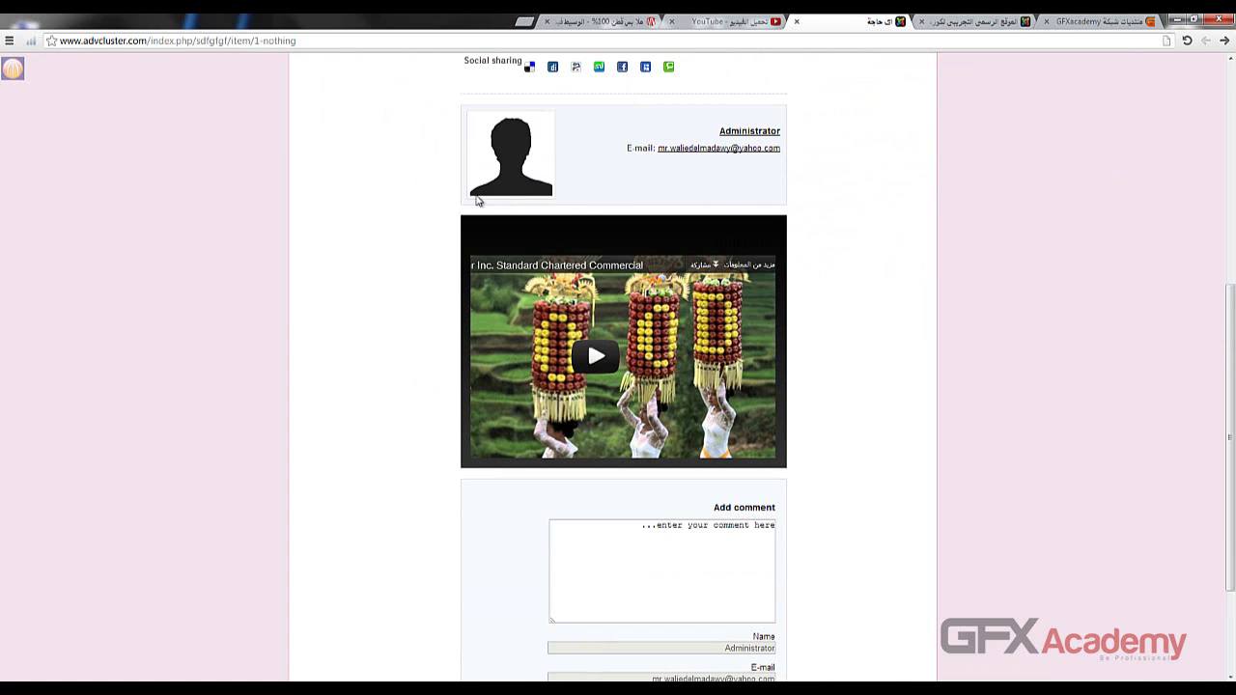
scroll(610, 314, "down", 3)
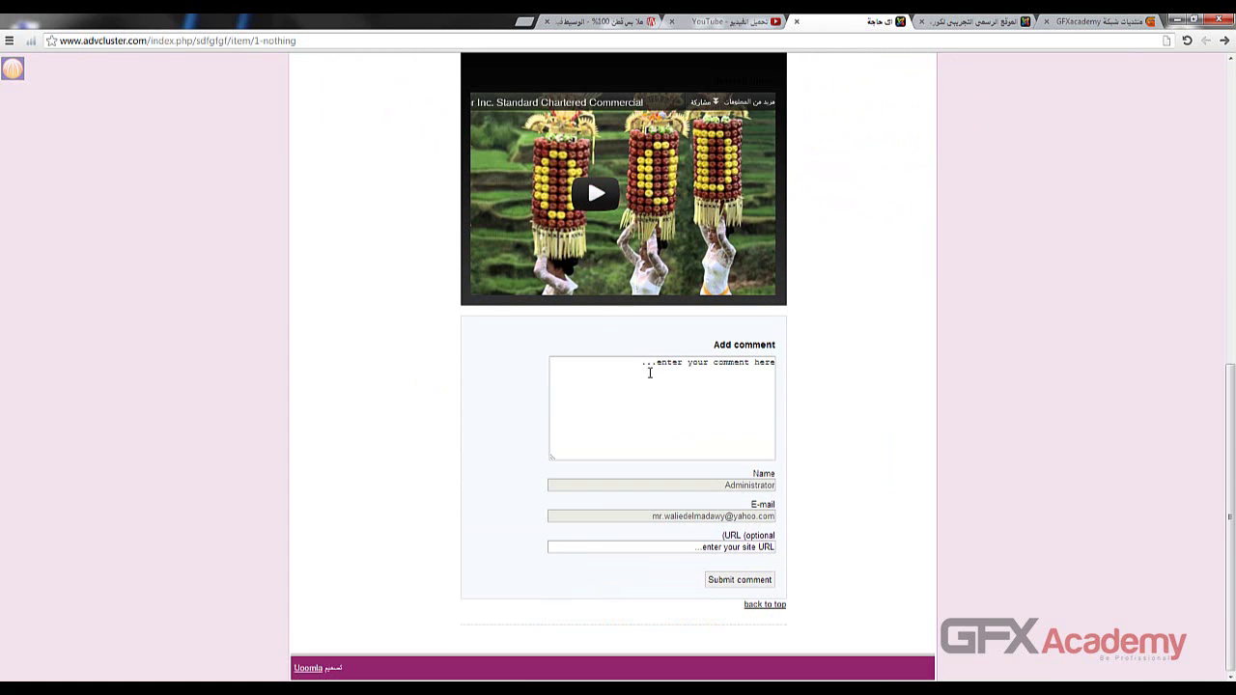
- Try the comment form's text box and optional URL field without submitting
left_click(650, 375)
left_click(644, 543)
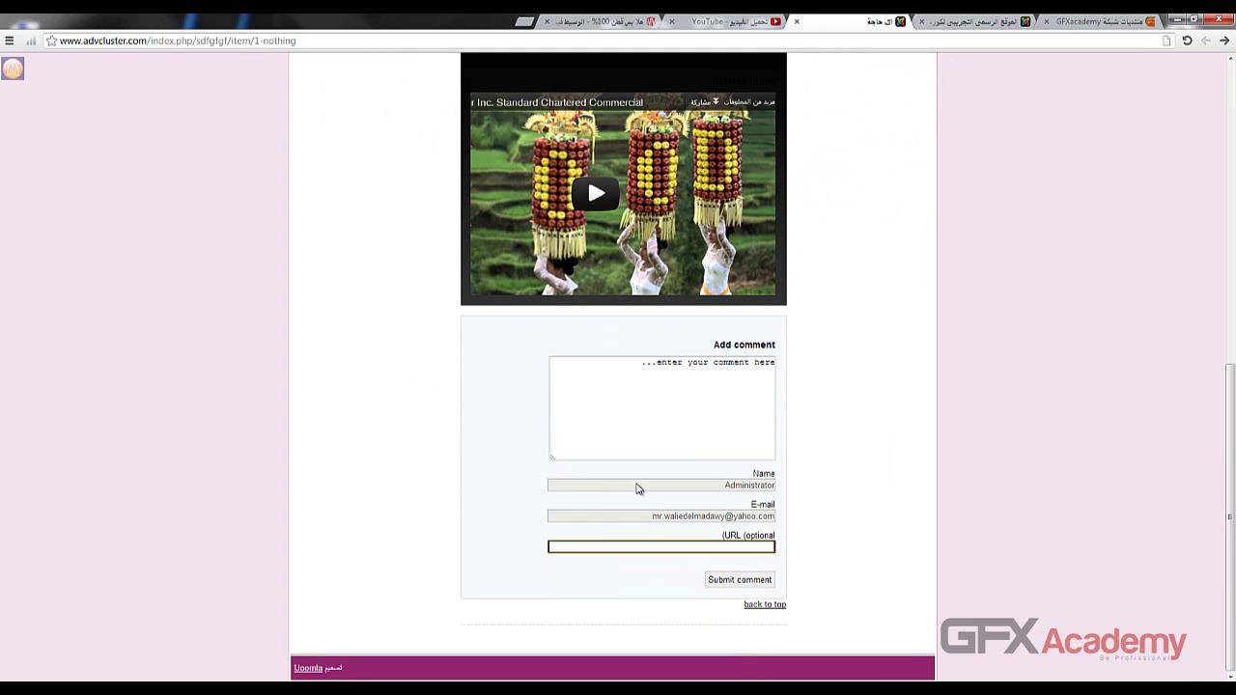
left_click(639, 486)
left_click(649, 397)
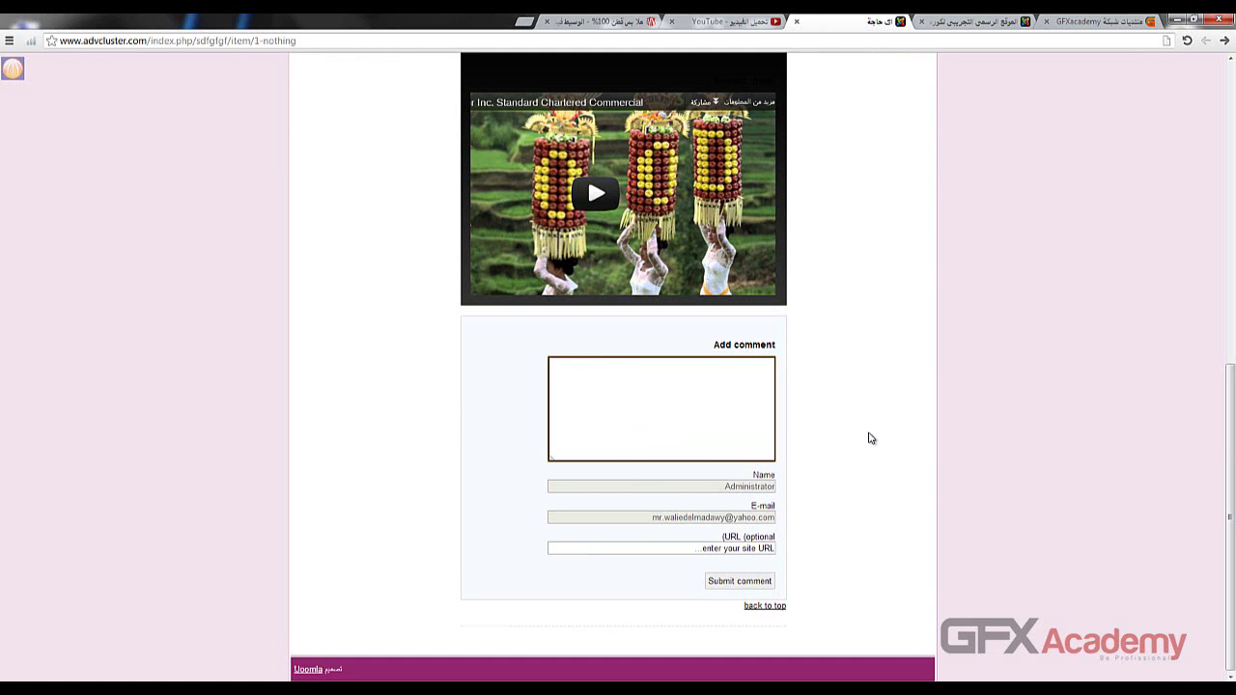
- Reload the item page, jump back to the top, and go to the site home page
key("F5")
scroll(885, 442, "down", 10)
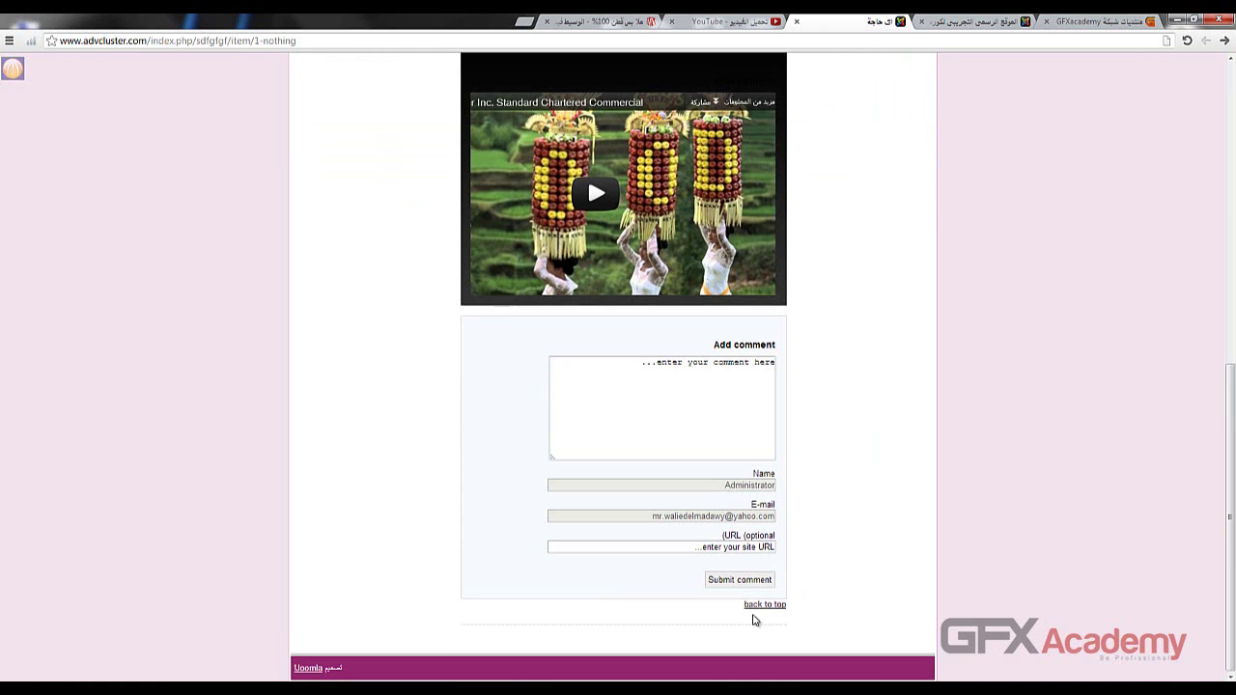
left_click(758, 609)
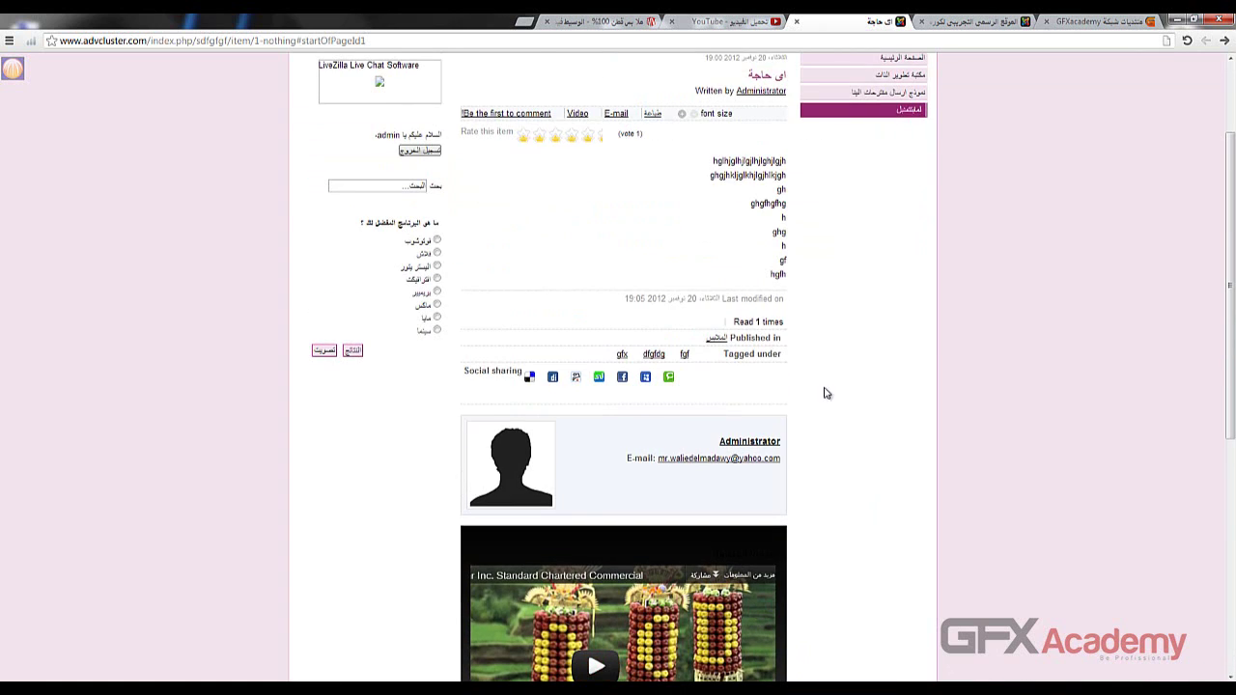
key("F5")
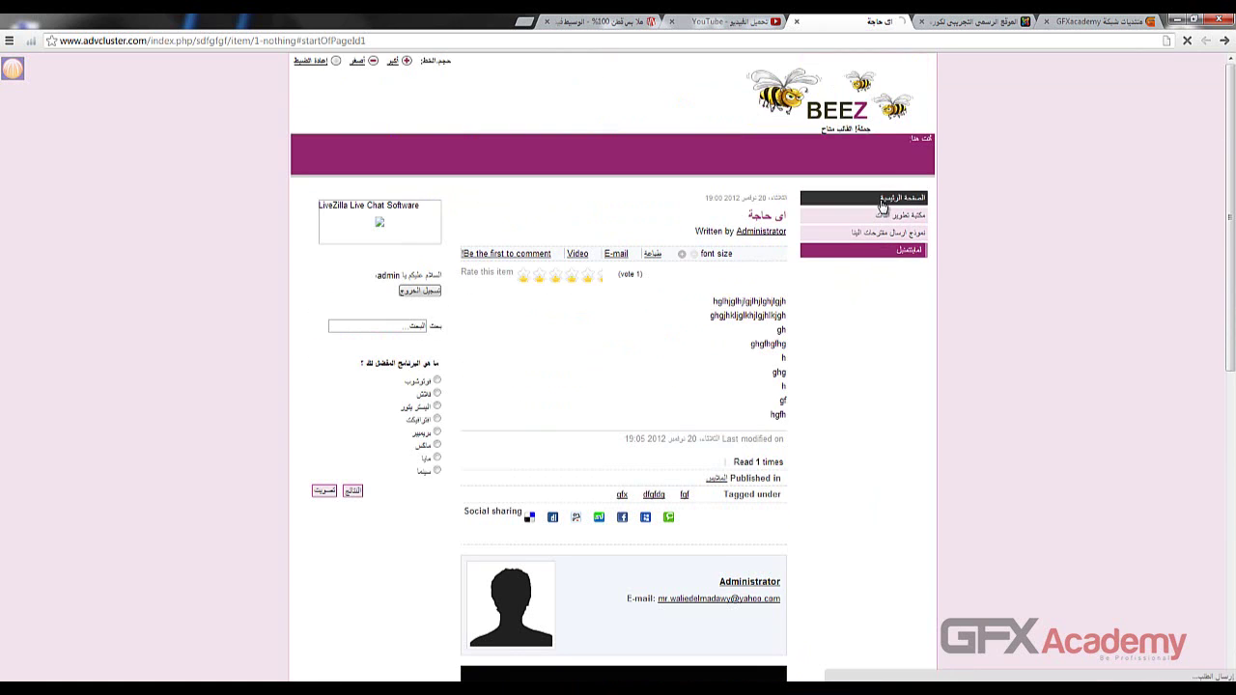
left_click(853, 121)
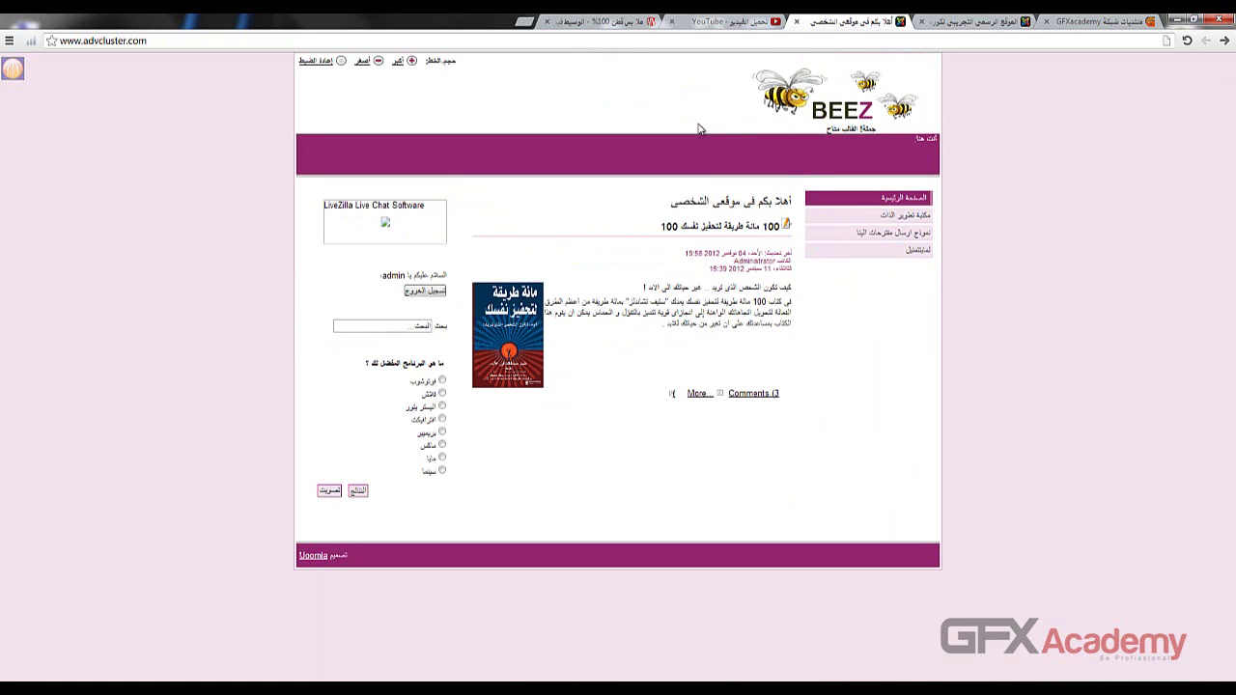
- Reload the K2 admin page, then close the admin and site tabs to reach the GFXacademy forum
left_click(952, 27)
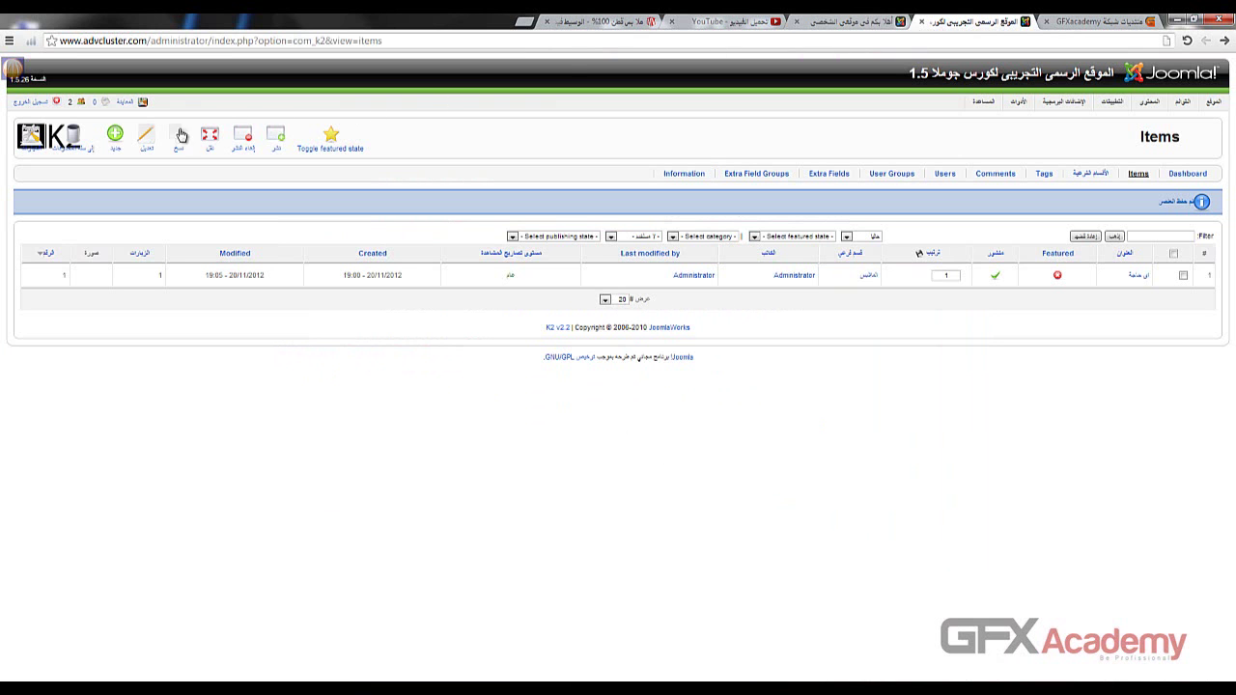
left_click(30, 104)
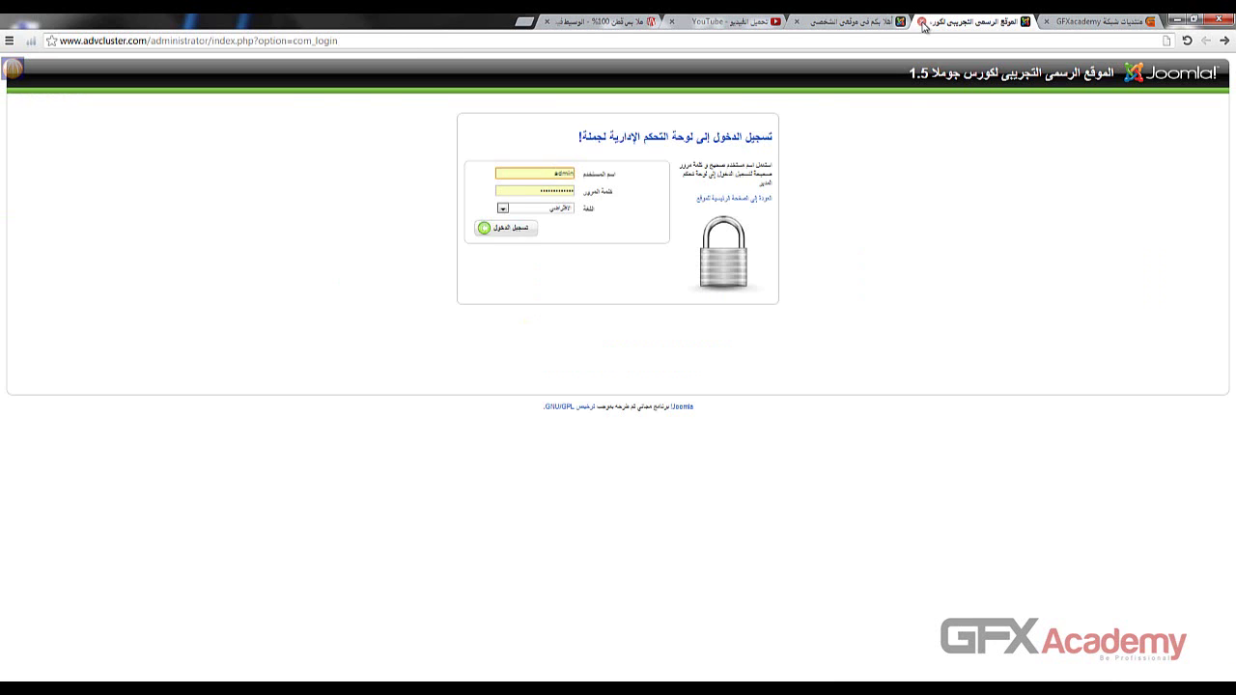
left_click(925, 21)
left_click(923, 22)
left_click(1106, 21)
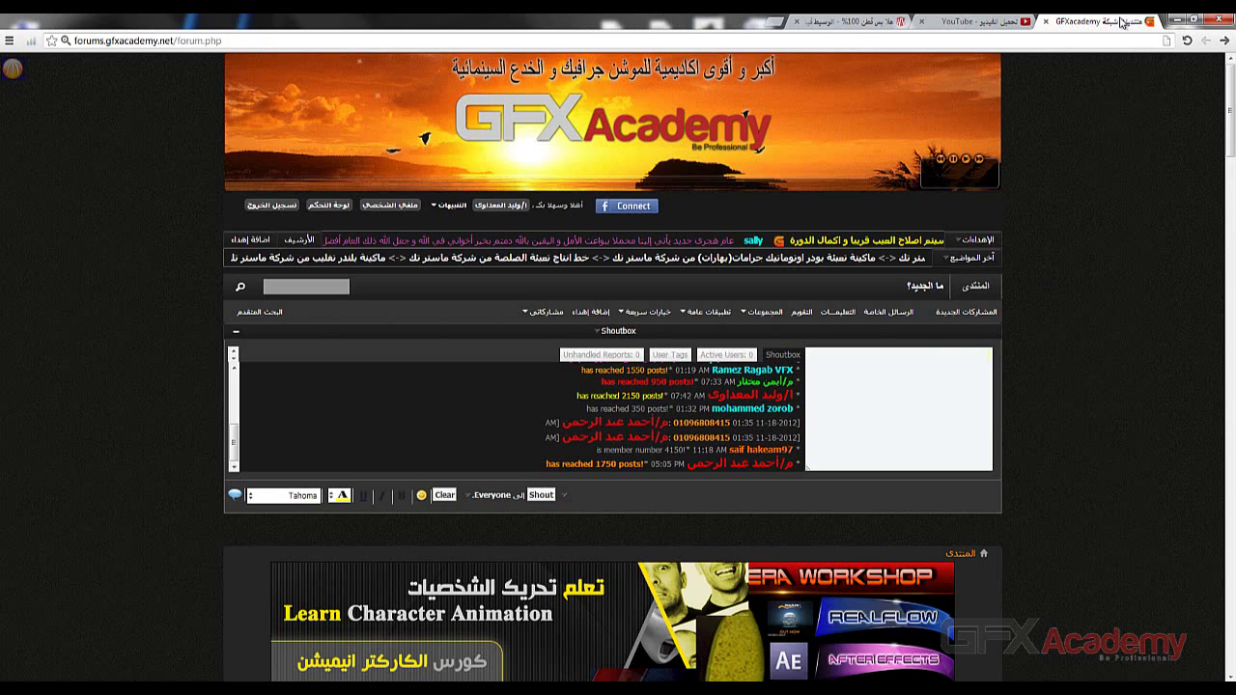